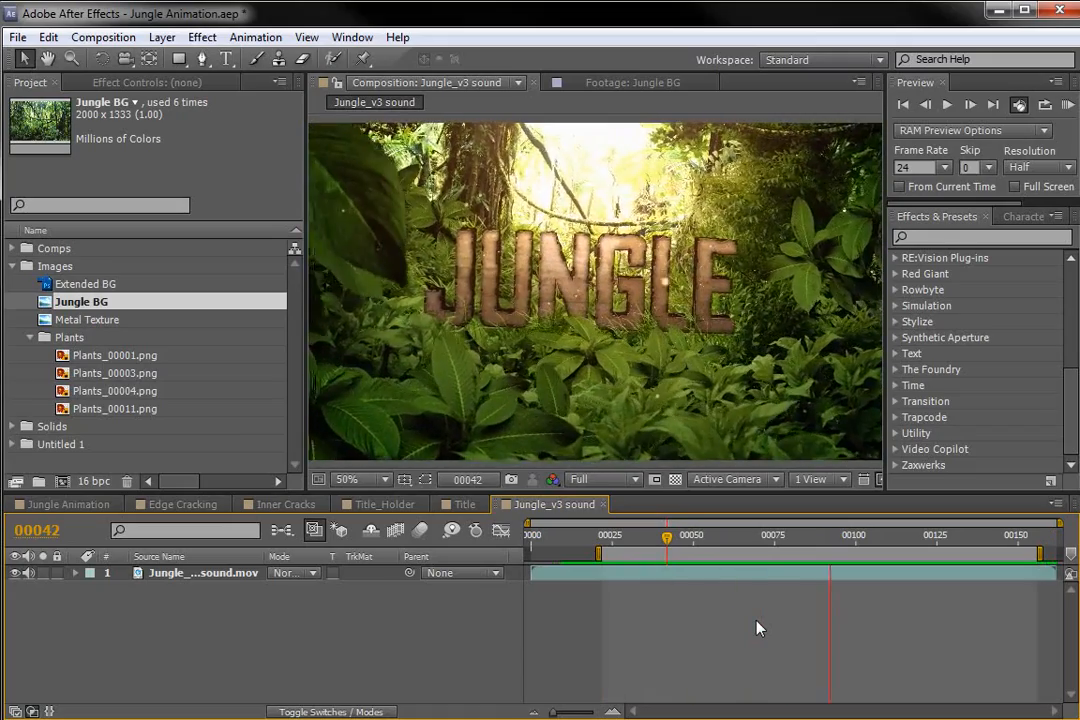
- Scrub through the Jungle_v3 sound composition to review the title animation
click(881, 537)
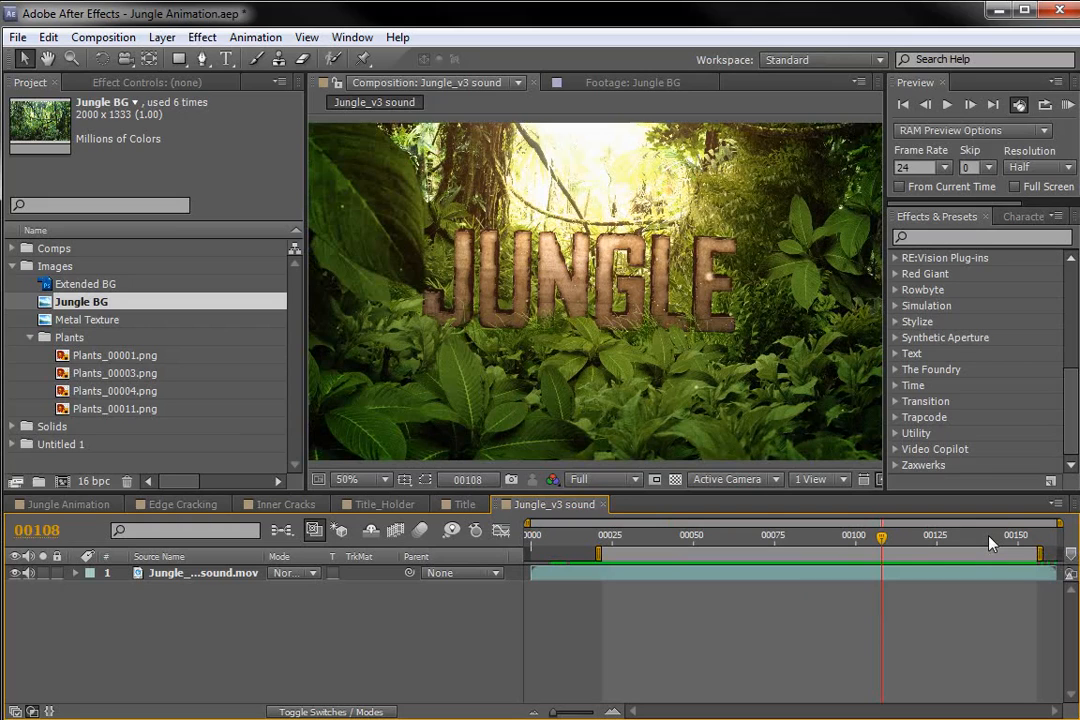
drag(988, 543, 812, 540)
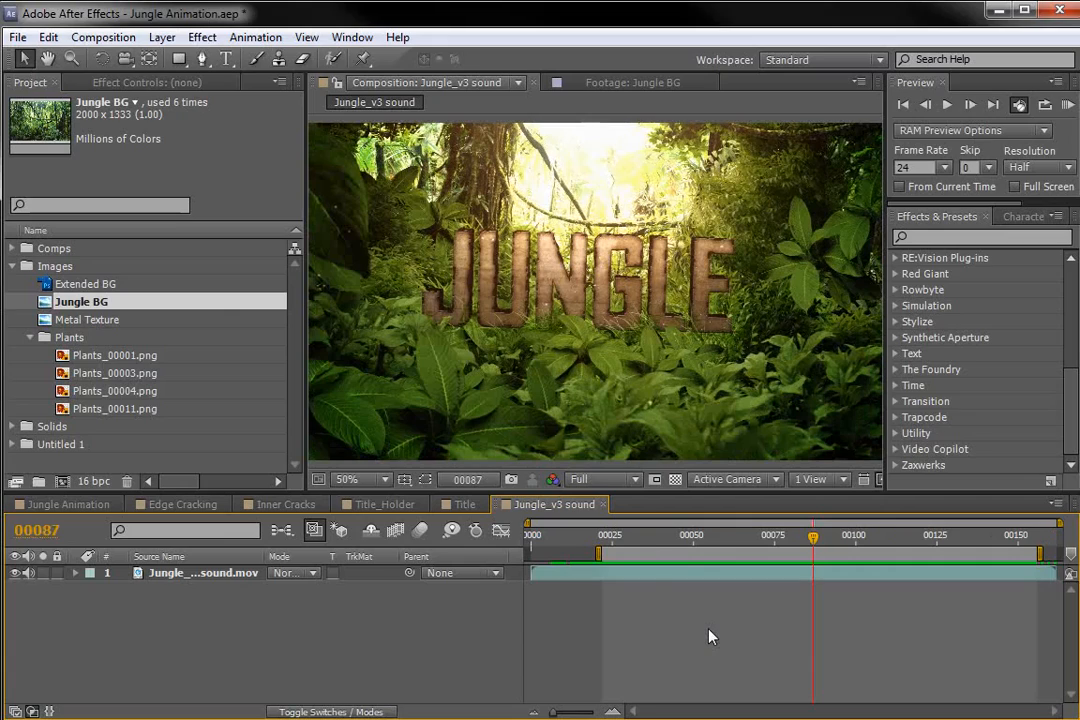
drag(646, 545, 800, 562)
key(space)
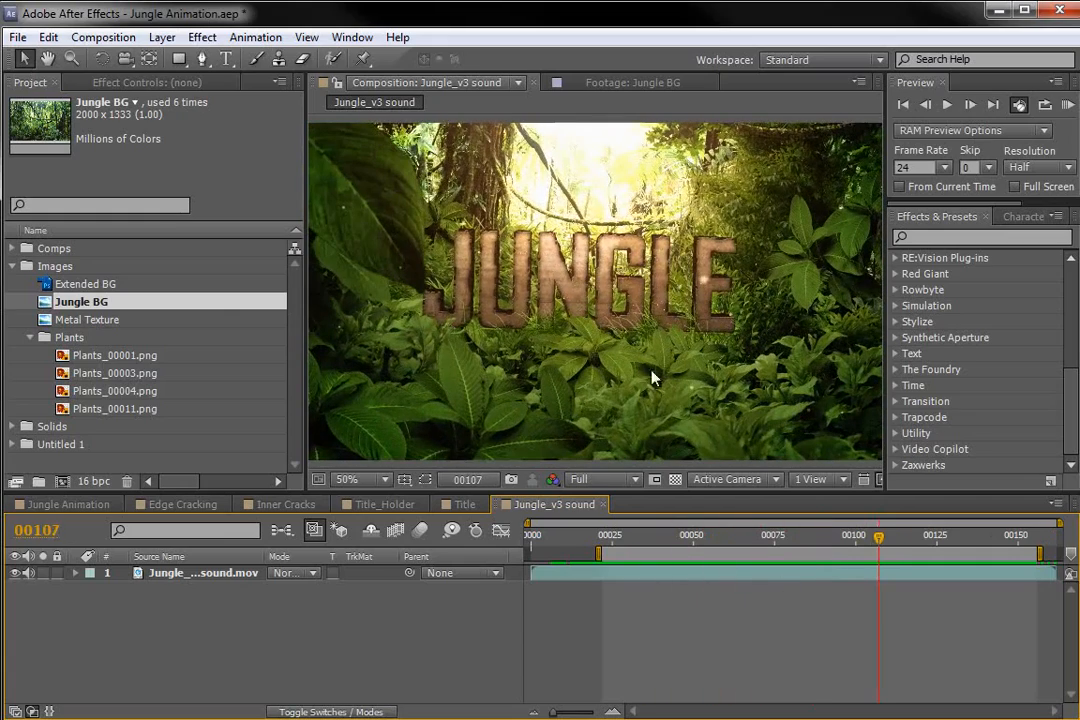
- Inspect the cut-out plant images Plants_00001.png and Plants_00003.png in the footage viewer
double_click(137, 361)
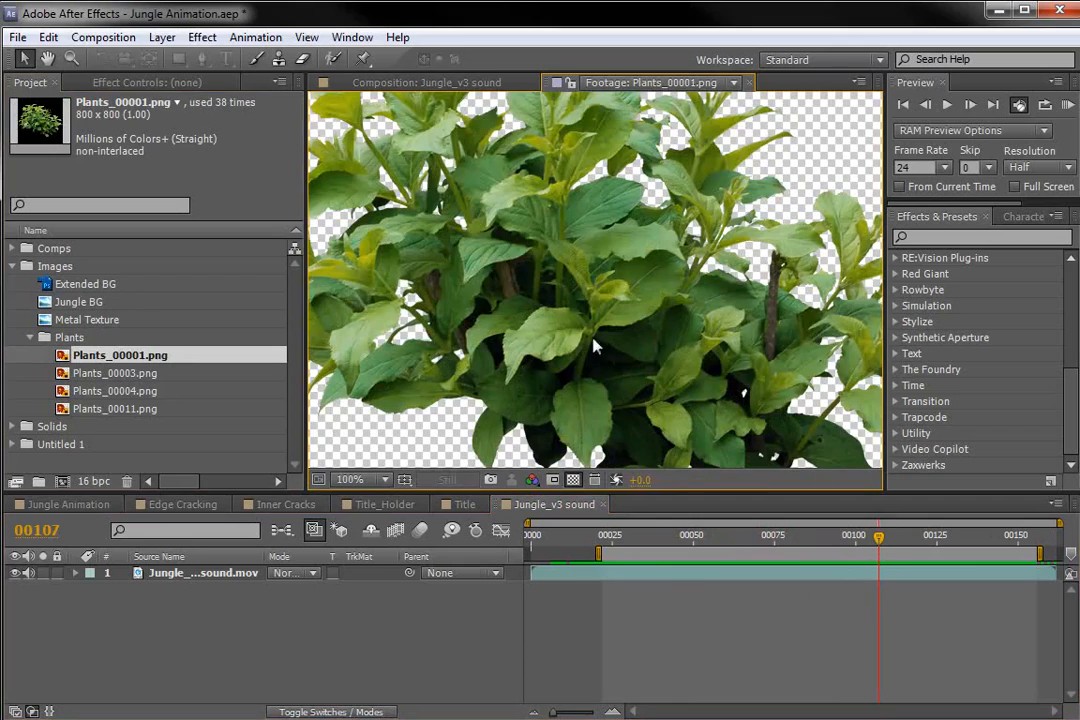
scroll(590, 346, down, 1)
double_click(121, 376)
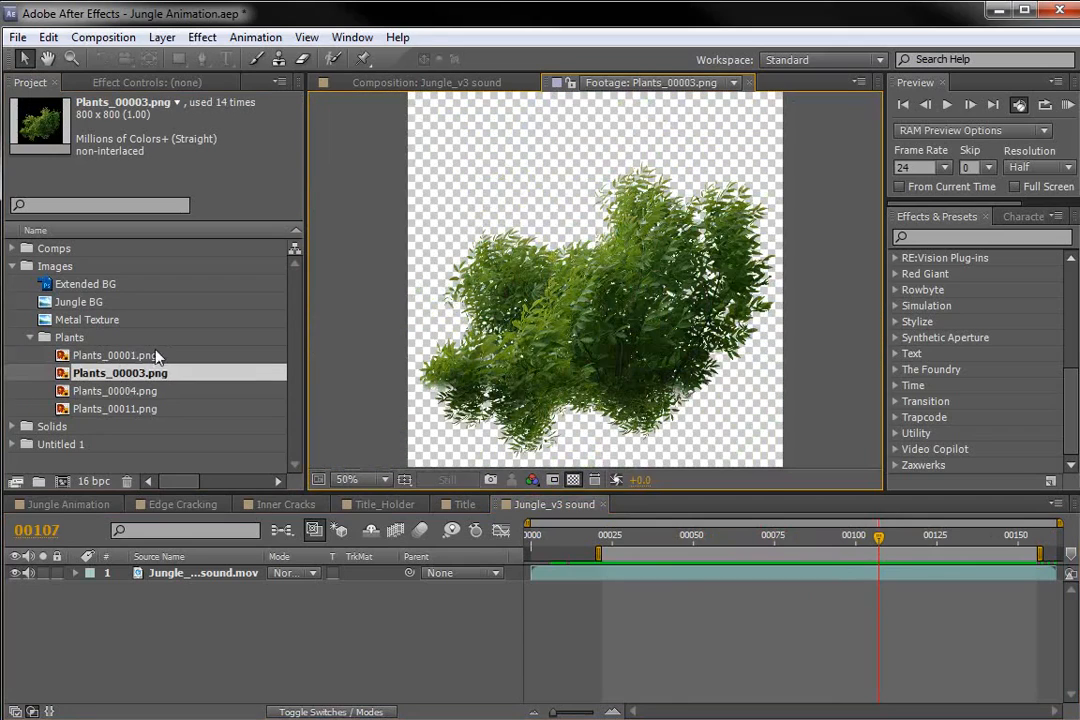
- Return to the Jungle_v3 sound composition and scrub through it to examine how the plants surround the title
click(339, 77)
click(659, 553)
drag(659, 553, 951, 566)
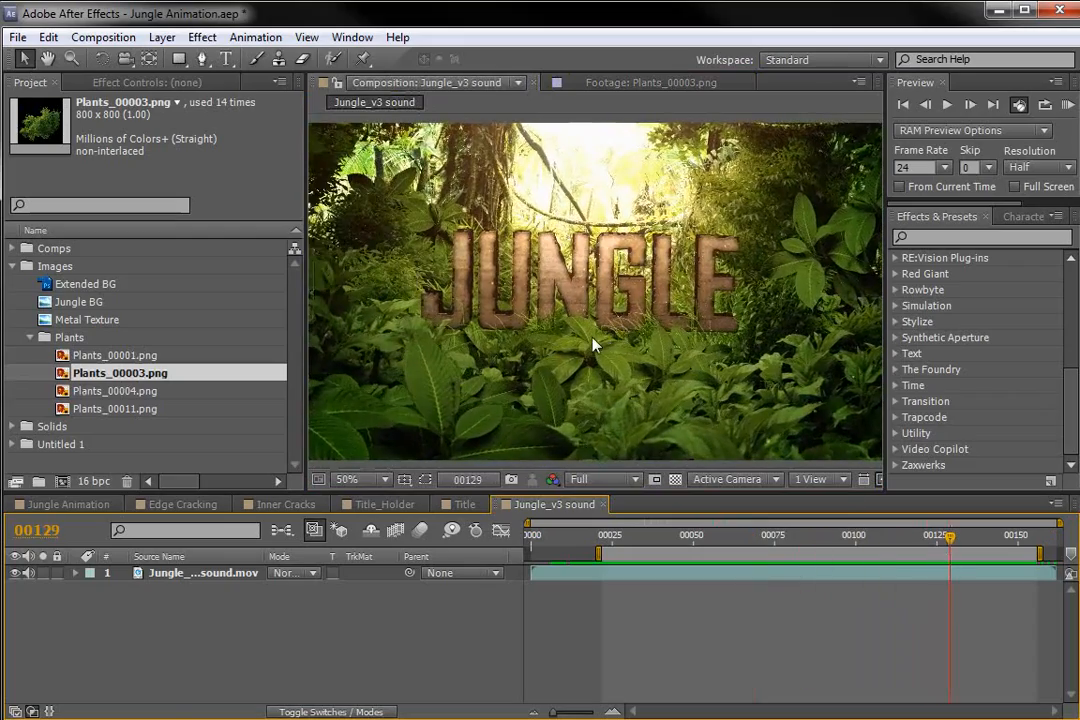
key(.)
key(grave)
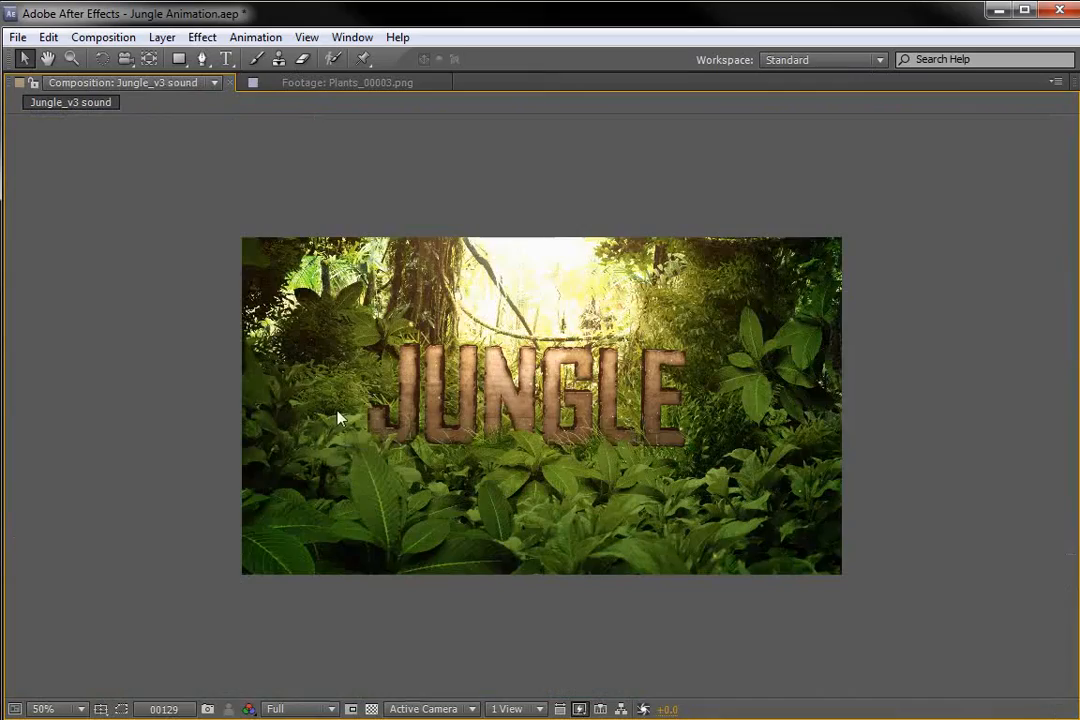
key(grave)
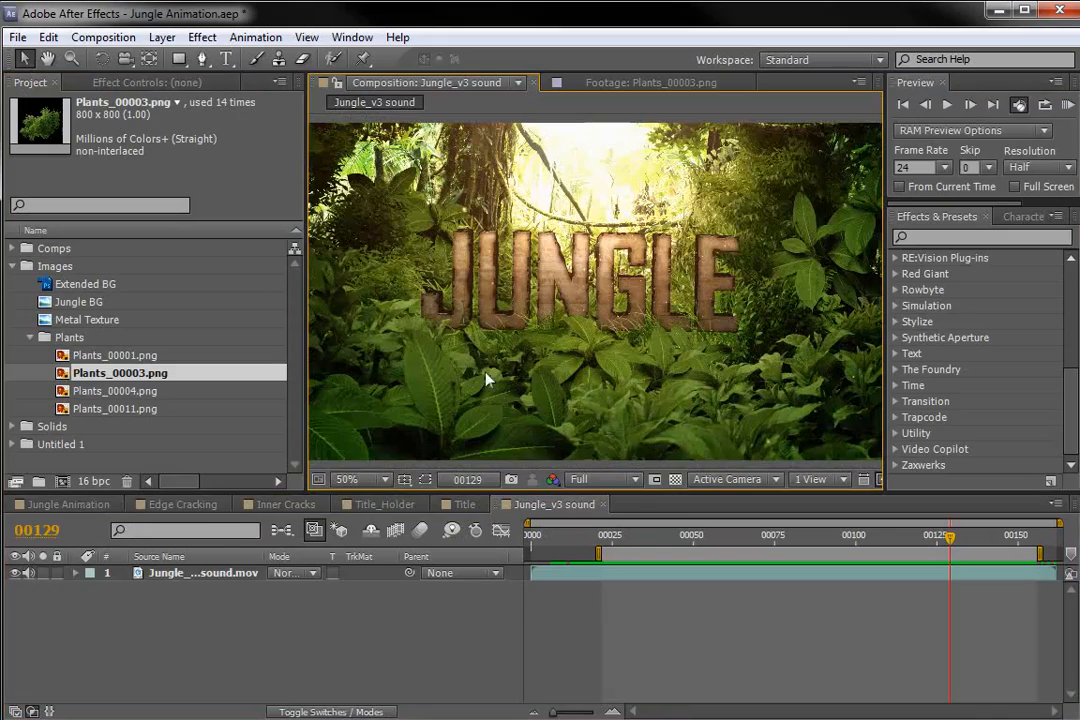
click(657, 538)
drag(660, 540, 857, 548)
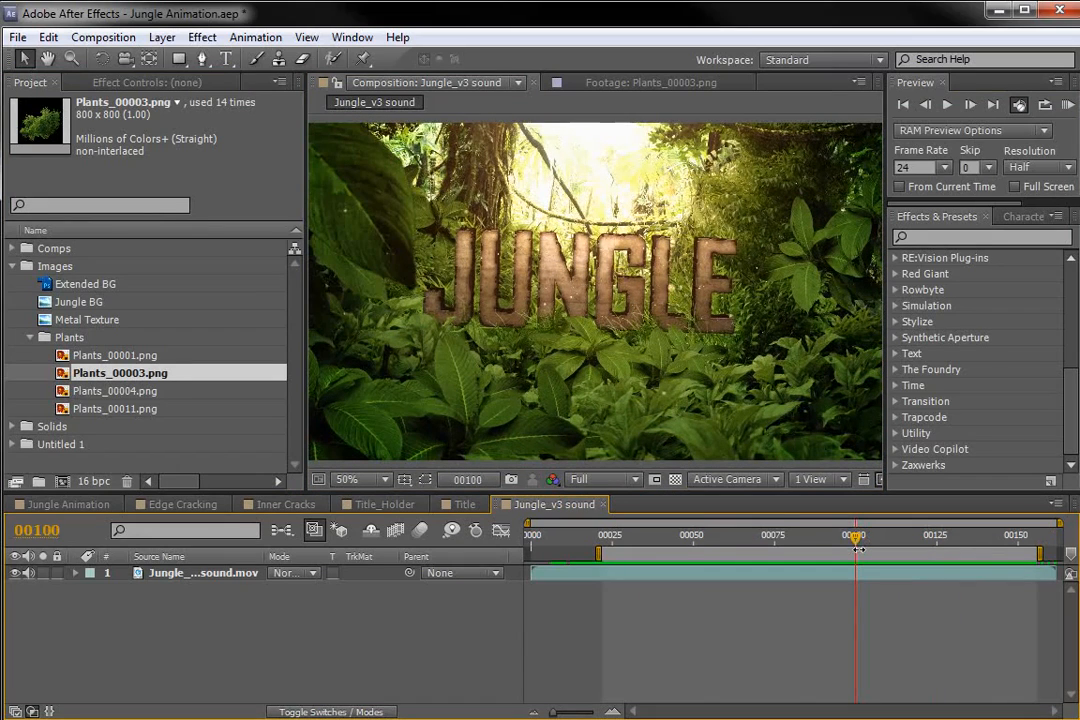
drag(867, 545, 950, 549)
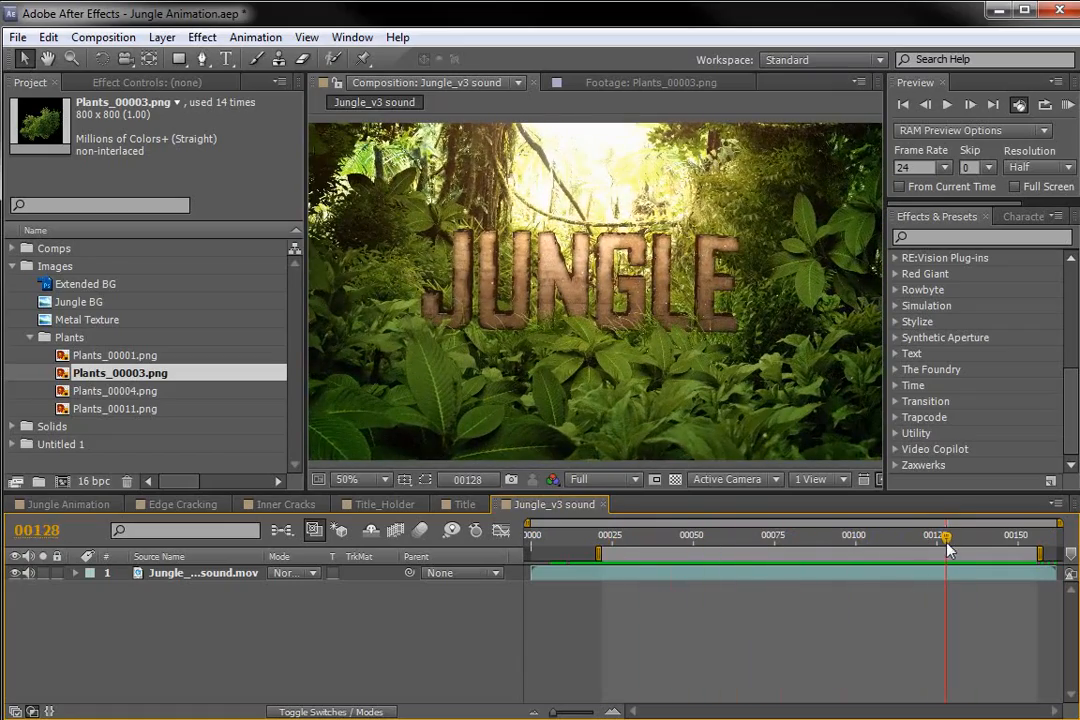
click(63, 359)
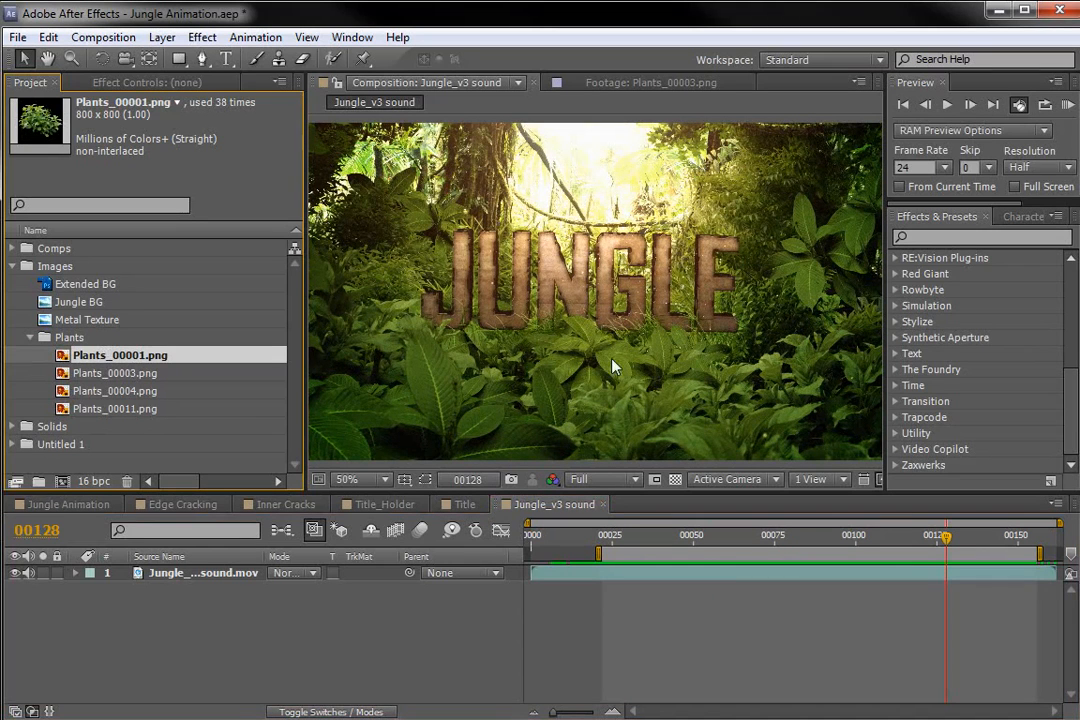
drag(620, 535, 872, 557)
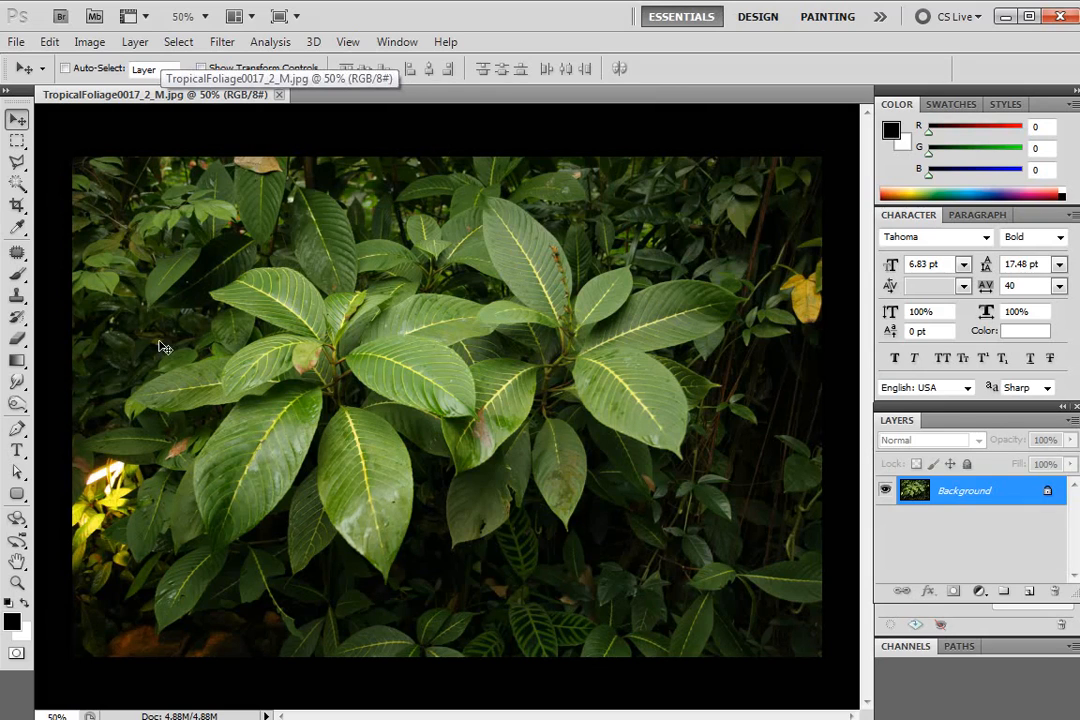
- In Photoshop, select the upper-left leaf of the plant in TropicalFoliage0017_2_M.jpg with the Quick Selection tool at brush size 15
click(17, 183)
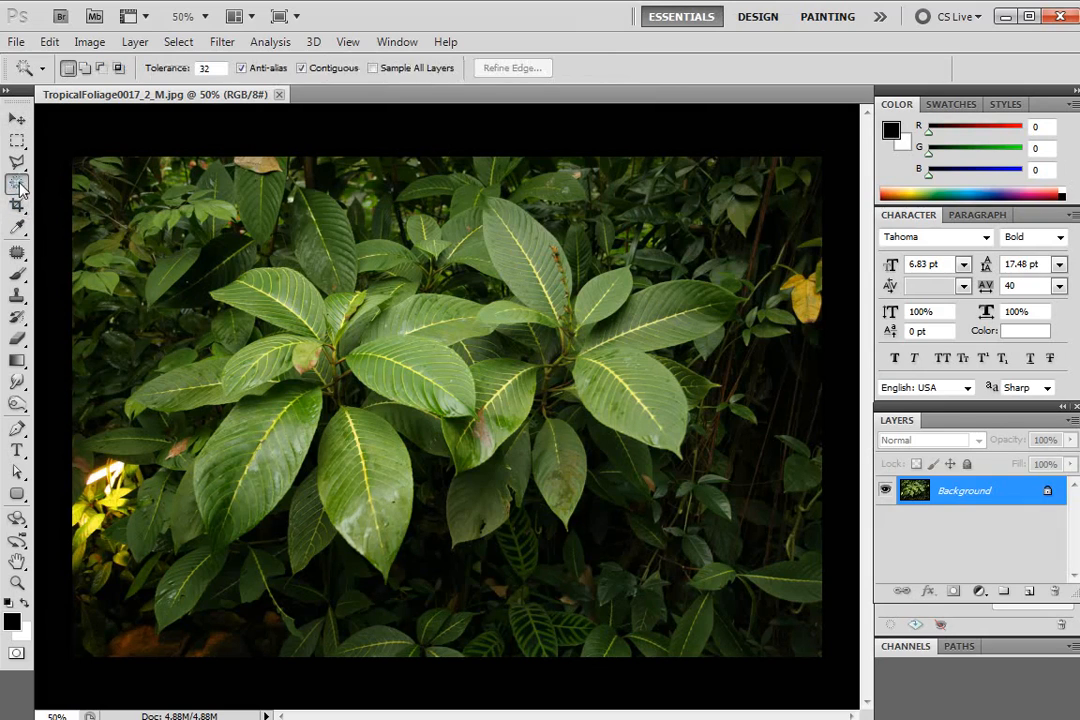
click(117, 187)
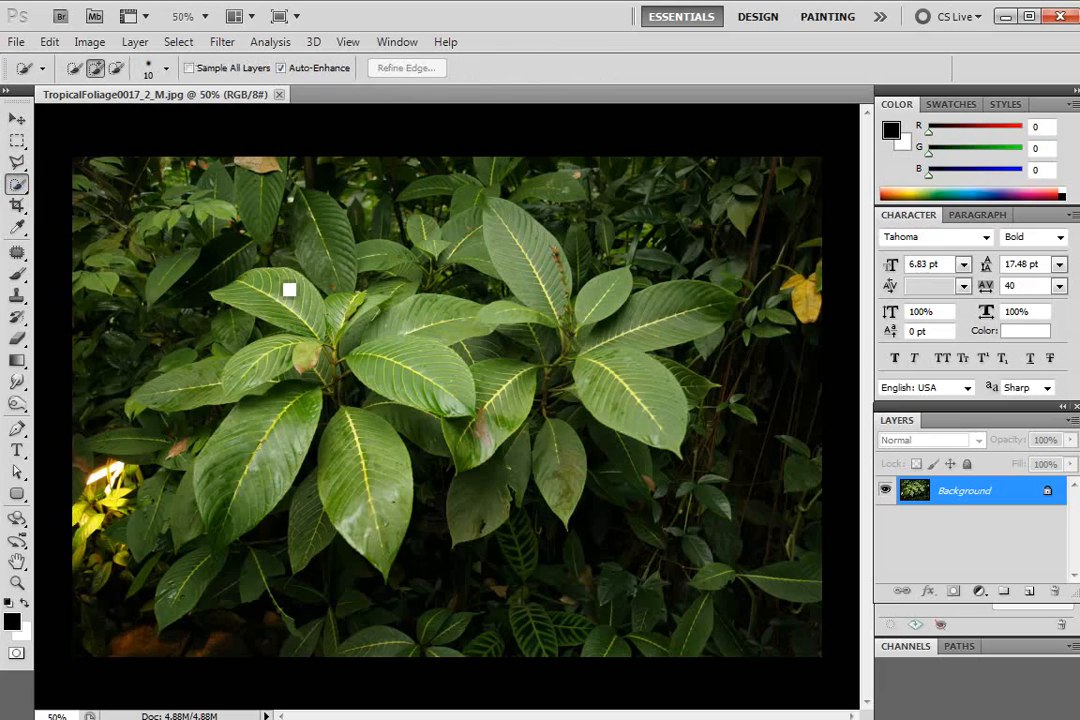
key(bracketright)
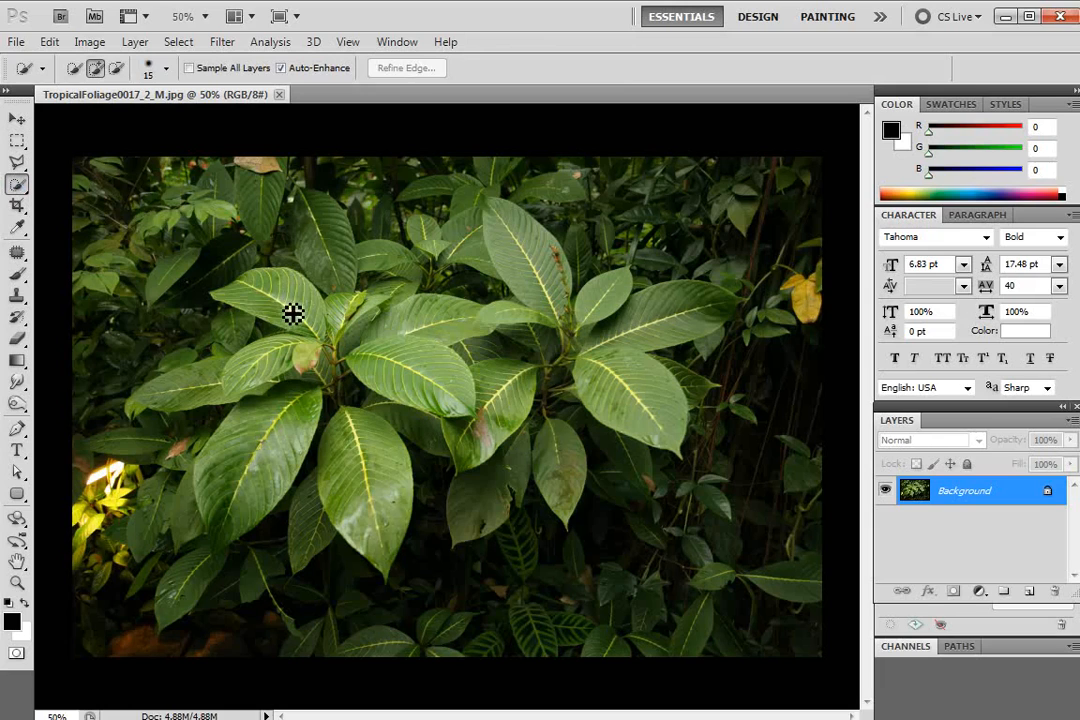
mouse_move(292, 314)
mouse_down()
mouse_move(284, 294)
mouse_move(299, 299)
mouse_move(263, 292)
mouse_up()
drag(323, 330, 325, 320)
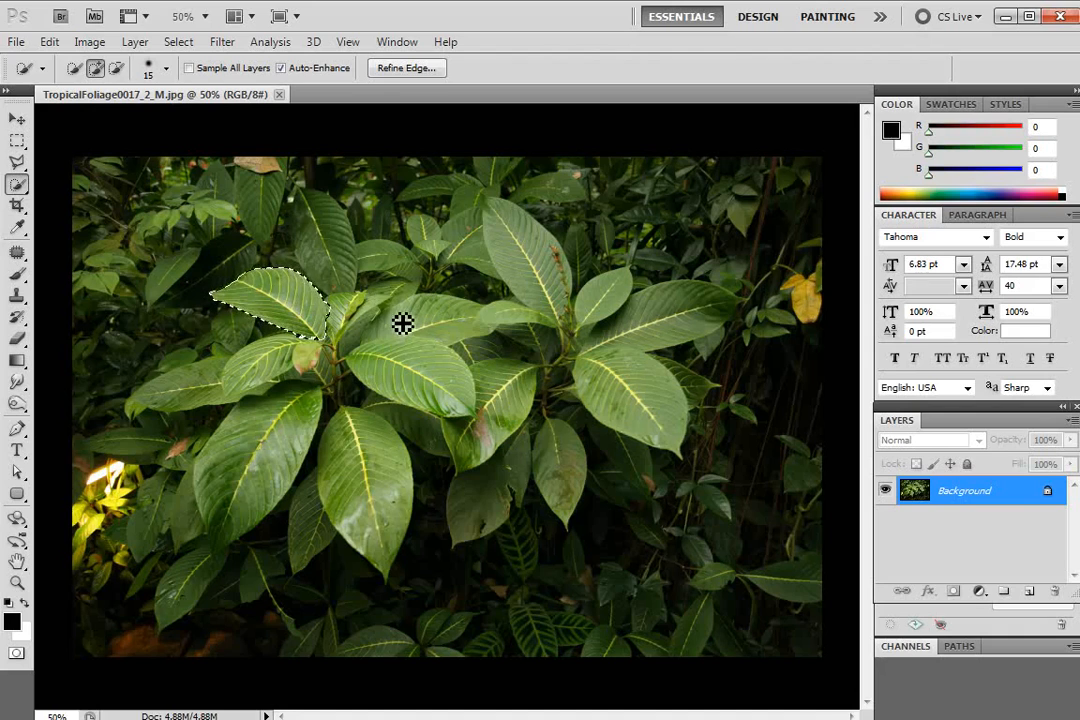
- Extend the quick selection over the plant's remaining bright leaves and the two darker lower leaves, using brush size 30
mouse_move(345, 350)
mouse_down()
mouse_move(235, 380)
mouse_move(286, 365)
mouse_move(258, 377)
mouse_move(312, 371)
mouse_move(190, 392)
mouse_move(264, 460)
mouse_move(241, 490)
mouse_move(368, 518)
mouse_move(386, 441)
mouse_move(345, 346)
mouse_move(418, 350)
mouse_move(587, 266)
mouse_move(540, 260)
mouse_move(553, 309)
mouse_move(615, 320)
mouse_move(633, 346)
mouse_move(723, 314)
mouse_move(559, 380)
mouse_move(550, 463)
mouse_move(503, 452)
mouse_move(513, 403)
mouse_move(482, 443)
mouse_move(501, 400)
mouse_move(359, 507)
mouse_up()
key(bracketright)
key(bracketright)
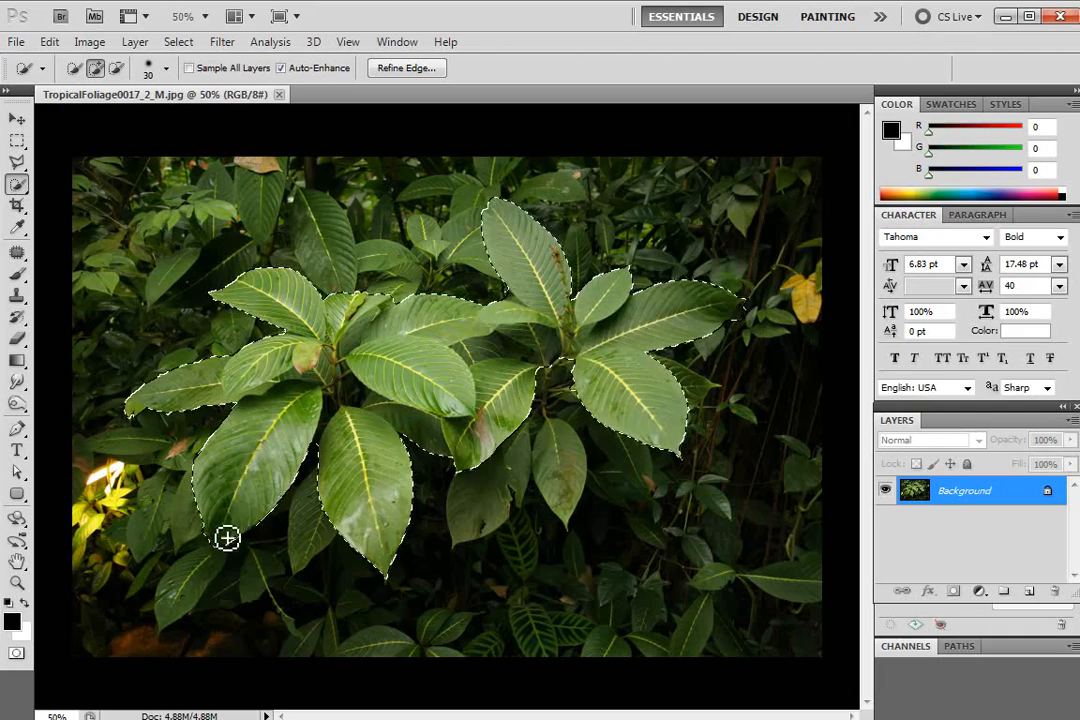
key(alt)
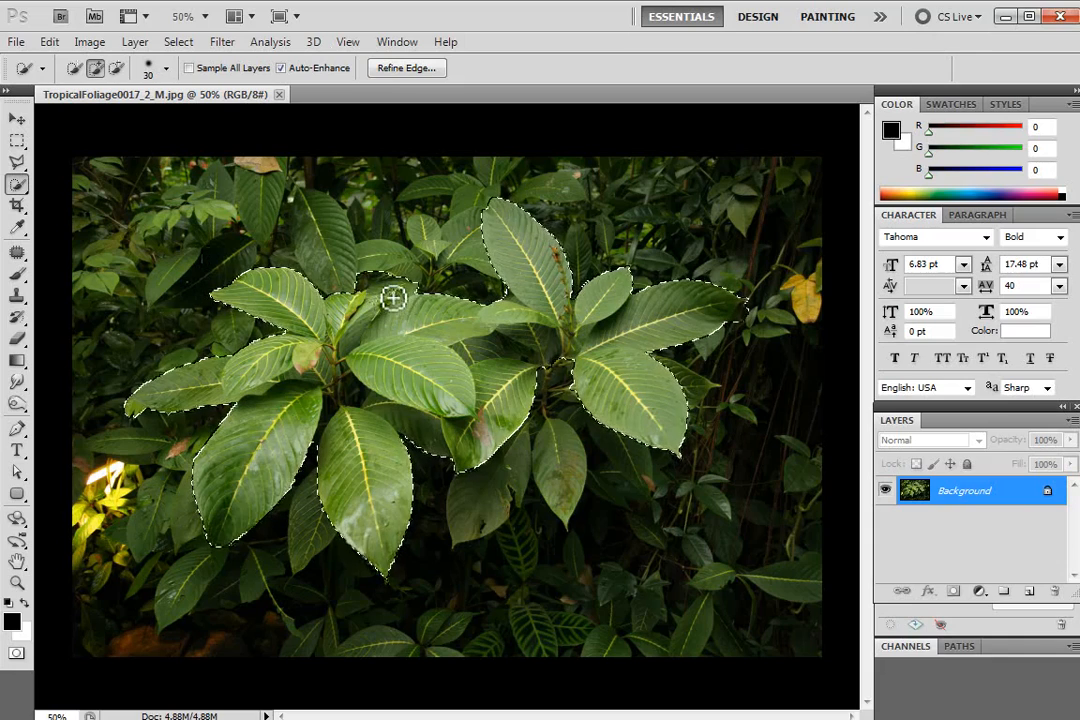
key(alt)
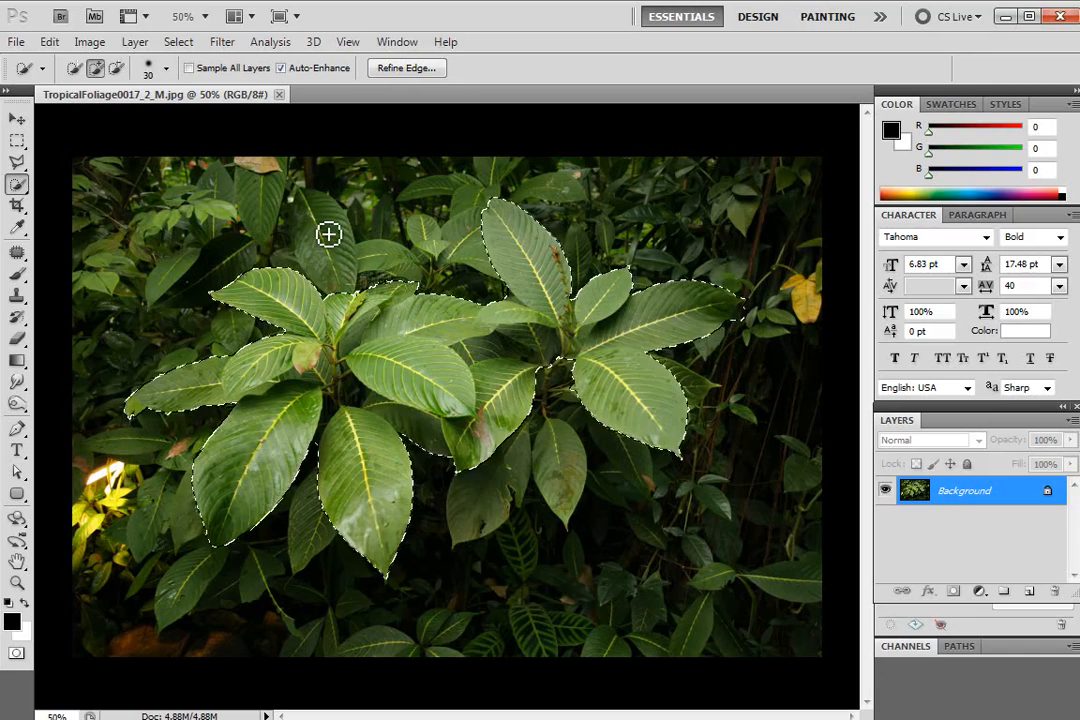
mouse_move(535, 431)
mouse_down()
mouse_move(568, 459)
mouse_move(571, 446)
mouse_move(566, 488)
mouse_move(555, 455)
mouse_move(493, 487)
mouse_up()
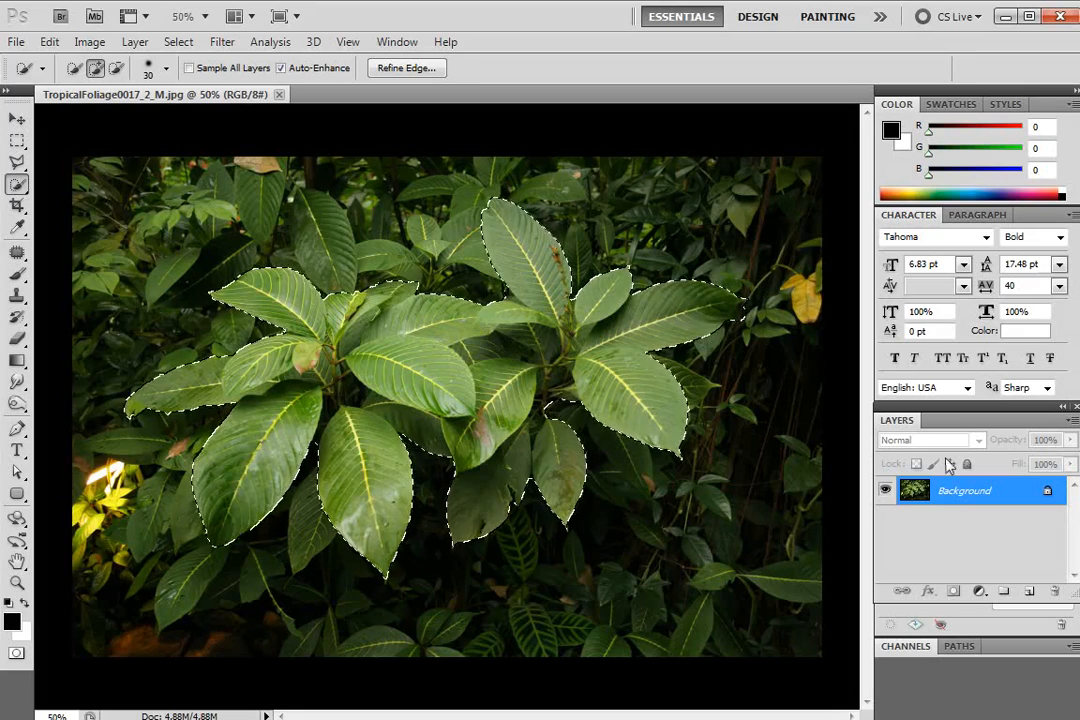
- Convert the Background into an editable layer named Layer 0 and mask it with the leaf selection
double_click(1020, 492)
drag(899, 322, 785, 318)
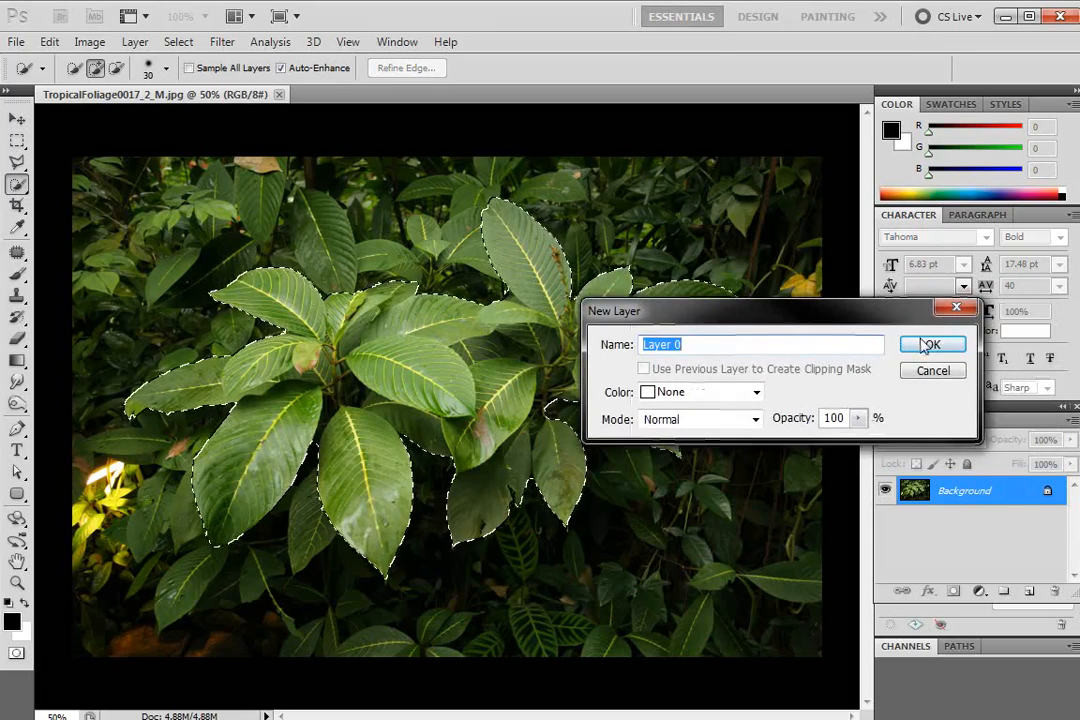
click(923, 346)
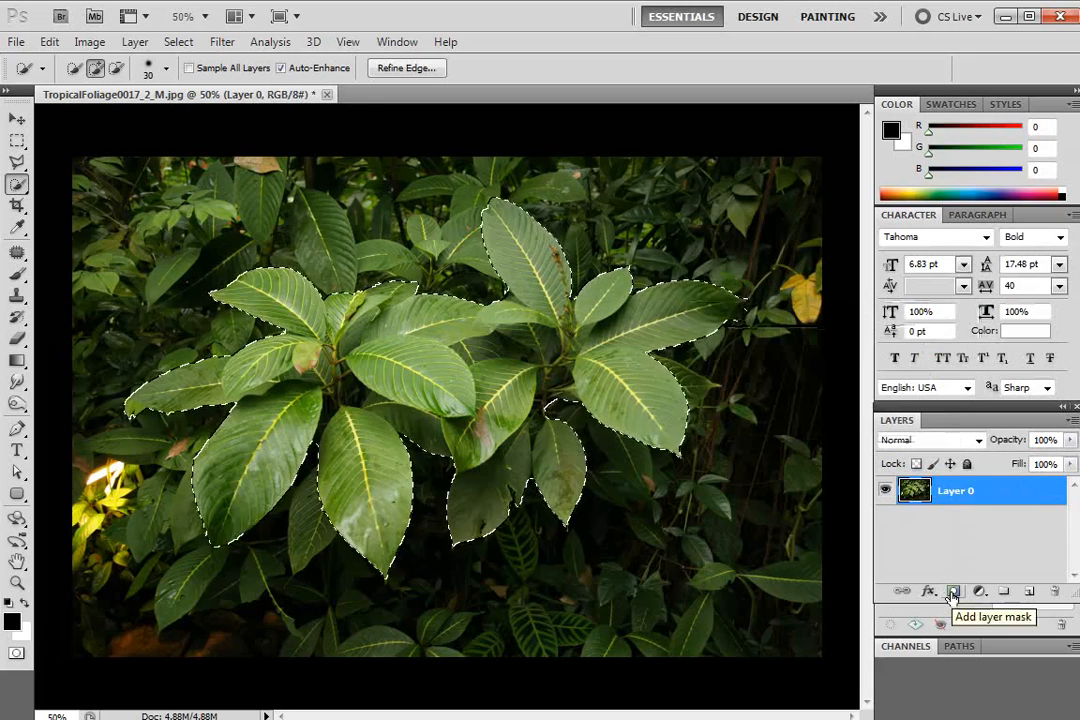
click(953, 592)
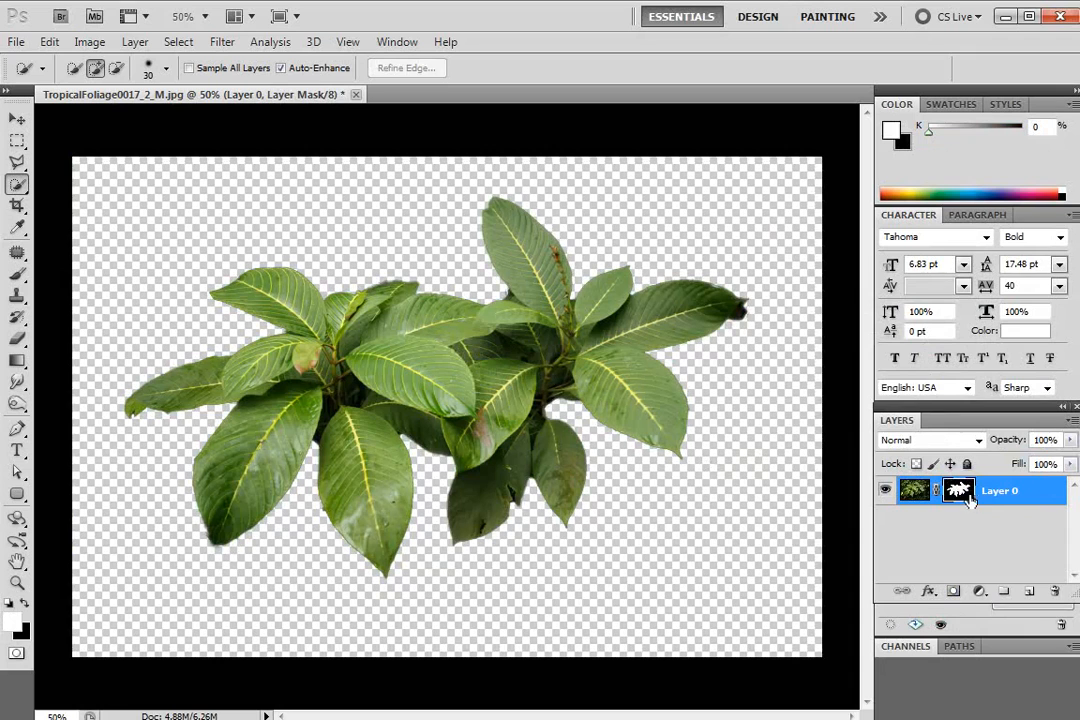
- Refine the plant's layer mask with Smooth 14, Contrast 32% and Shift Edge -36%
click(182, 44)
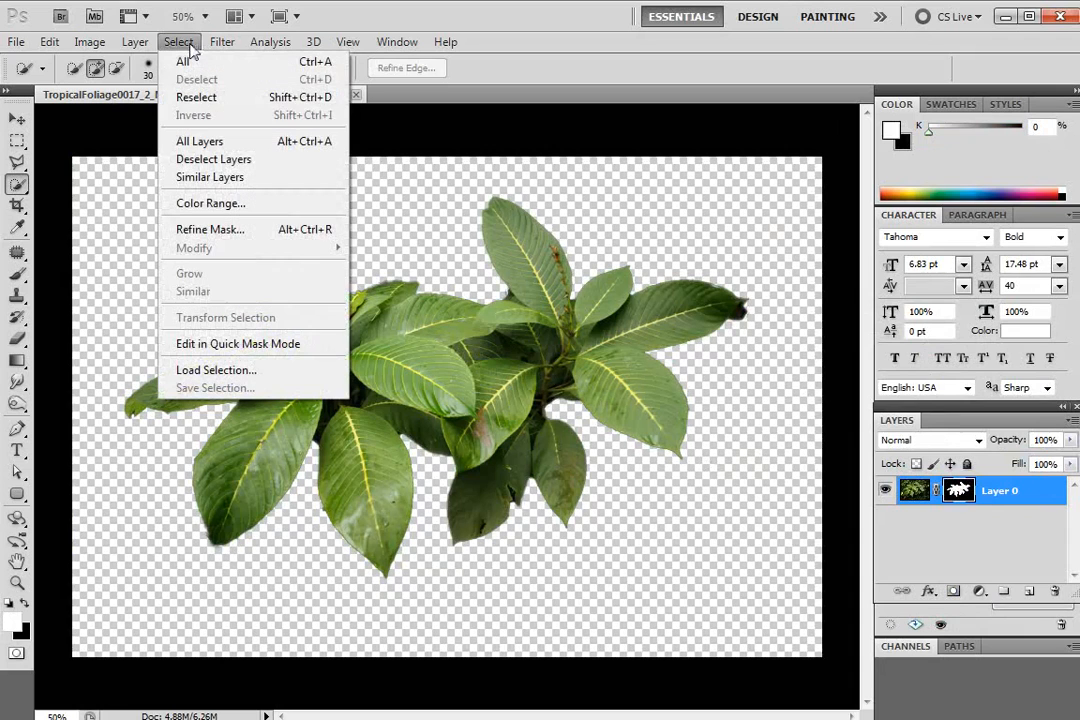
click(229, 231)
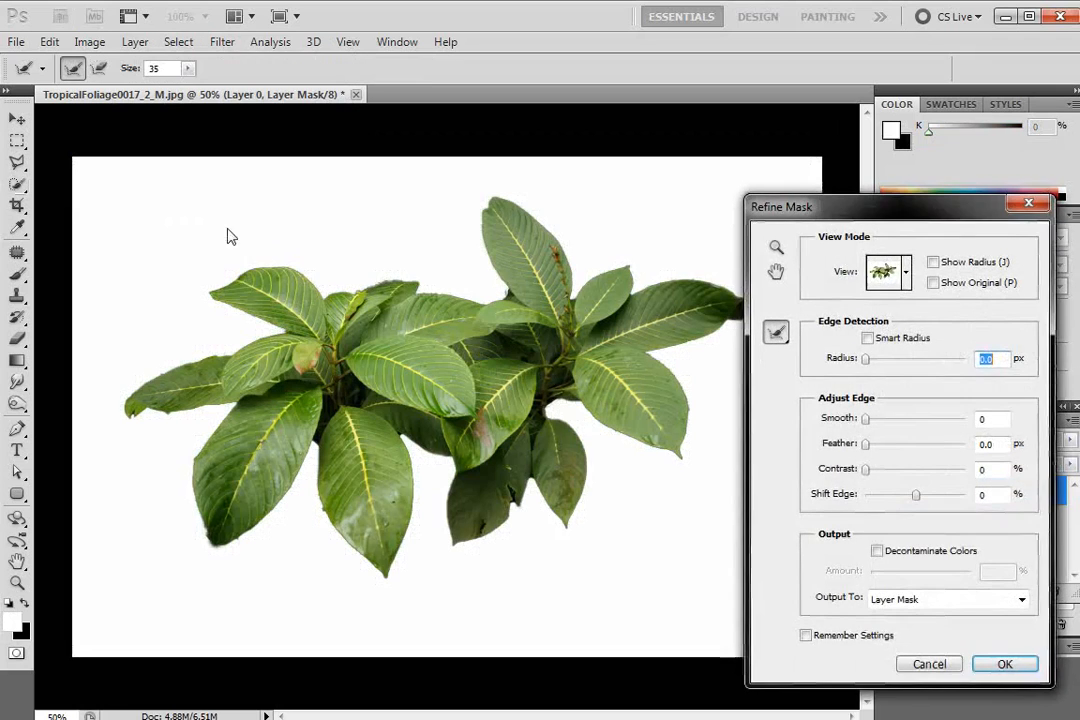
drag(932, 214, 848, 135)
mouse_move(786, 341)
mouse_down()
mouse_move(820, 343)
mouse_move(799, 341)
mouse_up()
key(z)
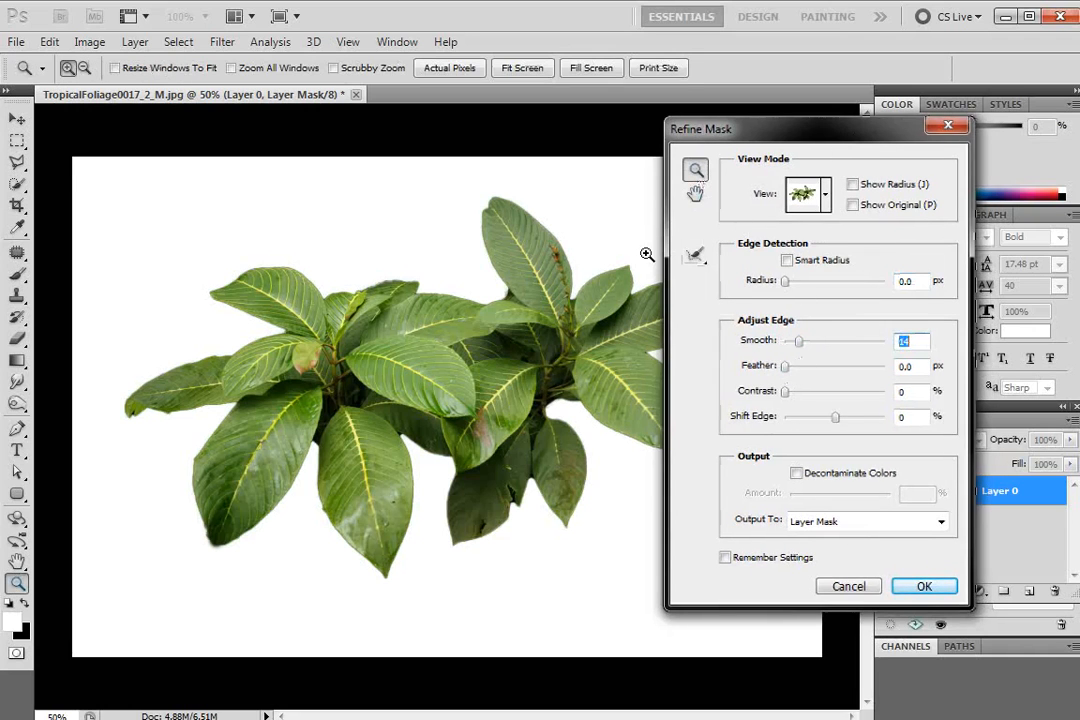
click(441, 476)
click(441, 478)
click(441, 477)
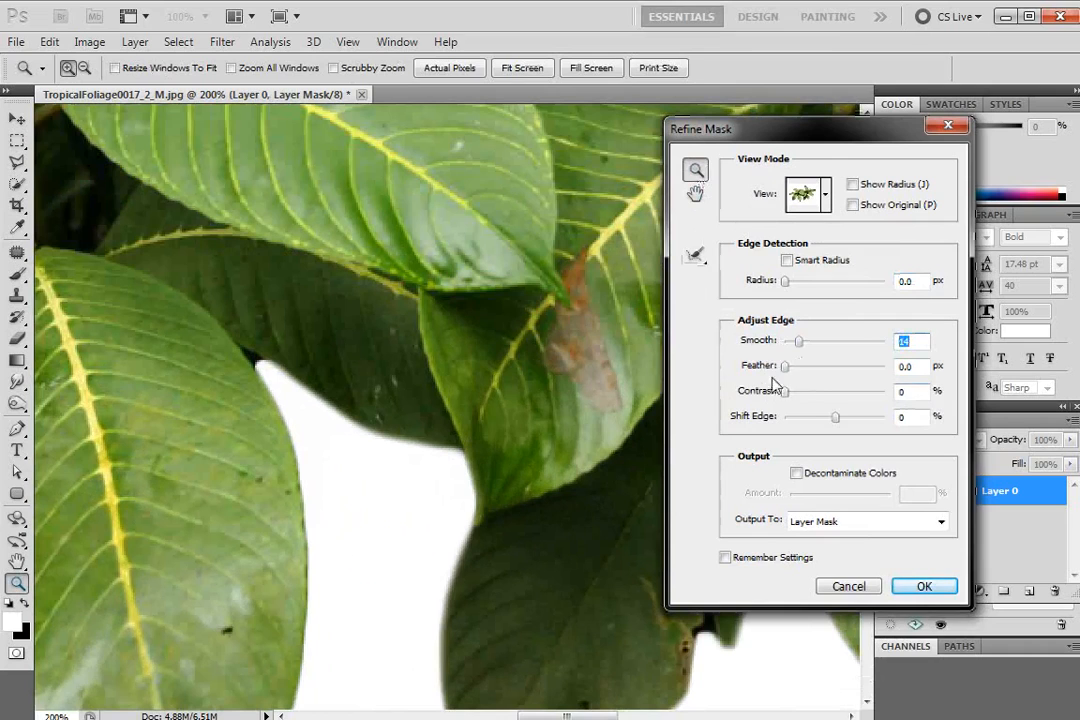
drag(815, 391, 817, 417)
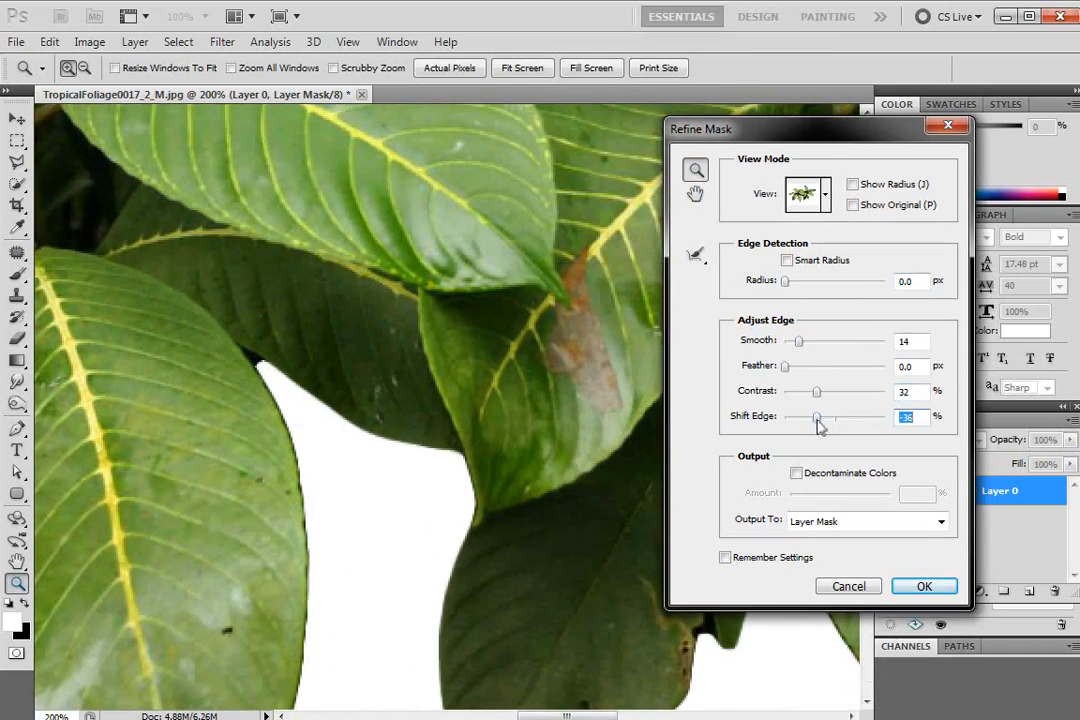
click(924, 586)
key(z)
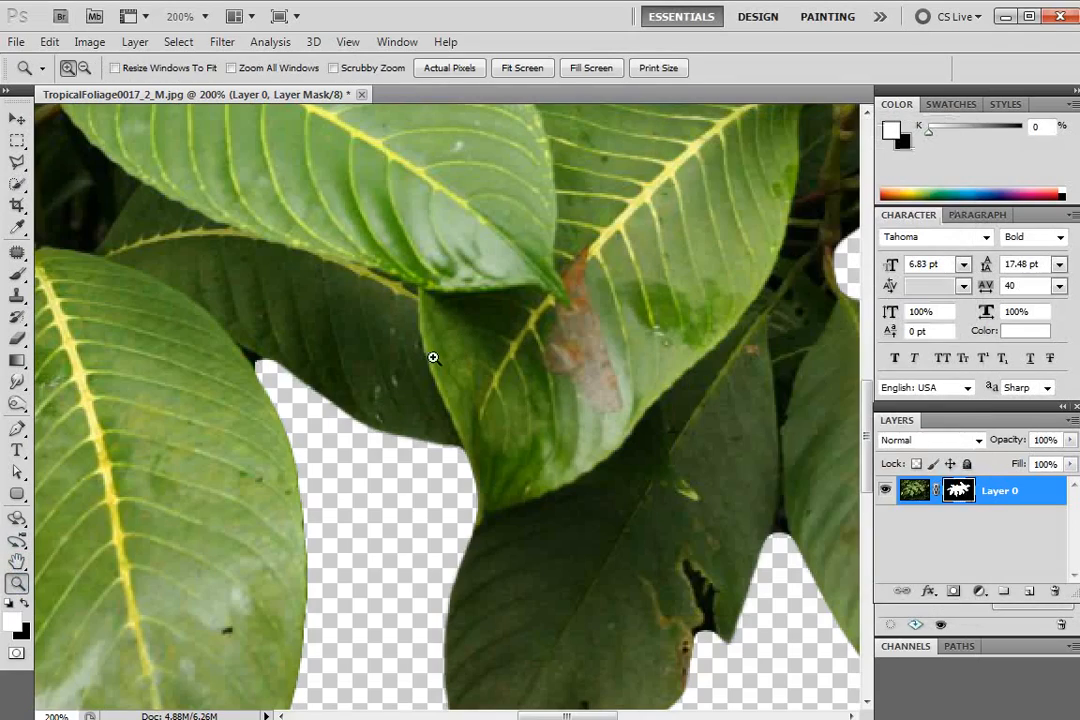
alt+click(494, 389)
alt+click(494, 389)
click(16, 41)
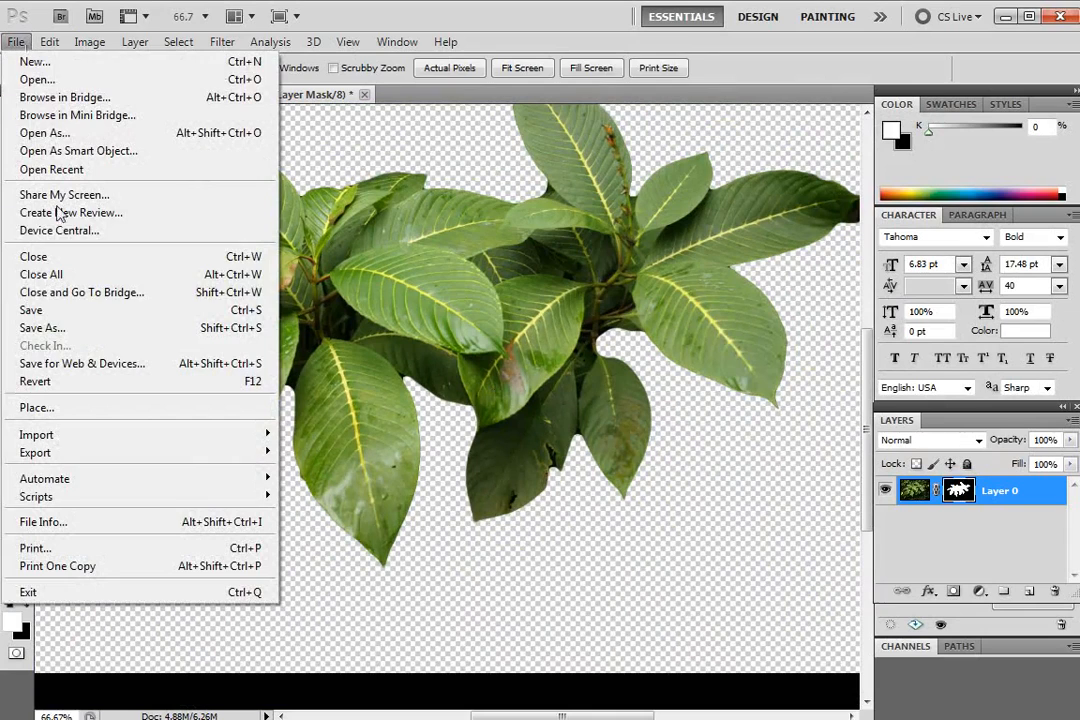
- Switch back to After Effects and scrub through the jungle title animation to review the foliage movement
mouse_move(445, 41)
click(622, 11)
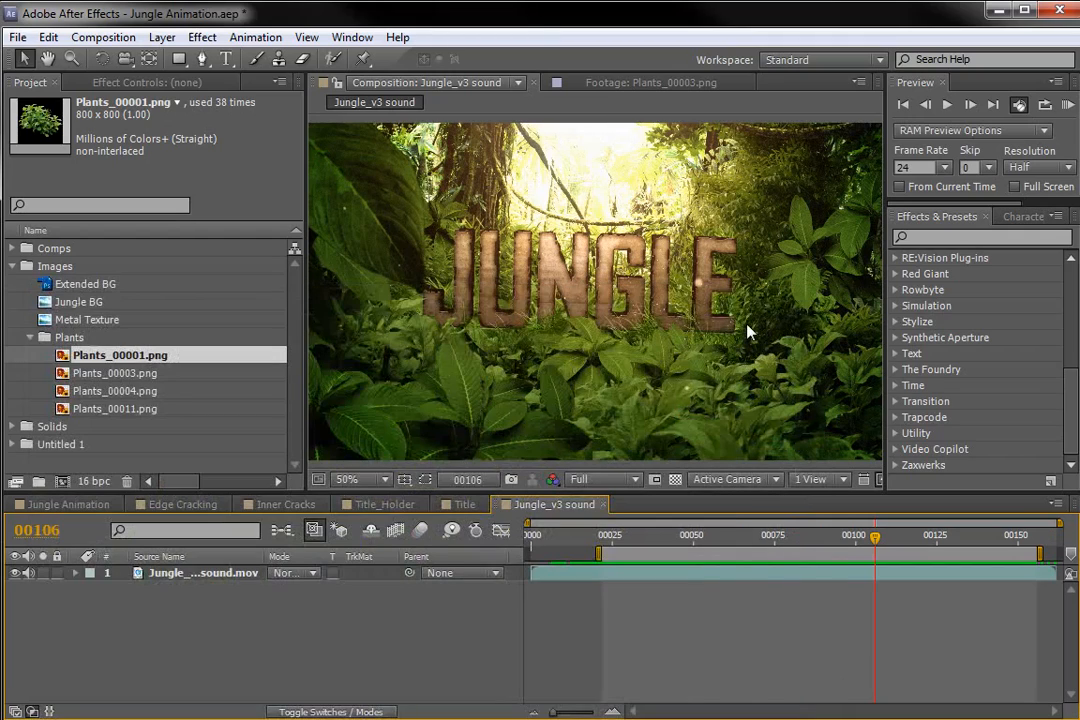
drag(741, 547, 903, 556)
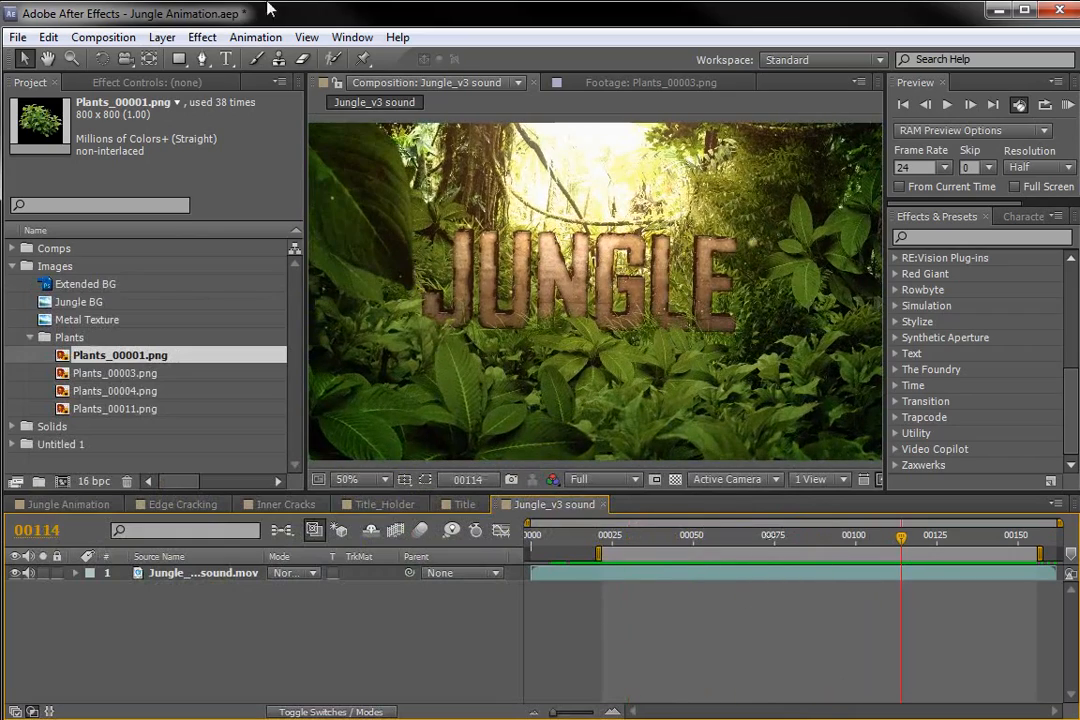
- Add a black solid above the jungle footage and apply the CC Rain effect to it
click(162, 37)
mouse_move(181, 55)
click(511, 80)
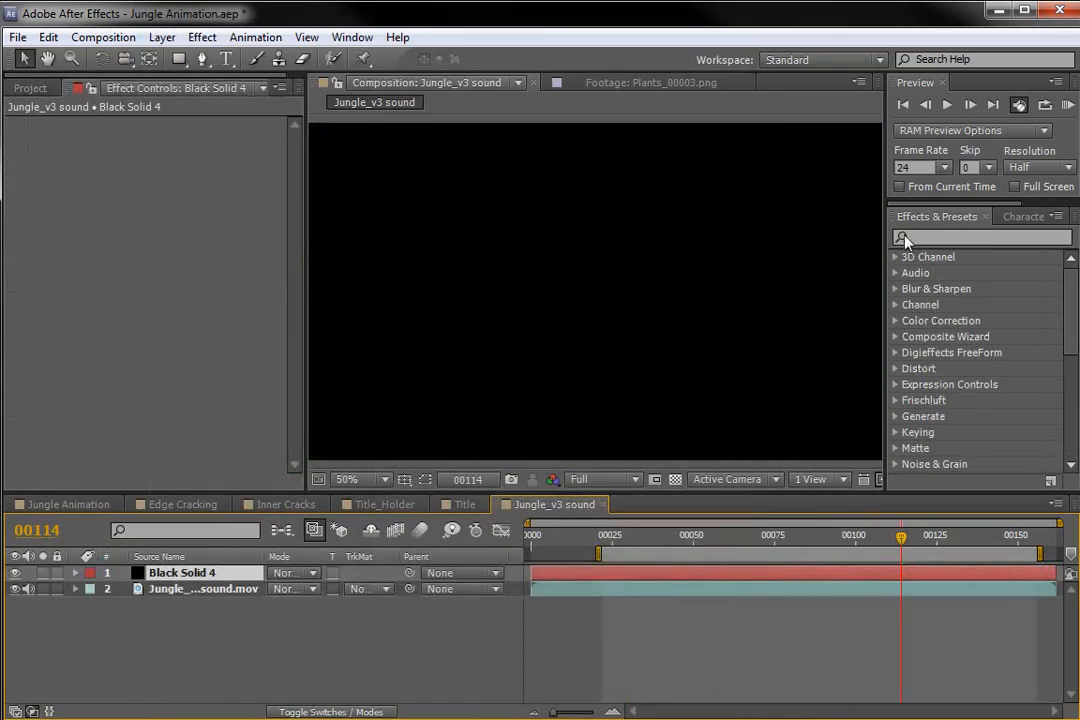
click(903, 240)
text(rain)
double_click(955, 337)
- Set the black solid's blending mode to Add and scrub the timeline to preview the rain over the footage
click(290, 572)
click(330, 458)
drag(683, 527, 886, 551)
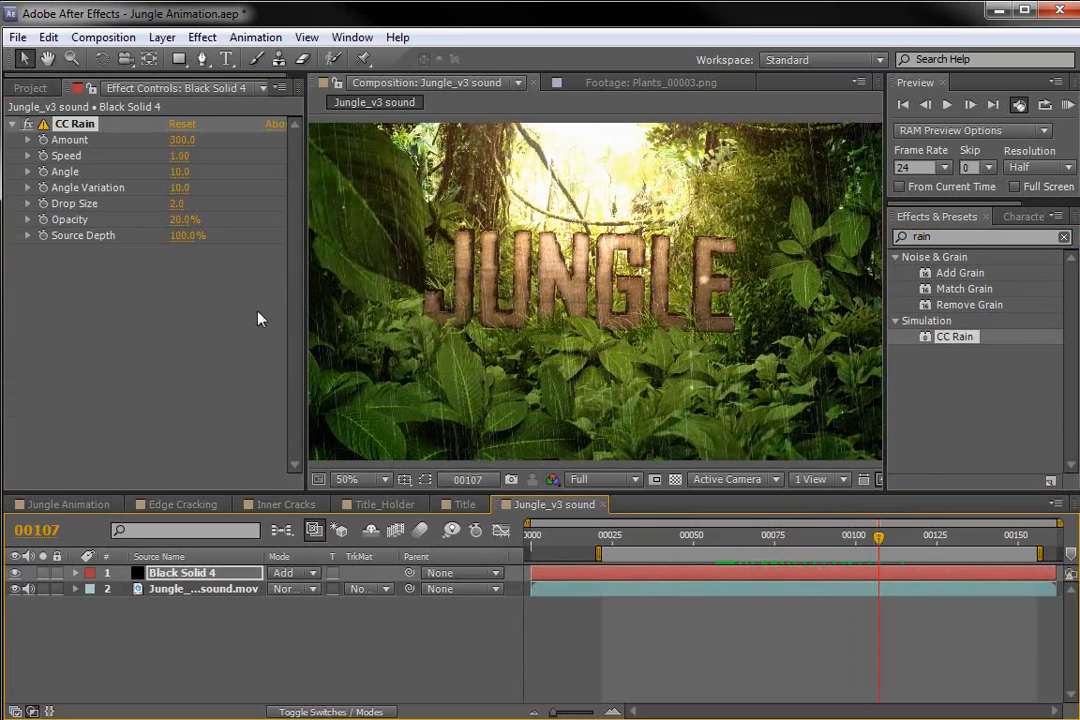
- Create a new 1280 x 720 composition at 23.976 fps with a duration of 300 frames and show the project items
click(103, 37)
click(165, 61)
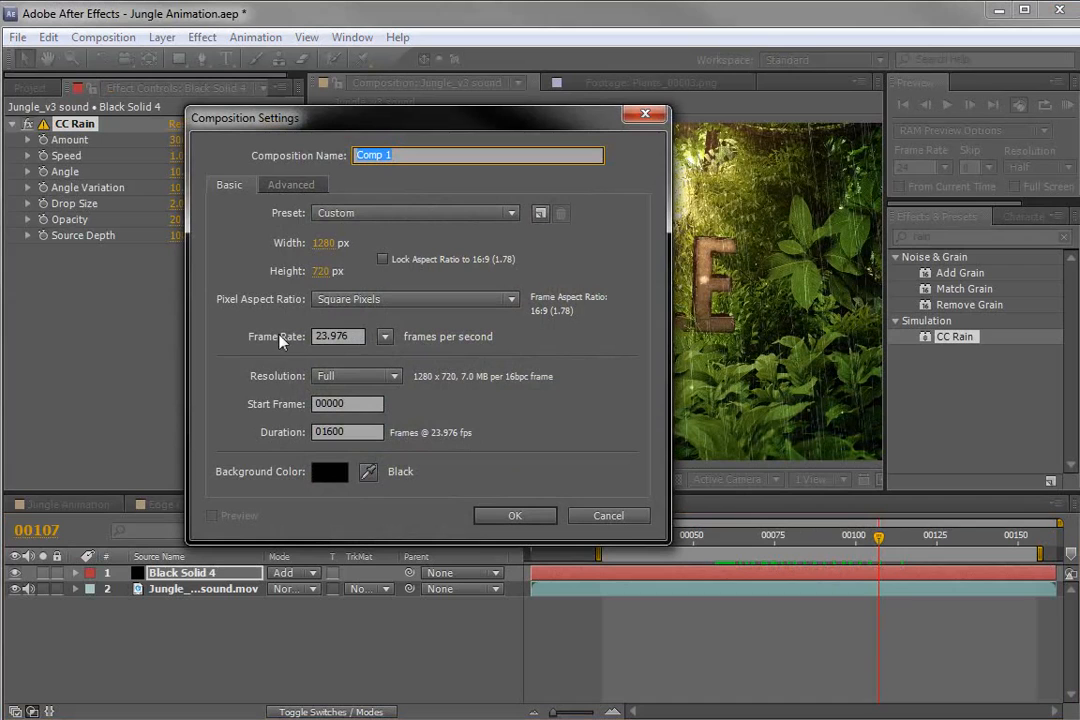
double_click(366, 431)
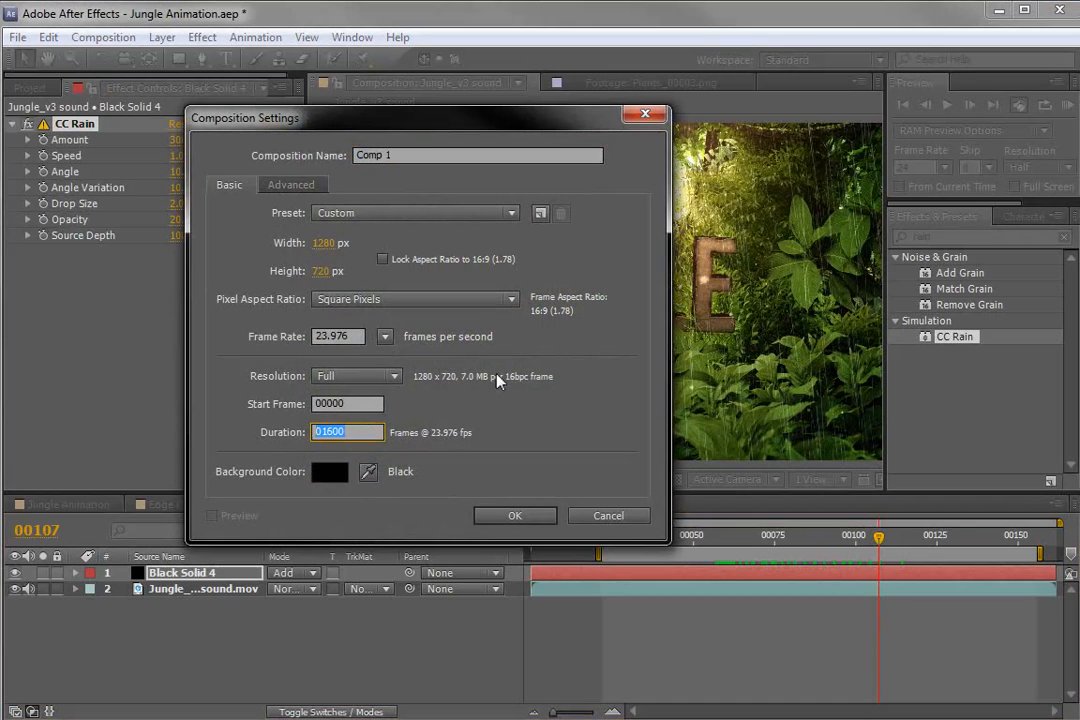
text(300)
click(510, 515)
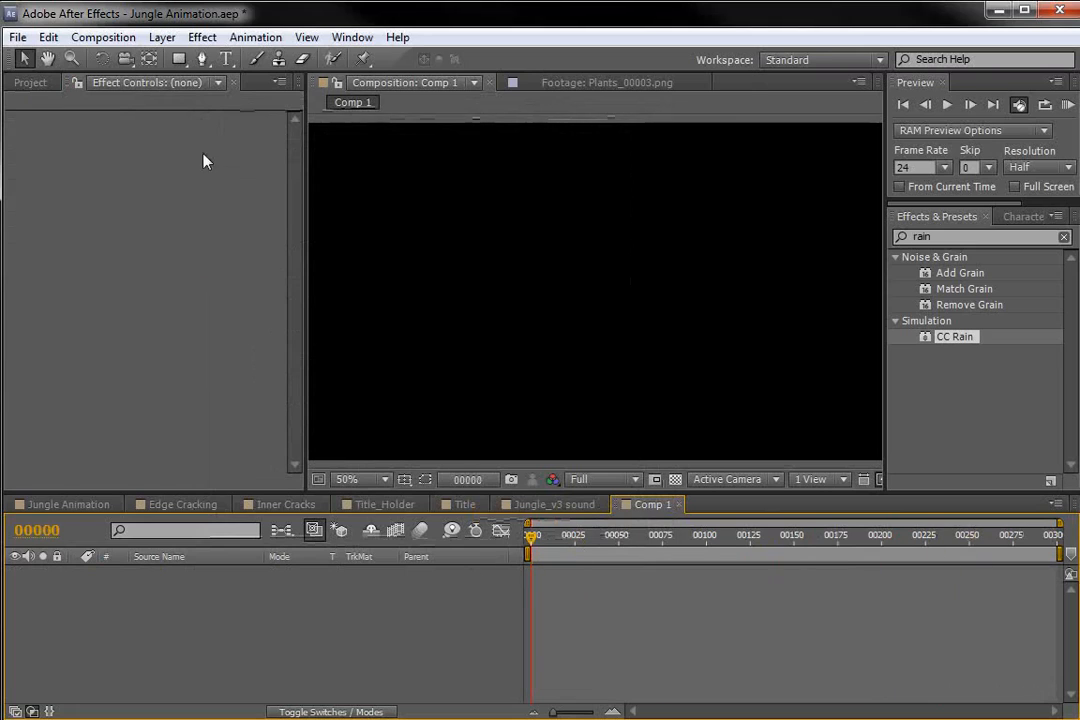
click(30, 82)
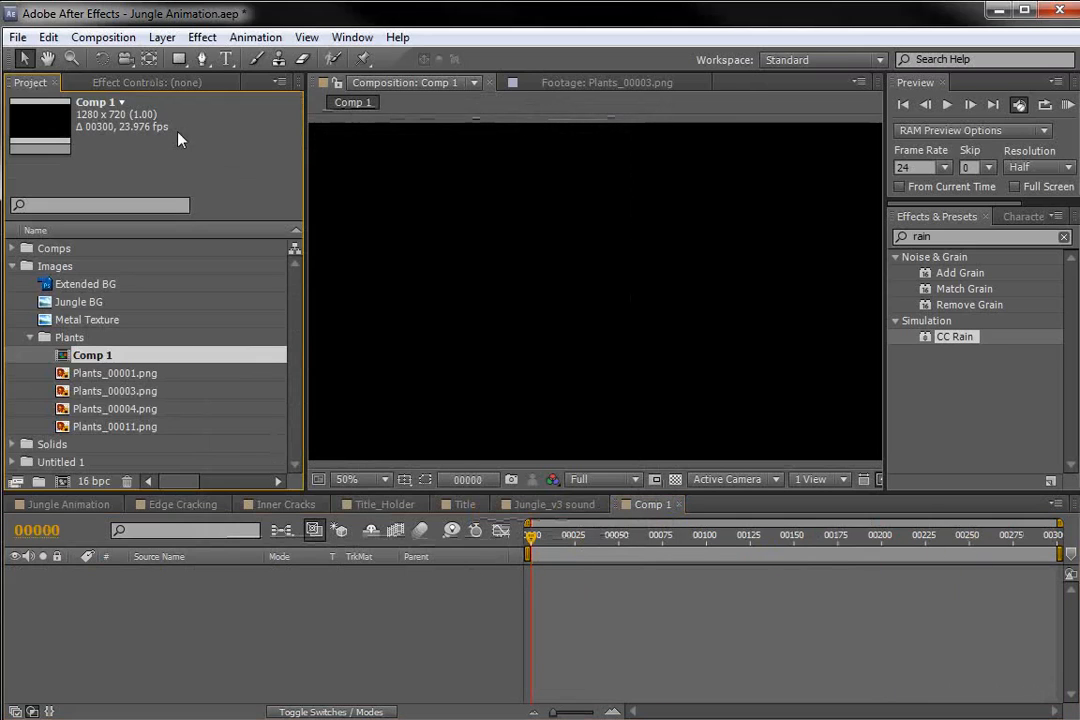
- Add a text layer reading WELCOME to the new composition
click(226, 58)
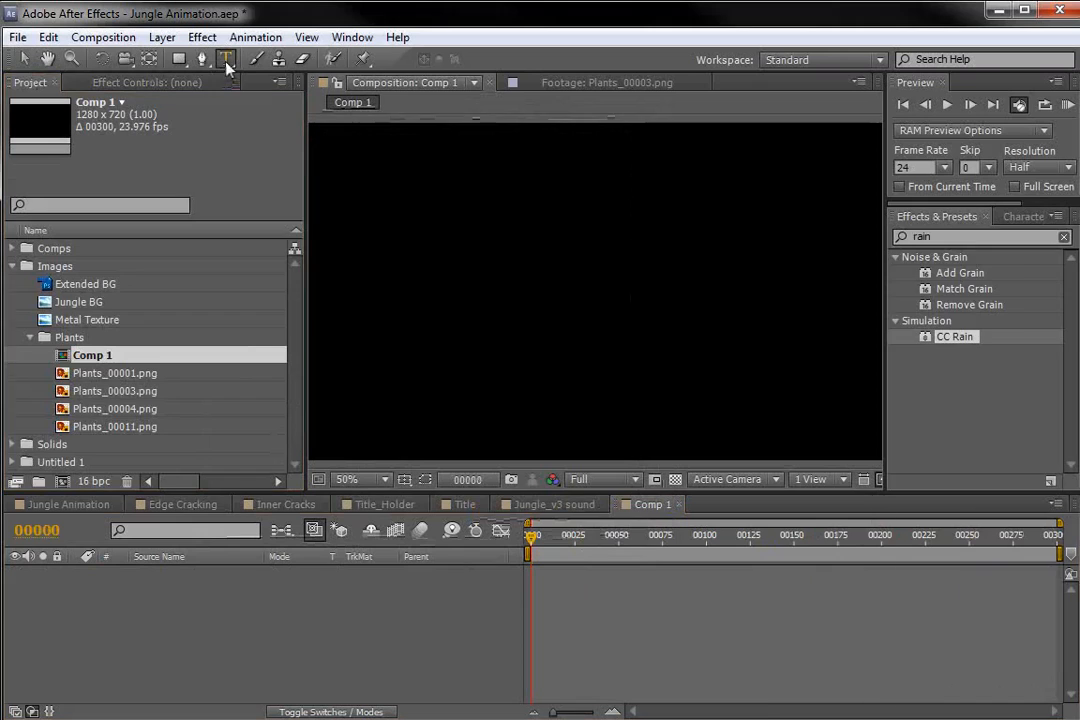
click(453, 298)
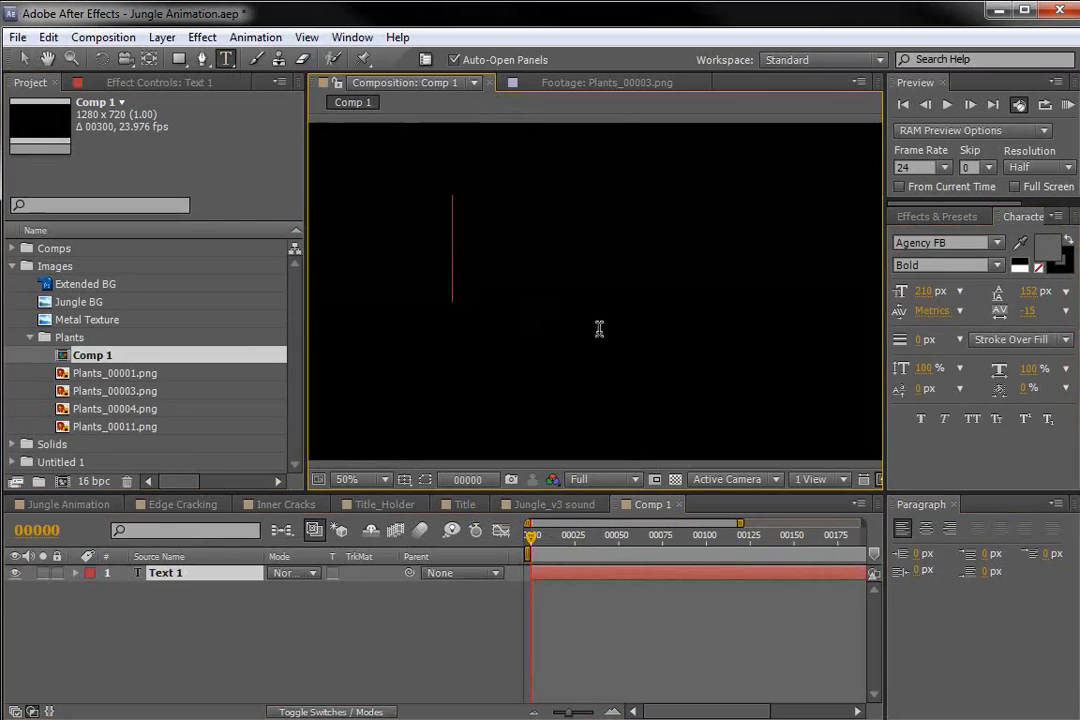
text(WELCOME)
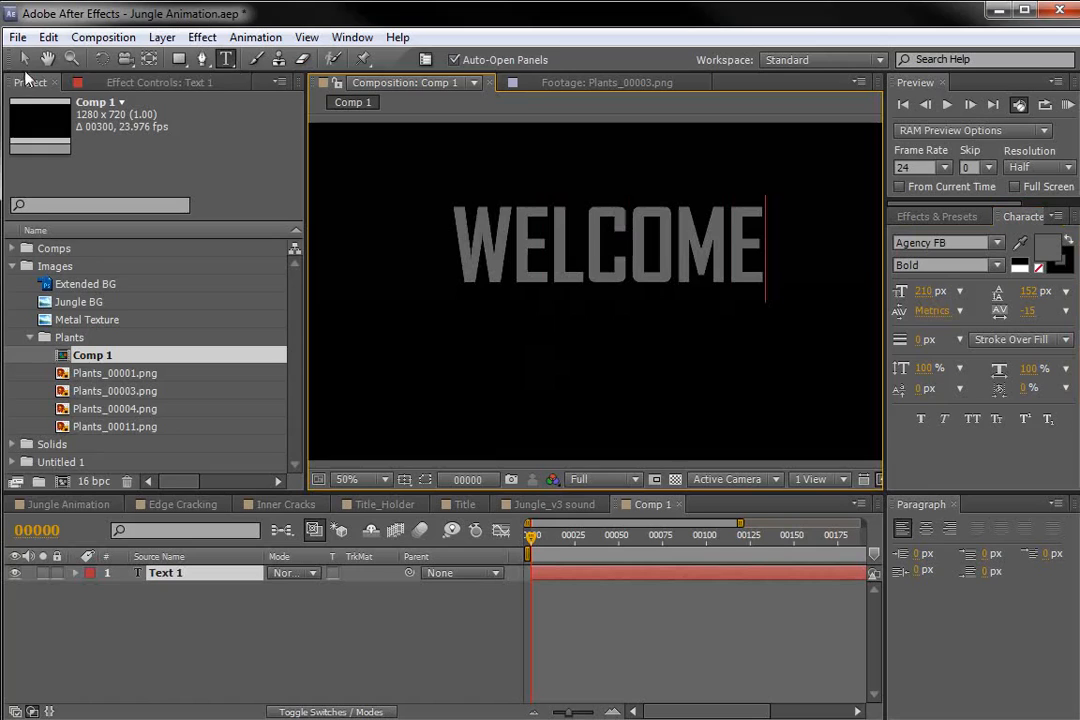
key(Escape)
key(v)
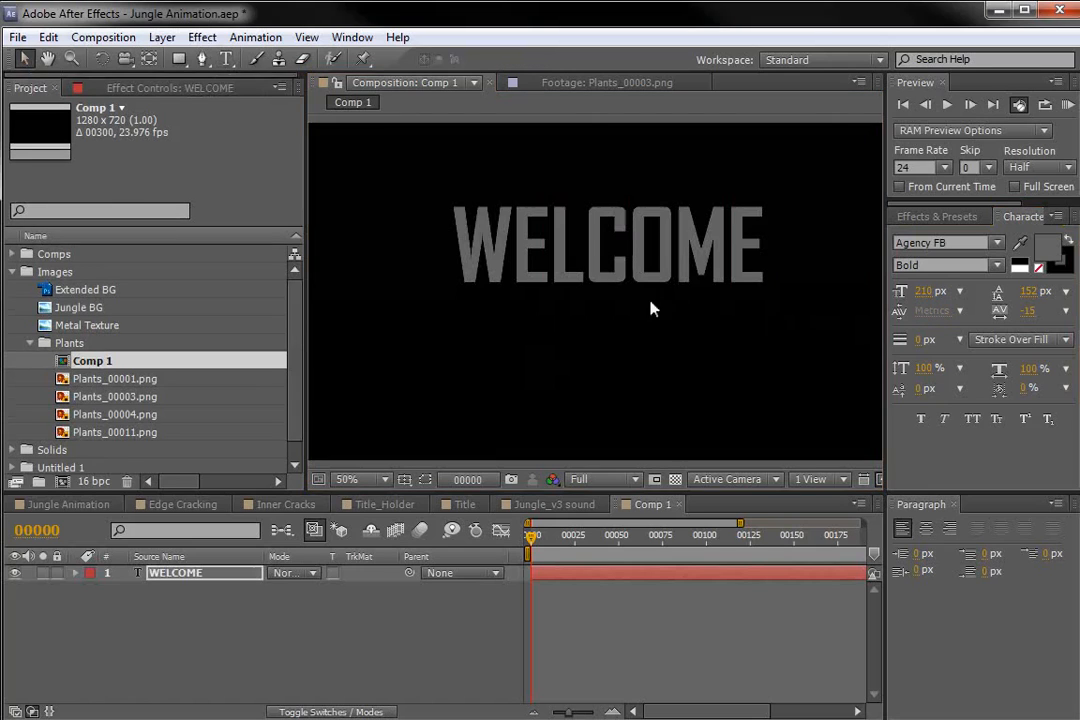
- Enlarge the WELCOME text, centre-align it and position it in the middle of the frame using the title-safe guides
key(apostrophe)
drag(655, 260, 652, 296)
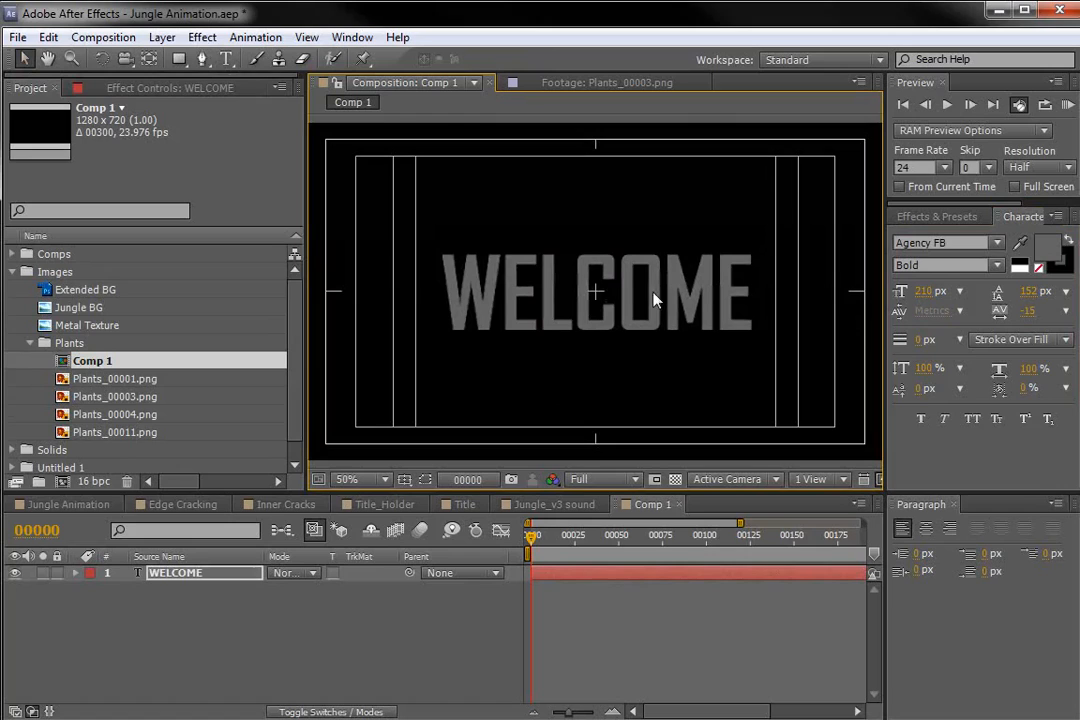
key(apostrophe)
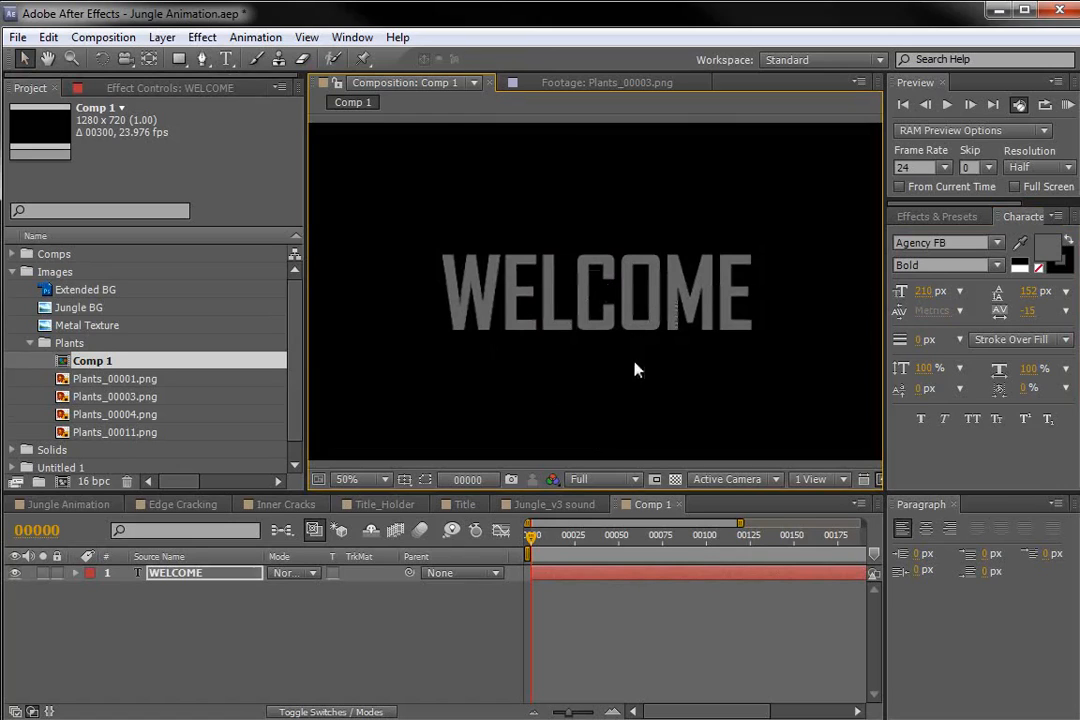
key(apostrophe)
click(610, 300)
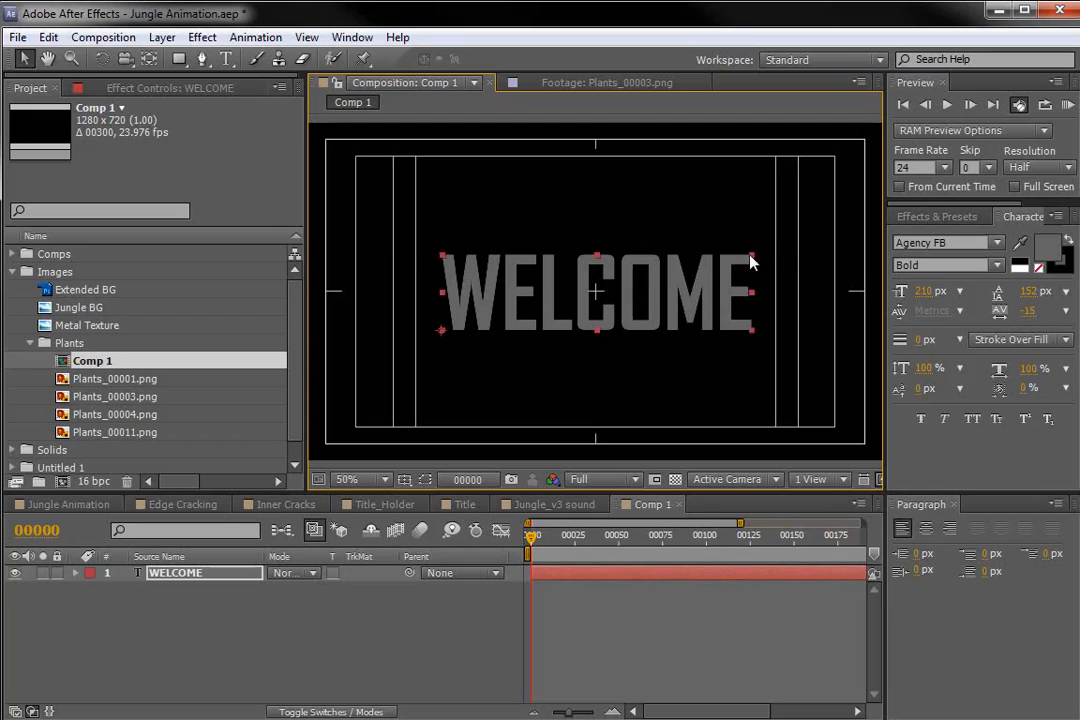
drag(752, 262, 782, 241)
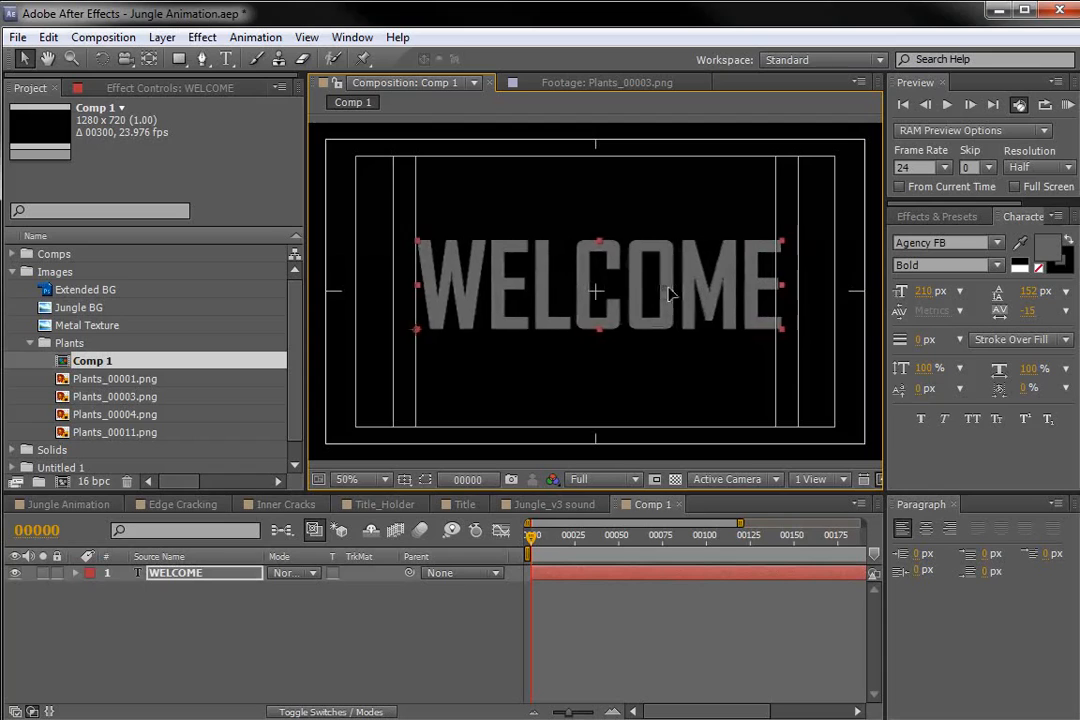
drag(670, 294, 597, 270)
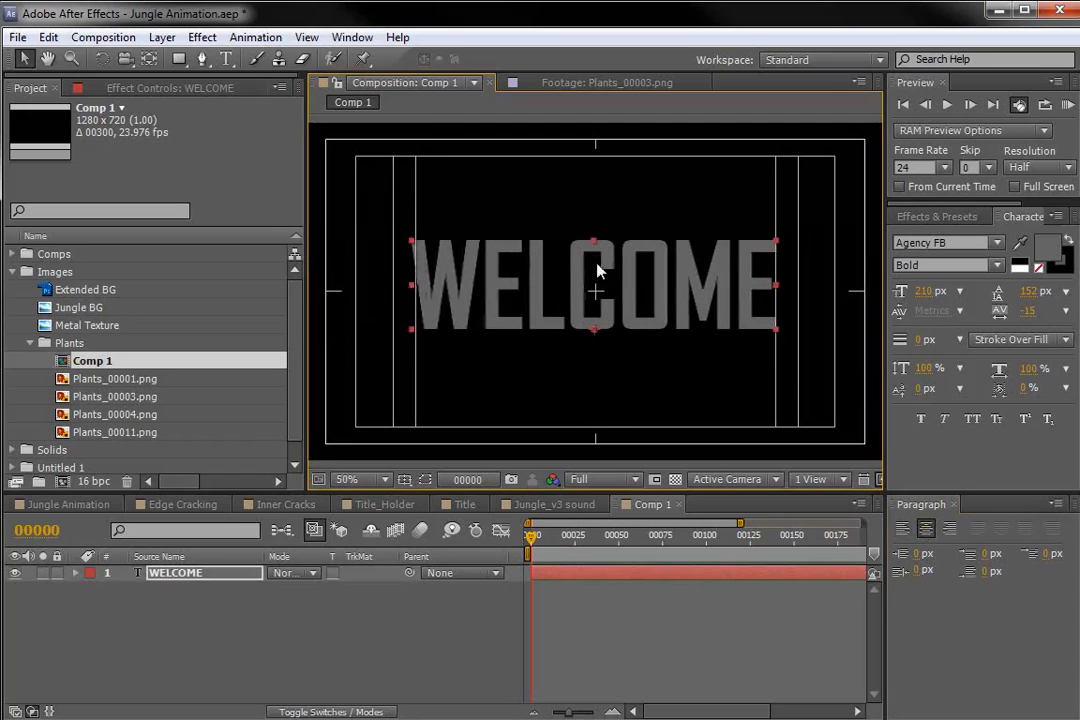
key(apostrophe)
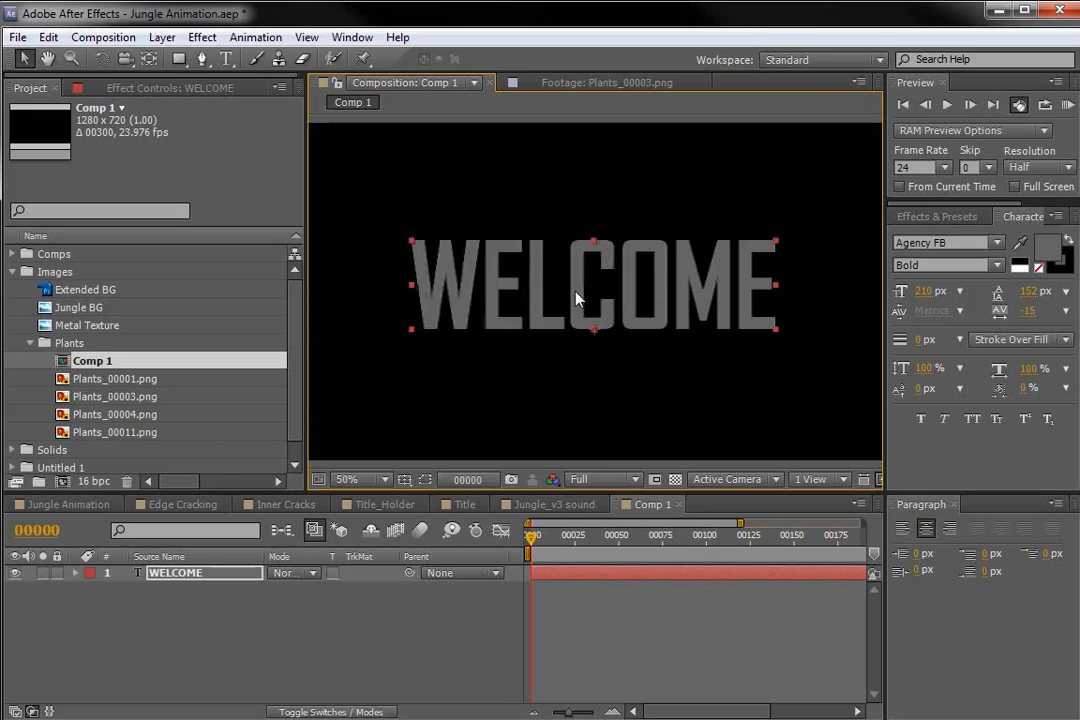
- Replace the JUNGLE text in the Title_Holder composition with HOLDER
click(92, 505)
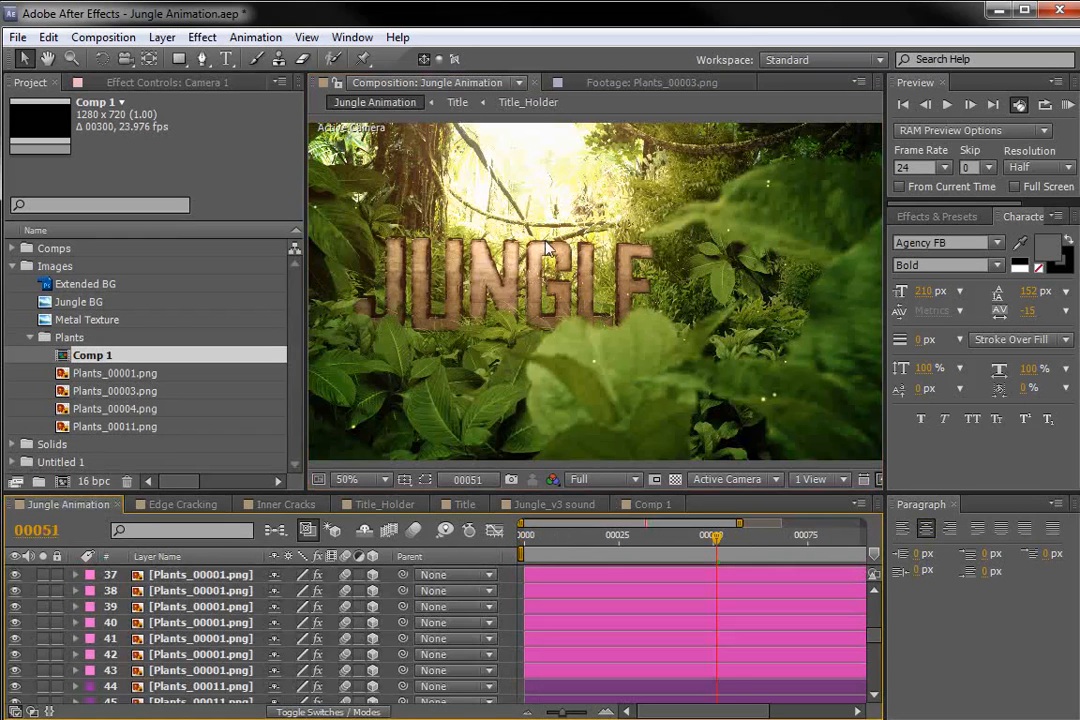
click(384, 504)
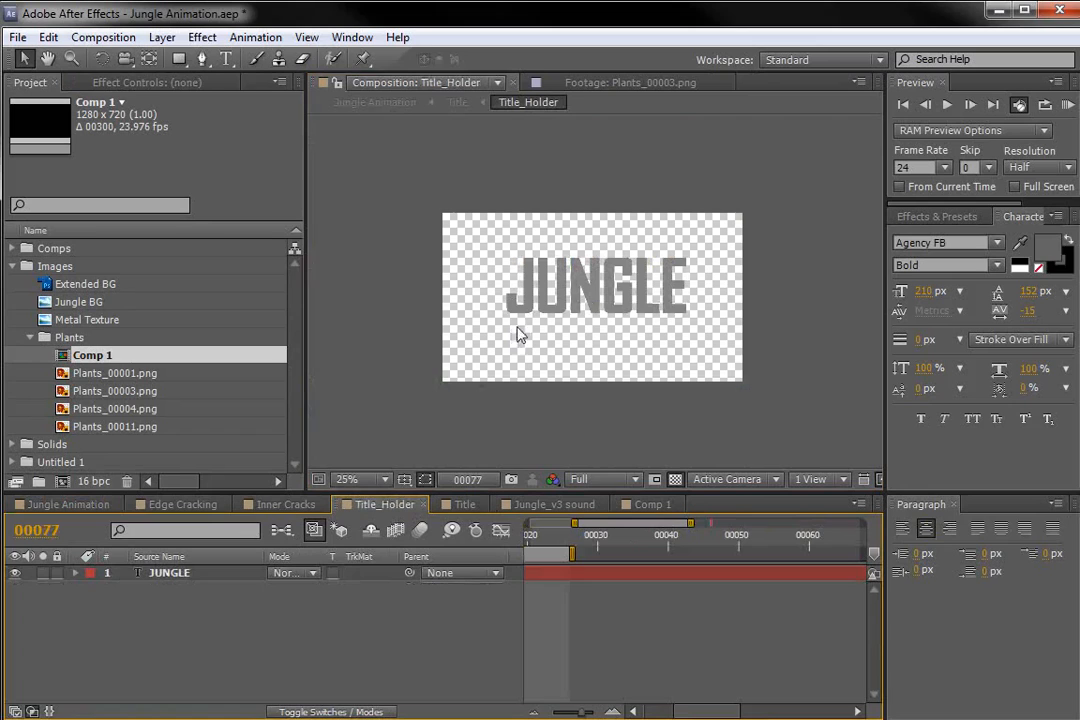
click(517, 325)
double_click(620, 281)
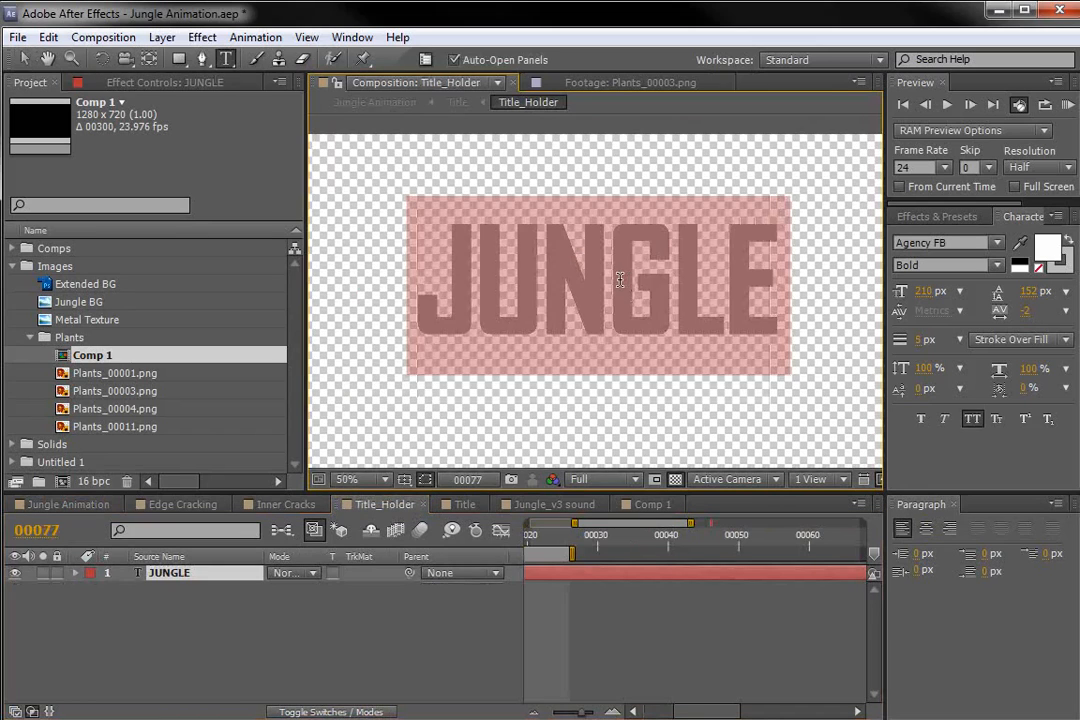
text(HOLDER)
click(24, 58)
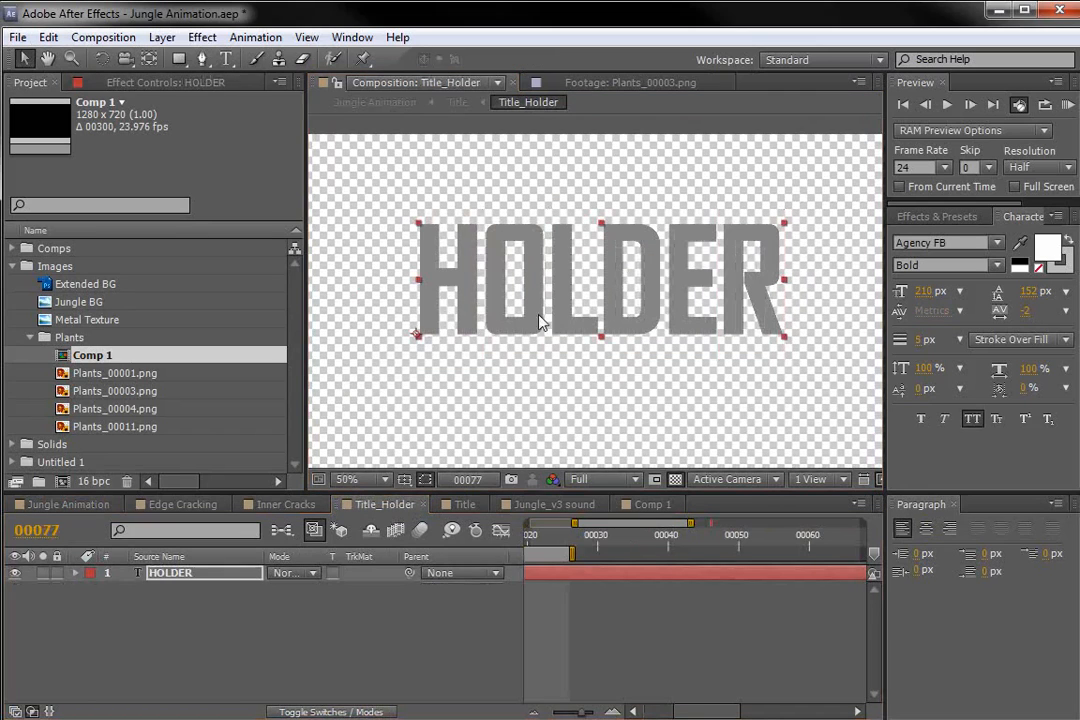
- Return to the Jungle Animation composition at frame 69 and examine the replaced title up close
click(68, 504)
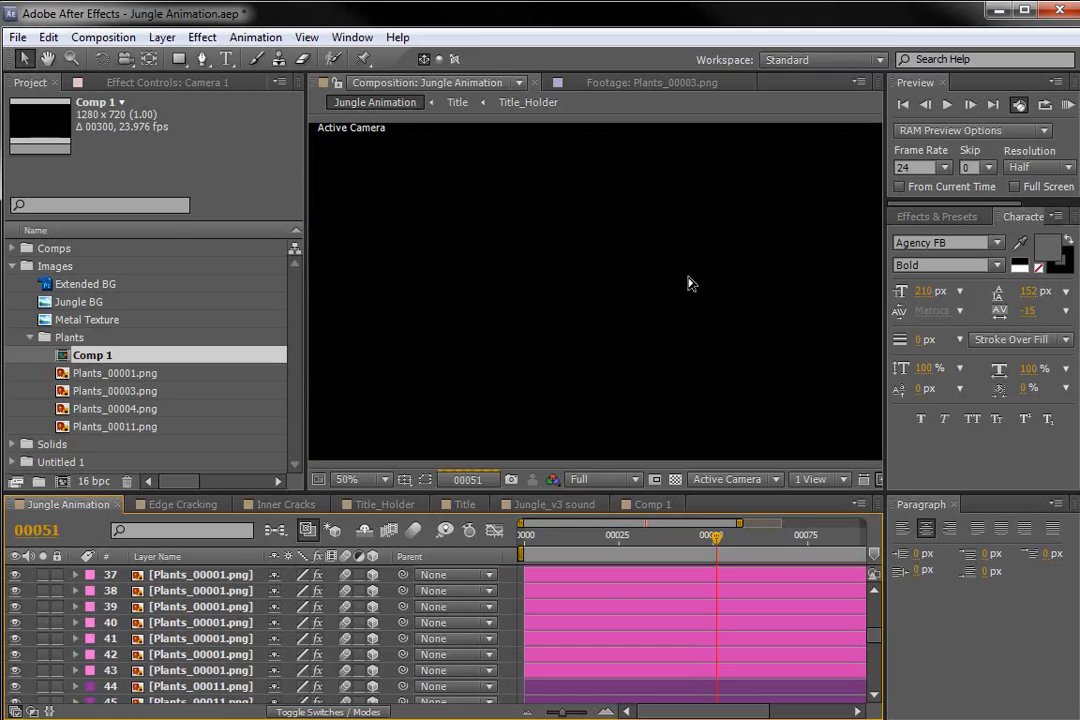
drag(748, 550, 784, 550)
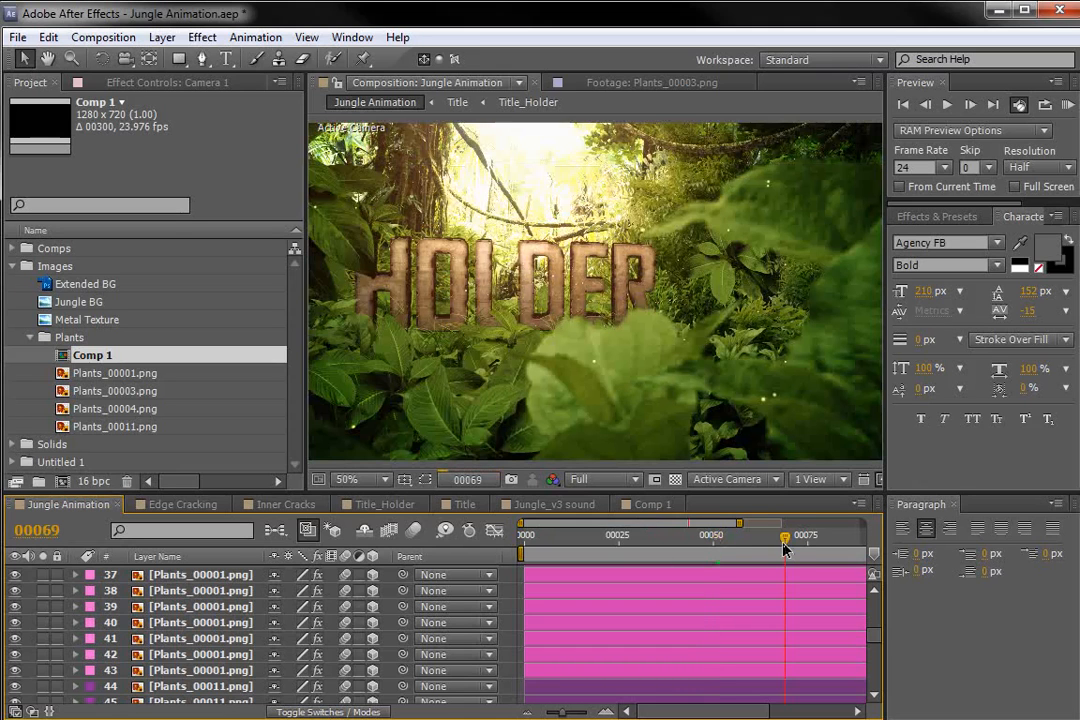
scroll(612, 323, up, 2)
drag(497, 208, 477, 245)
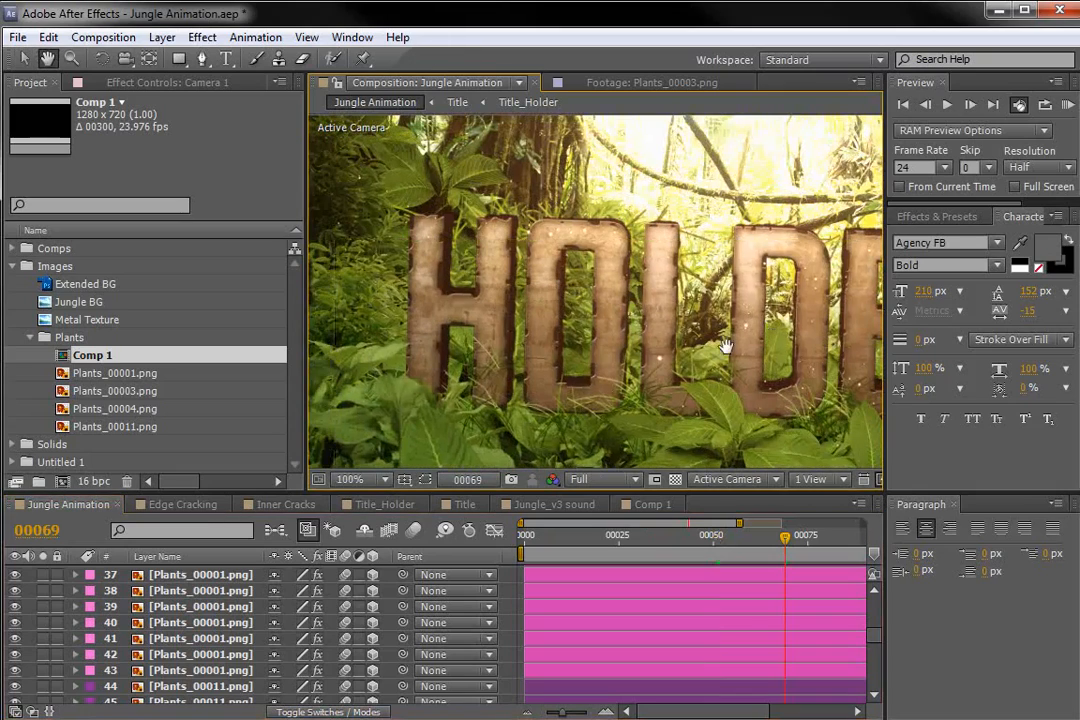
scroll(455, 283, down, 2)
- Pre-compose the WELCOME text layer in Comp 1 as TITLE HOLDER, moving all attributes into the new composition
click(420, 508)
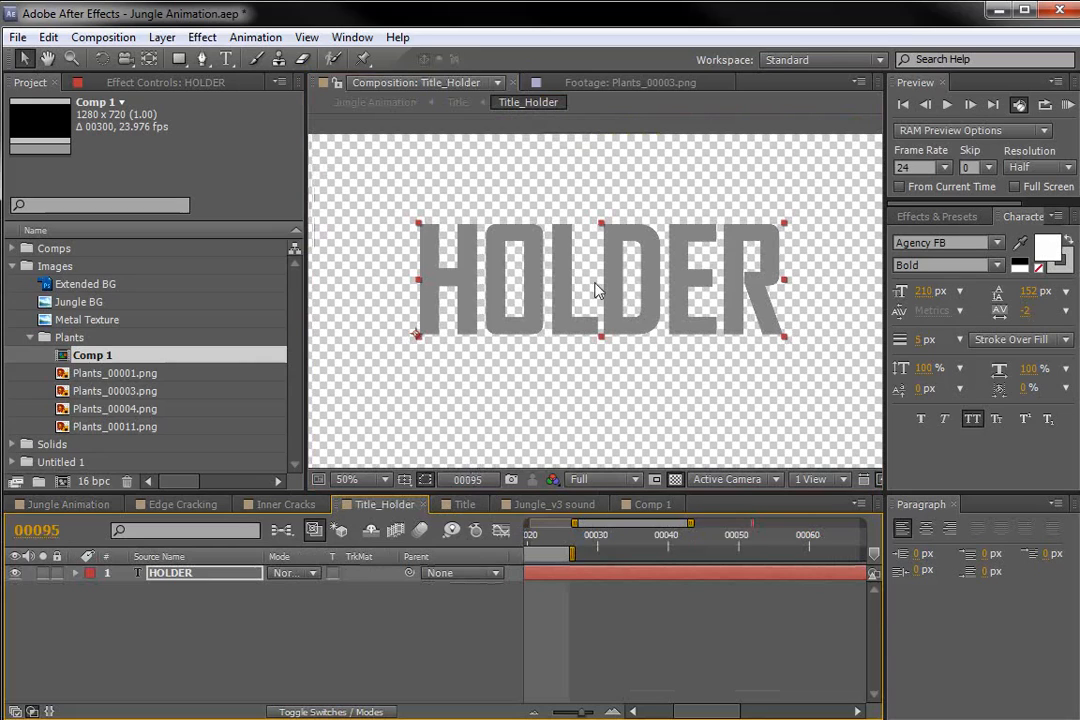
click(650, 505)
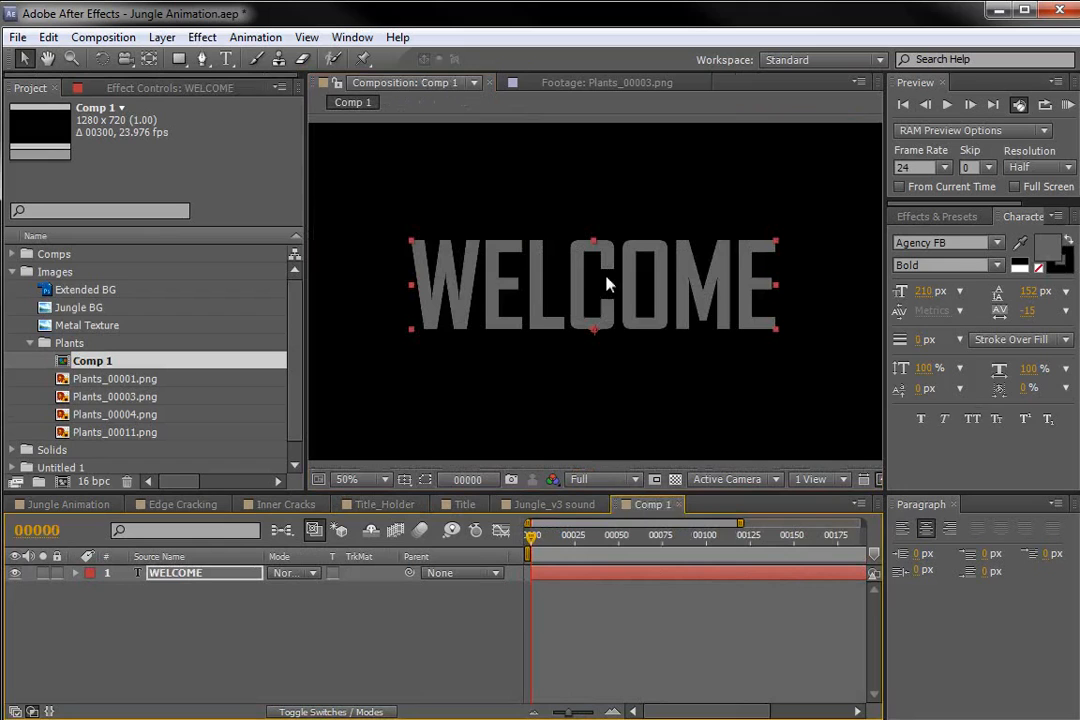
click(162, 37)
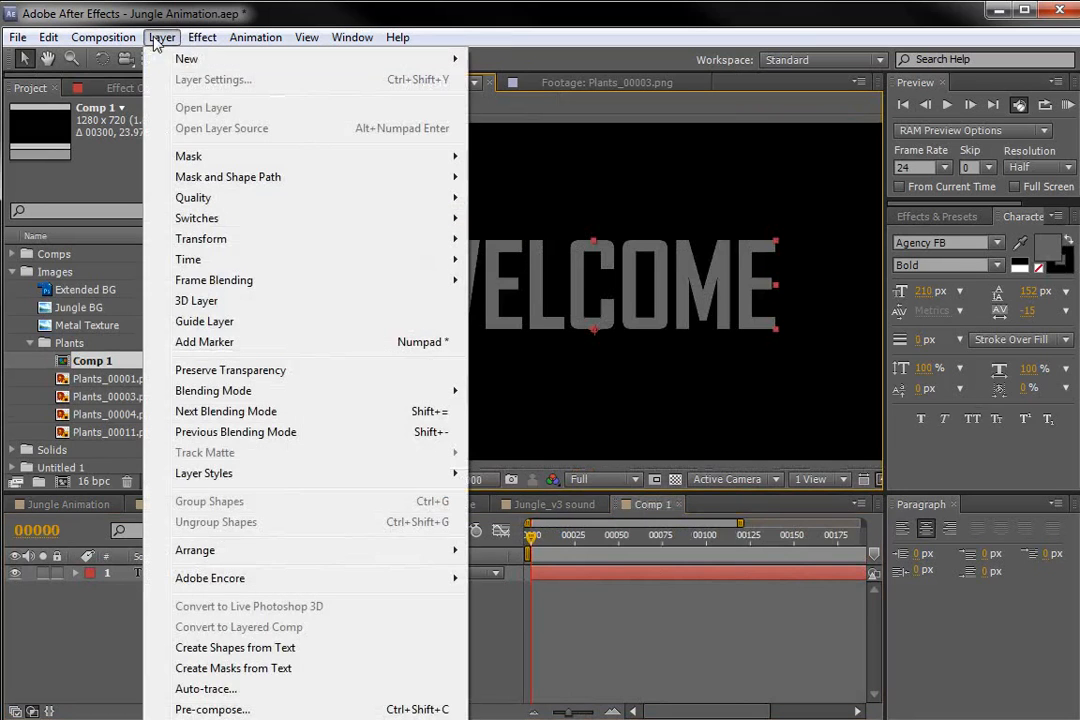
click(250, 710)
drag(790, 427, 436, 314)
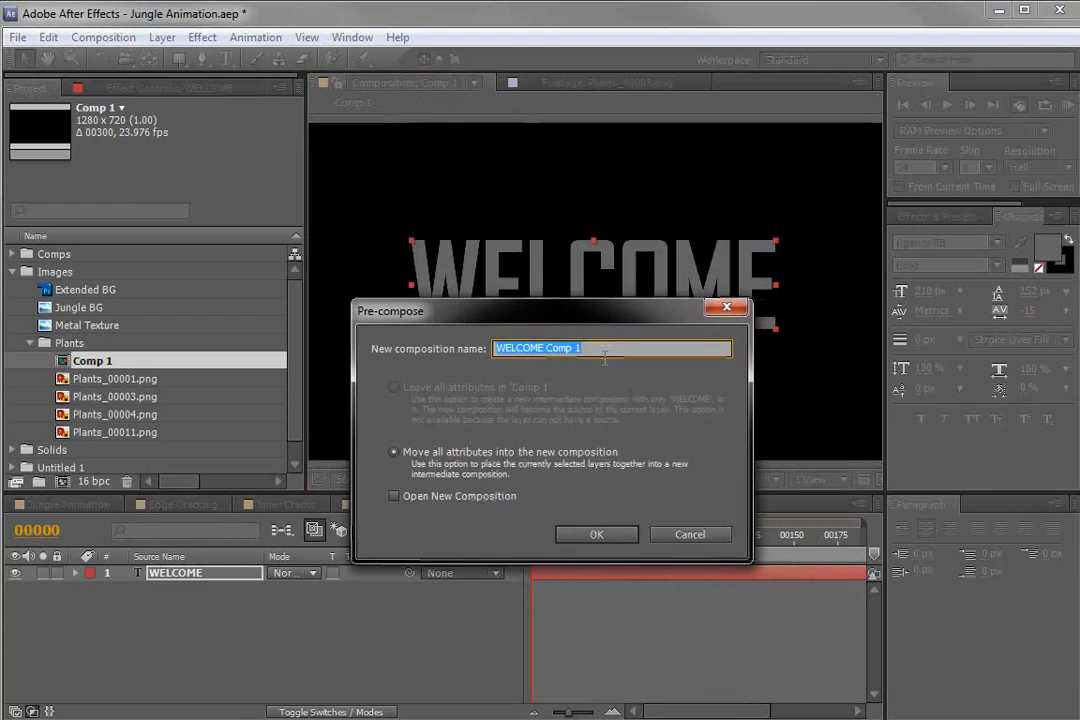
text(TITLE HOLDER)
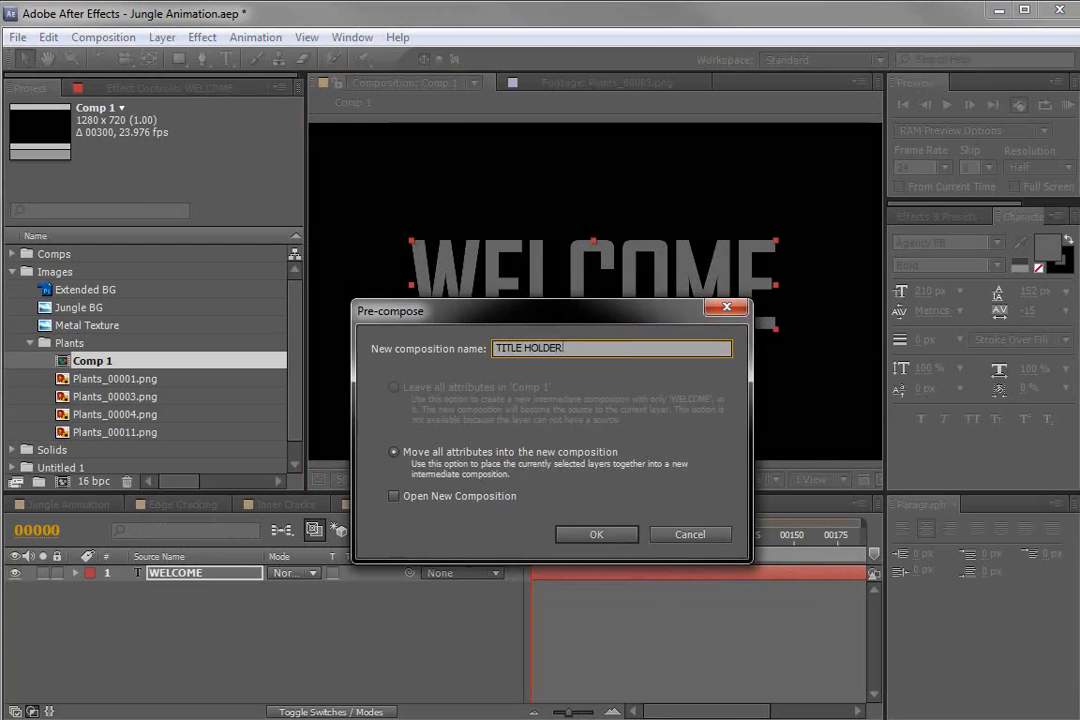
click(597, 535)
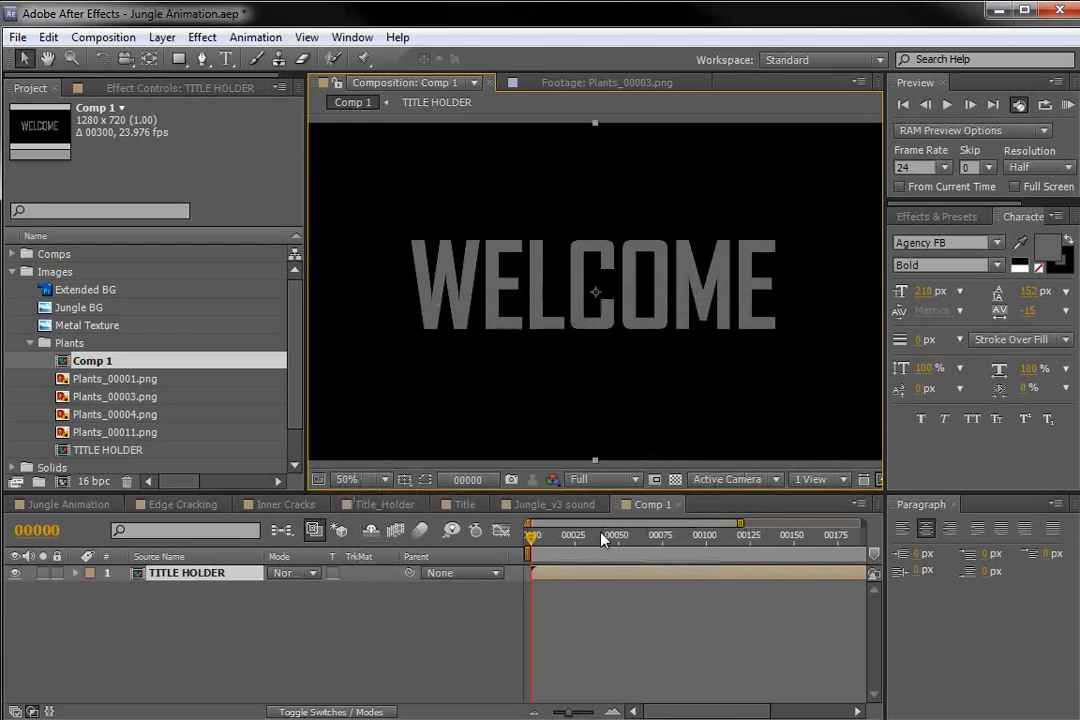
- Put the TITLE HOLDER composition into a new folder named Tut COmps at the project's top level and collapse the Images folder
click(100, 450)
drag(100, 452, 40, 484)
text(Tut COmps)
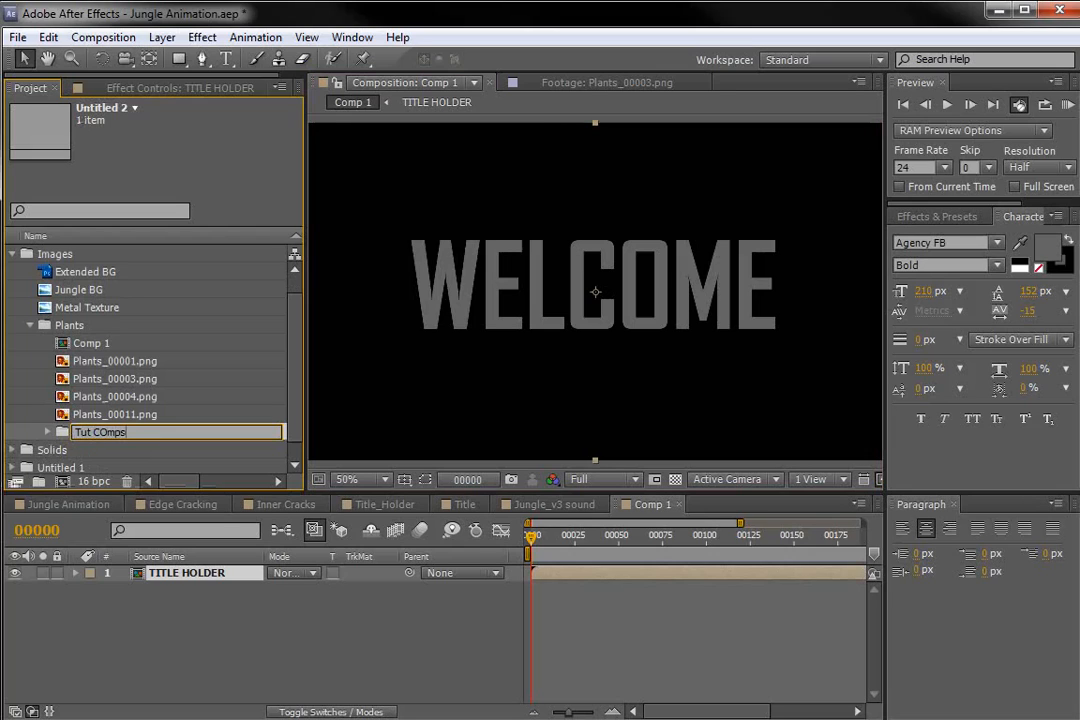
key(Return)
drag(53, 448, 140, 160)
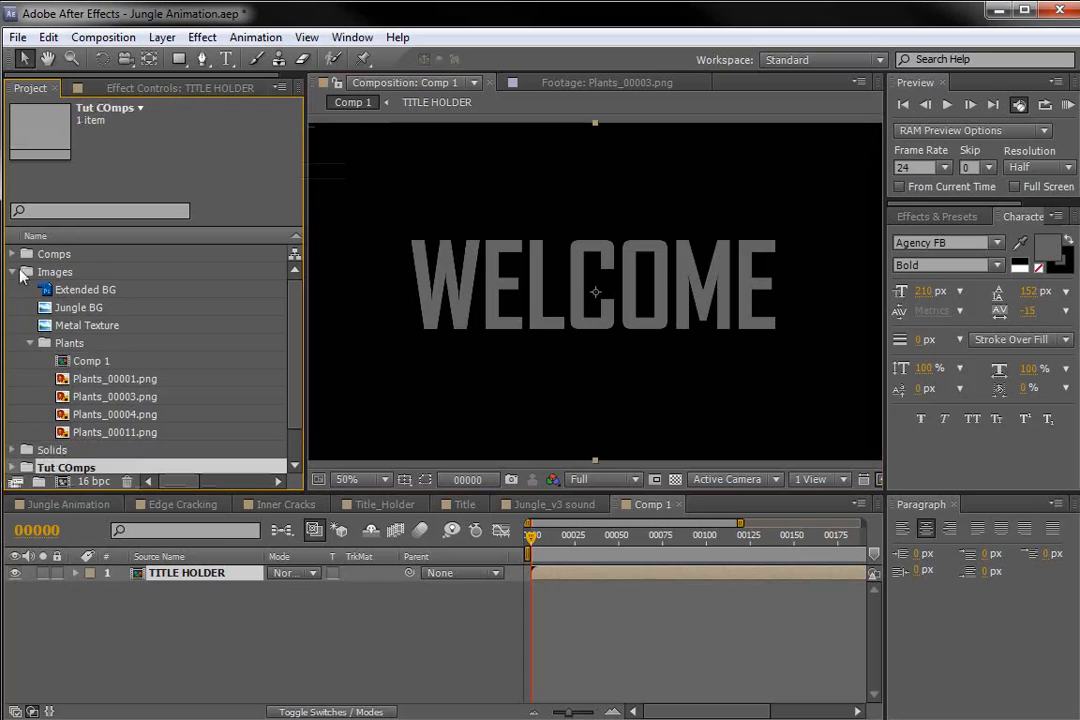
click(22, 275)
click(547, 585)
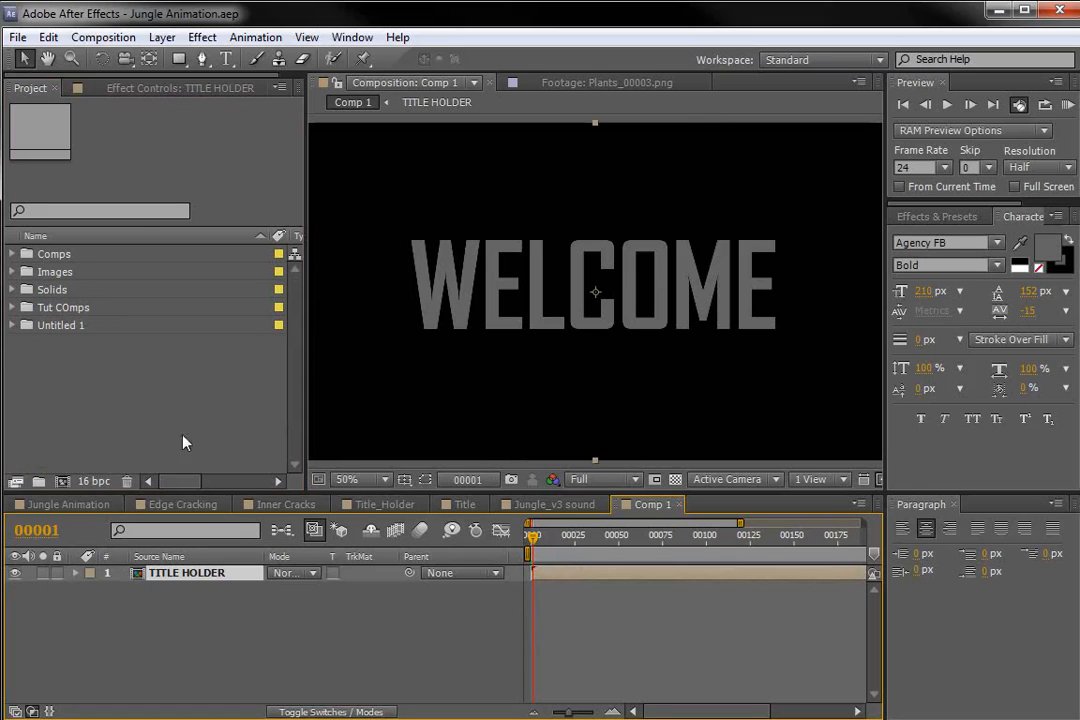
- Duplicate the TITLE HOLDER layer and apply the Roughen Edges effect to the upper copy
click(48, 37)
click(100, 241)
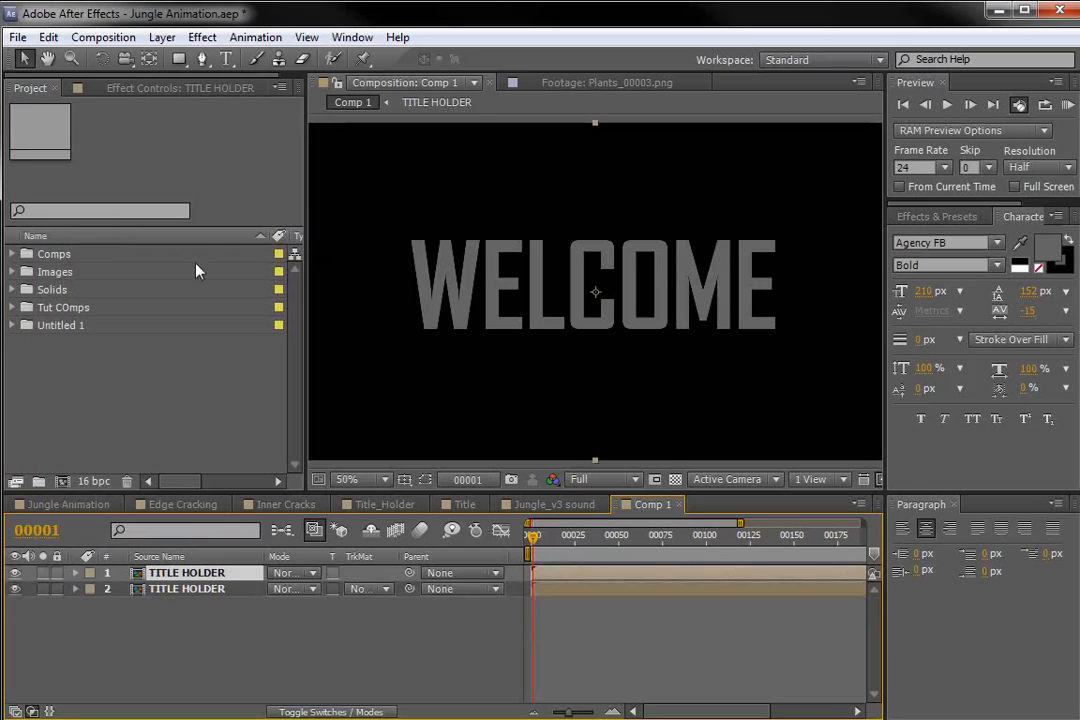
click(937, 216)
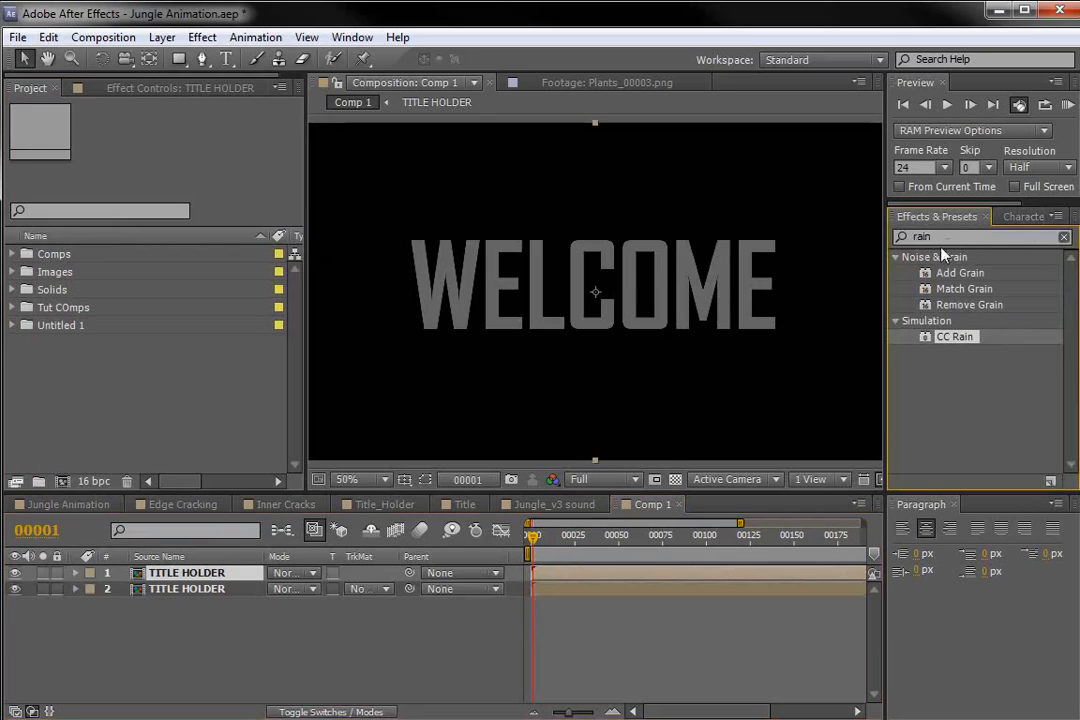
text(roug)
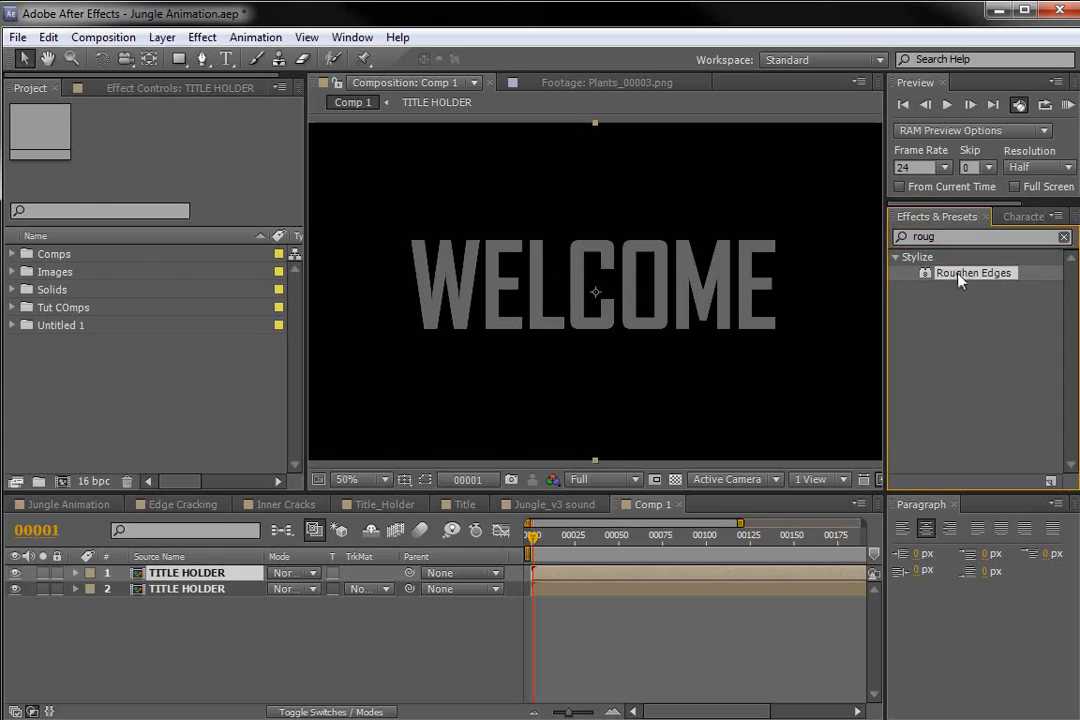
drag(945, 276, 640, 280)
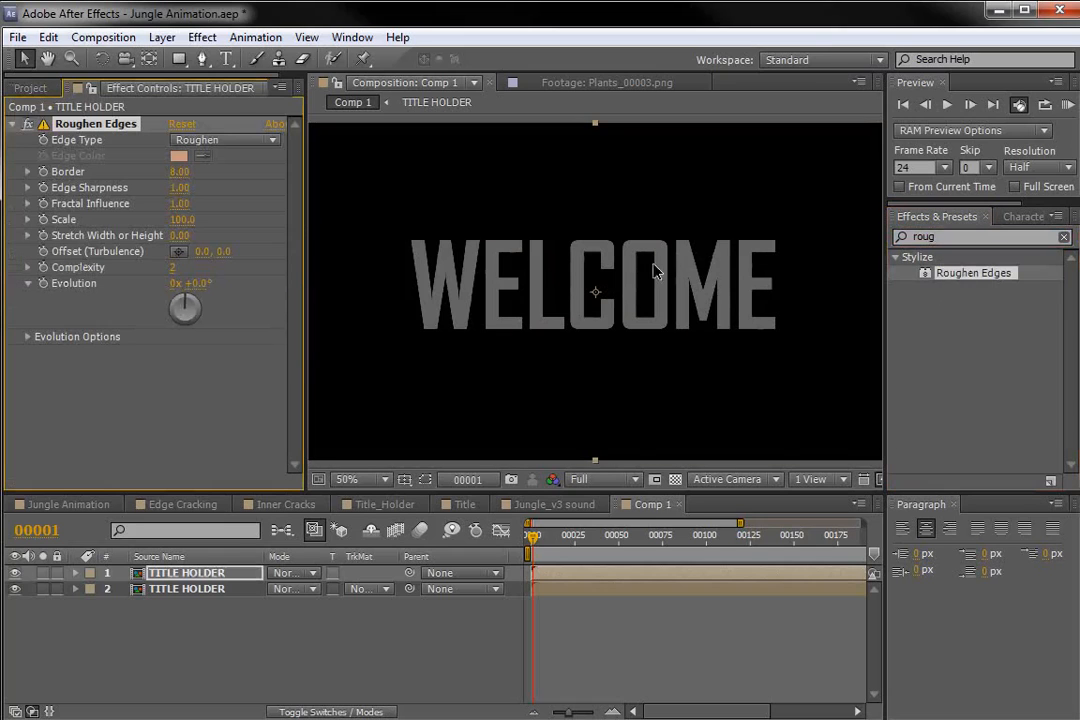
- Hide the lower TITLE HOLDER layer and inspect the upper copy's letter edges up close
click(15, 590)
scroll(680, 316, up, 2)
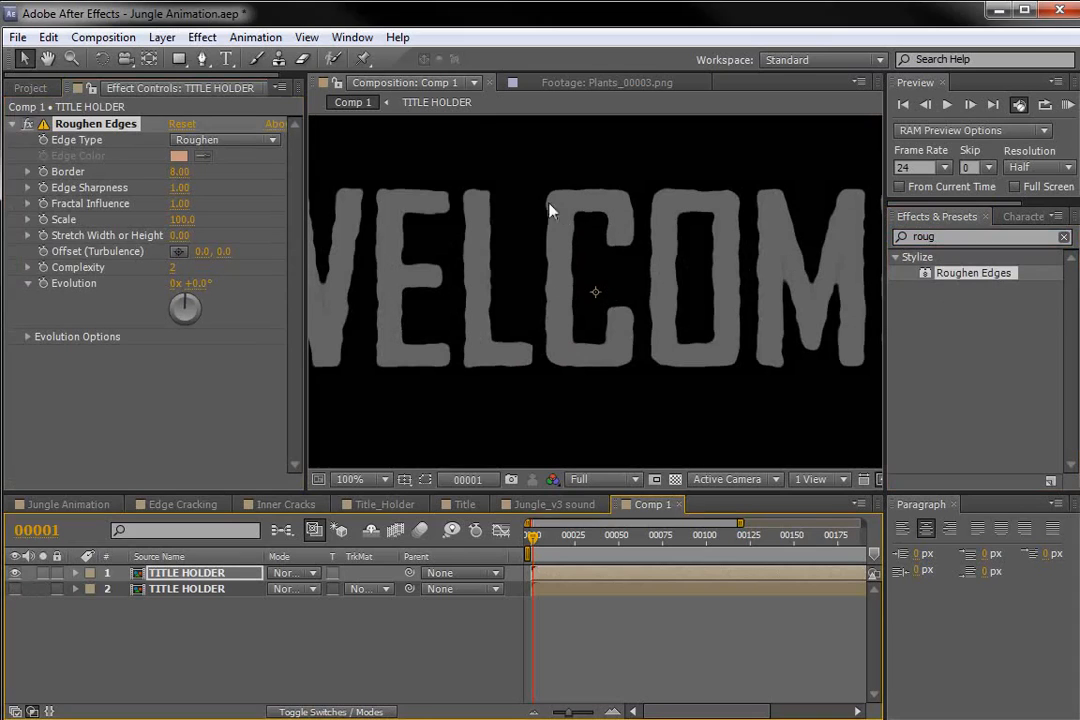
- Set the Roughen Edges type to Rusty, with border 5.60 and edge sharpness 4.26
click(219, 141)
click(232, 244)
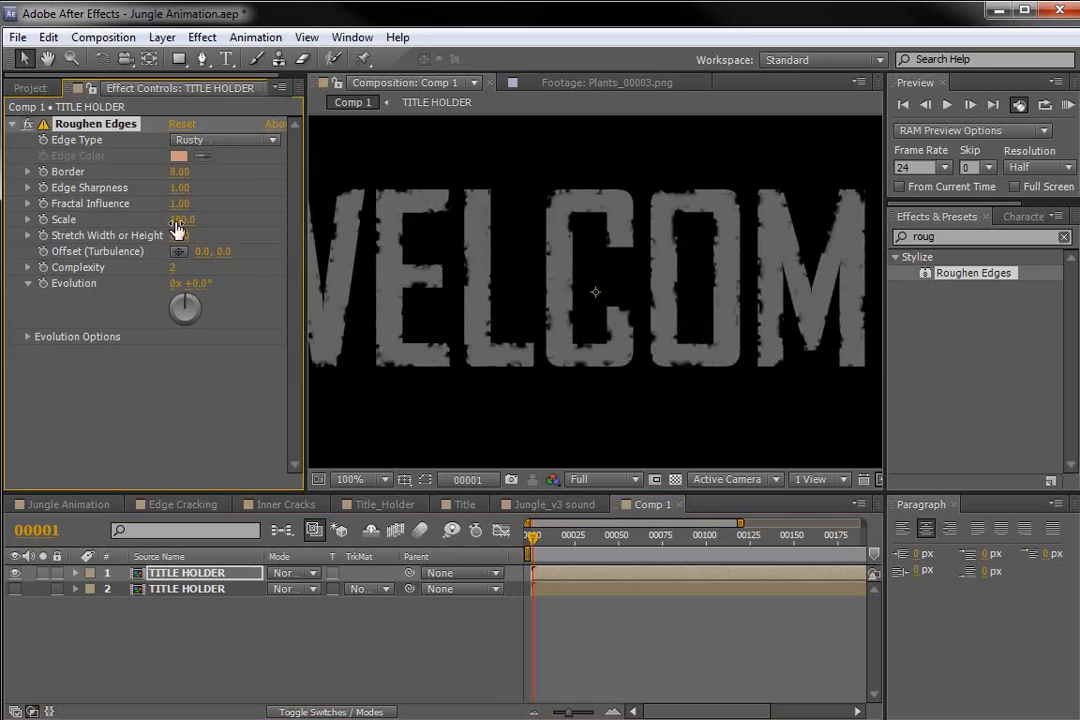
drag(179, 187, 478, 182)
drag(179, 171, 130, 146)
scroll(444, 276, down, 2)
scroll(485, 301, up, 2)
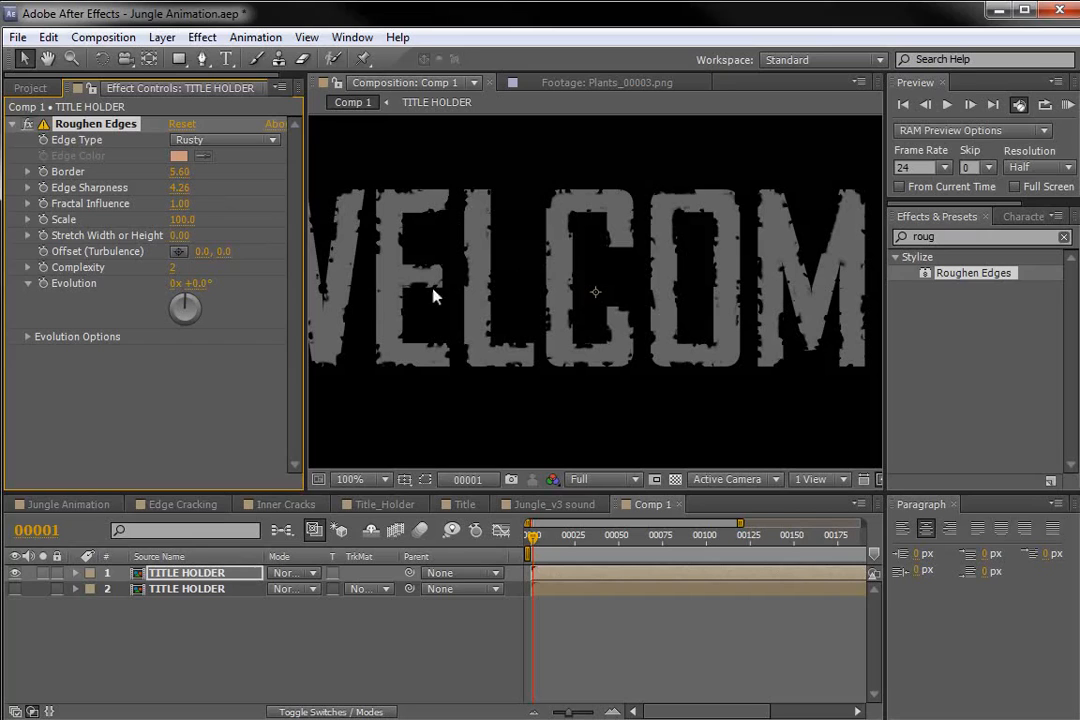
- Add the Metal Texture image from the Images folder to Comp 1 and position it over the whole title
click(30, 88)
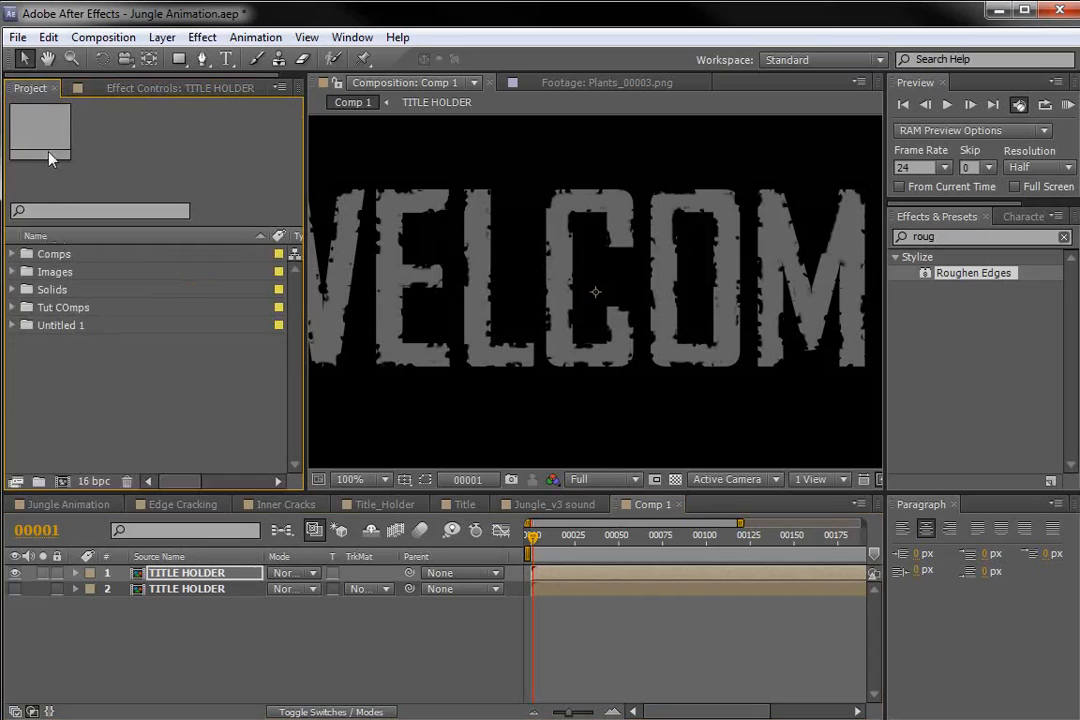
click(13, 272)
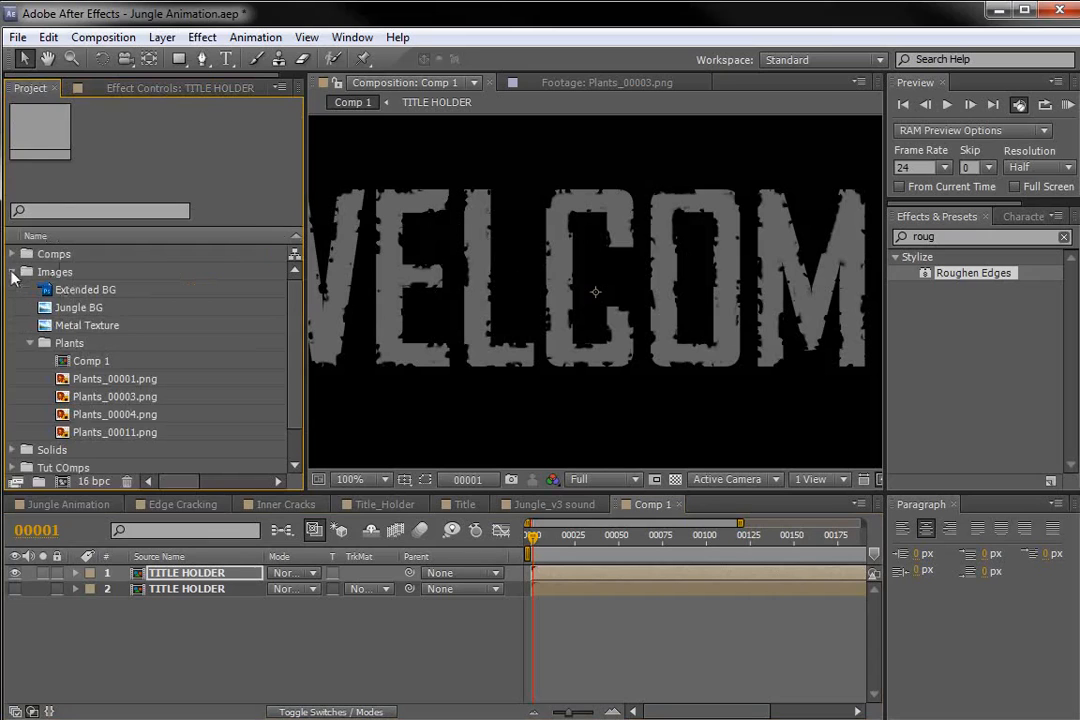
click(97, 328)
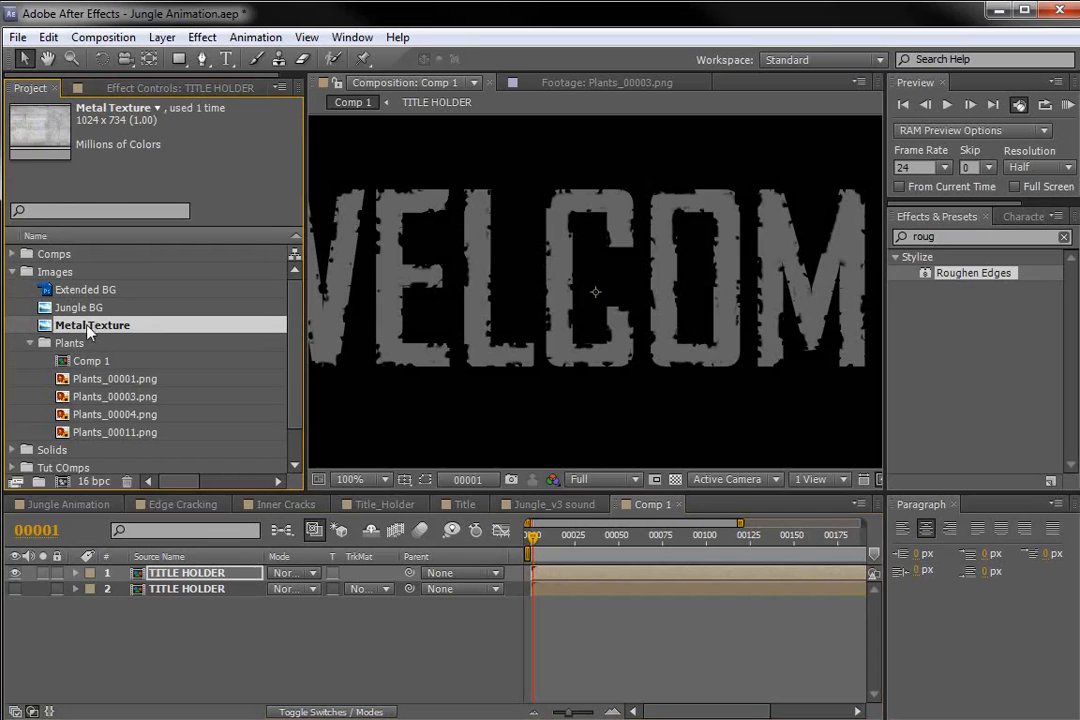
drag(88, 333, 603, 265)
scroll(482, 390, down, 2)
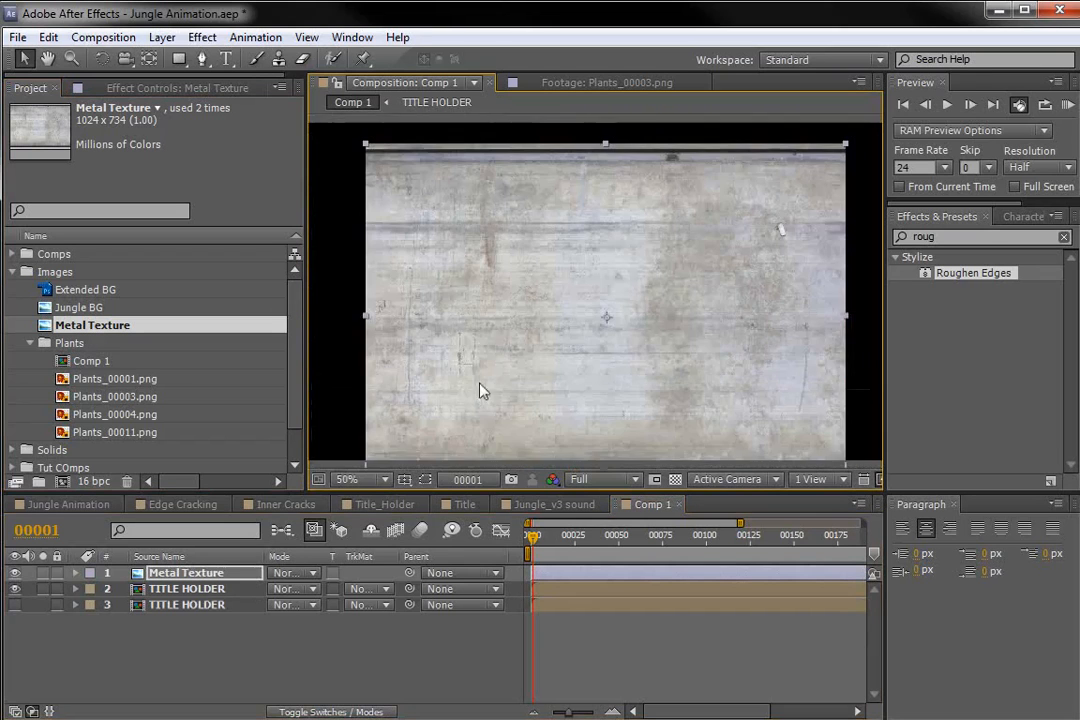
drag(566, 355, 579, 316)
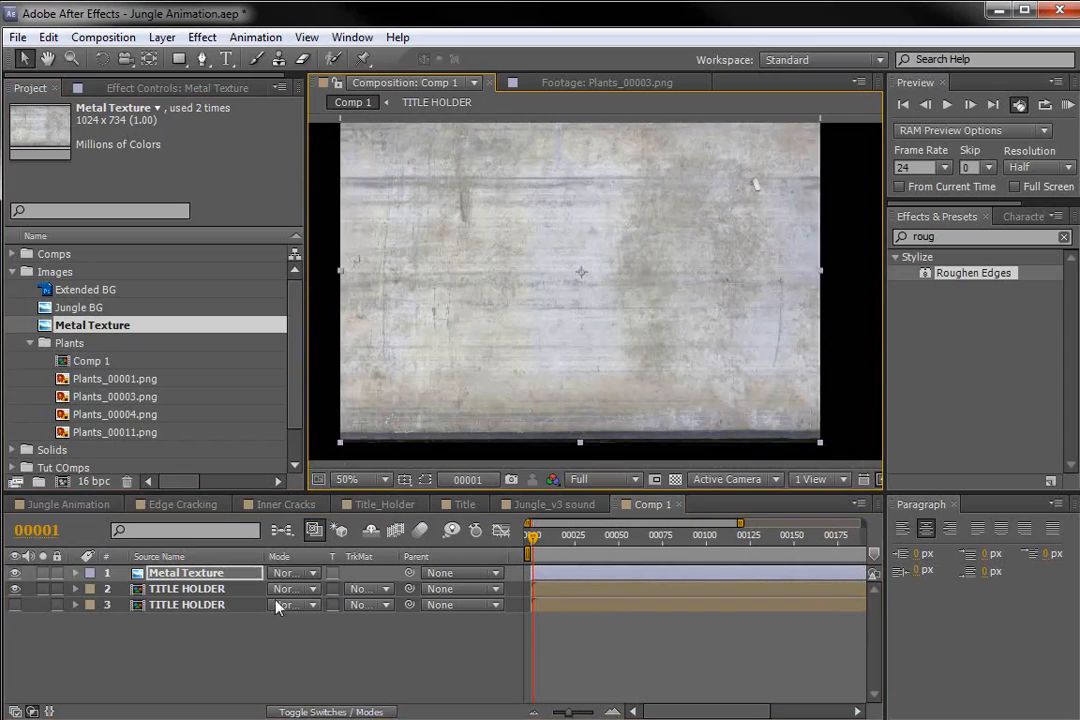
- Place the Metal Texture layer directly beneath the upper TITLE HOLDER and set its track matte to Alpha Matte
drag(160, 576, 164, 592)
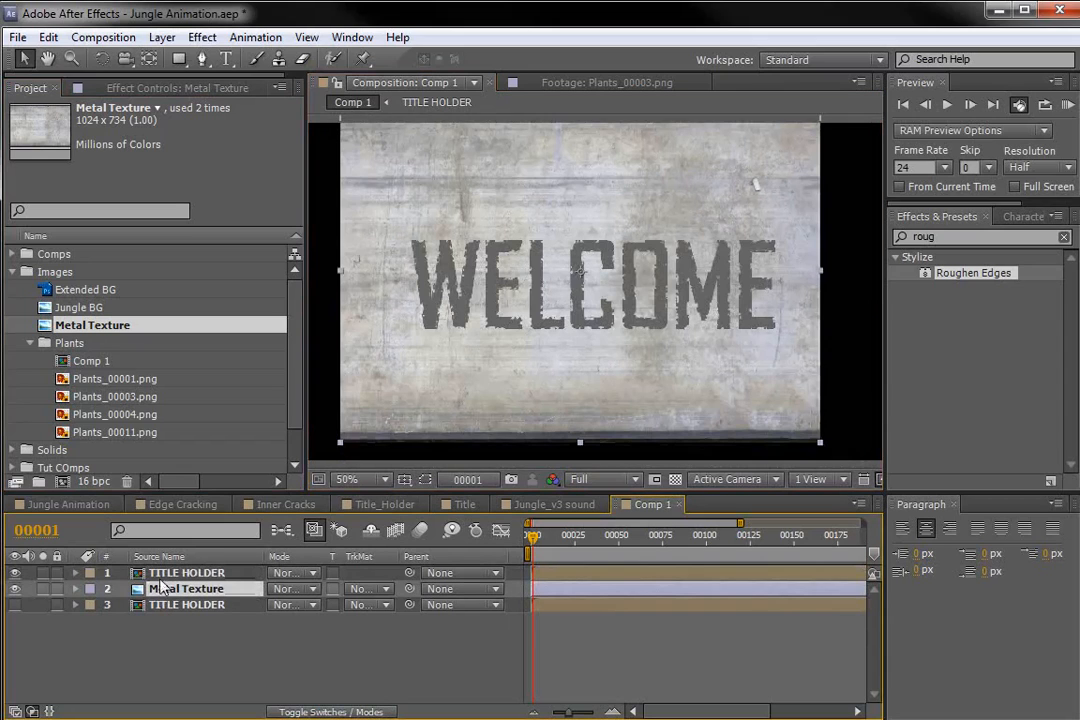
click(366, 590)
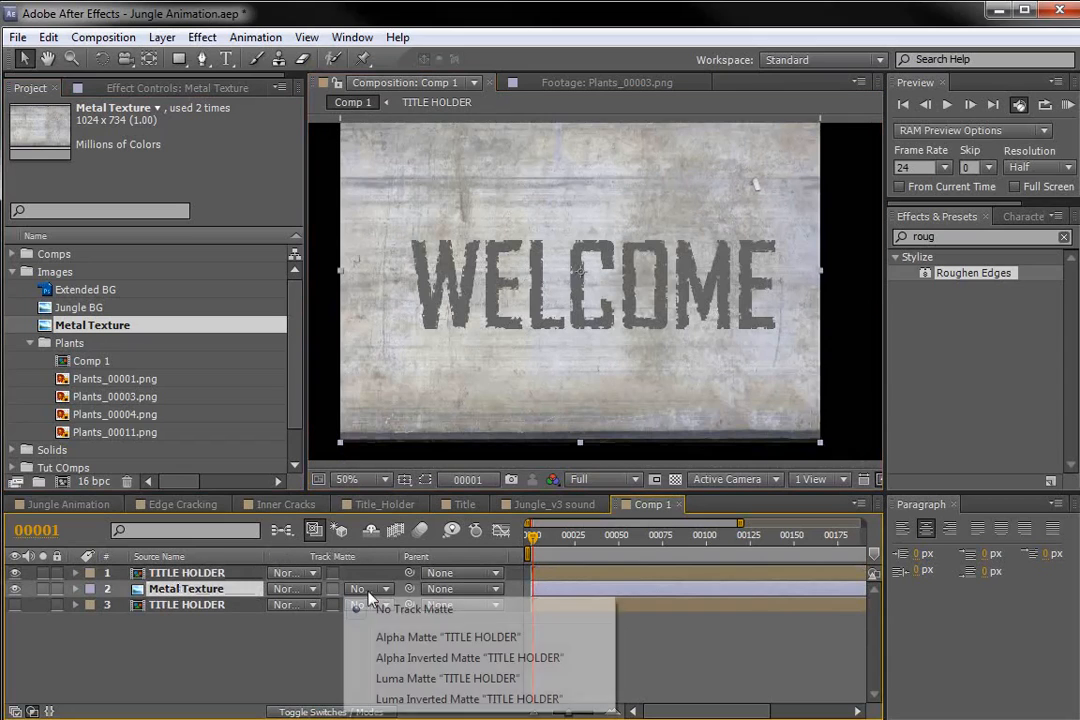
click(384, 636)
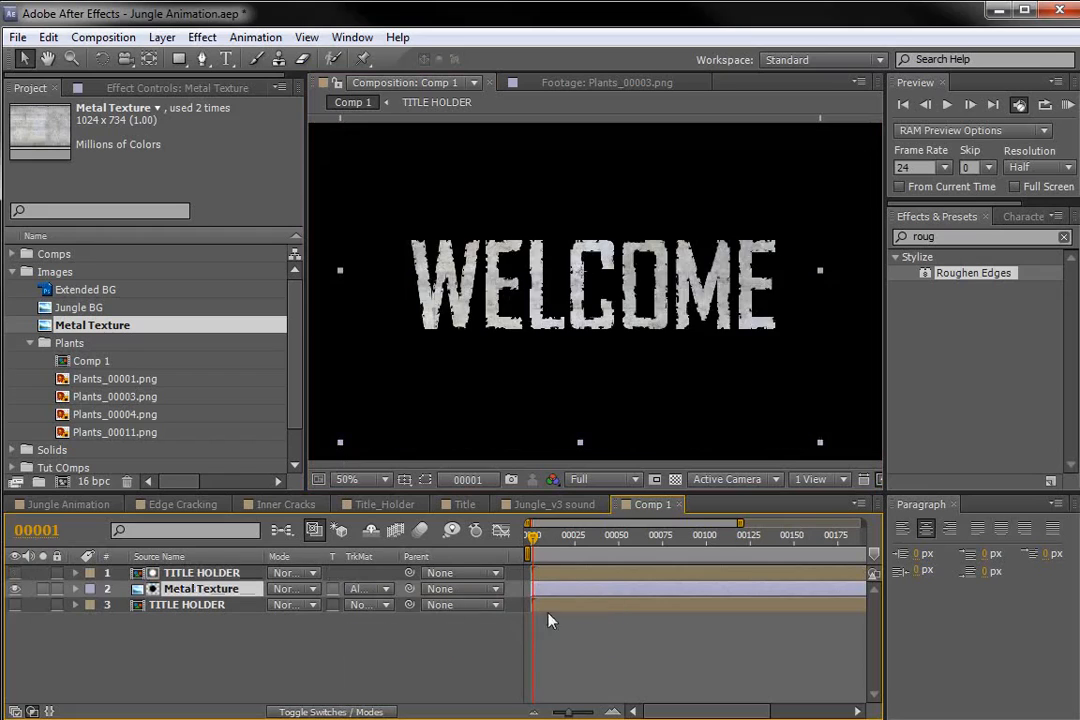
scroll(590, 302, up, 2)
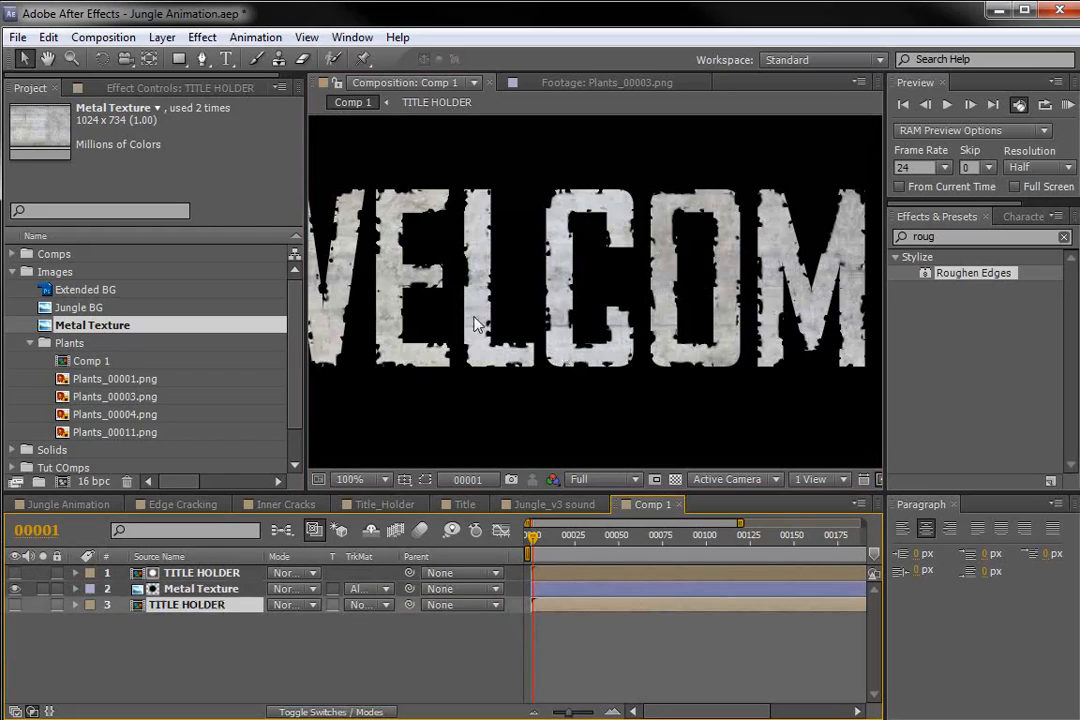
- Isolate the bottom TITLE HOLDER layer in the view and apply the Fill effect to it
click(15, 605)
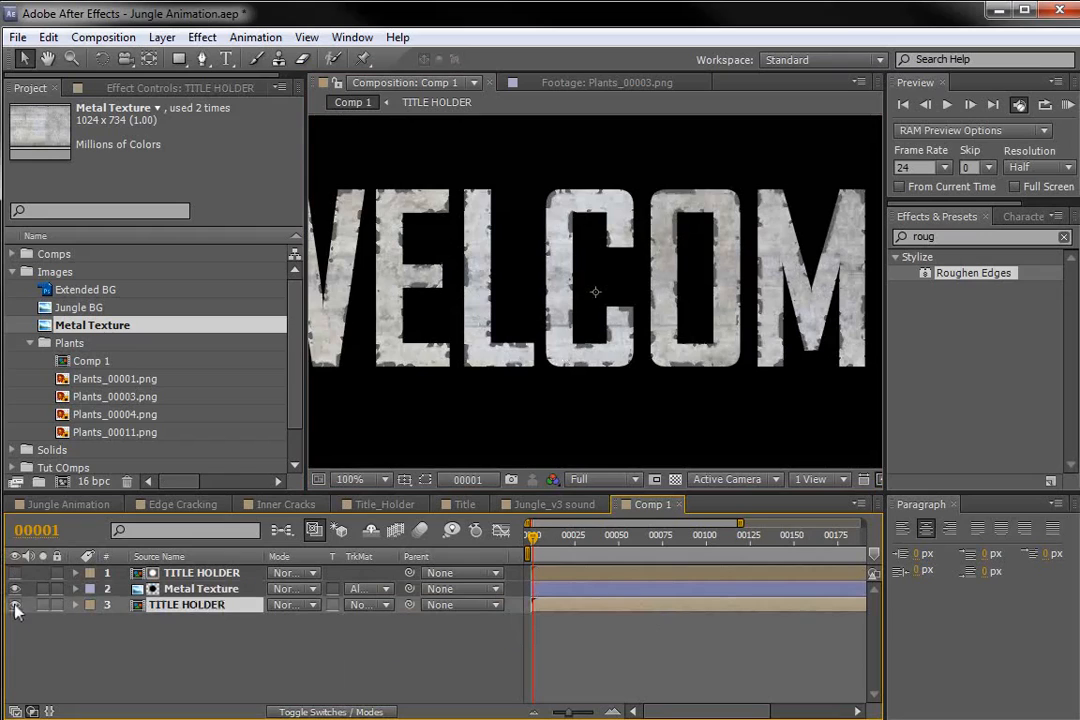
click(15, 590)
click(15, 590)
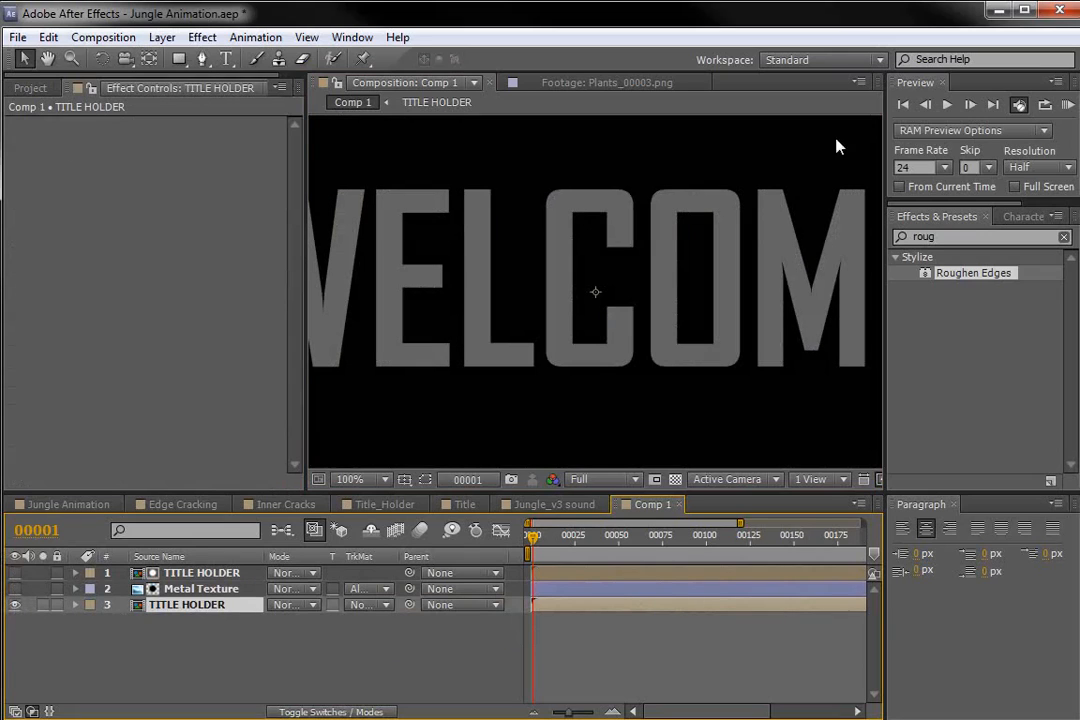
key(ctrl+5)
text(fill)
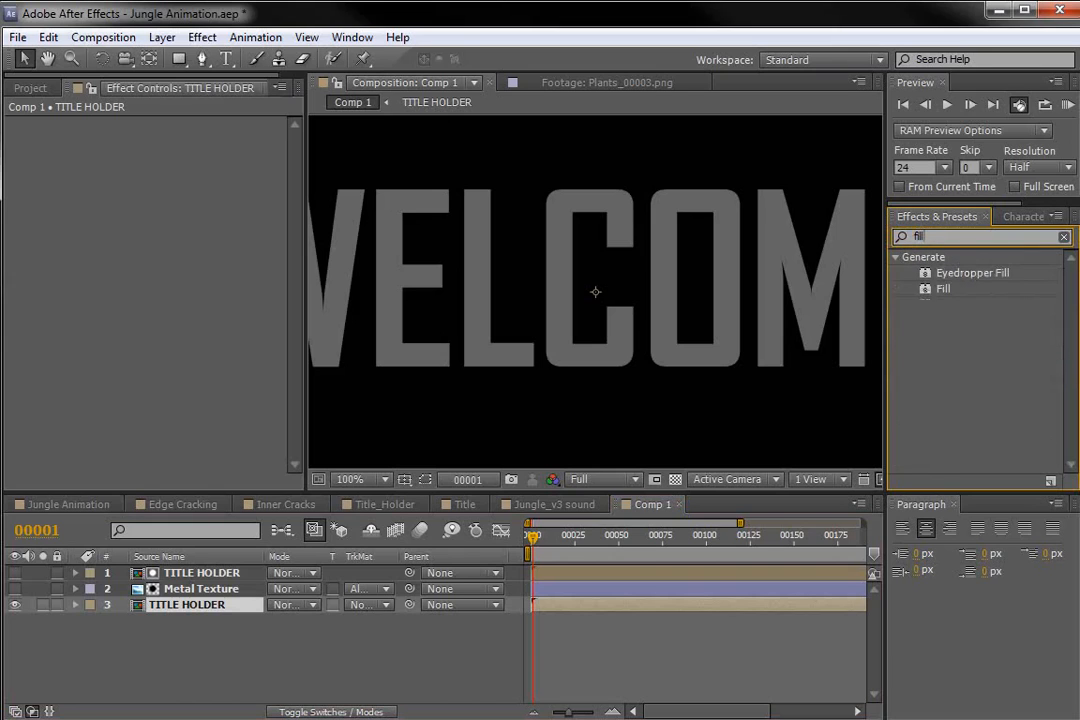
drag(945, 290, 183, 616)
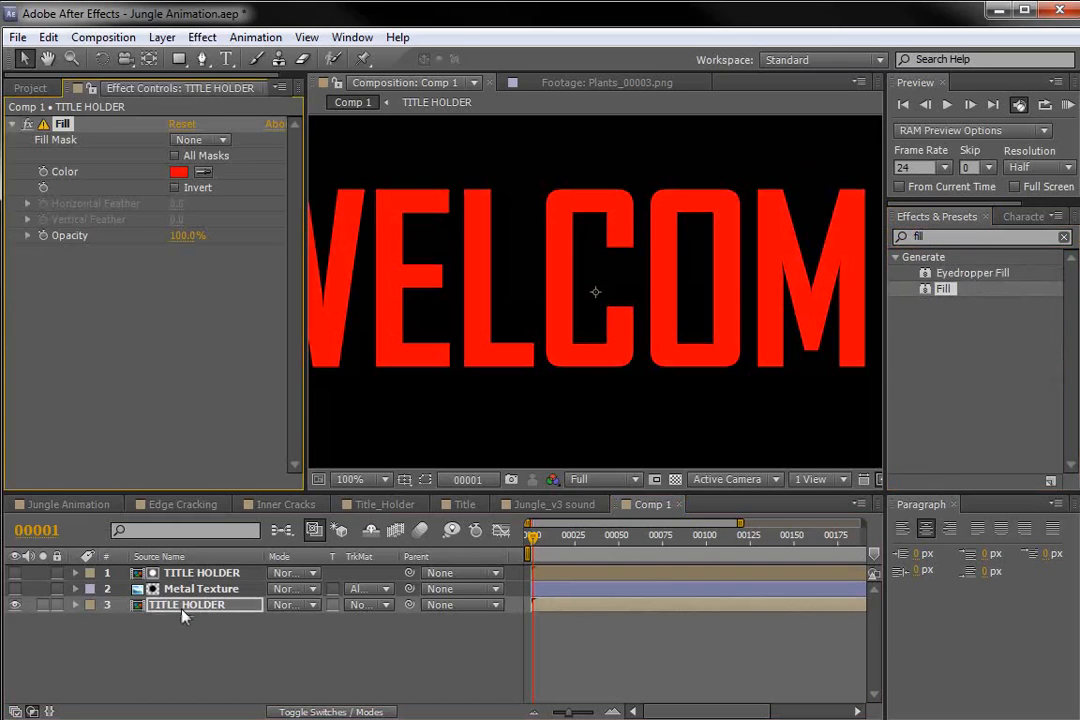
- Set the Fill color of the bottom TITLE HOLDER to dark brownish gray 3C3735
click(177, 173)
drag(400, 418, 377, 455)
click(612, 500)
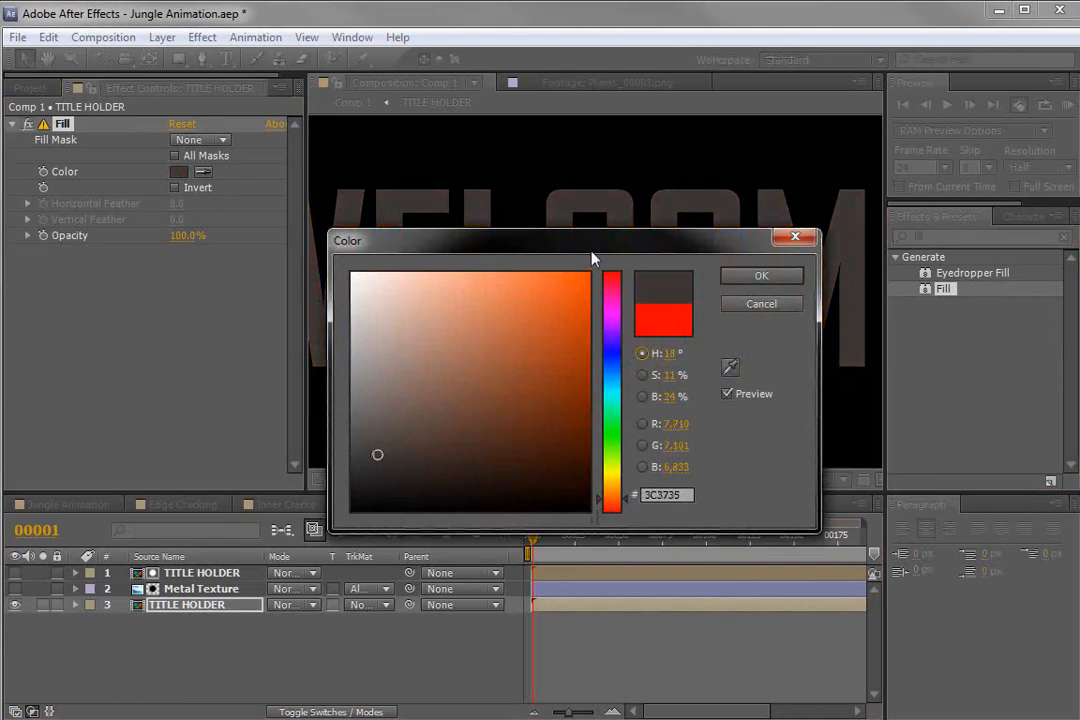
drag(591, 253, 676, 341)
click(838, 367)
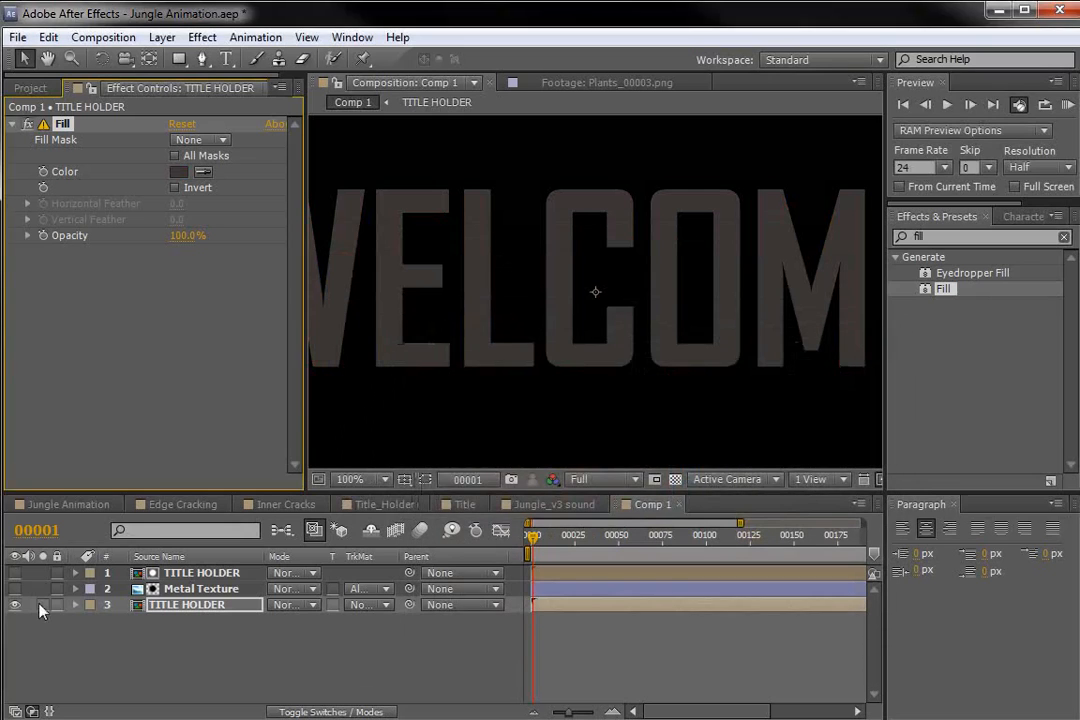
- Show the Metal Texture layer again and darken it with a Curves effect, lowering the RGB highlights and midtones and slightly lifting the blacks
click(15, 589)
click(198, 591)
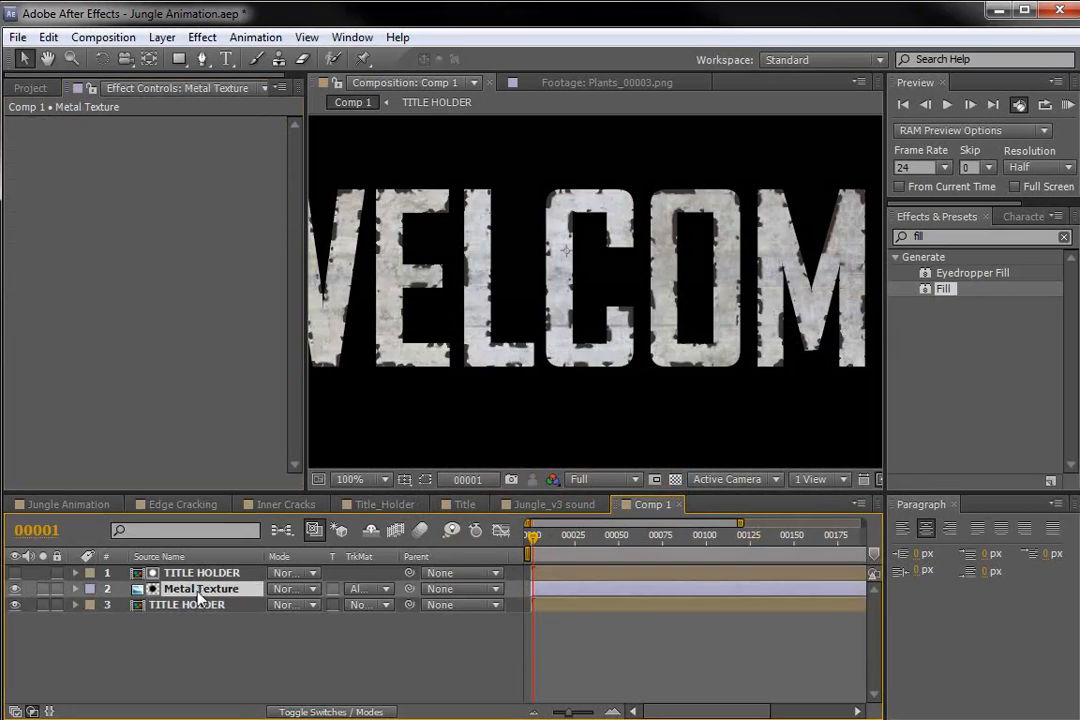
click(202, 37)
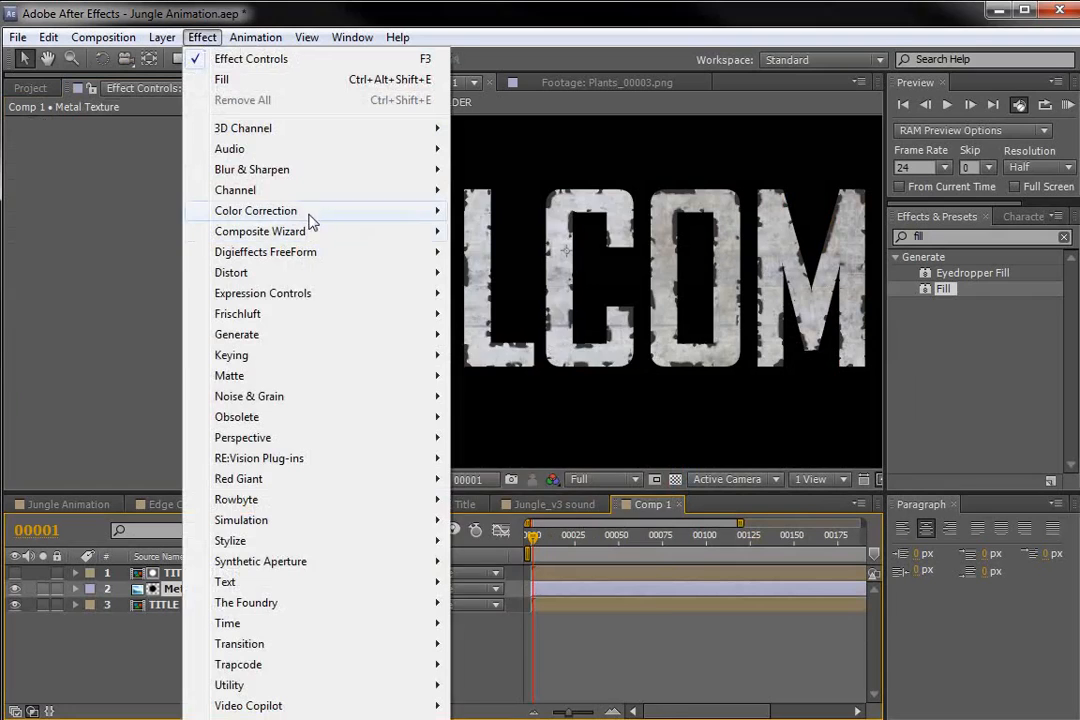
mouse_move(309, 212)
click(494, 540)
drag(174, 212, 165, 262)
drag(207, 174, 211, 248)
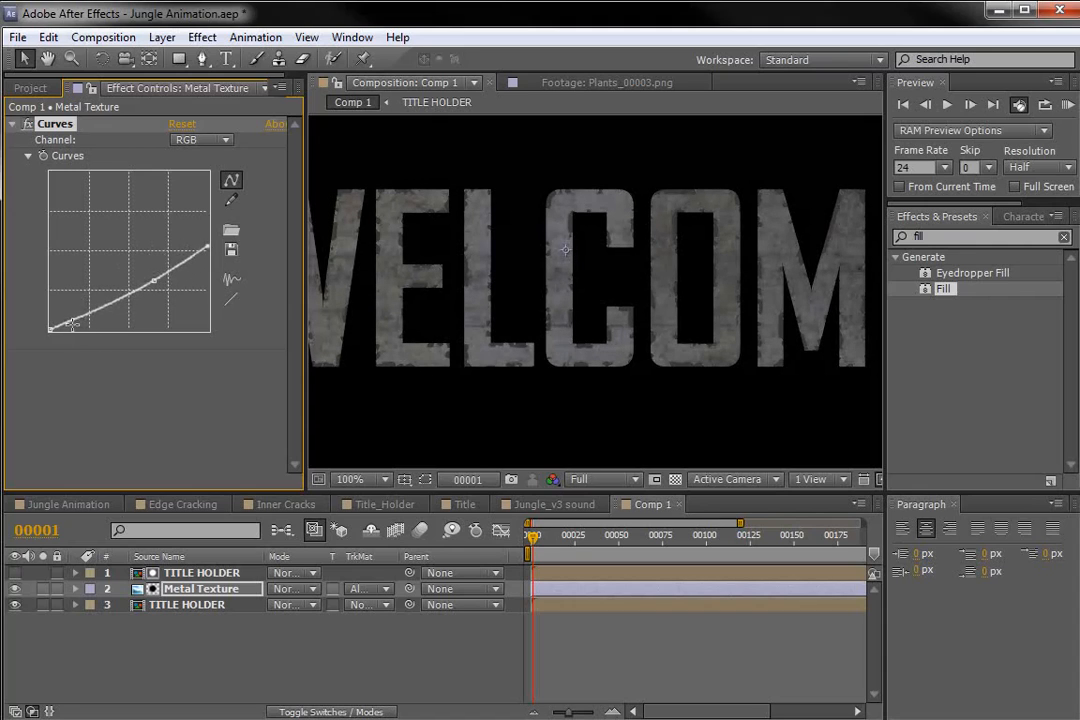
drag(50, 329, 50, 325)
drag(153, 281, 150, 278)
- Warm the Metal Texture in Curves by raising the Red channel's midtones and slightly lowering the Blue channel's
click(200, 140)
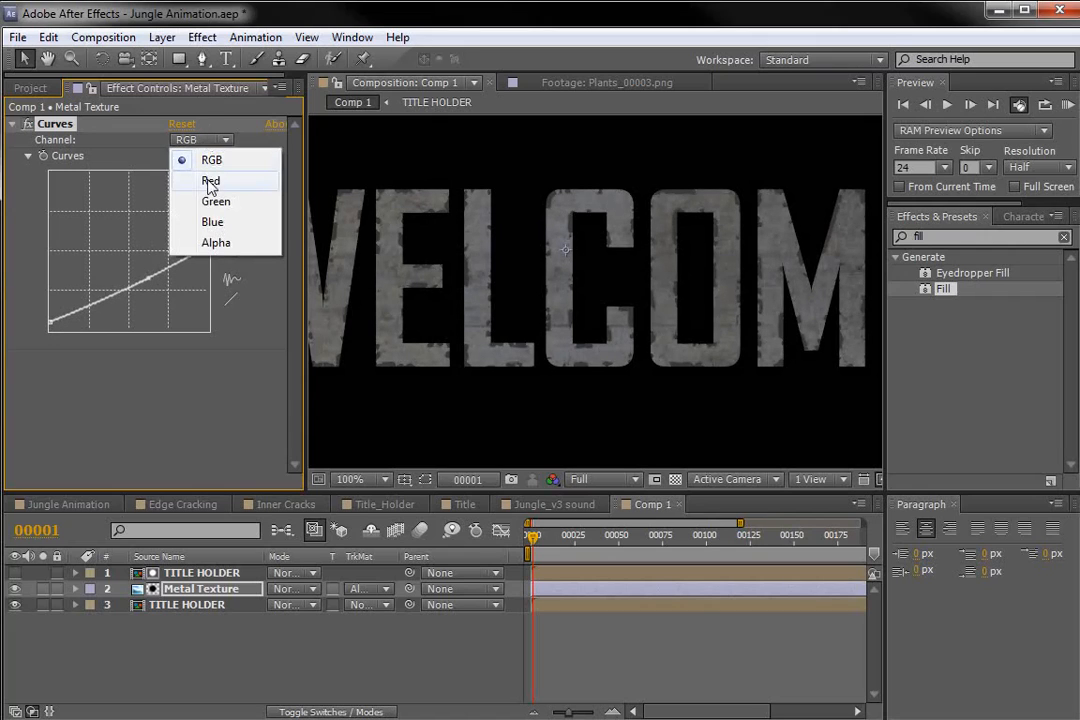
click(210, 183)
drag(123, 262, 115, 256)
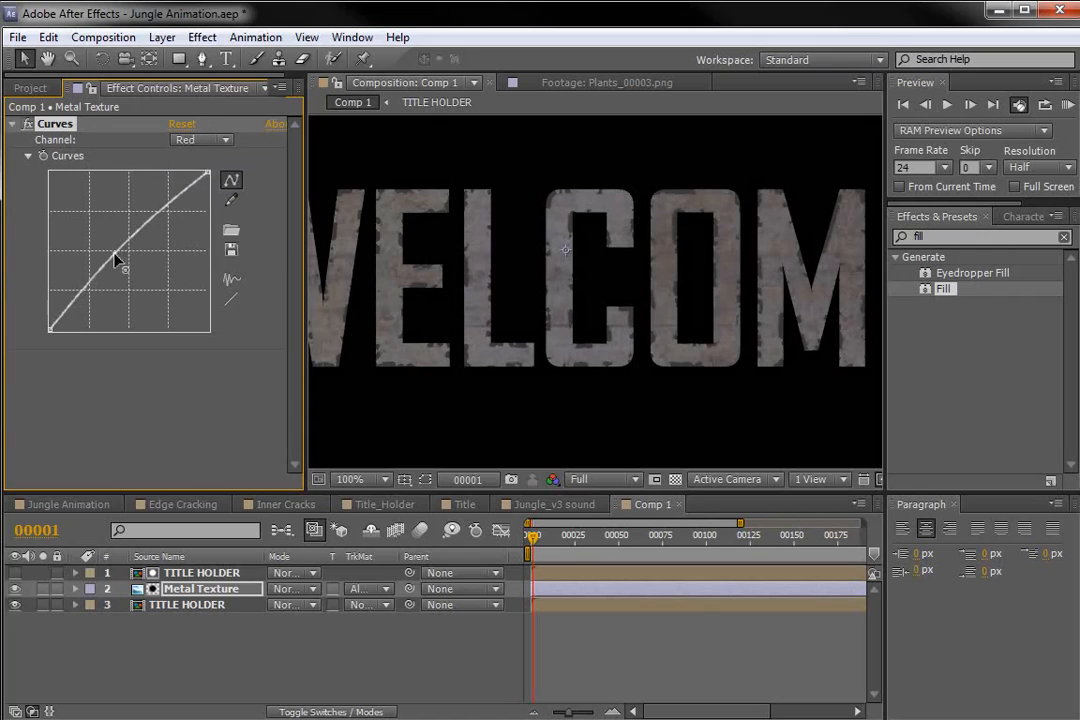
click(200, 140)
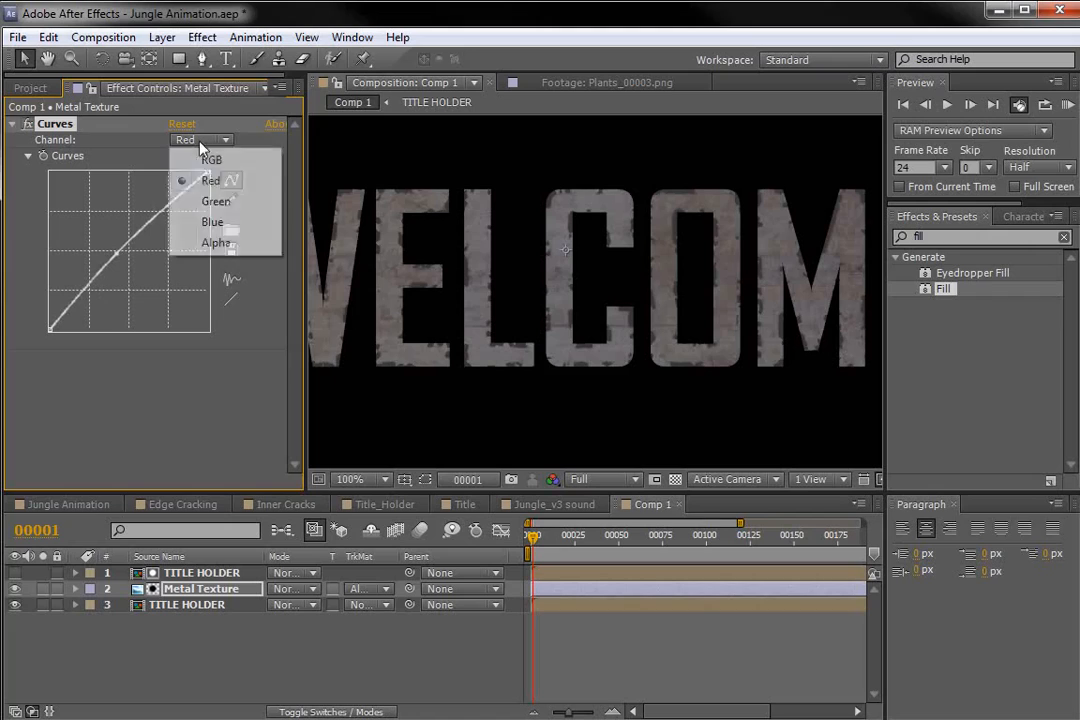
click(212, 224)
drag(137, 250, 135, 253)
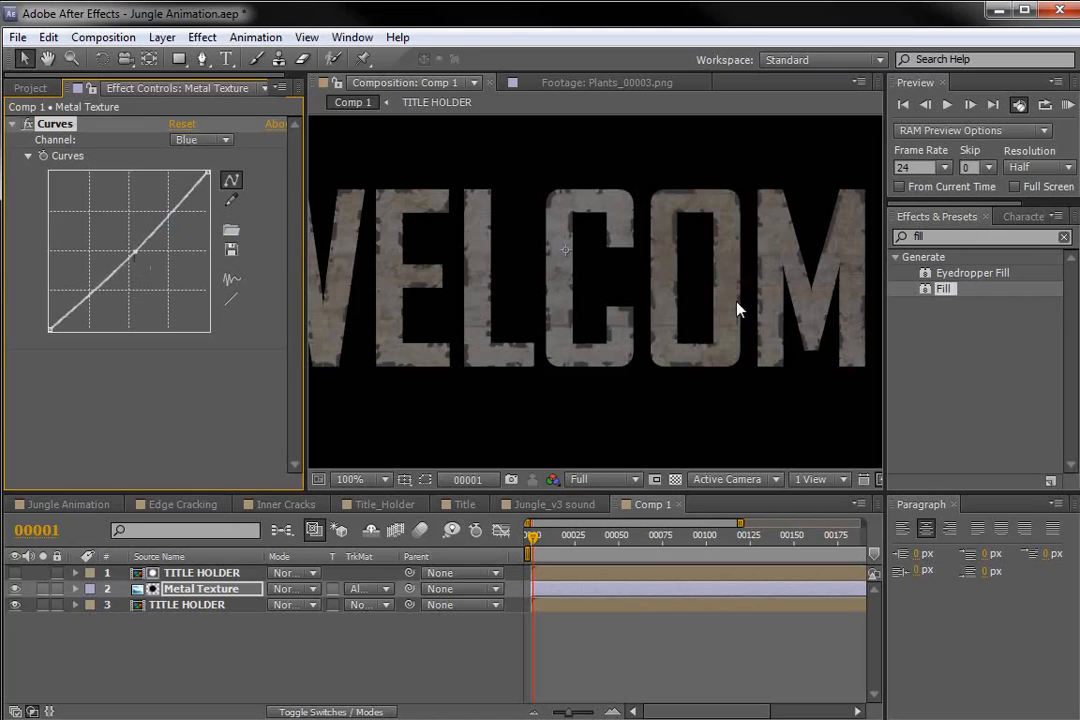
- Compare the Metal Texture with and without Curves, and examine the finished lettering in the Jungle Animation and Title compositions
click(28, 125)
click(28, 125)
click(28, 125)
click(28, 125)
click(66, 504)
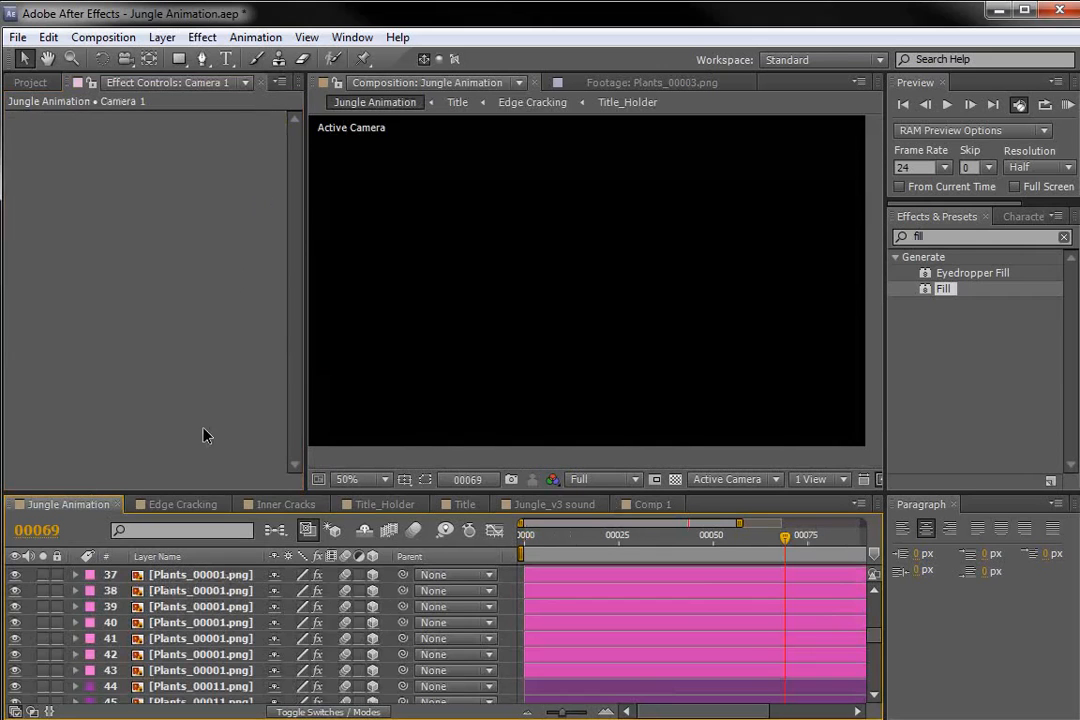
scroll(546, 342, up, 1)
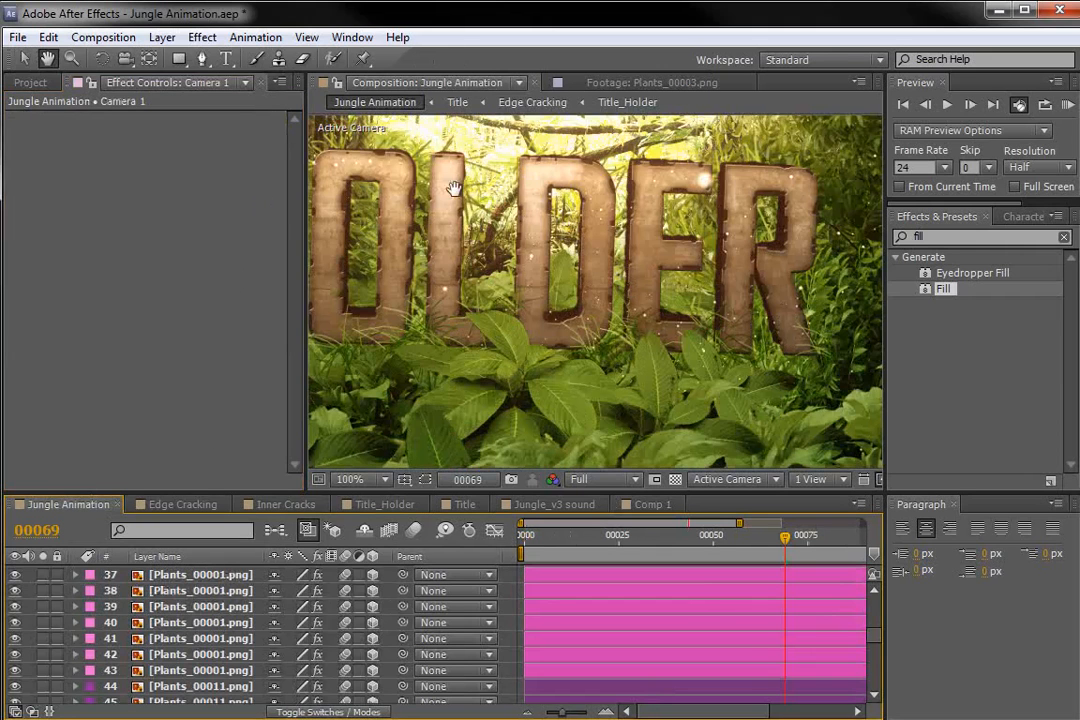
click(459, 506)
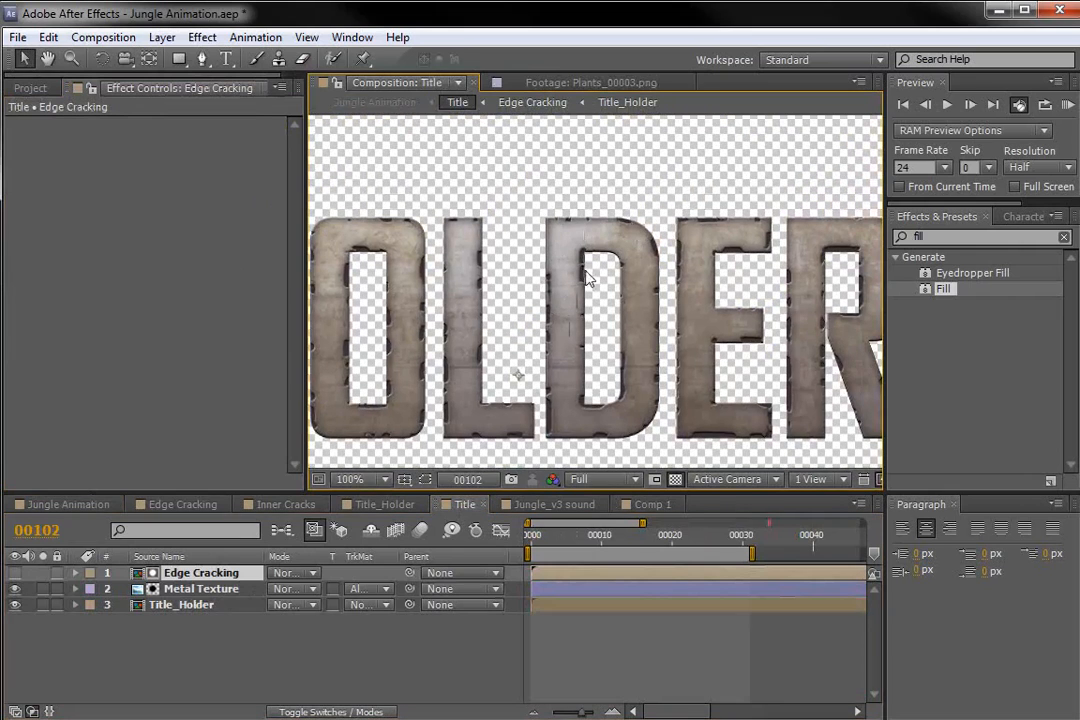
click(645, 506)
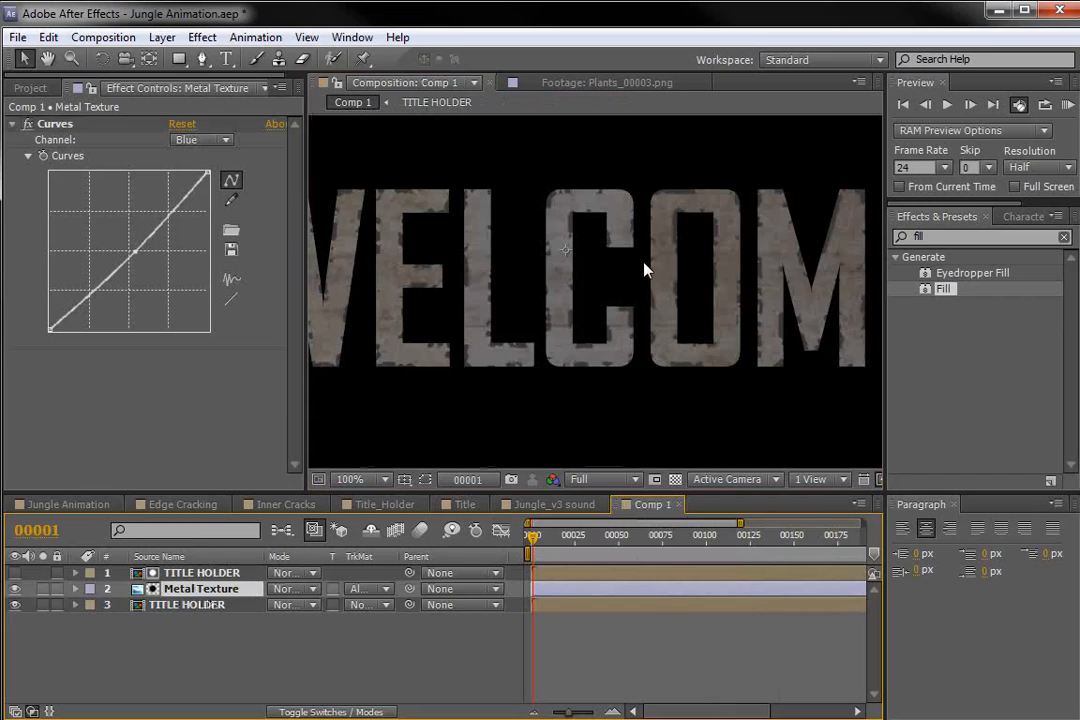
- Apply a Bevel and Emboss layer style to the Metal Texture layer in Comp 1
click(162, 37)
mouse_move(208, 265)
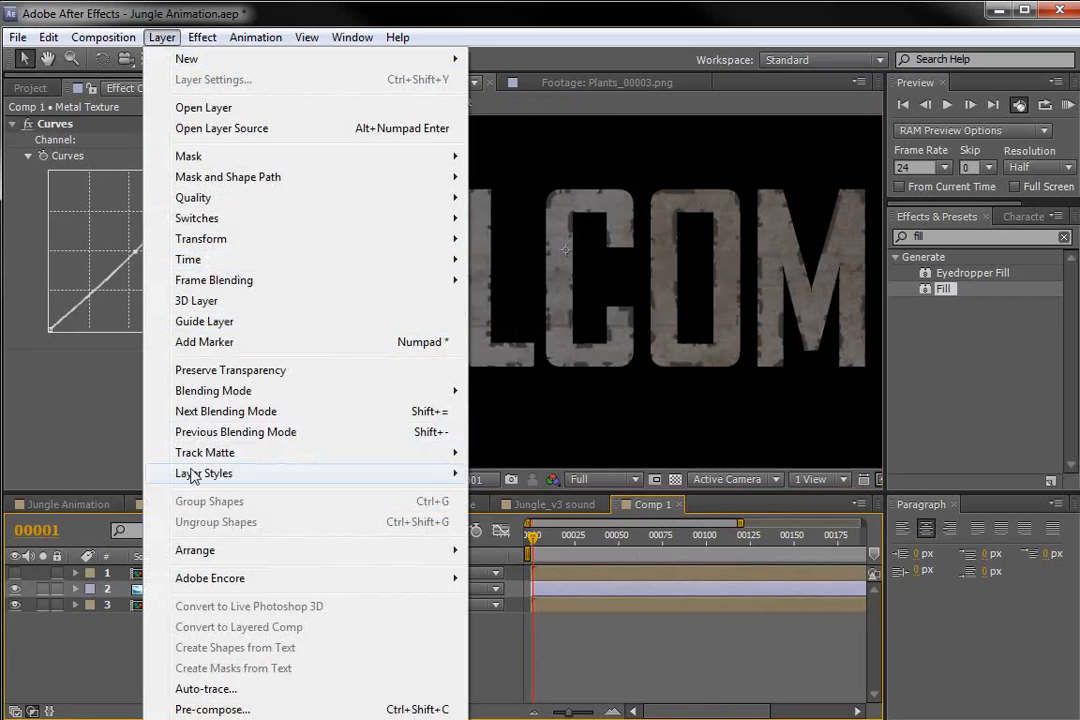
mouse_move(193, 473)
click(559, 627)
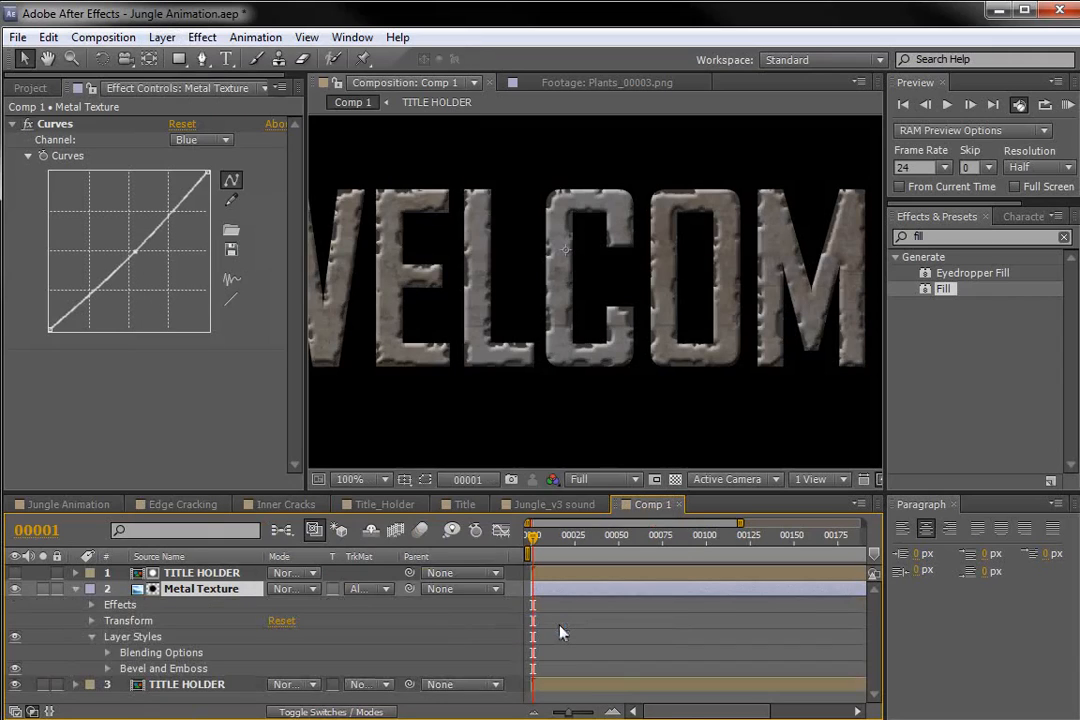
- Set the Bevel and Emboss size of the Metal Texture layer to 0.0
click(368, 589)
click(431, 644)
click(195, 573)
click(140, 591)
click(107, 668)
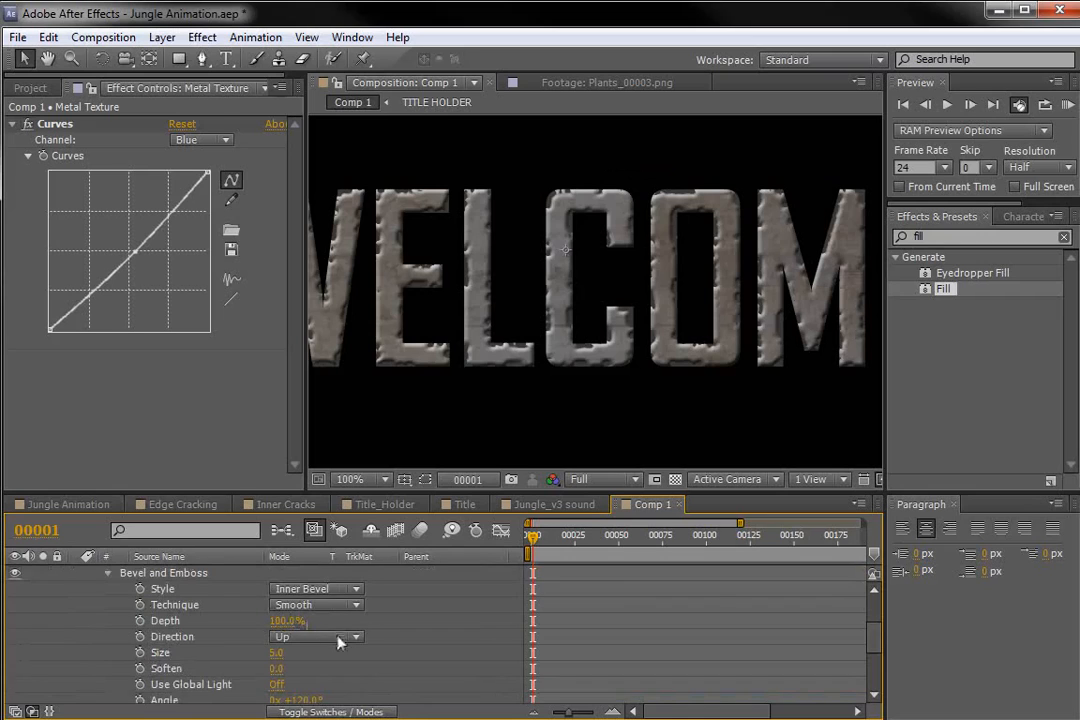
drag(282, 654, 272, 652)
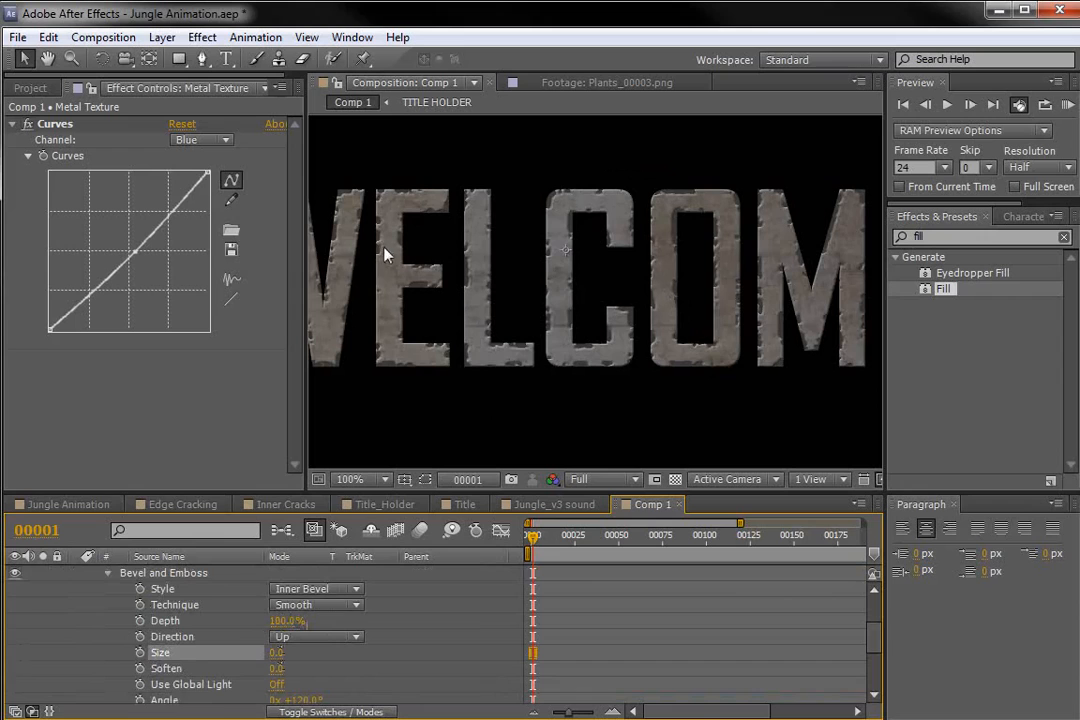
- Apply a Drop Shadow layer style to the Metal Texture layer in Comp 1
click(162, 37)
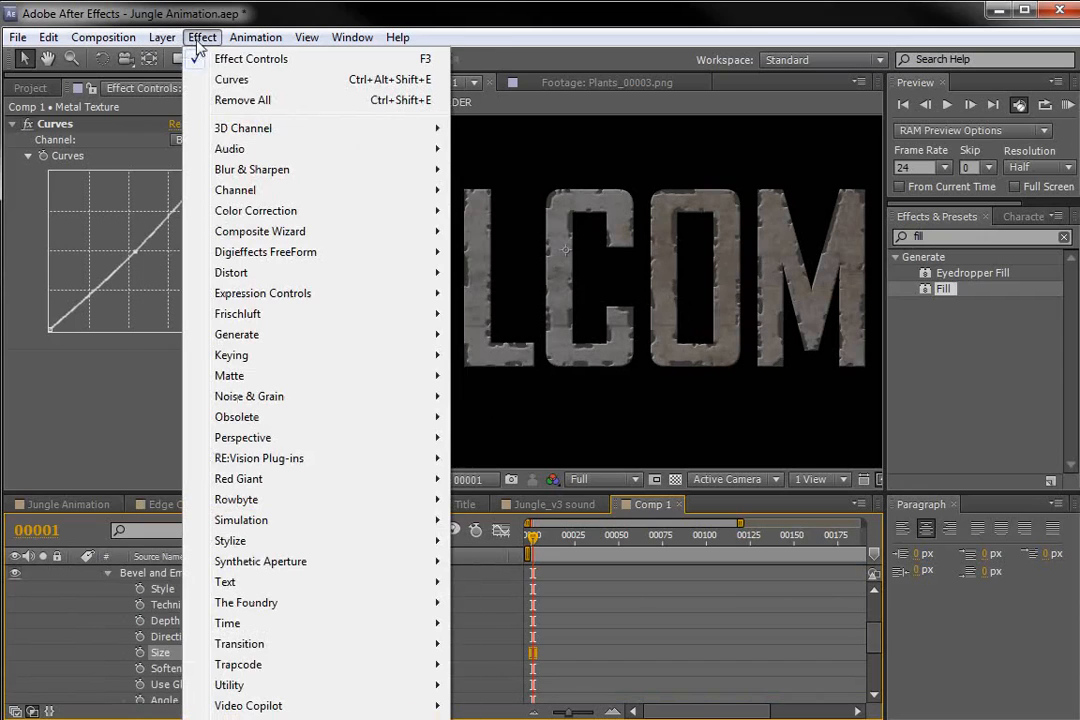
click(184, 42)
click(165, 38)
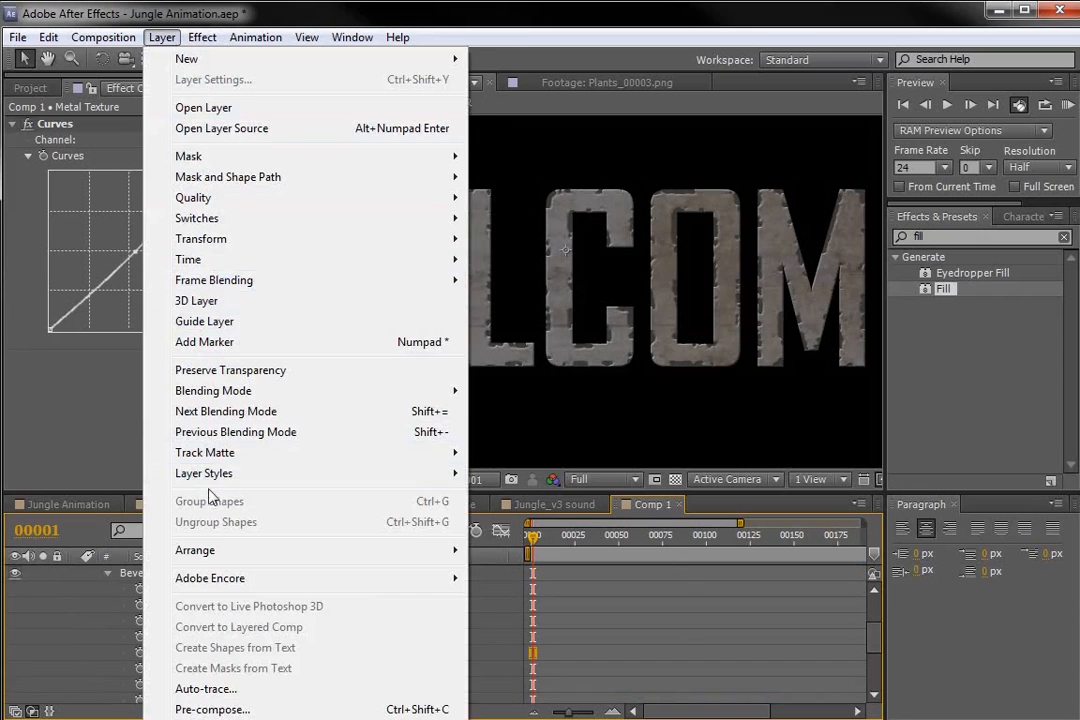
mouse_move(250, 473)
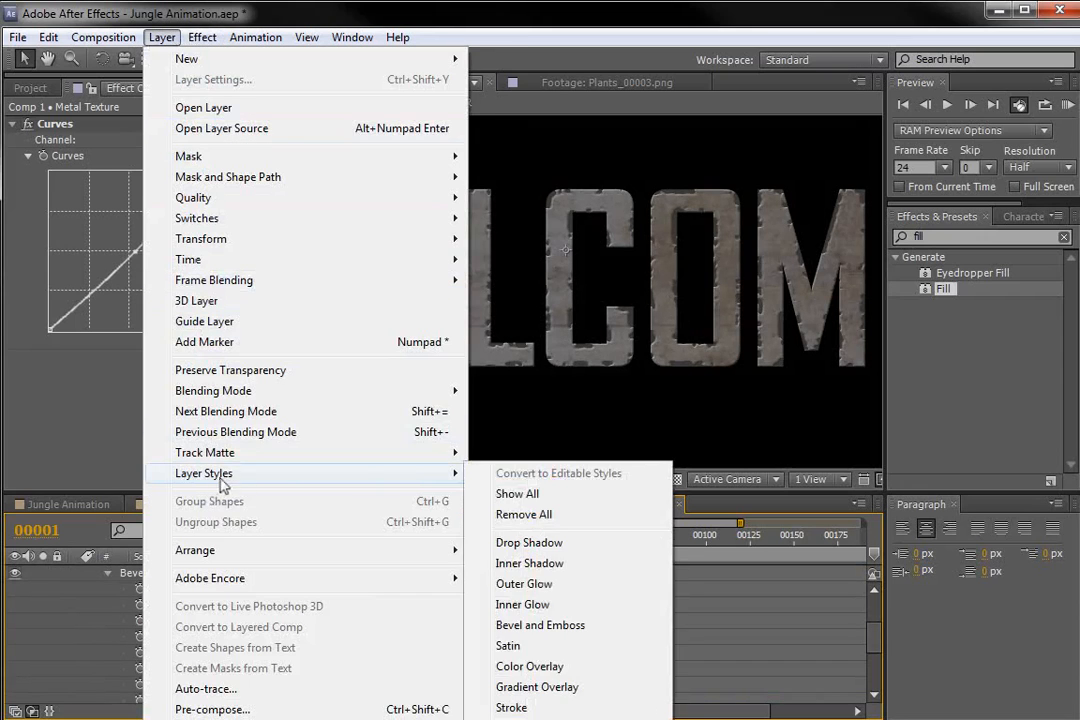
click(545, 545)
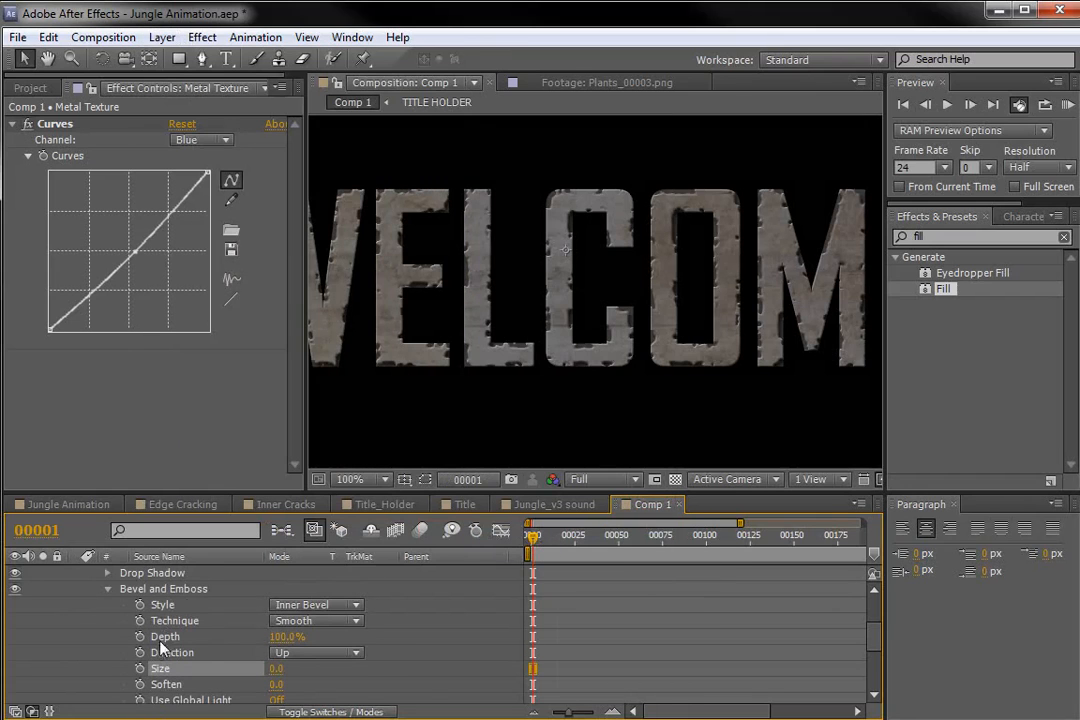
- Set the Metal Texture layer's Drop Shadow to a distance of 1.0 and an opacity of 92%
scroll(160, 645, down, 3)
scroll(120, 620, up, 4)
click(109, 633)
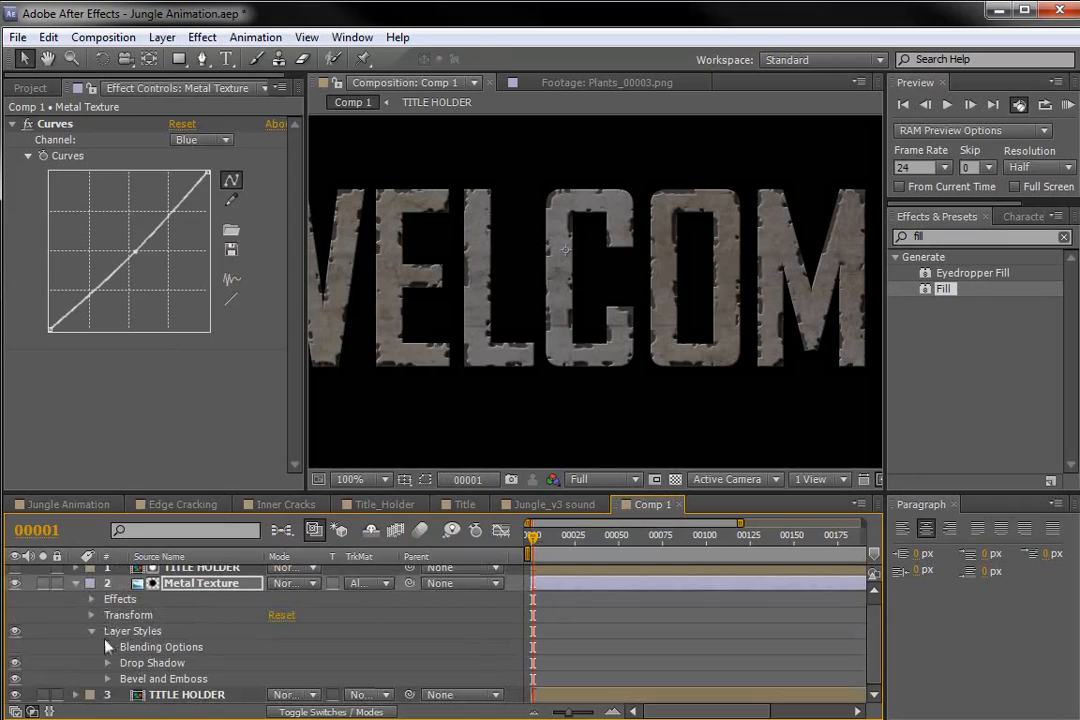
click(106, 663)
scroll(160, 662, down, 2)
drag(280, 623, 289, 622)
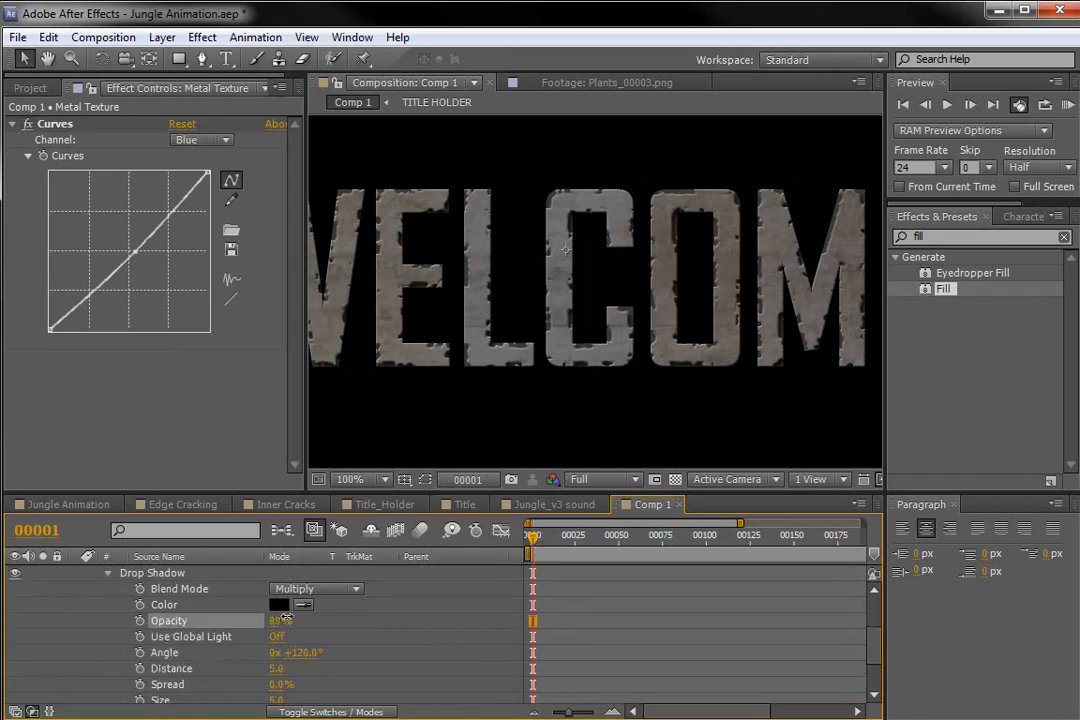
click(276, 668)
text(1)
key(Return)
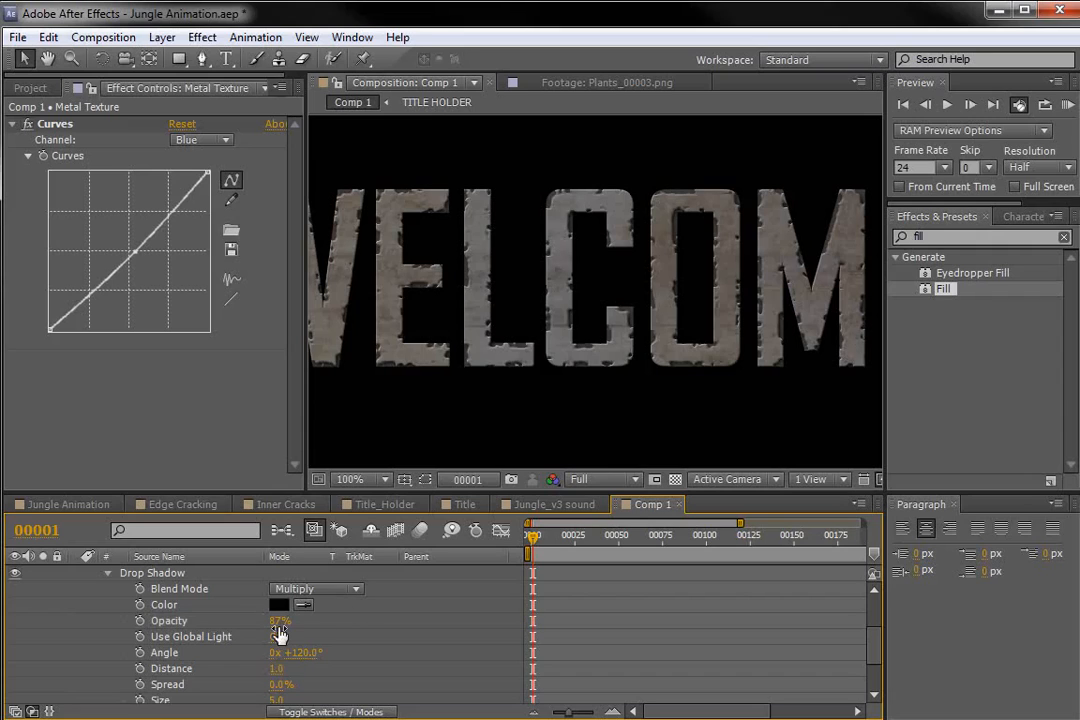
drag(280, 621, 287, 621)
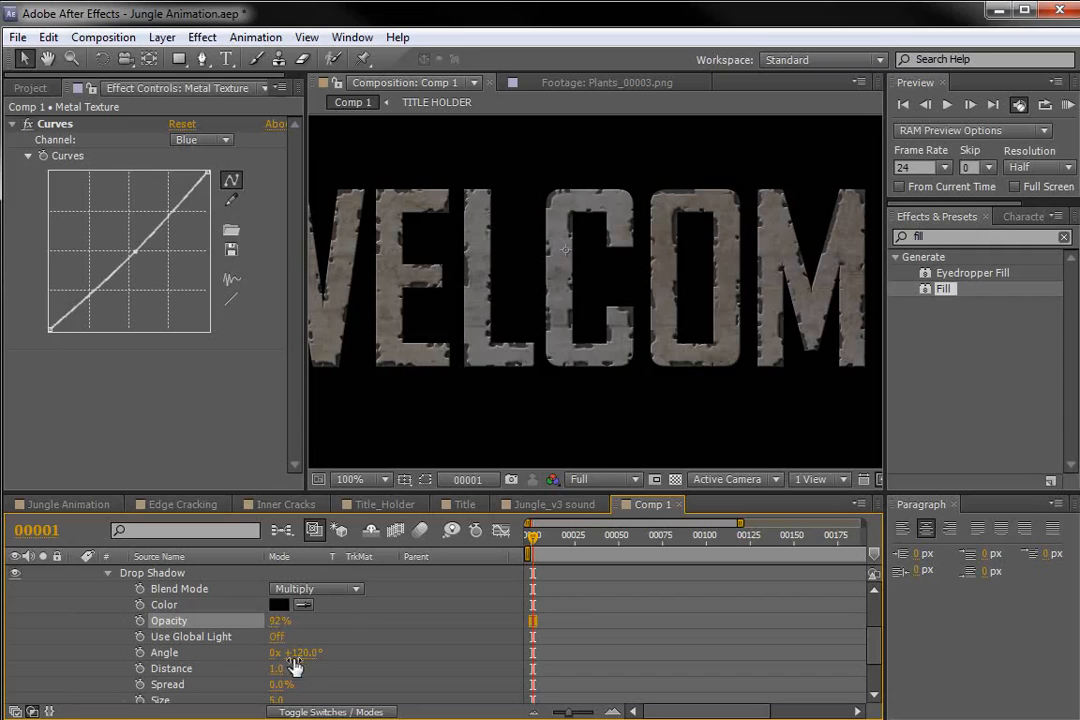
- Set the Metal Texture layer's Drop Shadow size to 1.0 and its angle to 90°, and check the whole title enlarged
click(278, 700)
text(2)
key(Return)
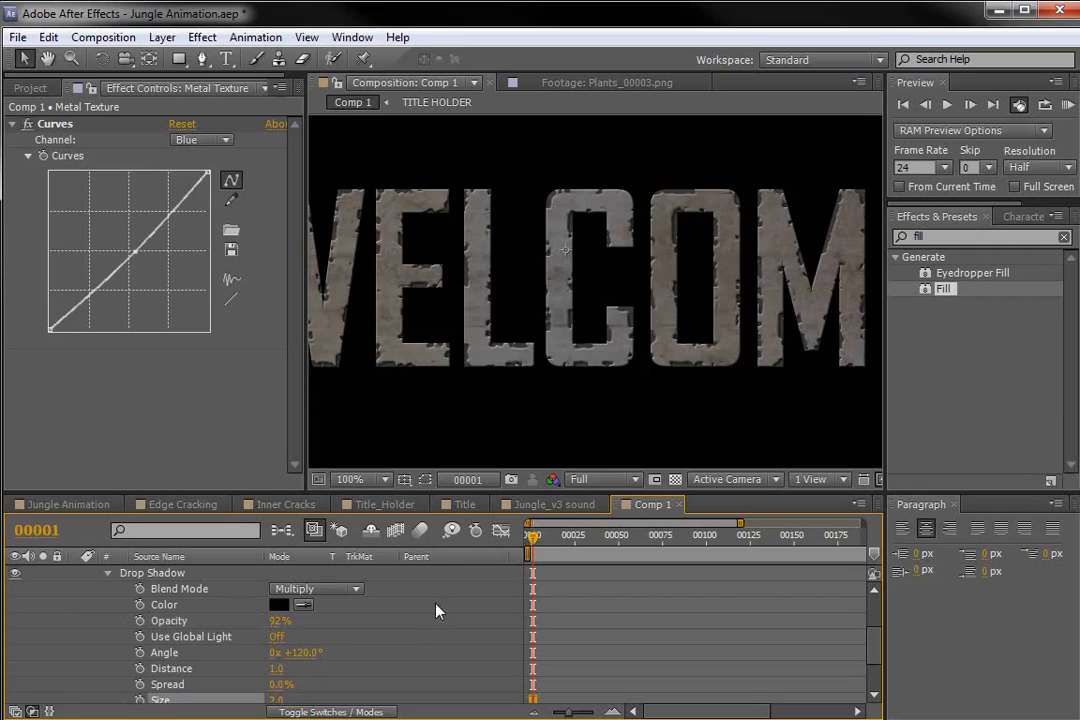
click(276, 700)
key(Return)
click(303, 652)
text(90)
key(Return)
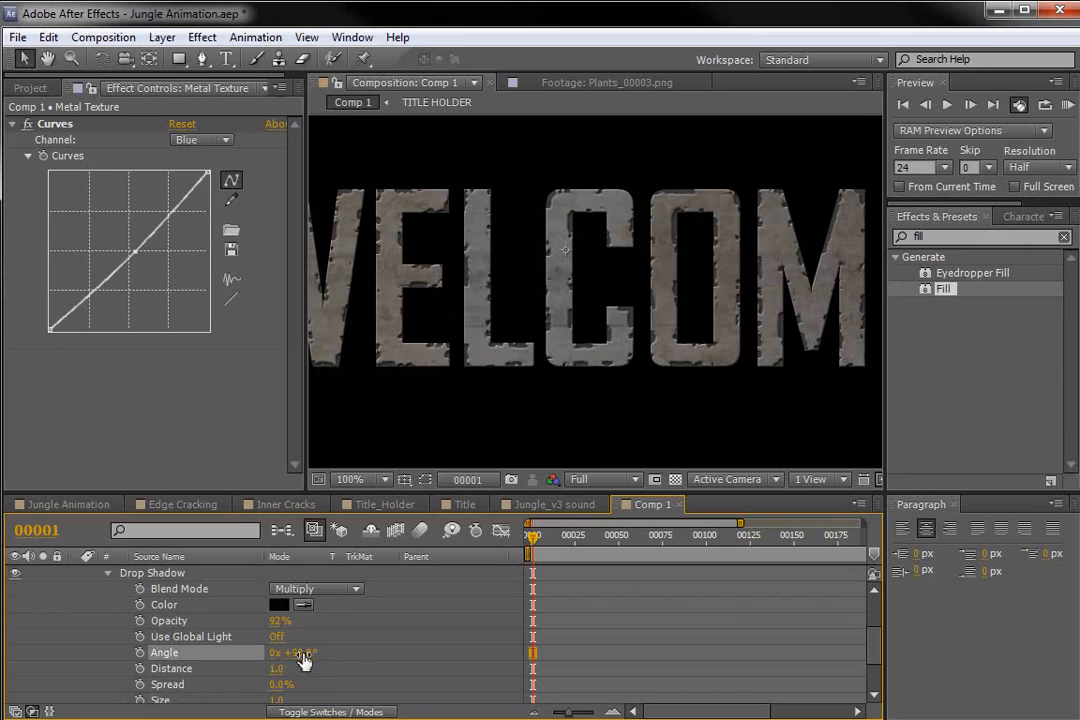
key(grave)
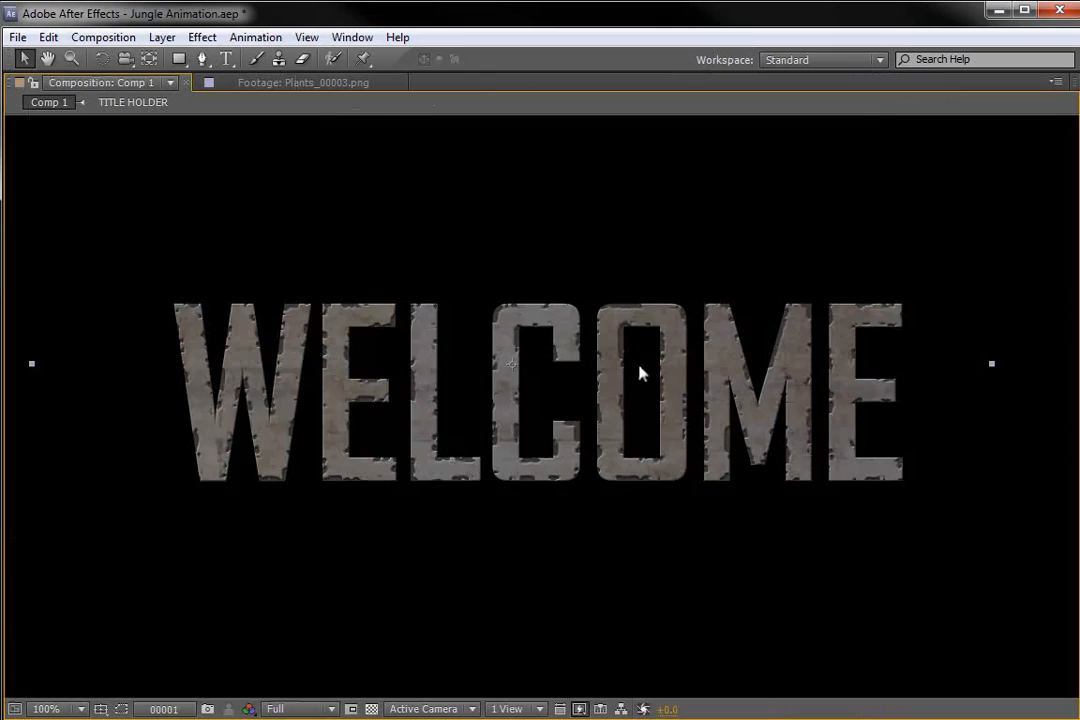
key(period)
key(comma)
key(grave)
- Replace the WELCOME text in the TITLE HOLDER composition with NEW TITLE and examine the textured lettering in Comp 1
key(ctrl+t)
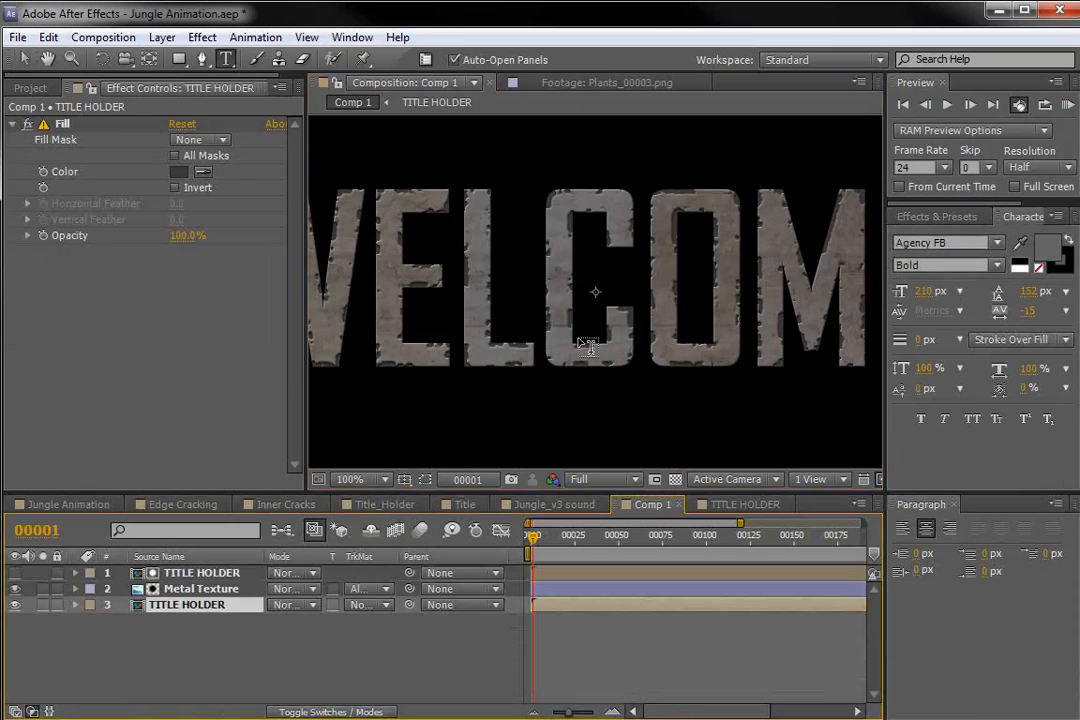
double_click(178, 610)
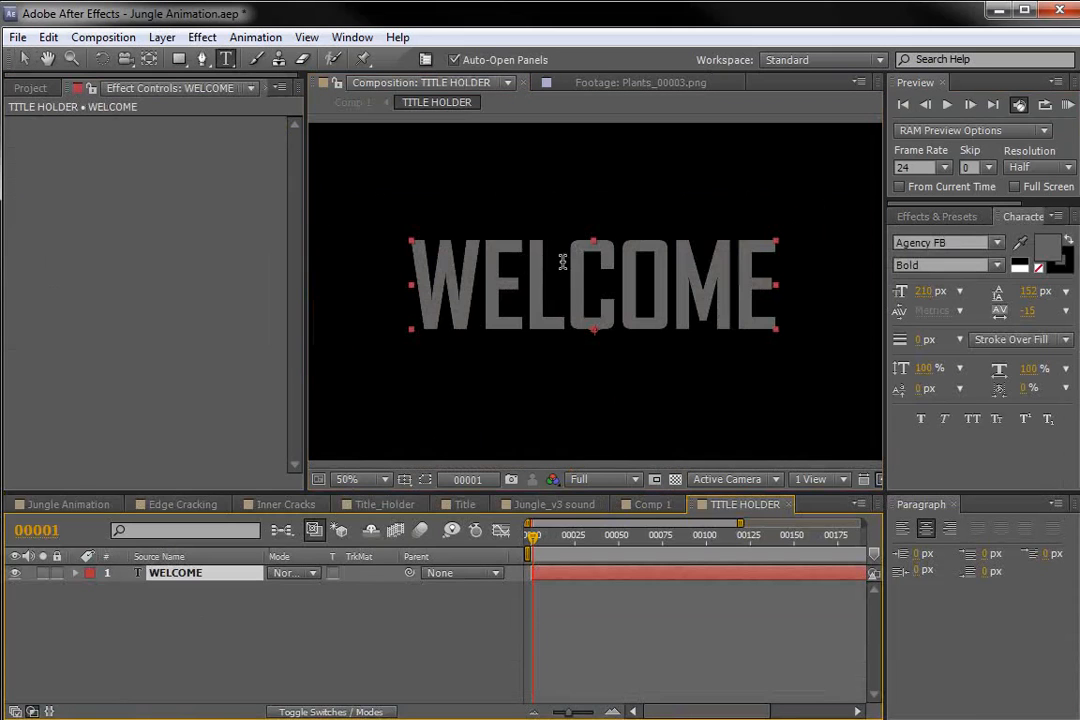
drag(398, 240, 843, 328)
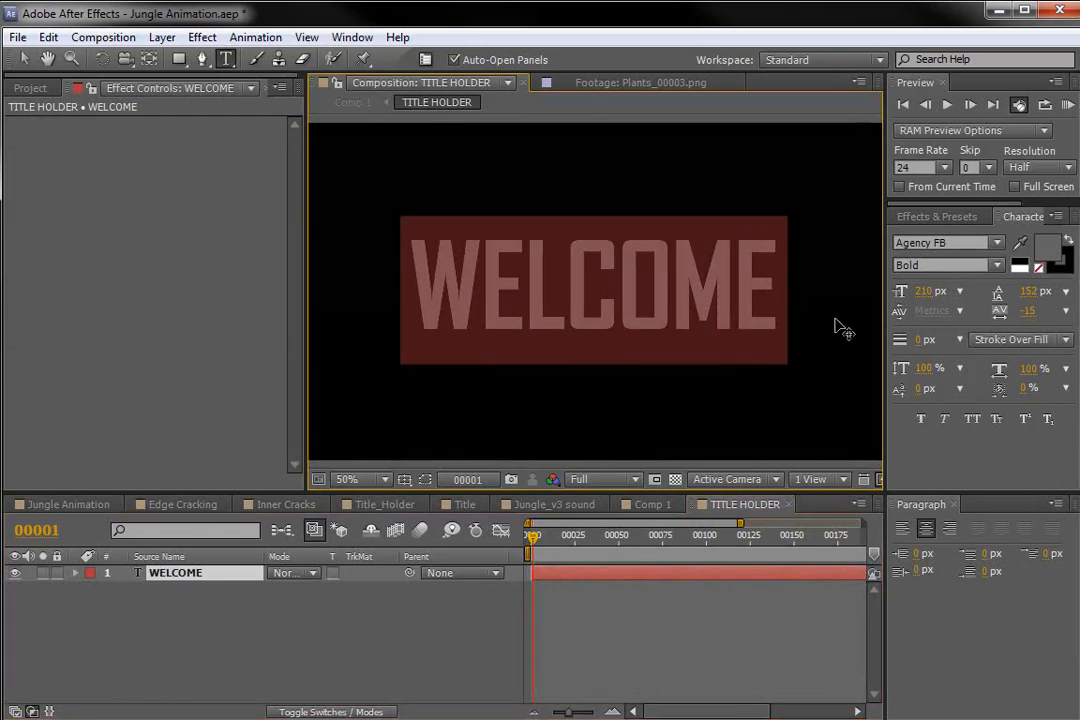
text(NEW TITLE)
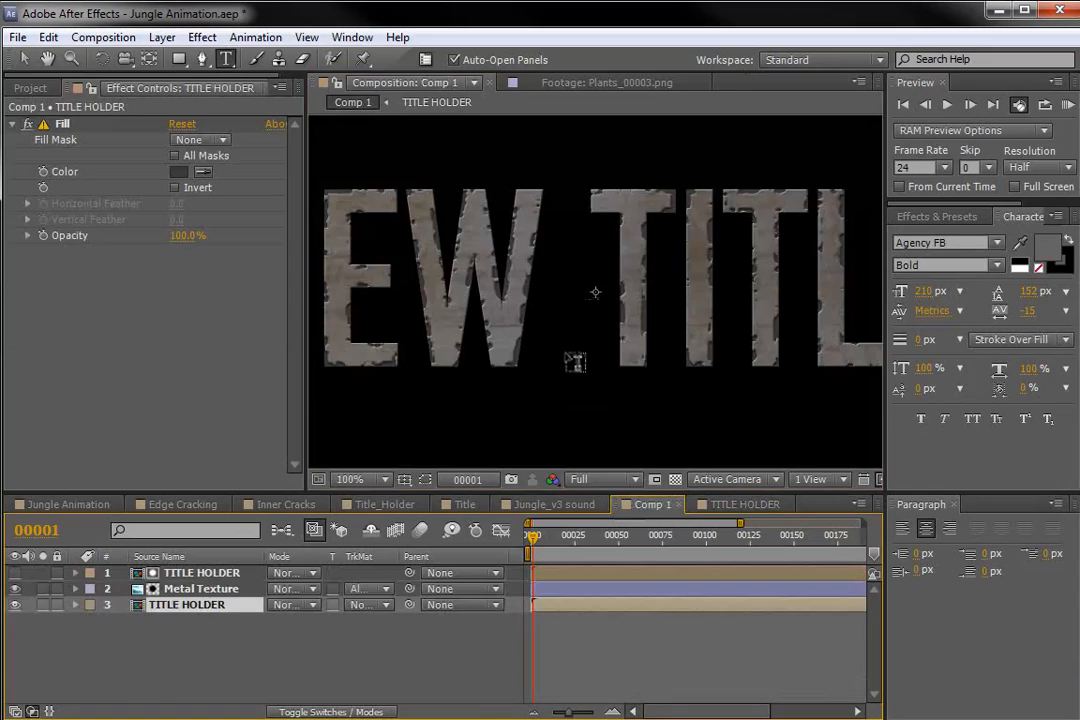
key(grave)
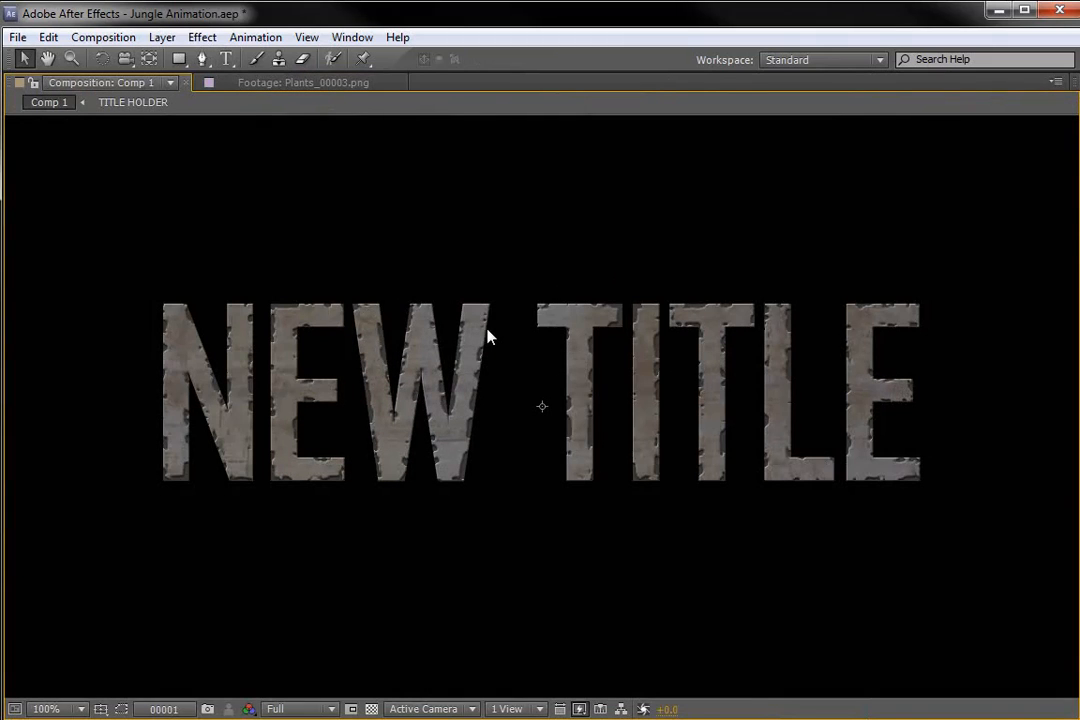
key(grave)
scroll(584, 408, down, 2)
- Change the title text in the TITLE HOLDER composition to JUNGLE
click(735, 504)
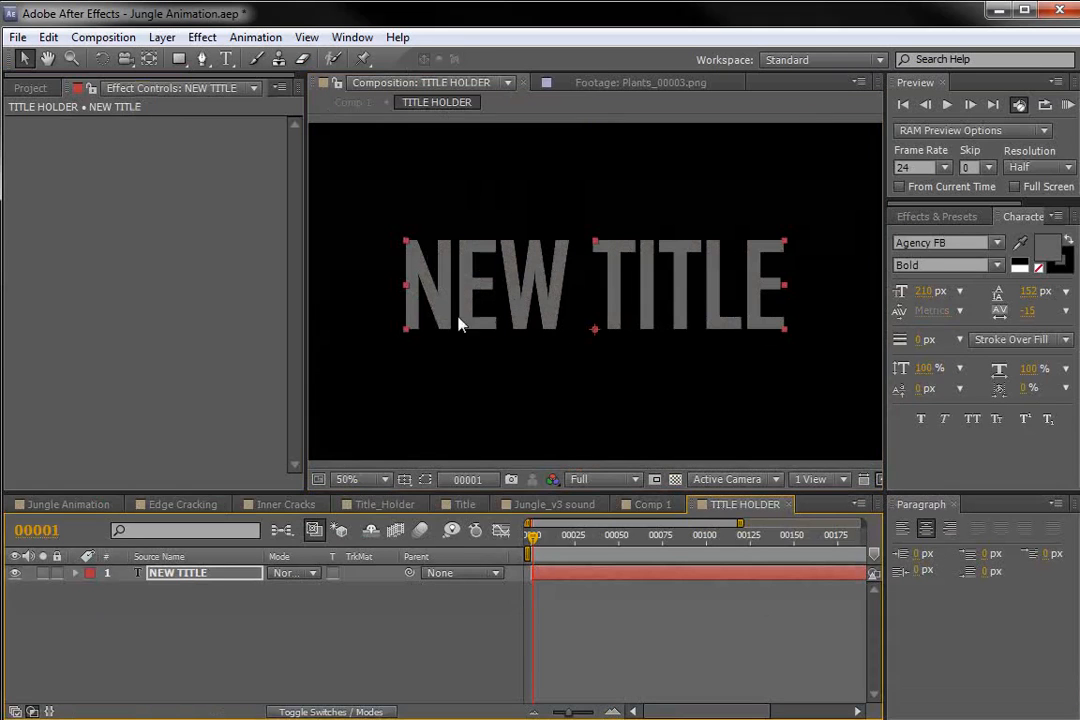
double_click(505, 279)
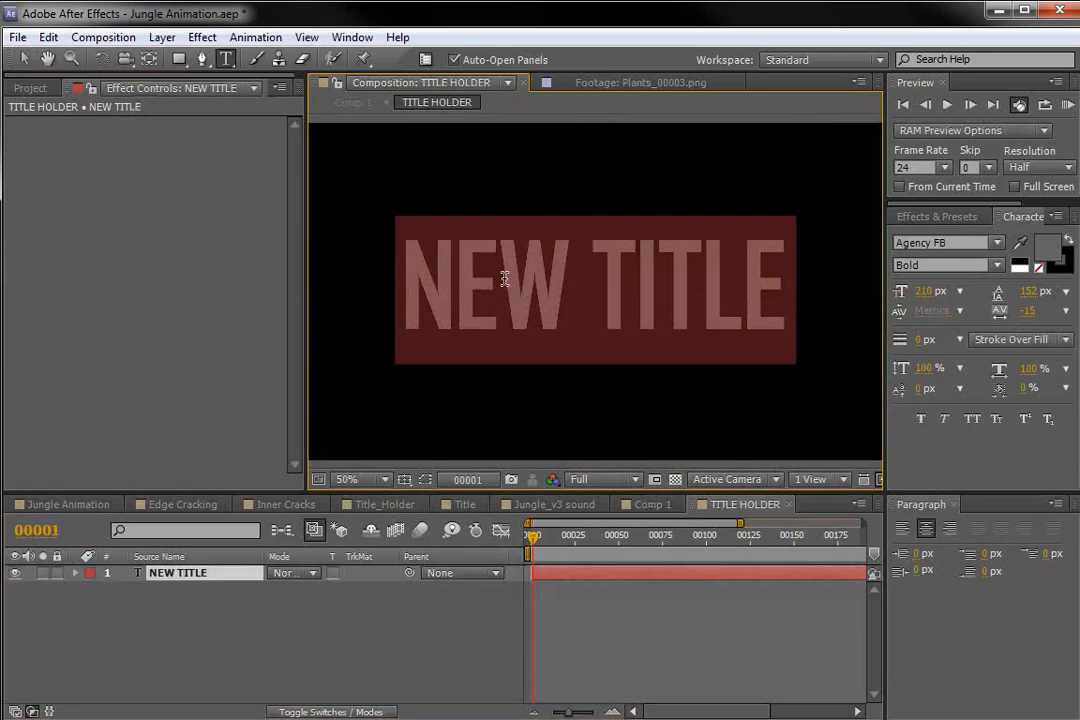
text(JUNGLE)
click(22, 60)
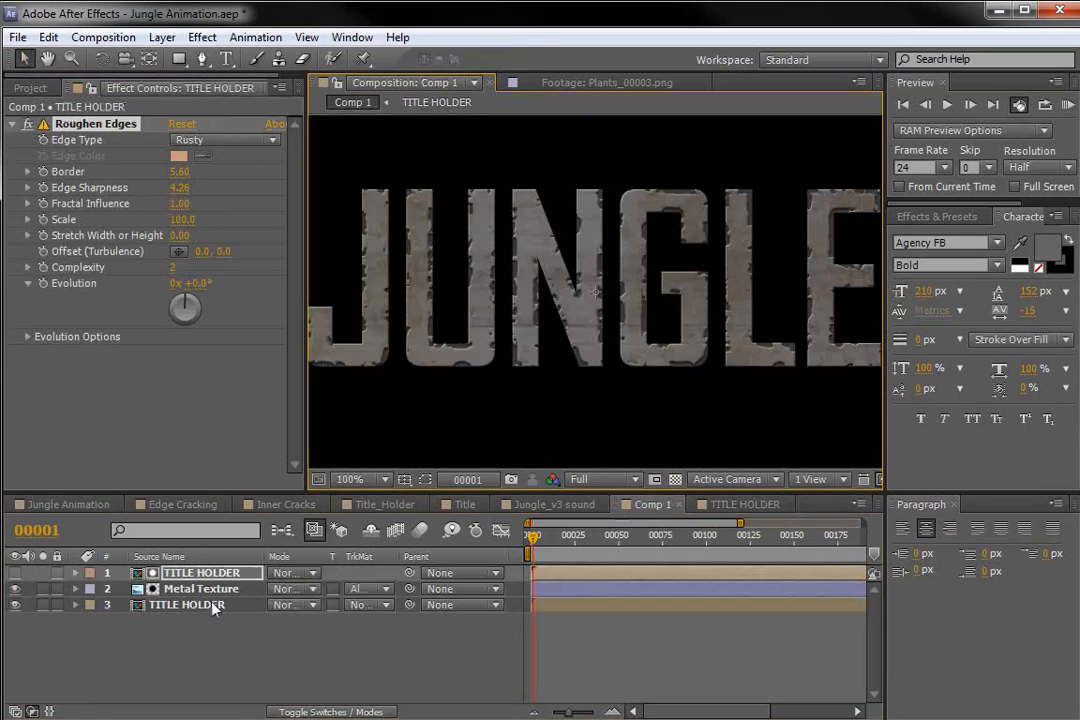
- Pre-compose both TITLE HOLDER layers and the Metal Texture layer of Comp 1 into a composition named TITLE, moving all attributes
shift+click(213, 605)
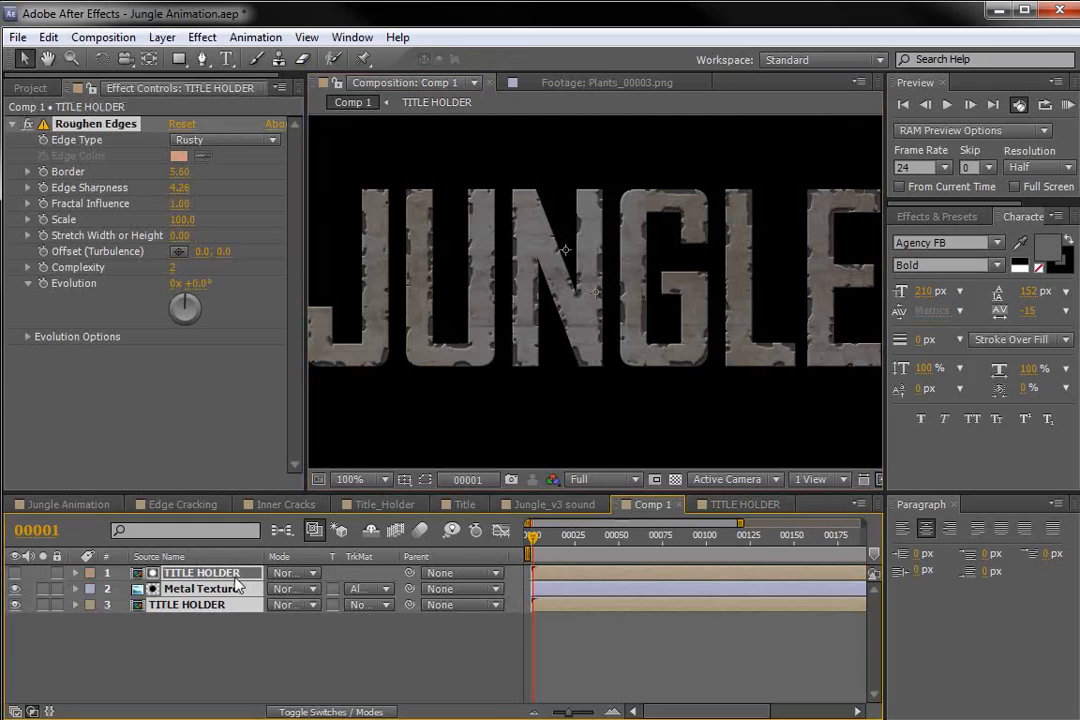
click(162, 37)
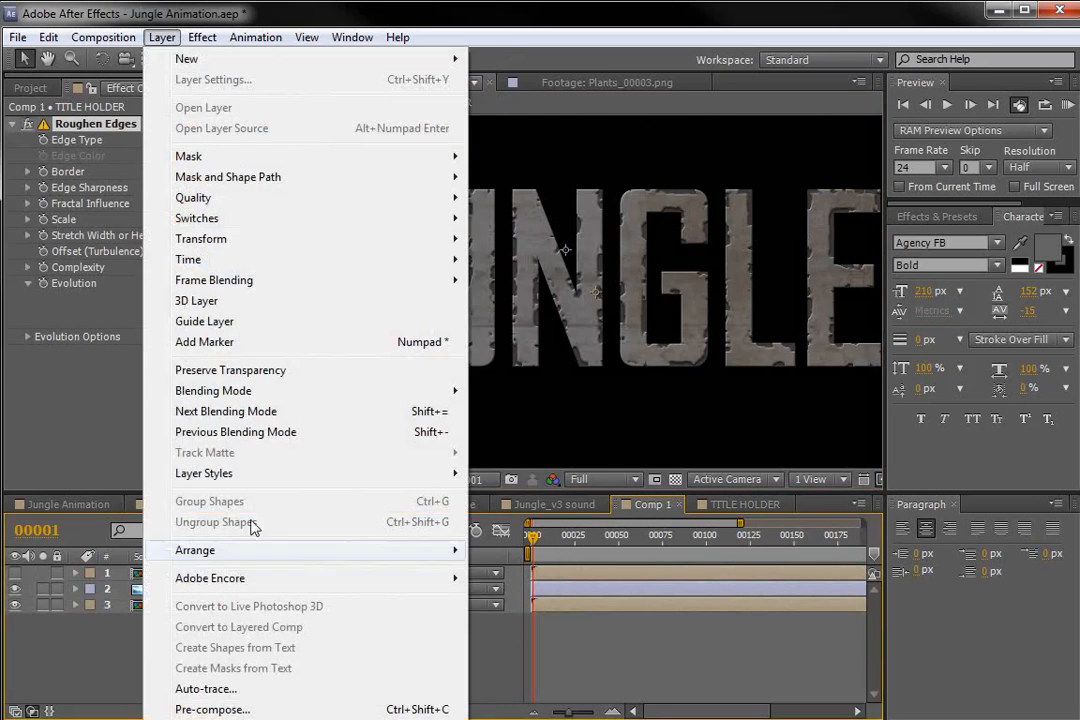
click(213, 709)
text(TITLE)
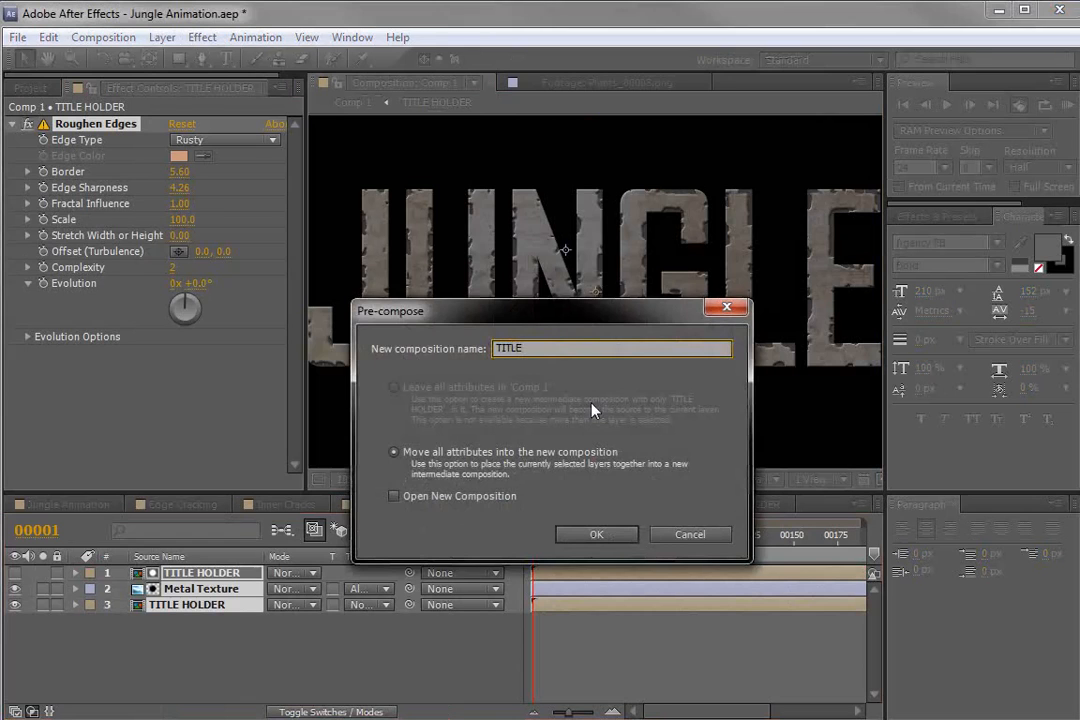
click(596, 534)
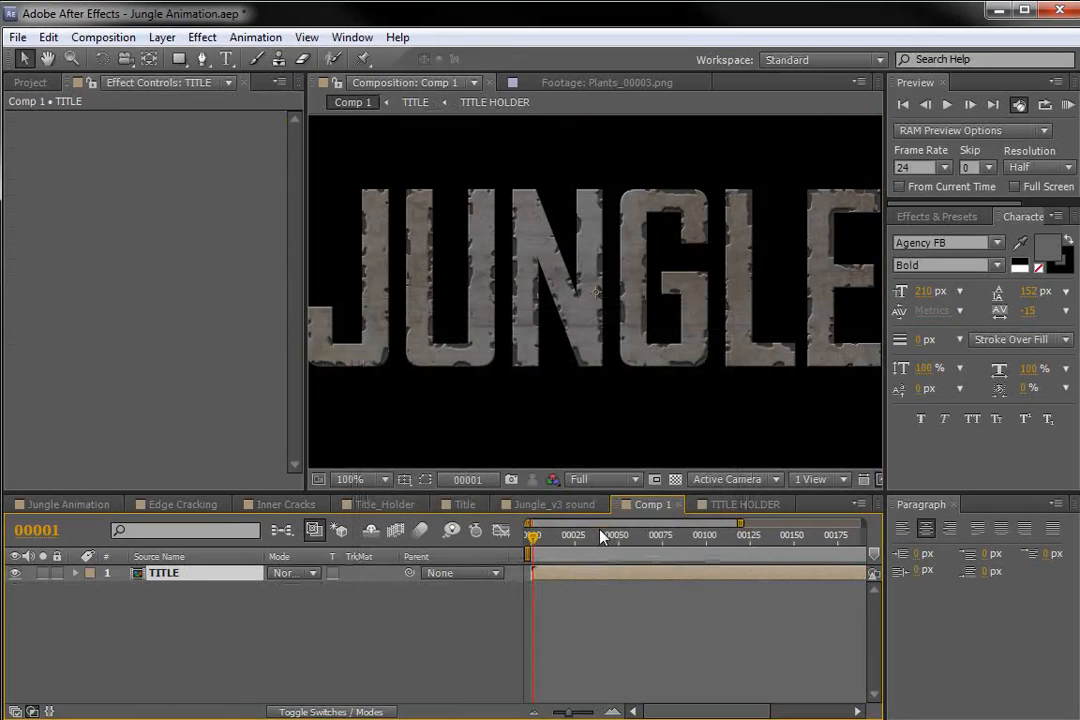
- Make the TITLE layer in Comp 1 a 3D layer
key(F4)
click(196, 574)
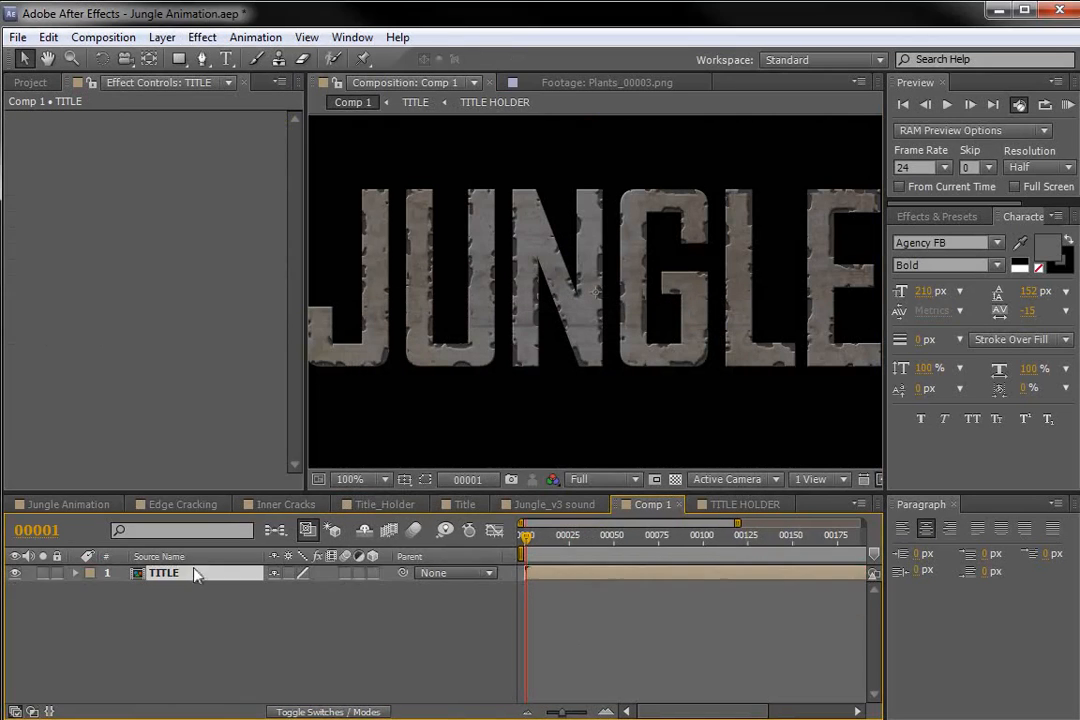
click(373, 573)
scroll(549, 284, down, 2)
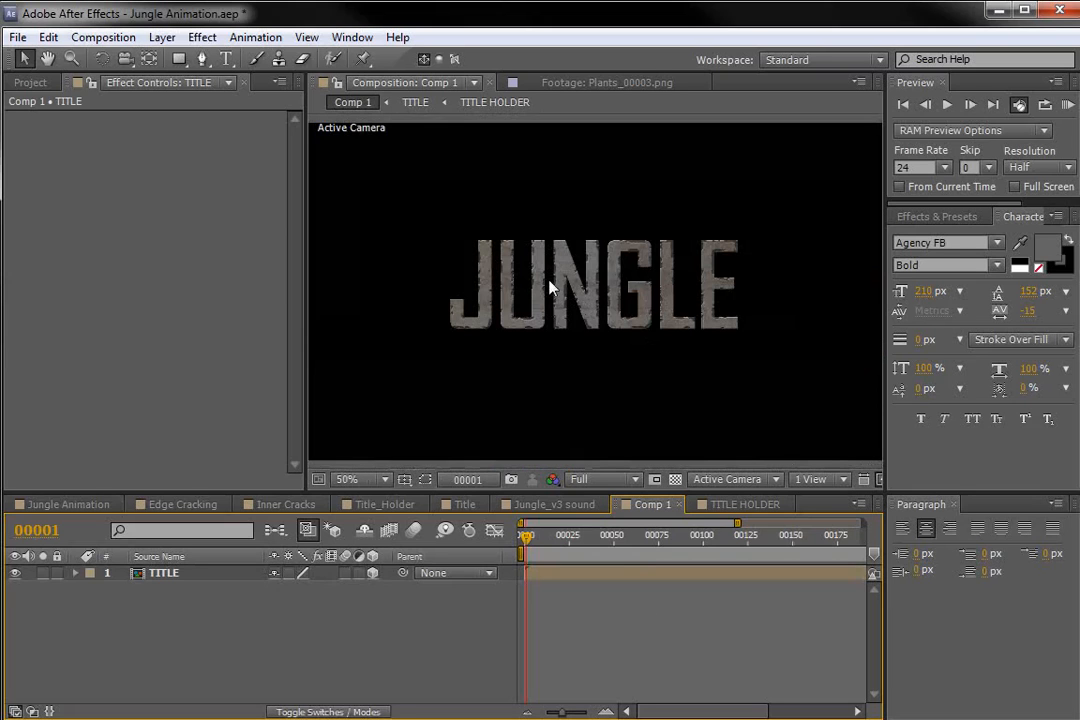
- Add a two-node camera with the 35mm preset to Comp 1
click(162, 37)
mouse_move(190, 58)
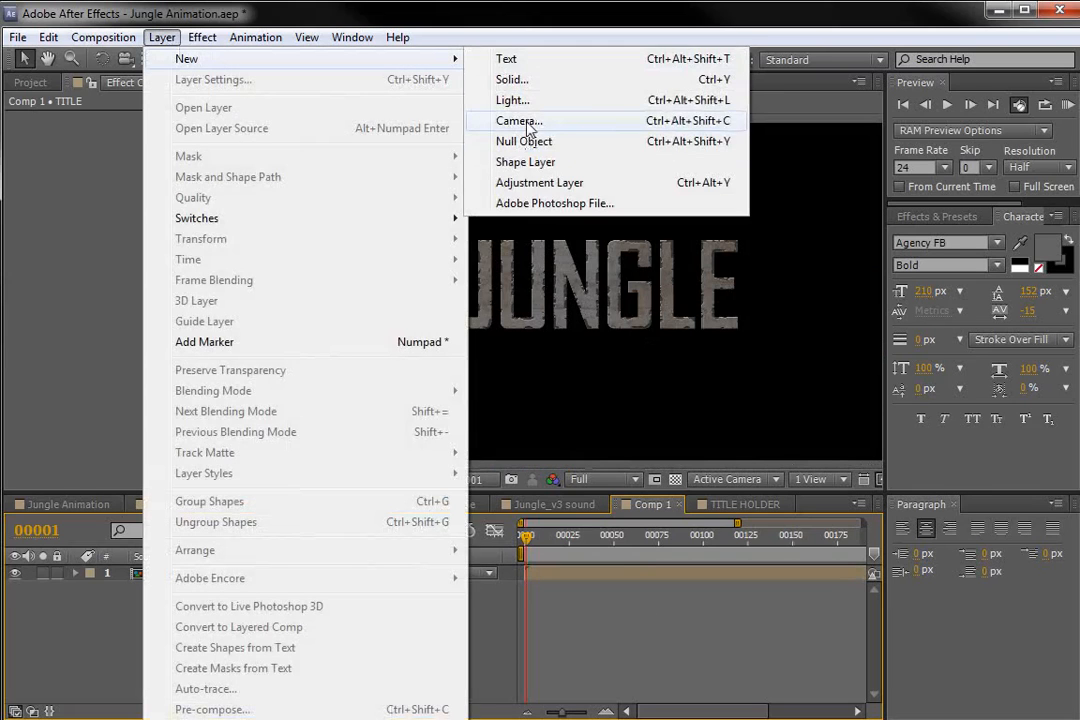
click(526, 121)
click(634, 177)
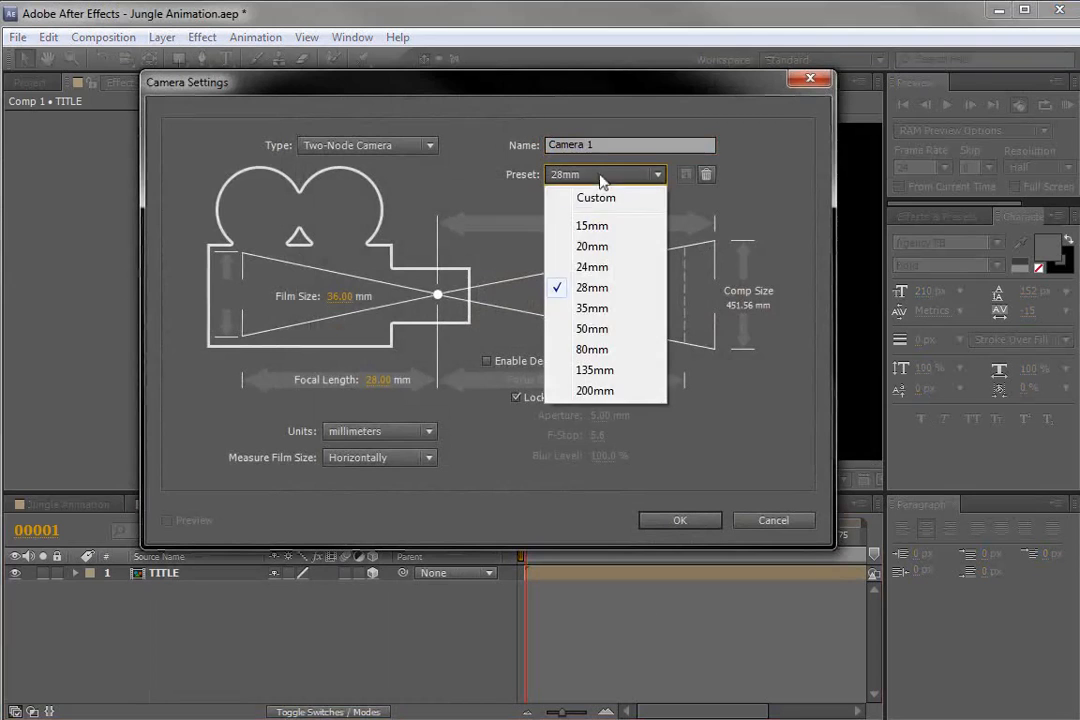
click(598, 310)
click(686, 521)
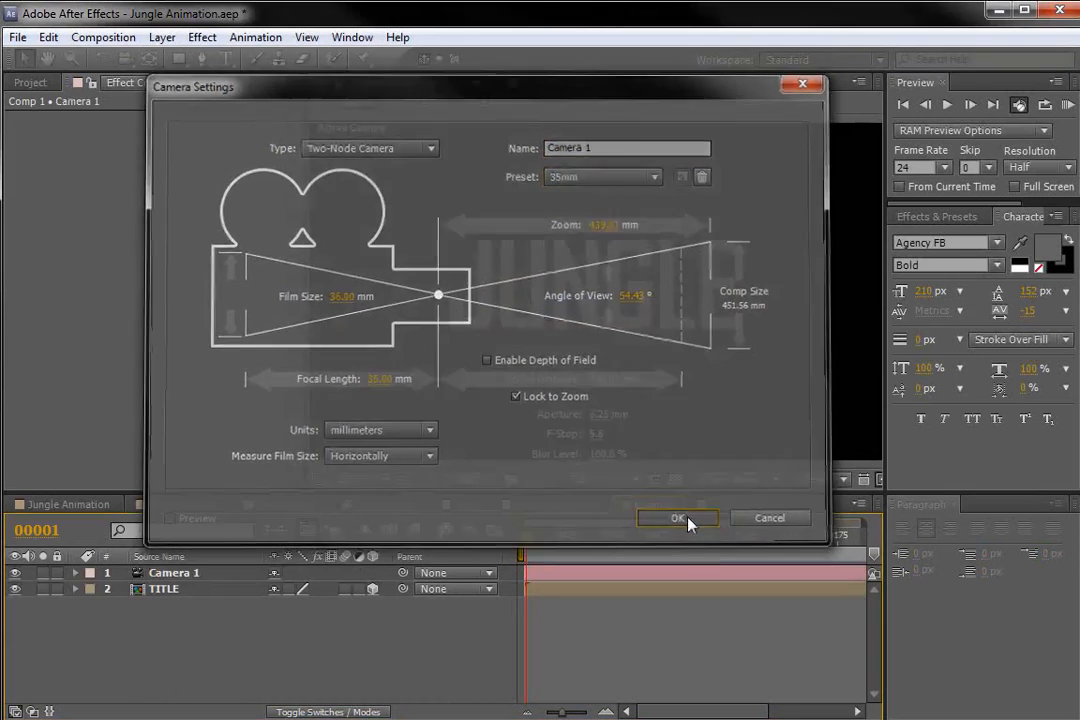
- Add a 3D null object to Comp 1 and parent Camera 1 to it
click(545, 590)
click(547, 576)
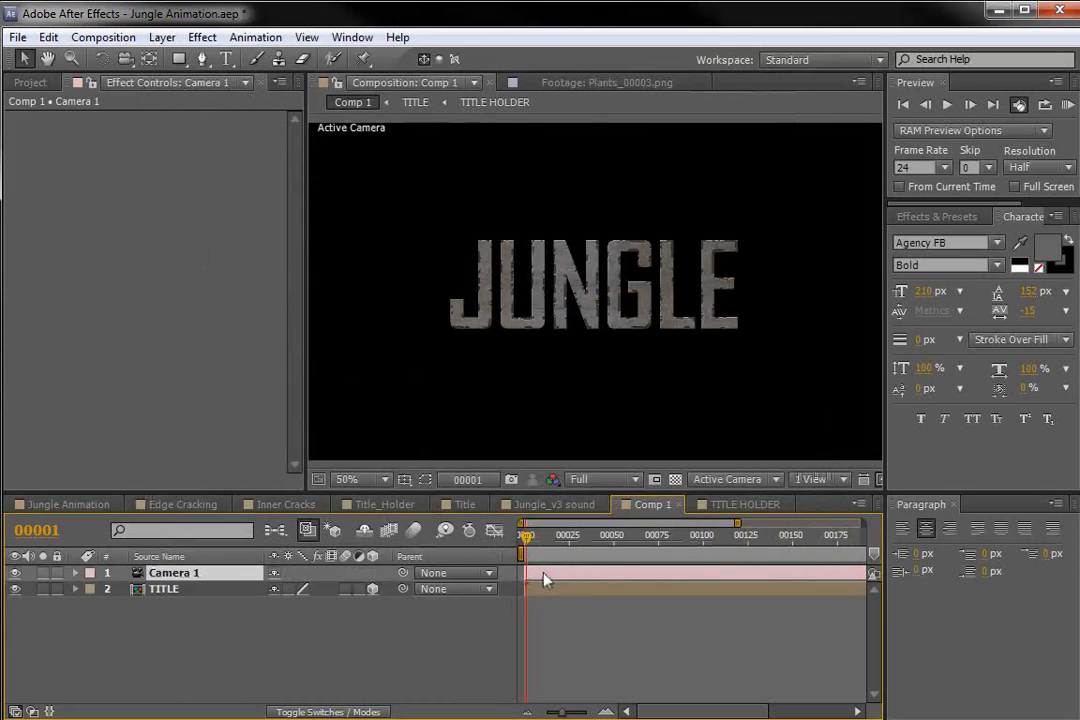
click(162, 37)
mouse_move(395, 58)
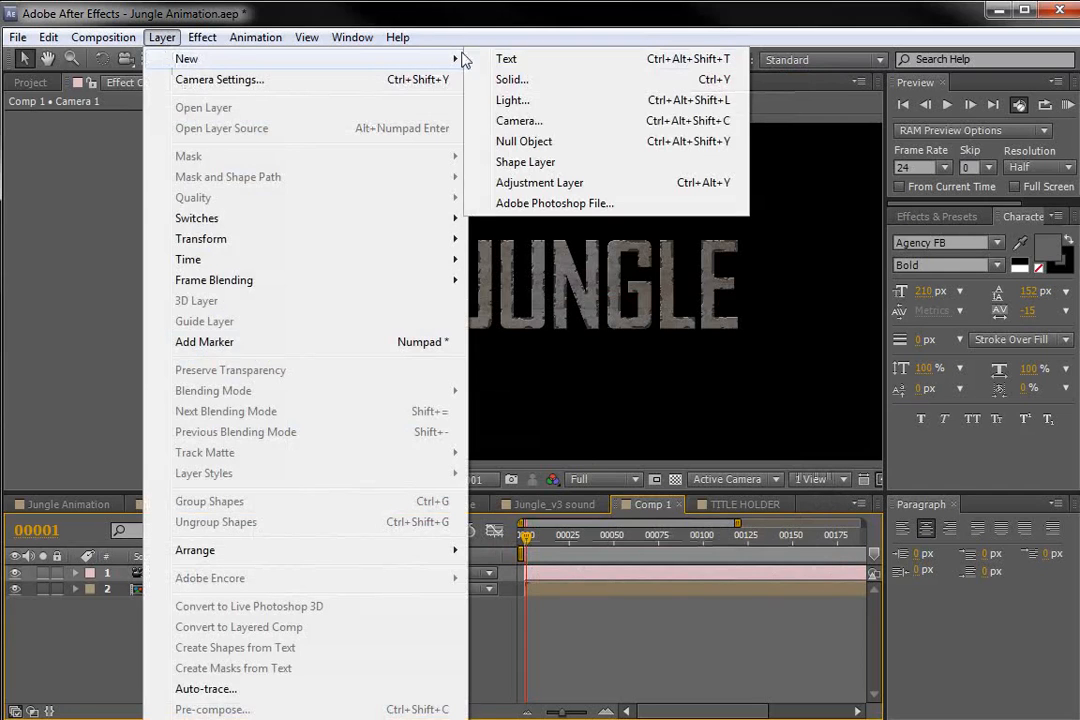
click(522, 141)
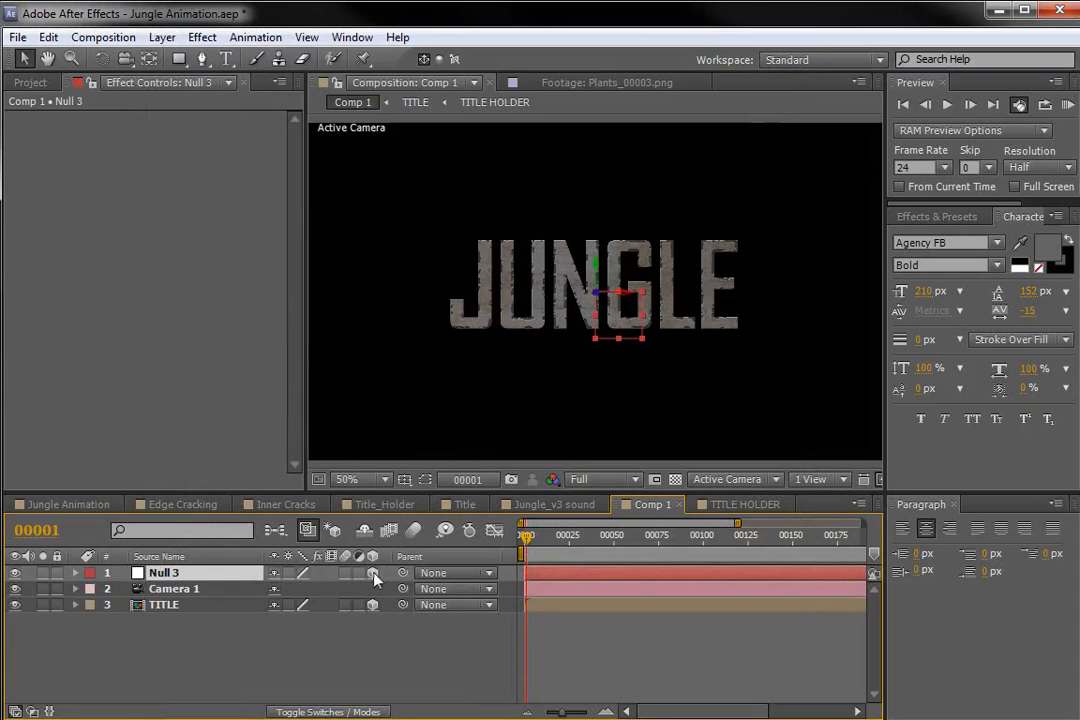
click(195, 590)
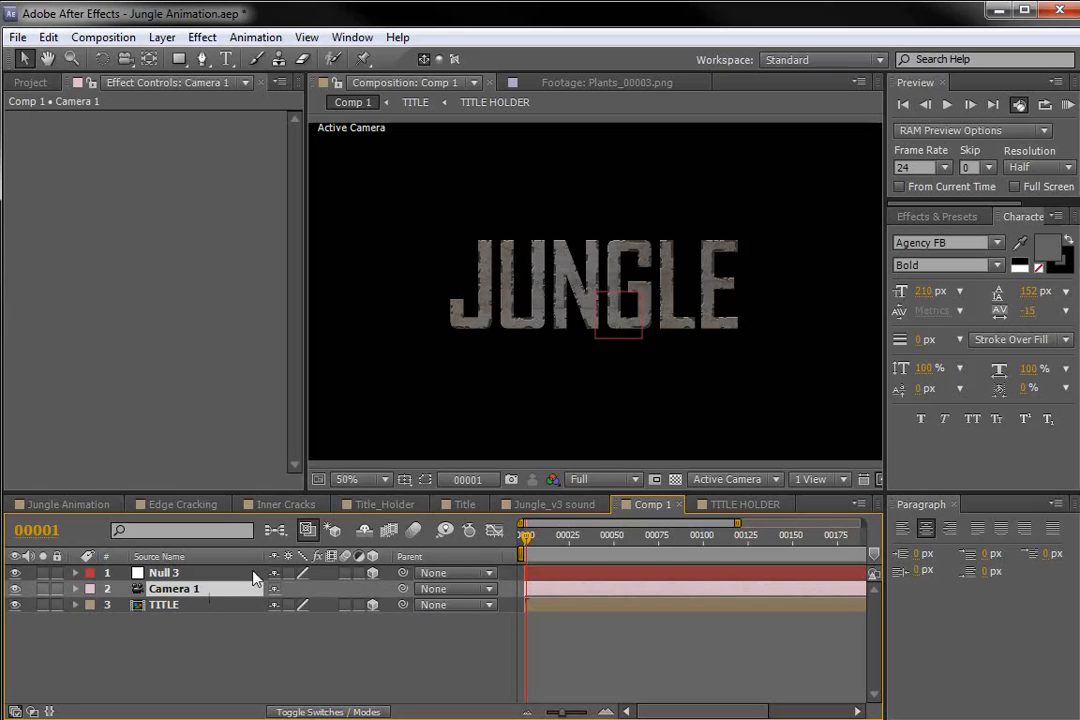
drag(402, 589, 162, 575)
- Try moving the camera's parent null in the view and through its Position values, undoing the trial moves
click(163, 575)
drag(634, 306, 632, 340)
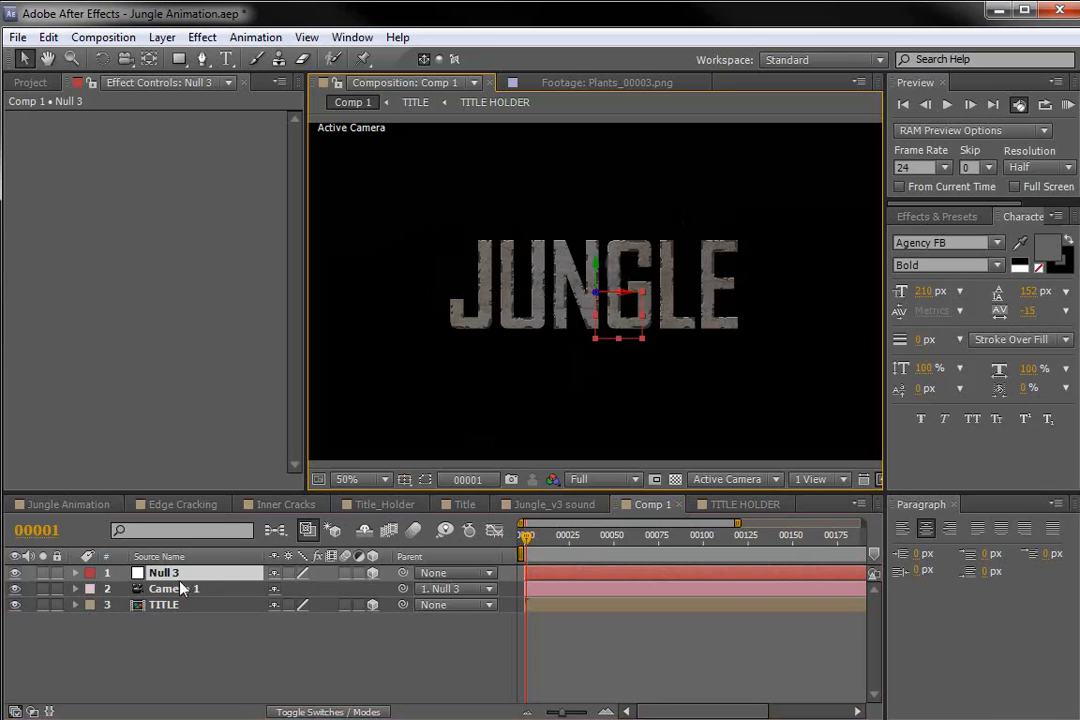
key(p)
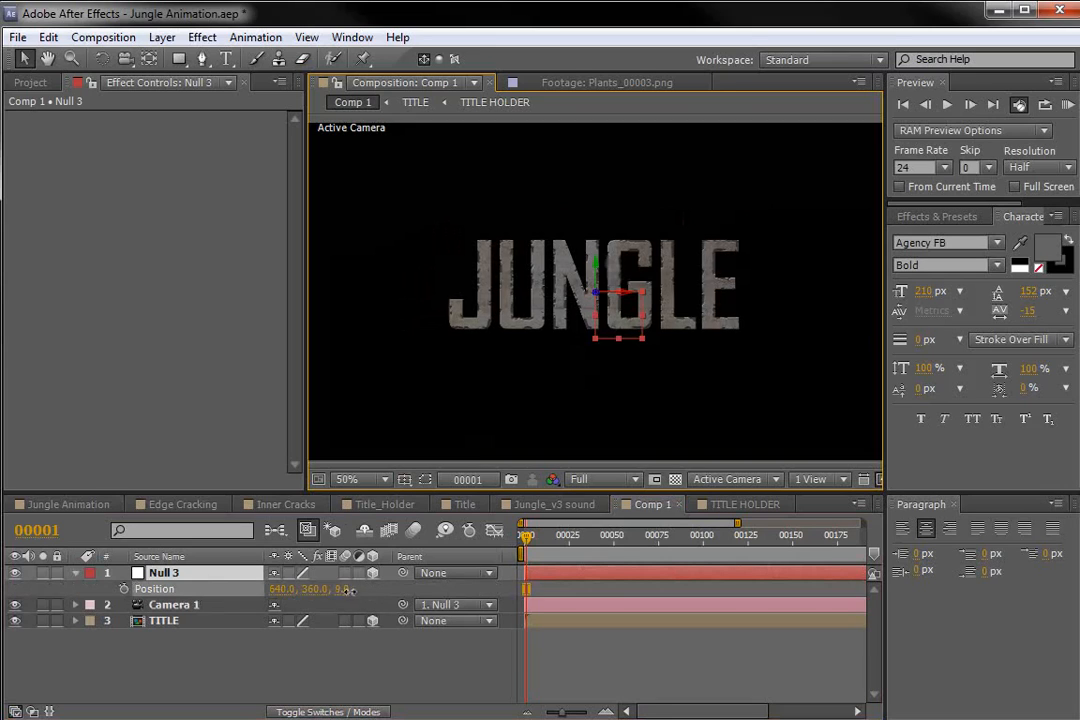
drag(422, 573, 575, 565)
key(ctrl+z)
drag(320, 588, 415, 580)
key(ctrl+z)
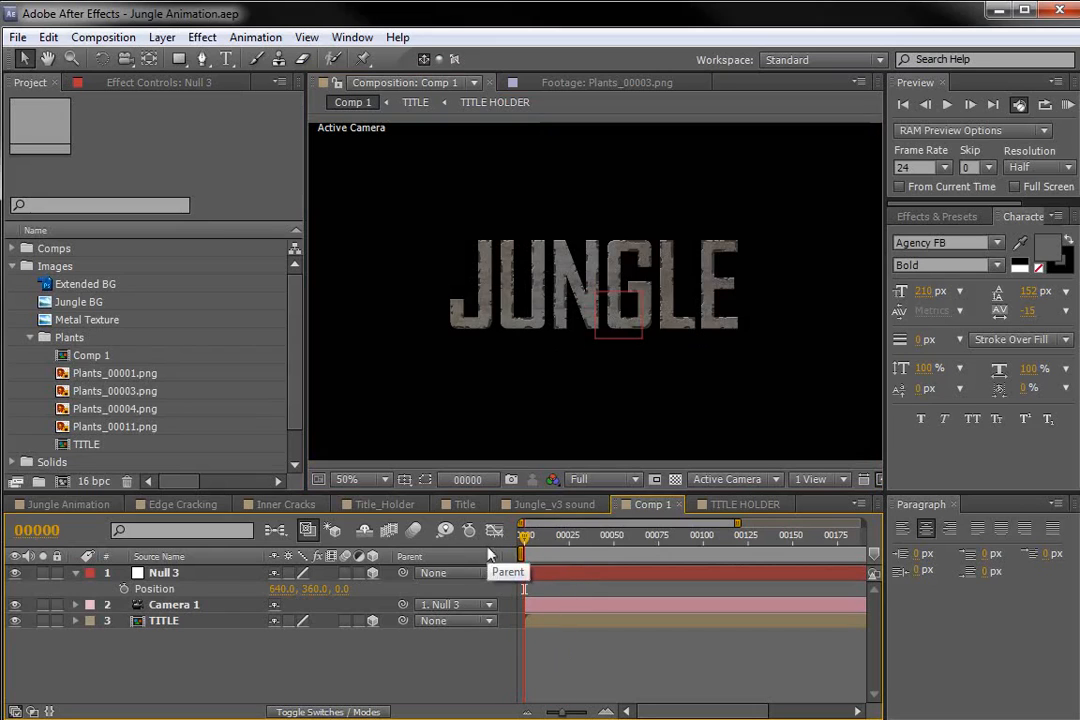
click(106, 377)
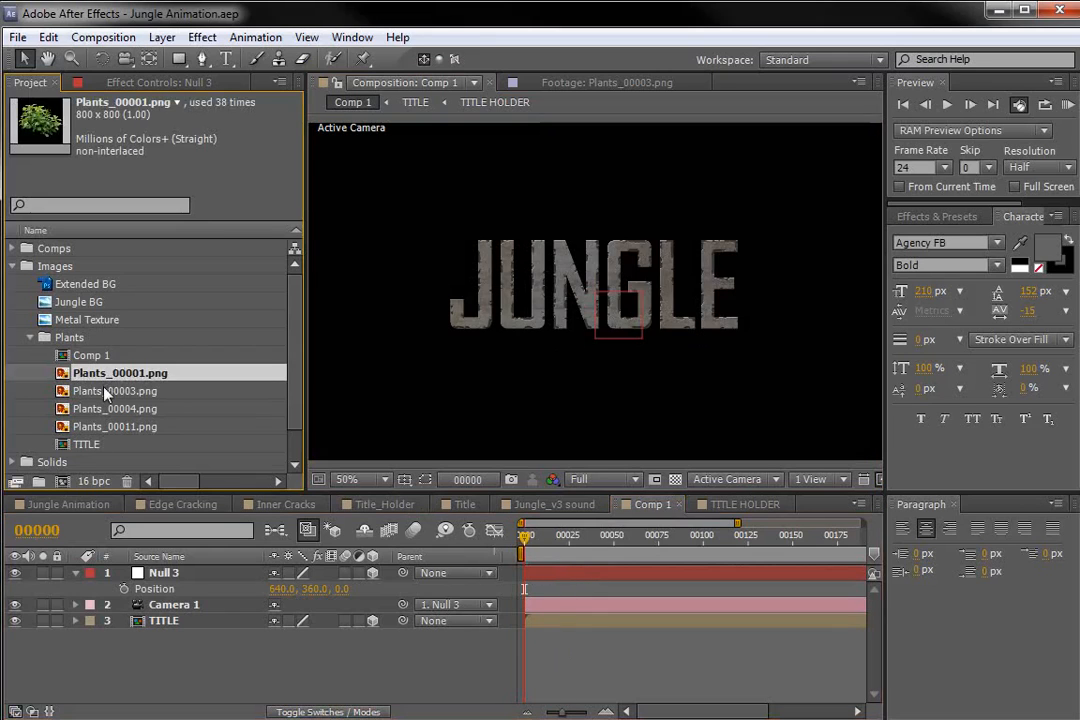
drag(110, 374, 572, 328)
key(Delete)
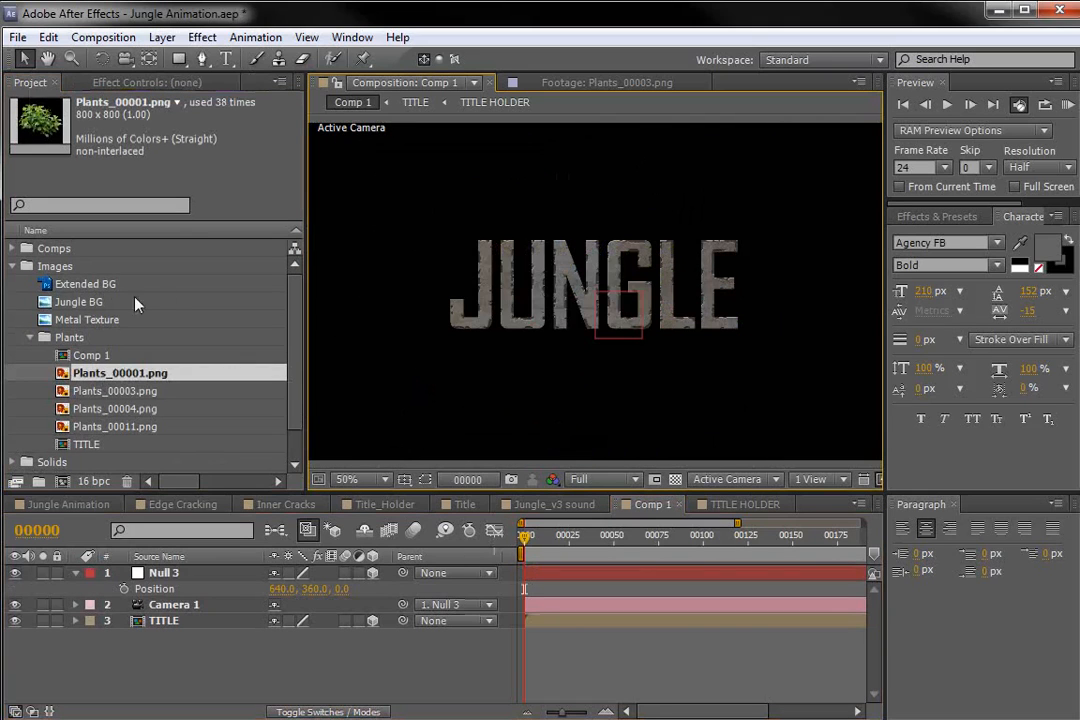
- Add the Extended BG image to Comp 1 below the TITLE layer and make it a 3D layer
click(77, 287)
drag(88, 290, 135, 640)
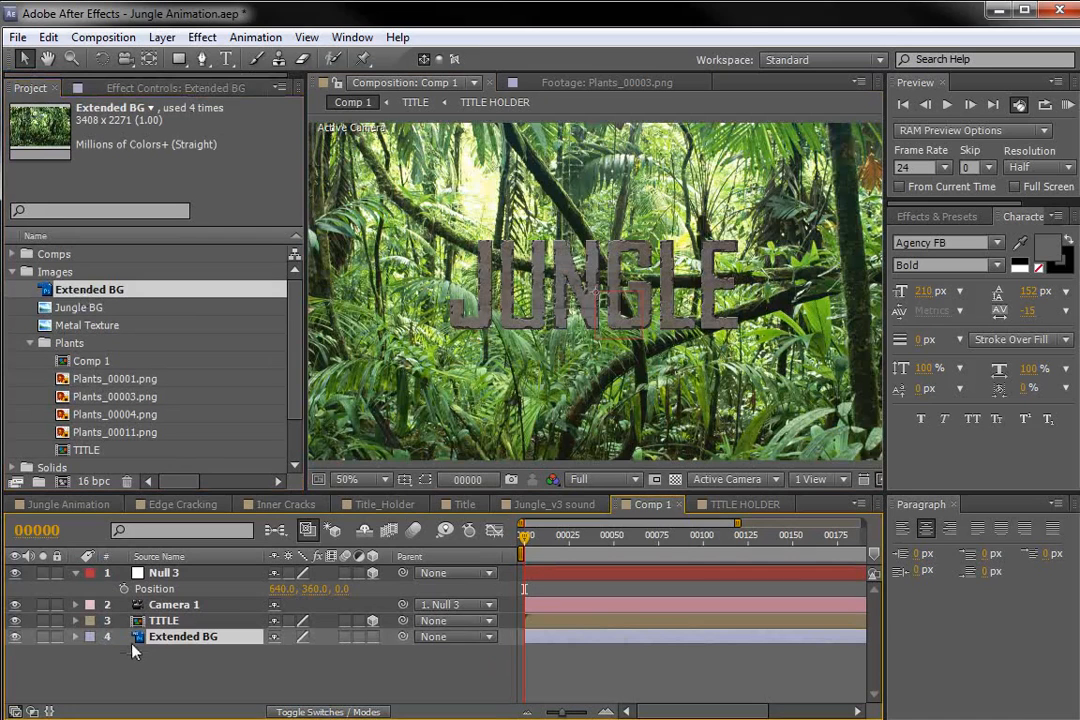
click(373, 637)
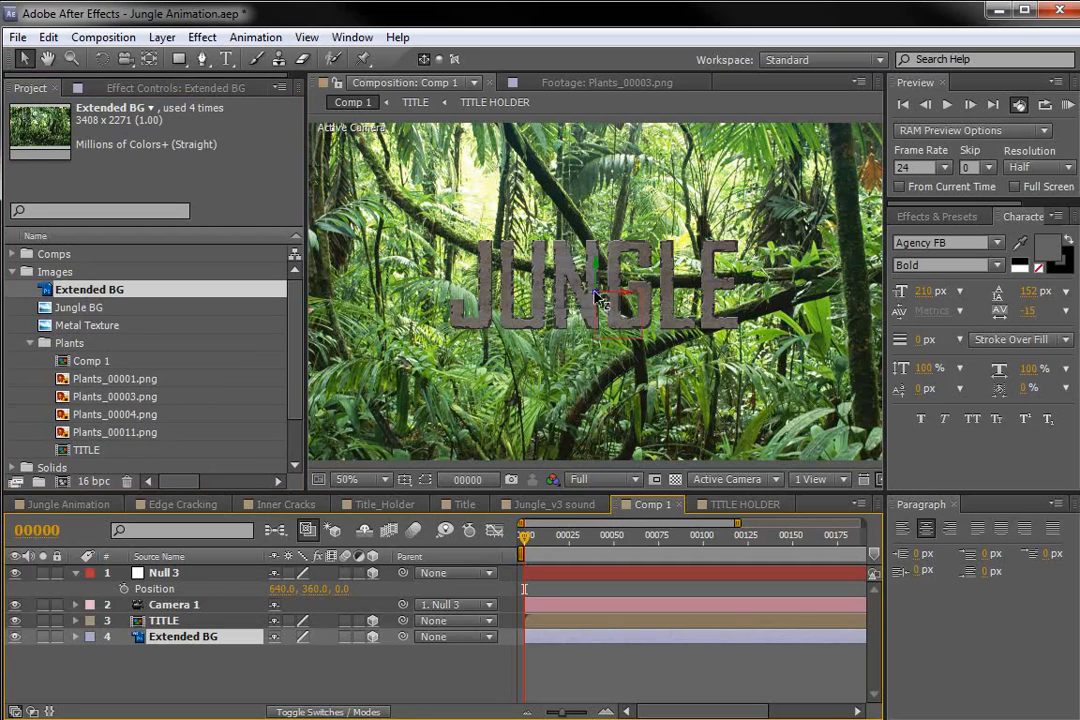
- Push the Extended BG layer back in Z behind the title, then scale and reposition it to fill the frame
drag(595, 295, 362, 718)
drag(655, 338, 784, 457)
key(comma)
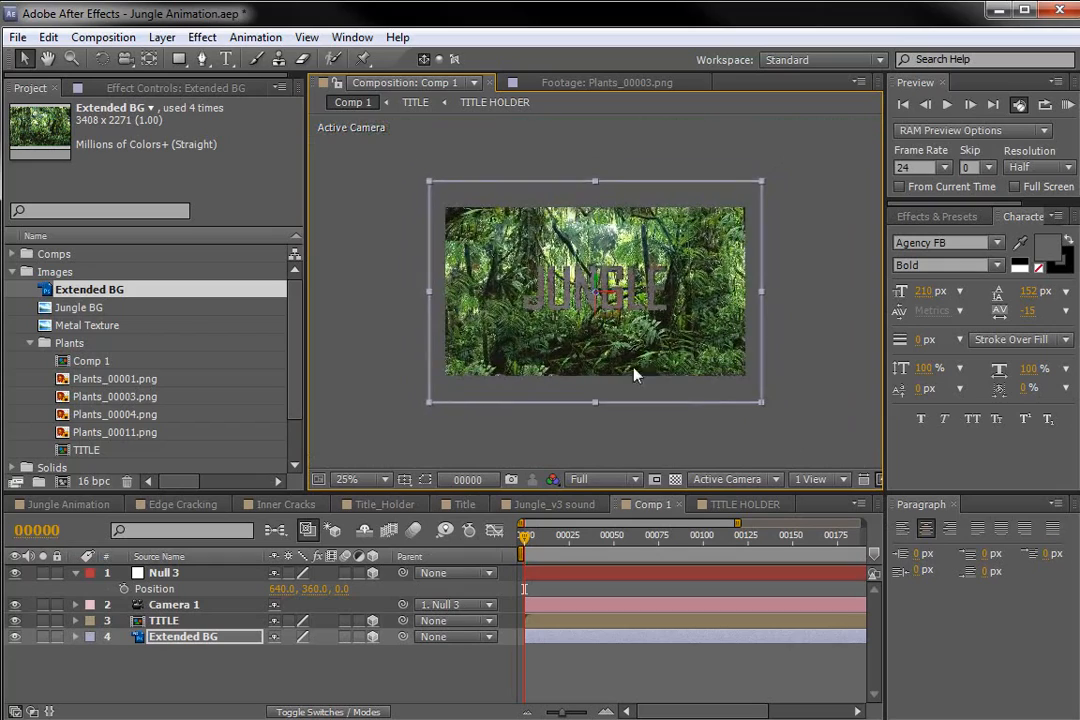
key(period)
drag(594, 390, 630, 393)
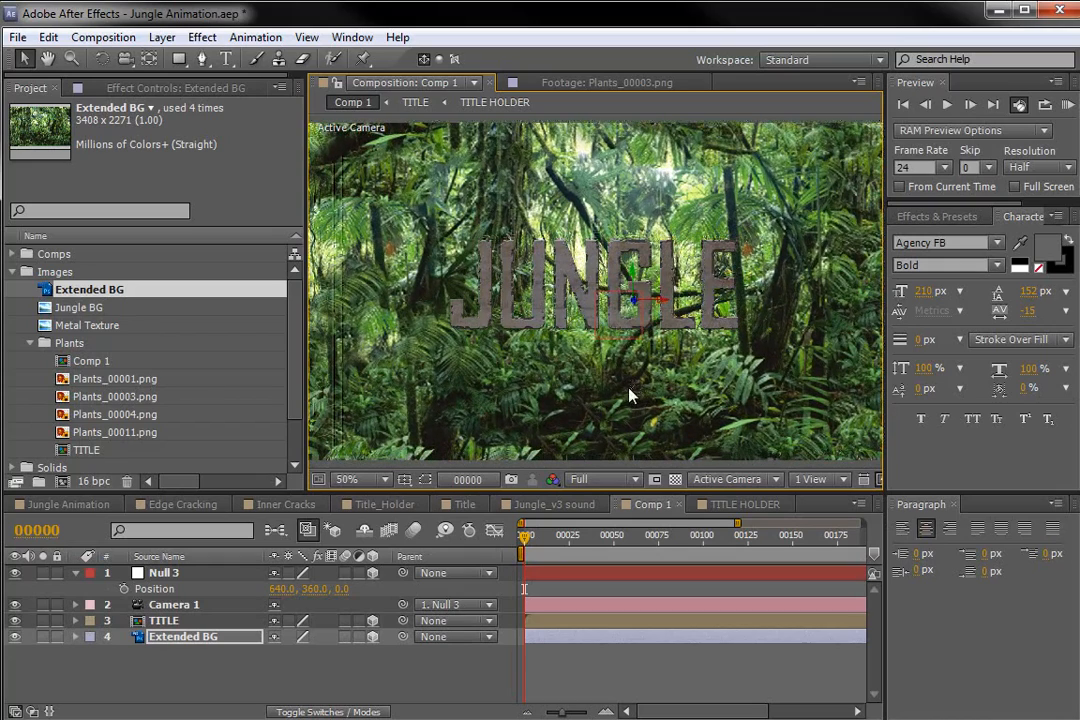
- Start animating the camera null's Position with a keyframe at frame 0, keeping only its Position property shown
click(165, 574)
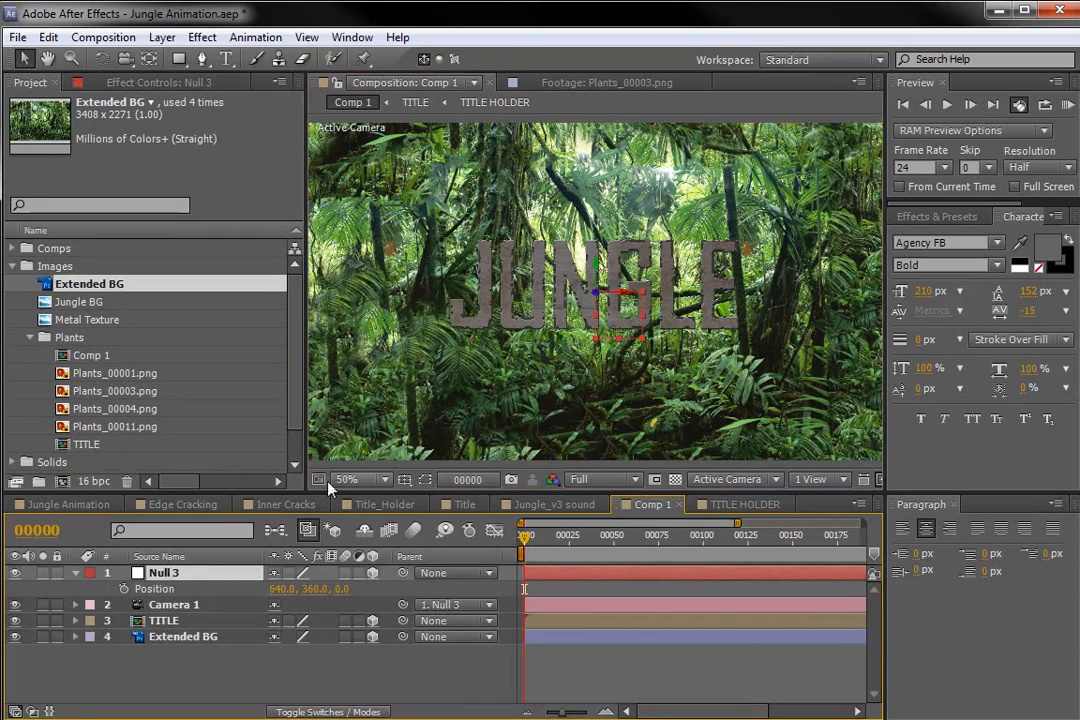
click(124, 590)
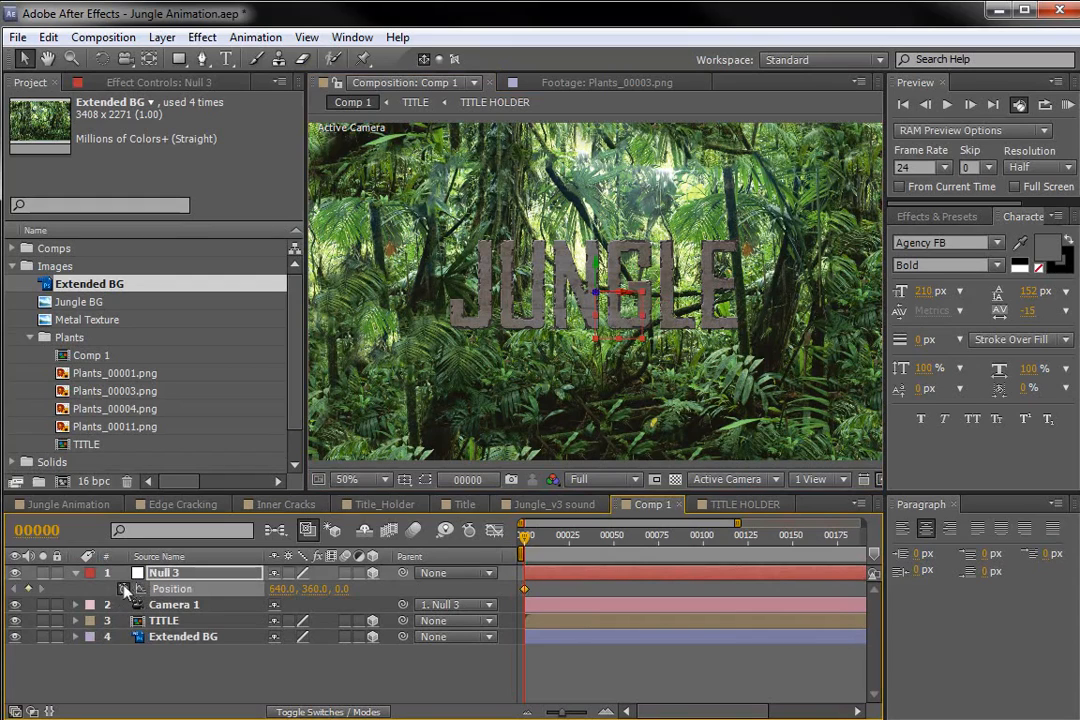
key(p)
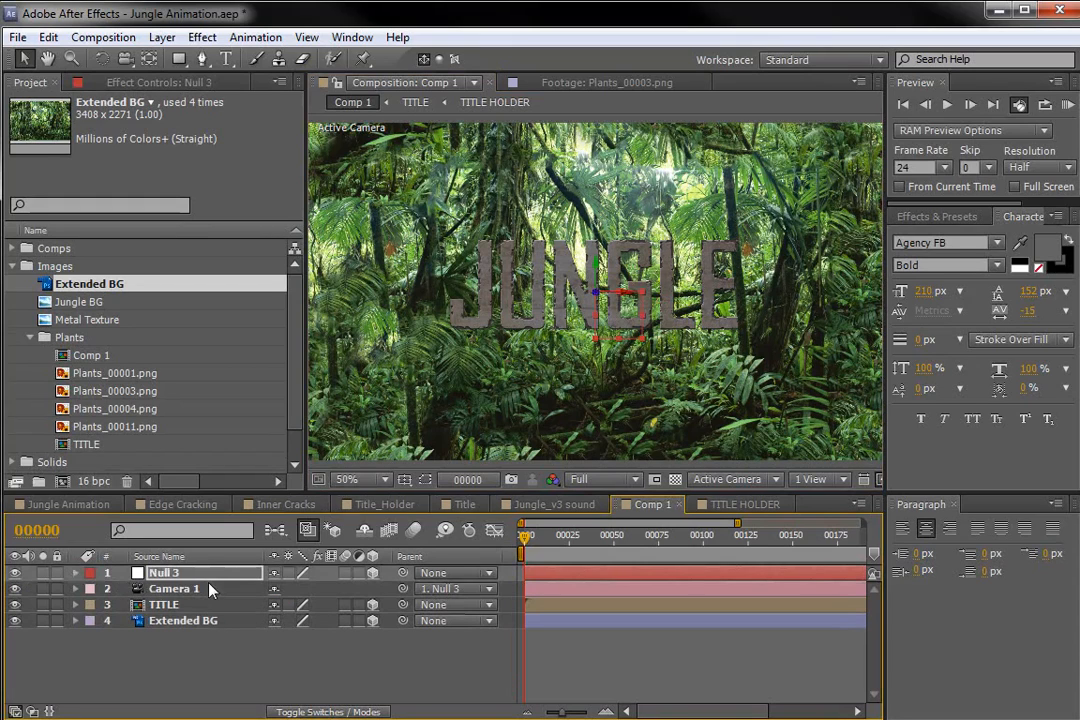
key(p)
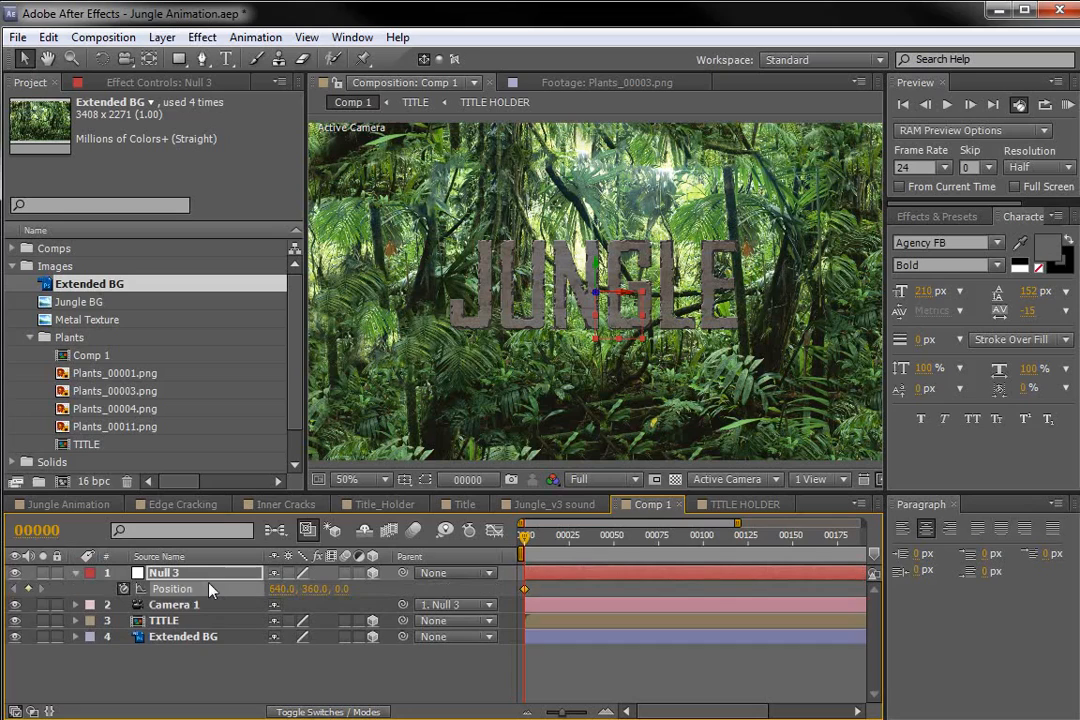
click(75, 572)
click(75, 572)
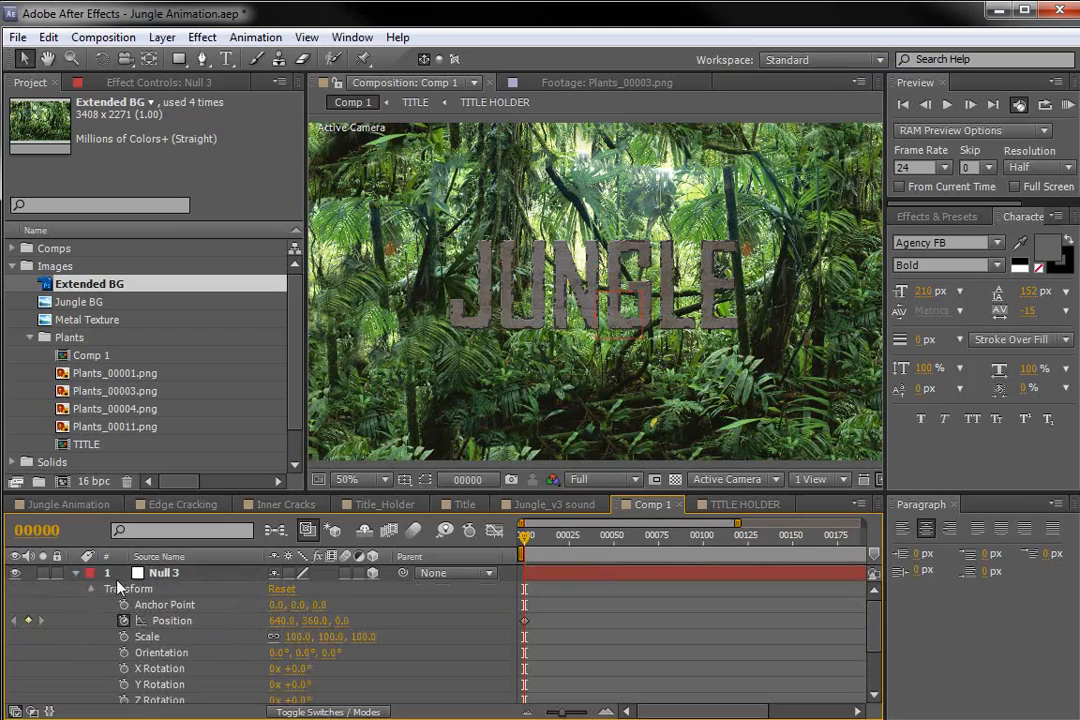
click(91, 588)
key(p)
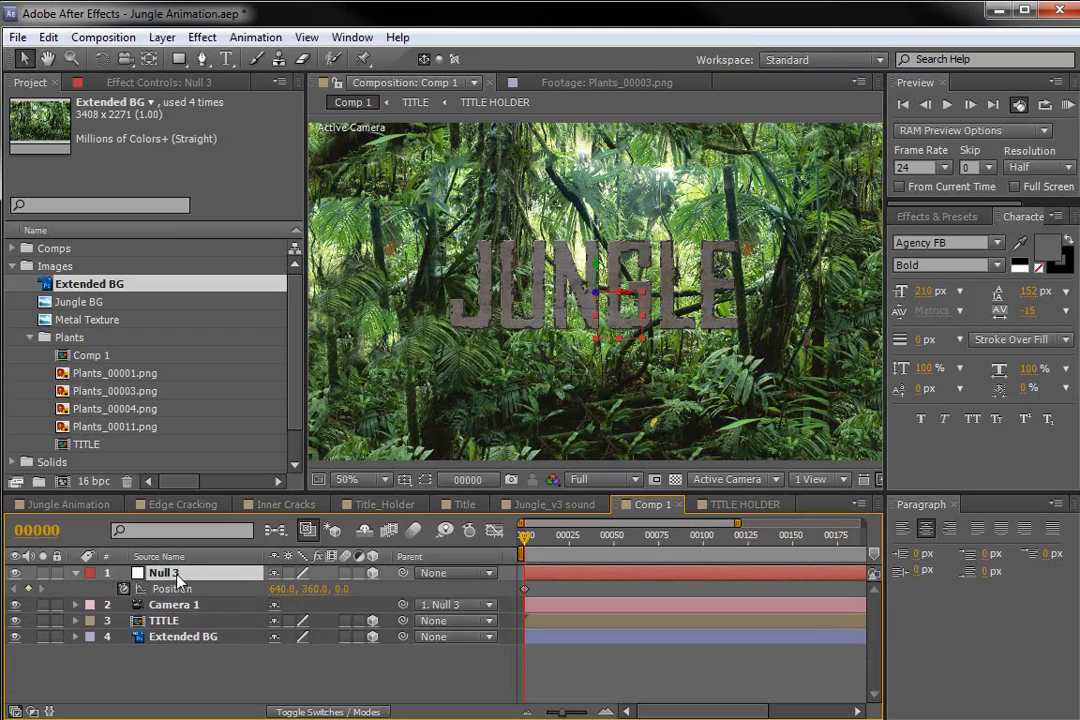
- Add a Position keyframe for the null at frame 101 and pull the null back to Z -1640 at frame 0
drag(551, 535, 706, 556)
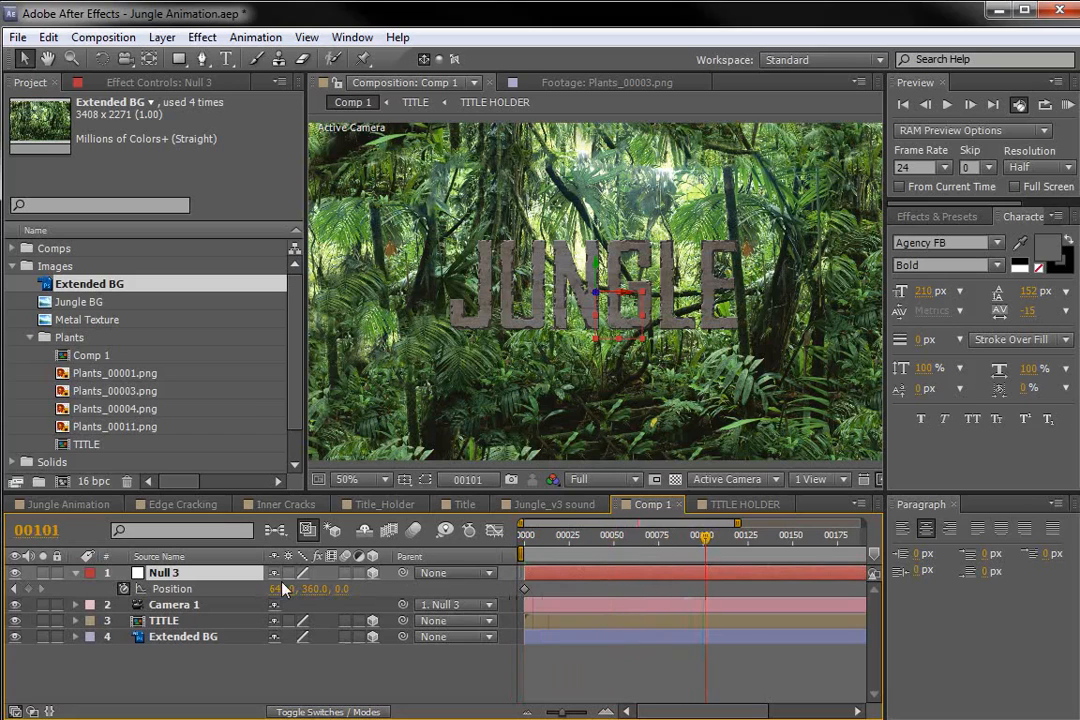
click(28, 589)
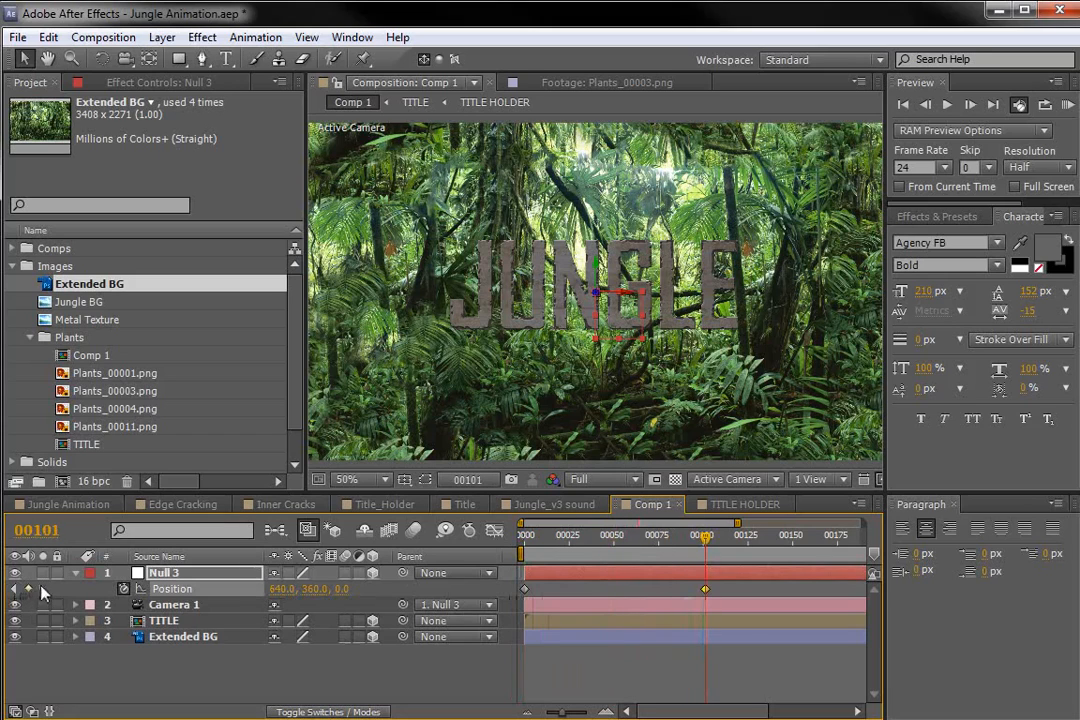
click(665, 556)
drag(665, 556, 496, 567)
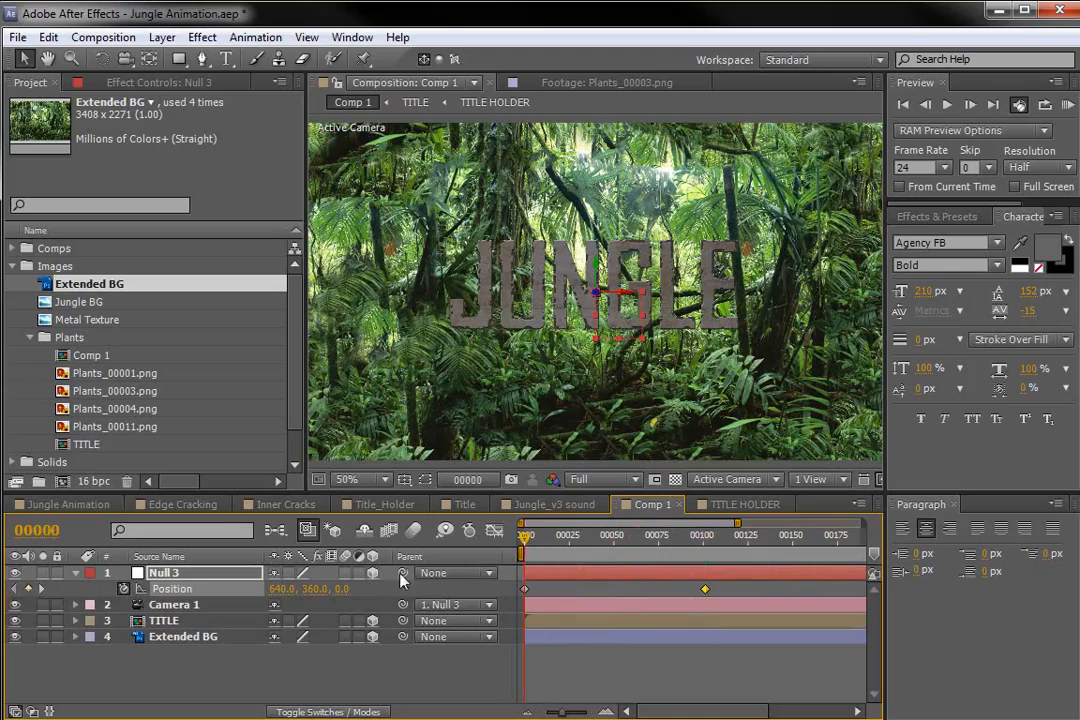
drag(588, 298, 621, 239)
mouse_move(525, 539)
mouse_down()
mouse_move(720, 541)
mouse_move(525, 545)
mouse_up()
- Enlarge and reposition the Extended BG layer so it fills the whole frame at frame 0, and check the camera move
click(552, 641)
scroll(445, 235, down, 2)
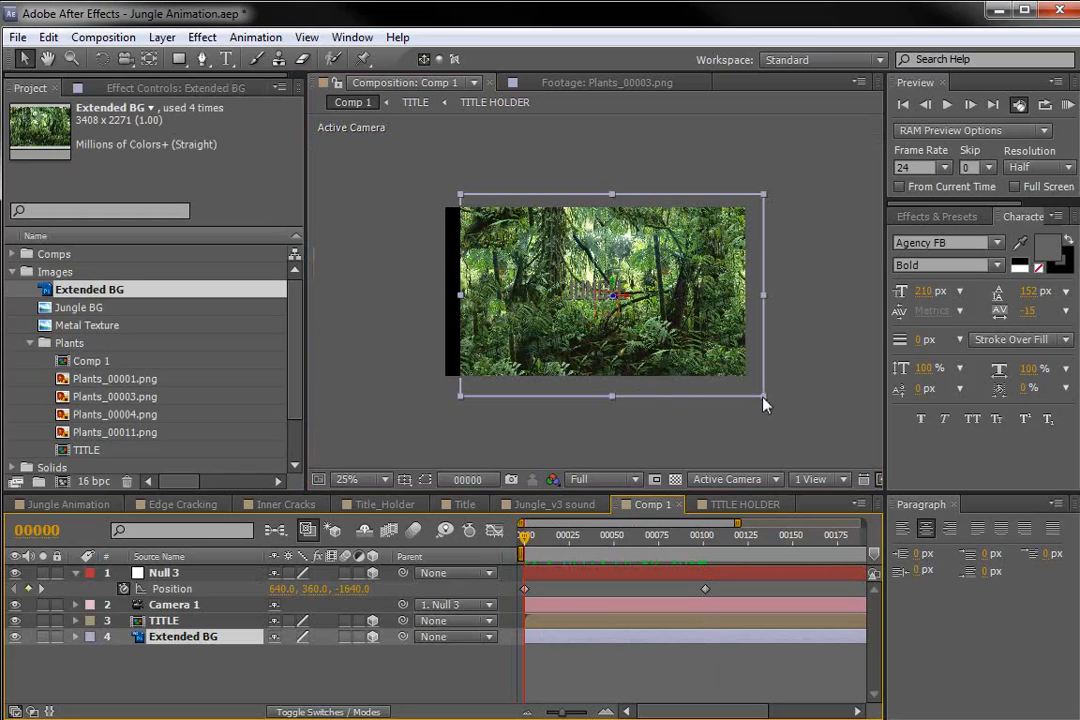
mouse_move(526, 537)
mouse_down()
mouse_move(709, 553)
mouse_move(547, 571)
mouse_move(525, 545)
mouse_up()
scroll(597, 368, up, 2)
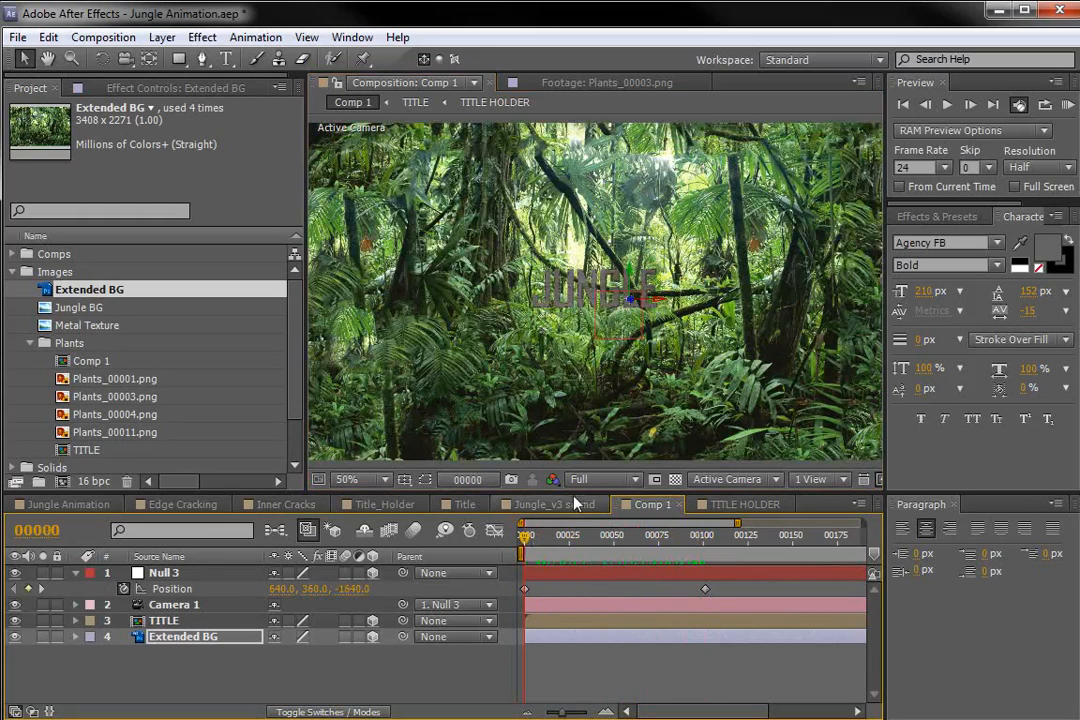
drag(535, 540, 447, 573)
key(Return)
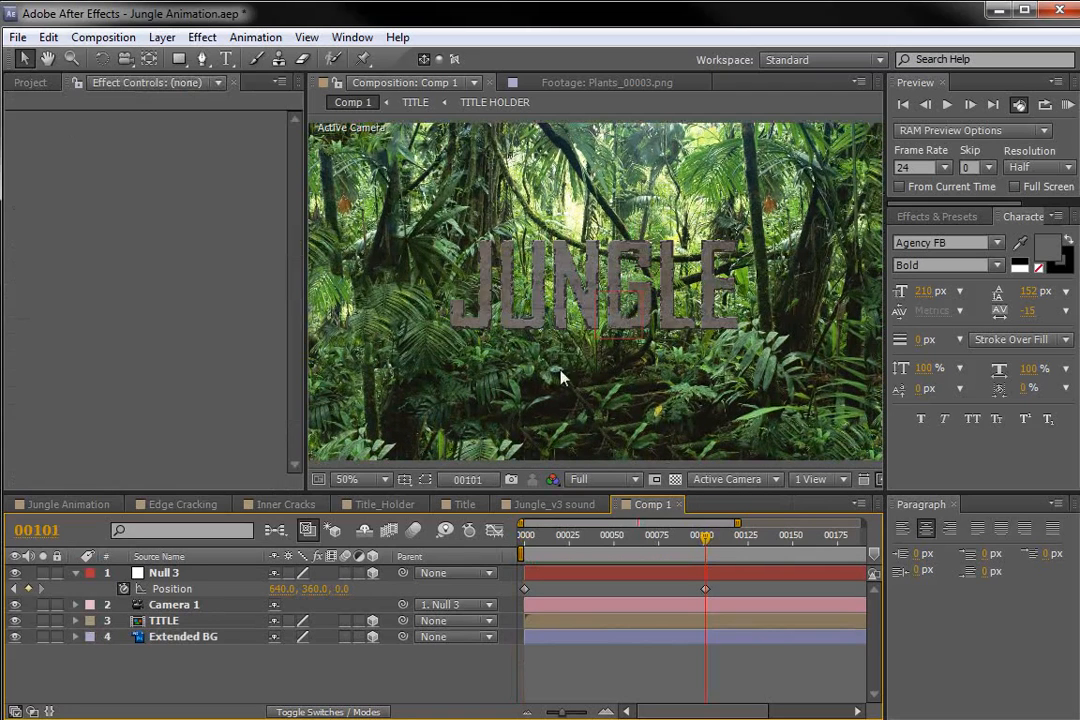
- Enlarge the JUNGLE text in the TITLE HOLDER comp, inspect it in the TITLE comp, and return to Comp 1
double_click(163, 624)
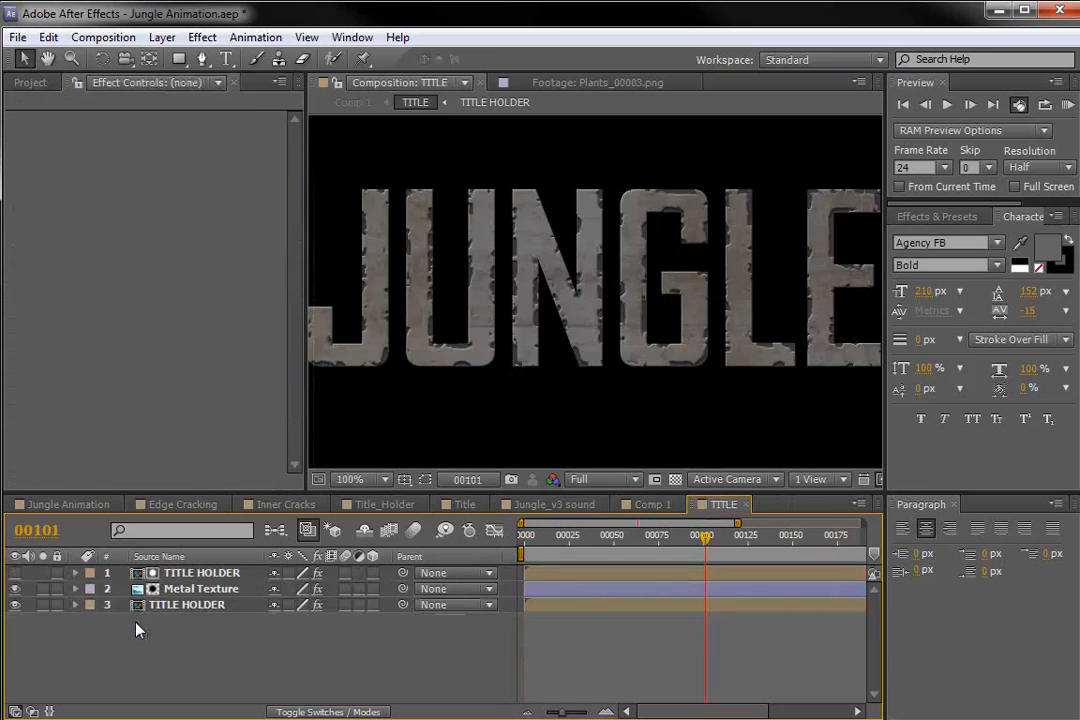
key(comma)
key(comma)
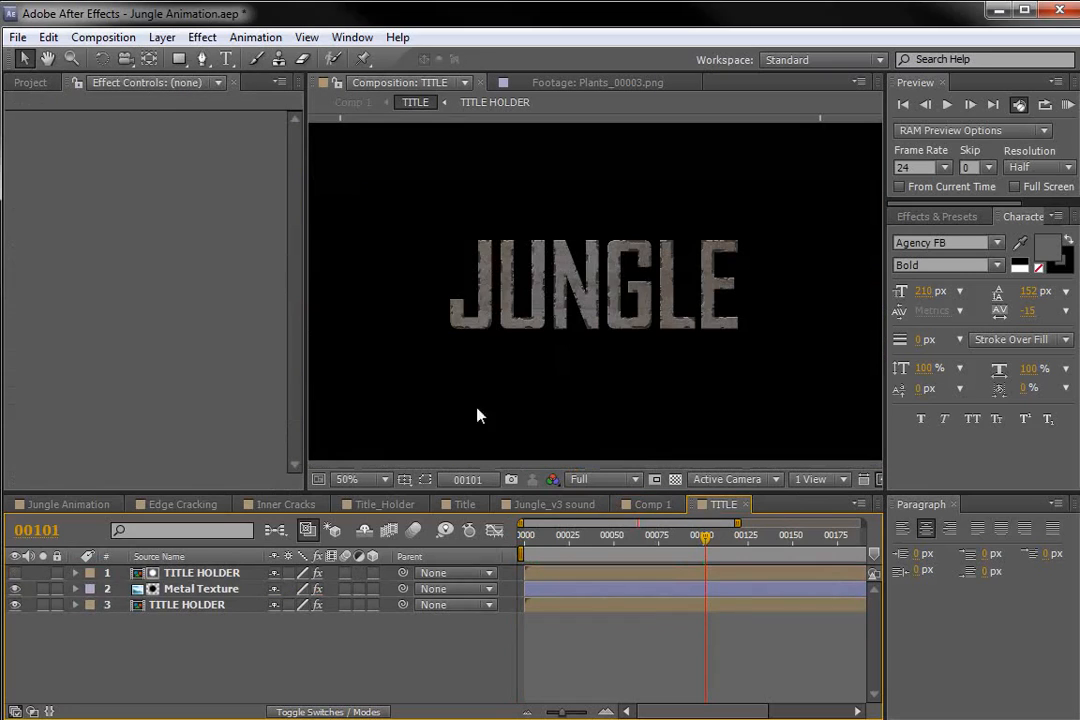
double_click(193, 606)
drag(738, 246, 807, 213)
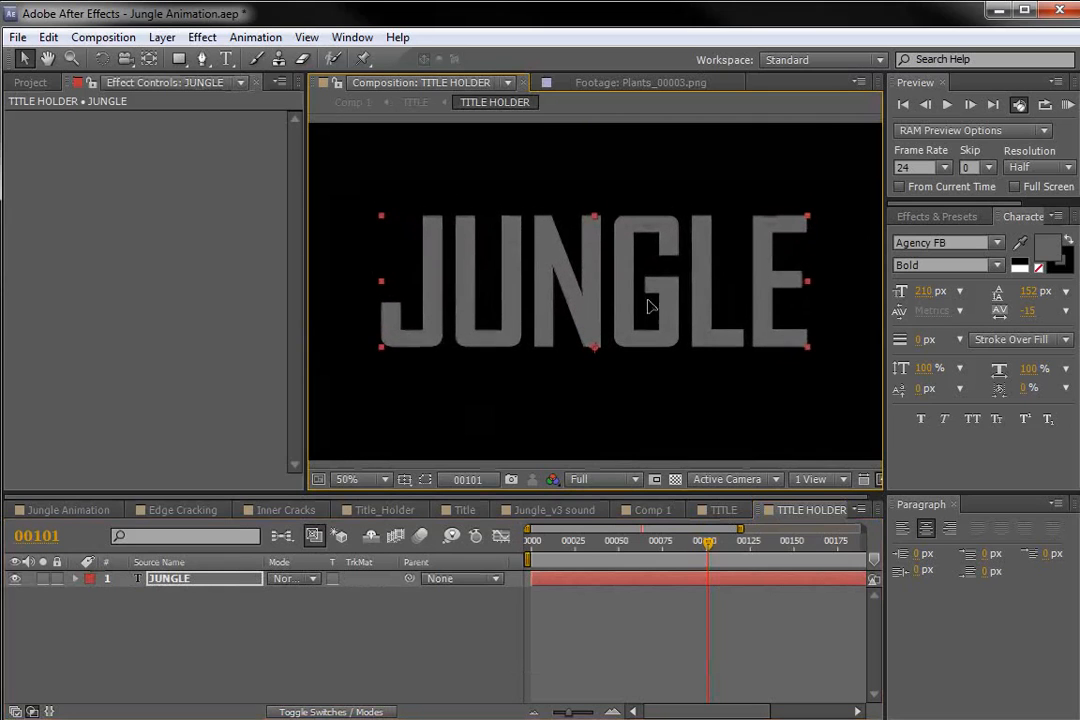
click(720, 511)
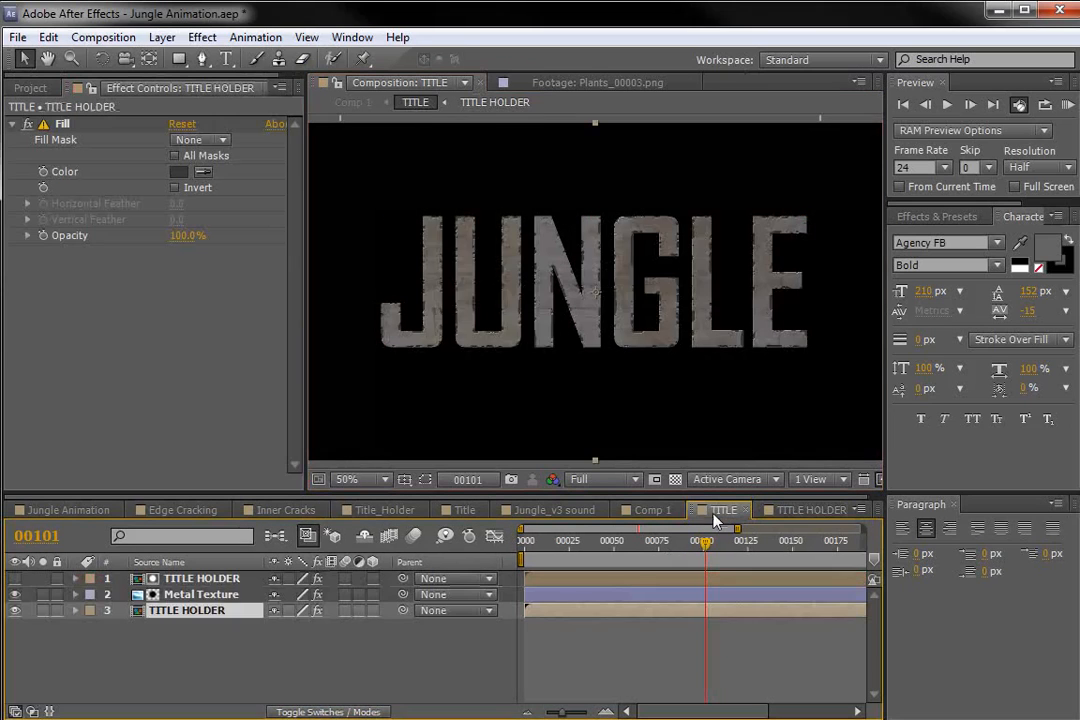
key(grave)
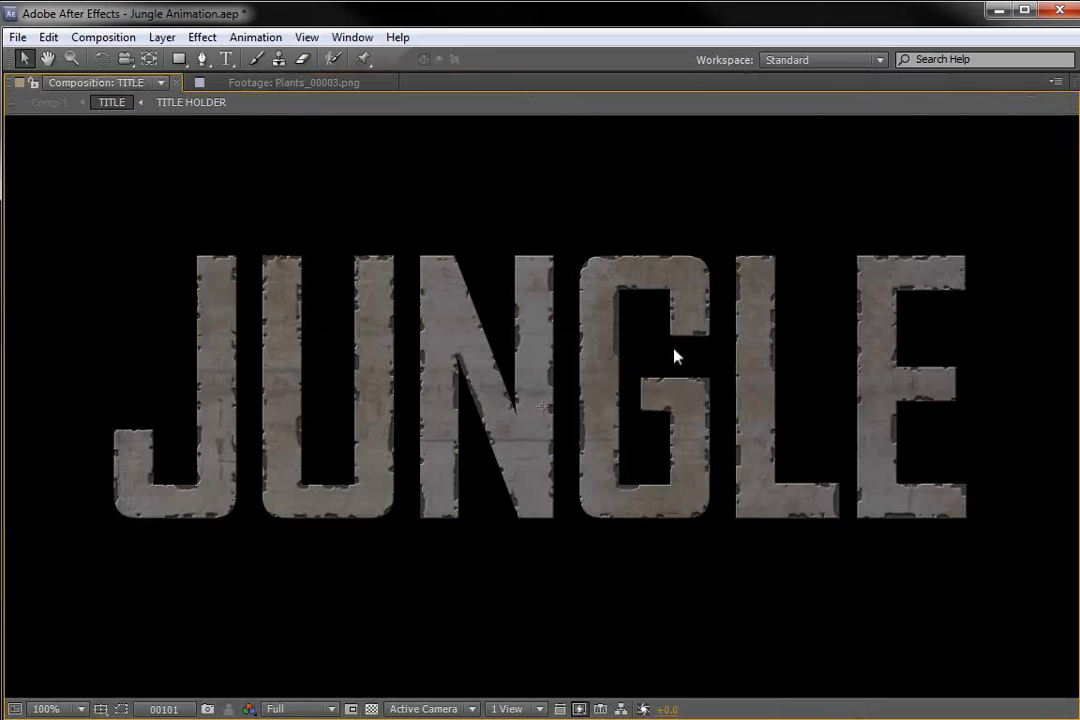
key(grave)
click(660, 510)
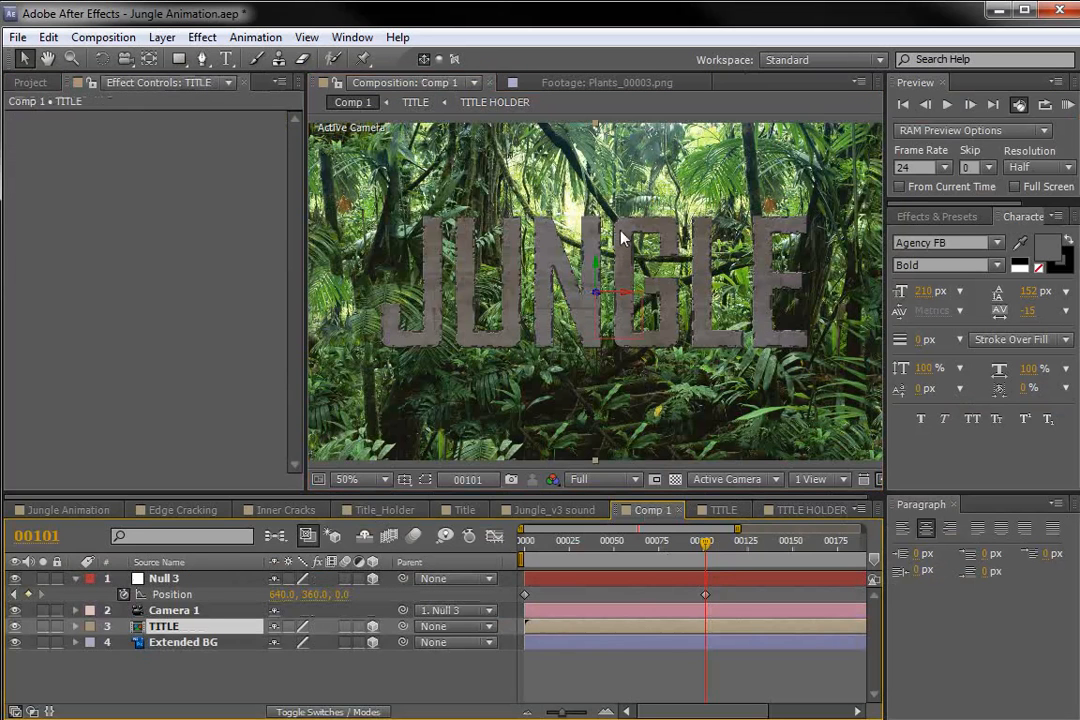
mouse_move(703, 560)
mouse_down()
mouse_move(646, 542)
mouse_move(704, 542)
mouse_up()
- Add Plants_00011.png to Comp 1 directly above the TITLE layer
click(30, 82)
click(110, 373)
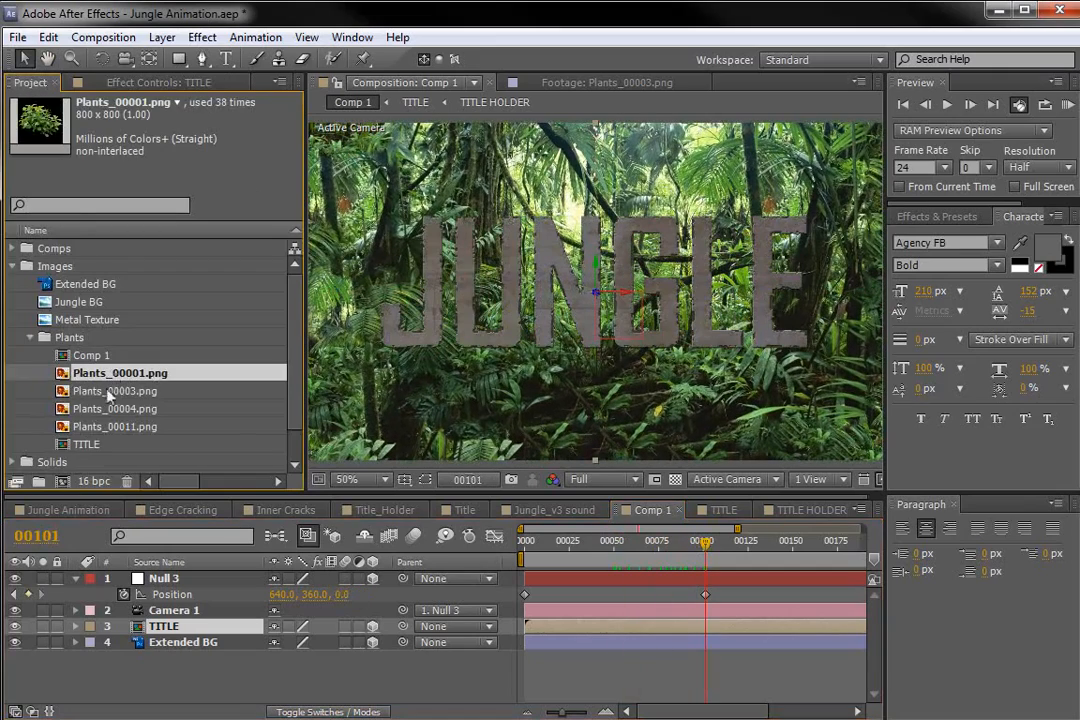
drag(110, 430, 203, 626)
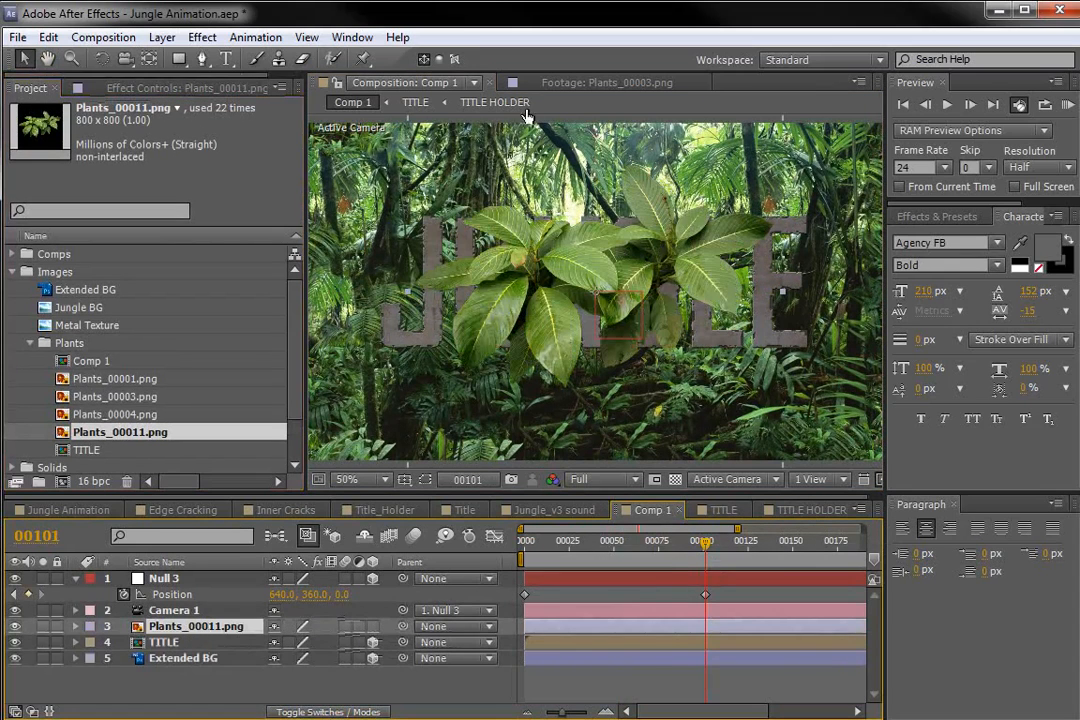
- Apply the Tint effect to the Plants_00011.png layer and map white to a light green
click(218, 39)
mouse_move(277, 212)
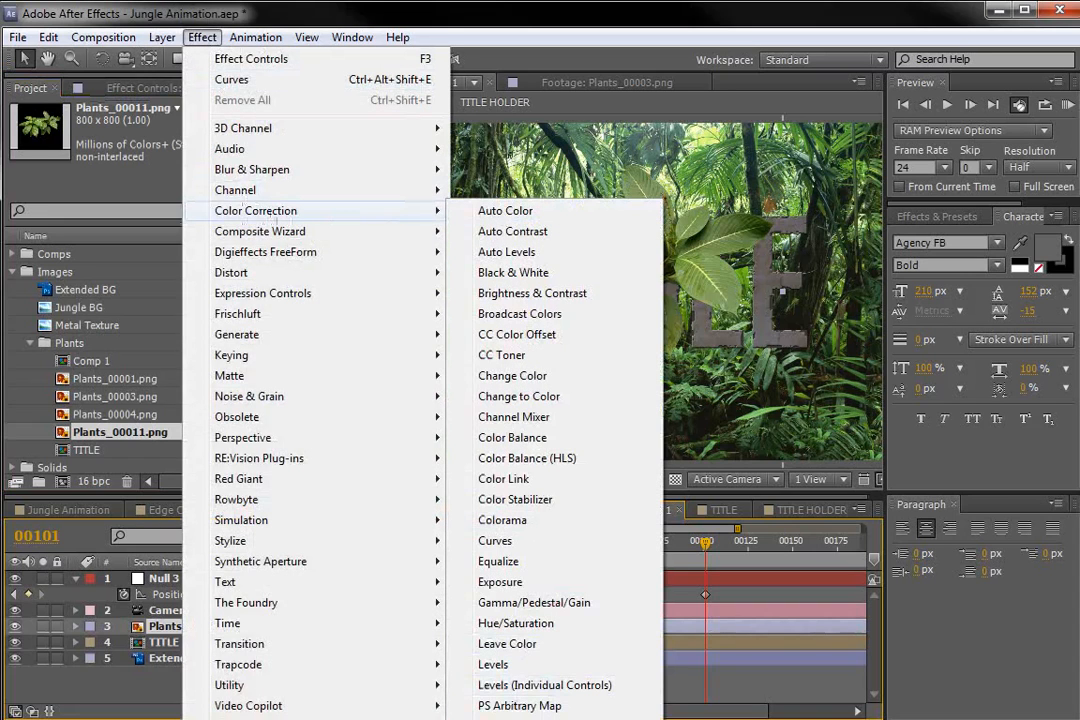
click(520, 718)
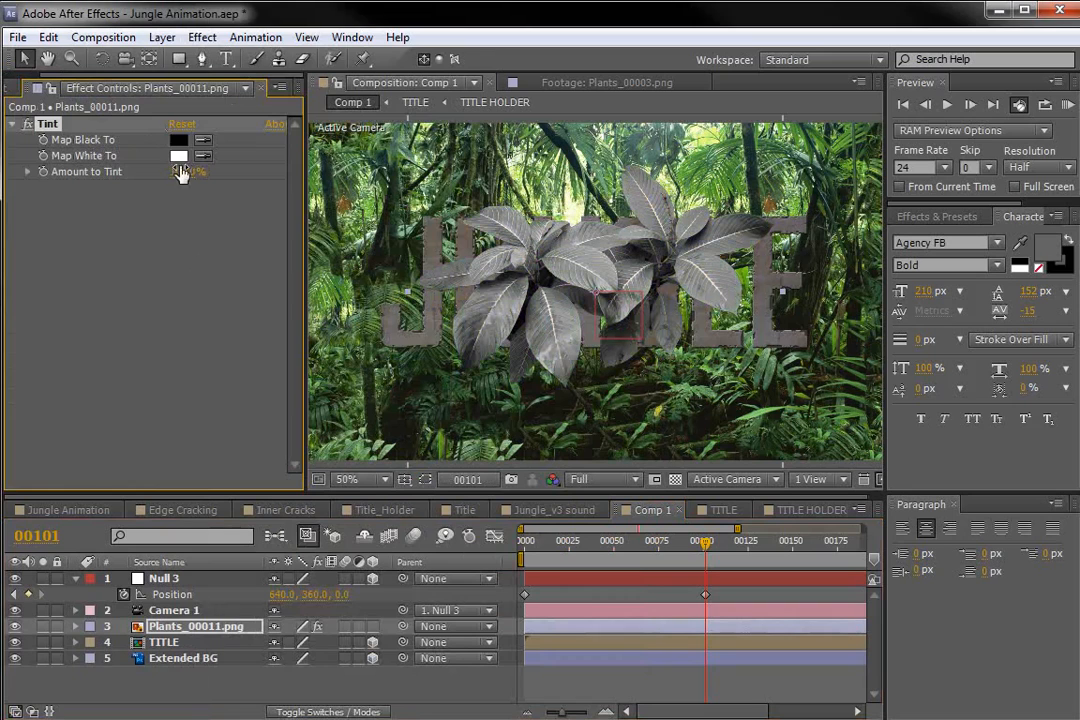
click(179, 157)
click(692, 540)
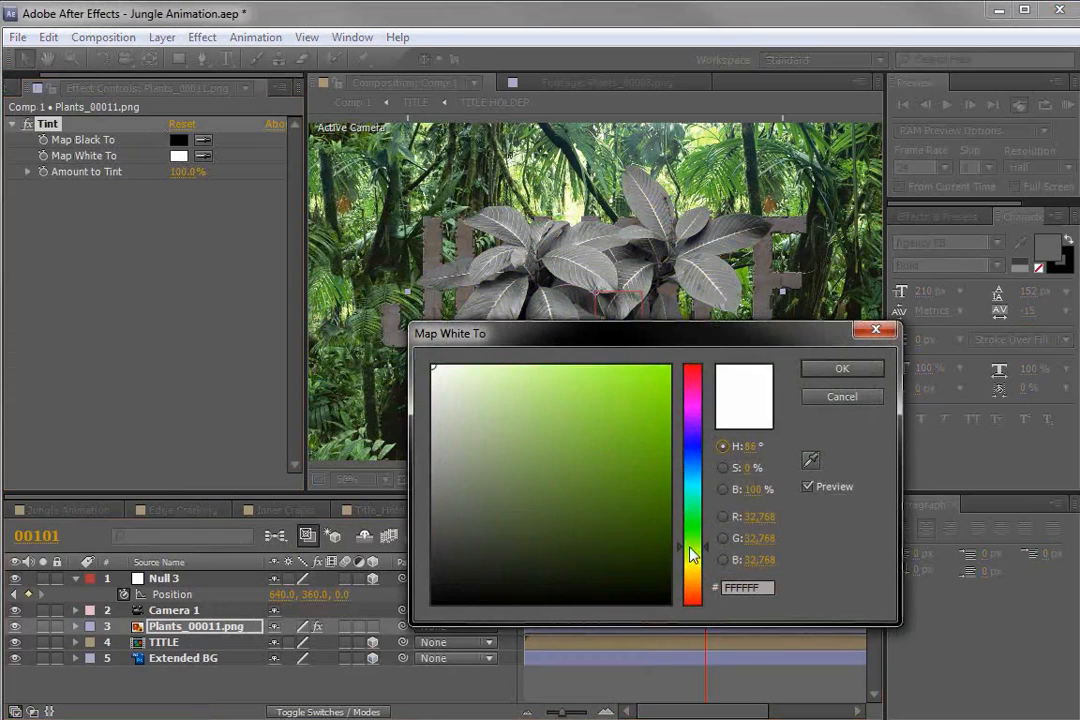
drag(668, 370, 580, 385)
click(842, 368)
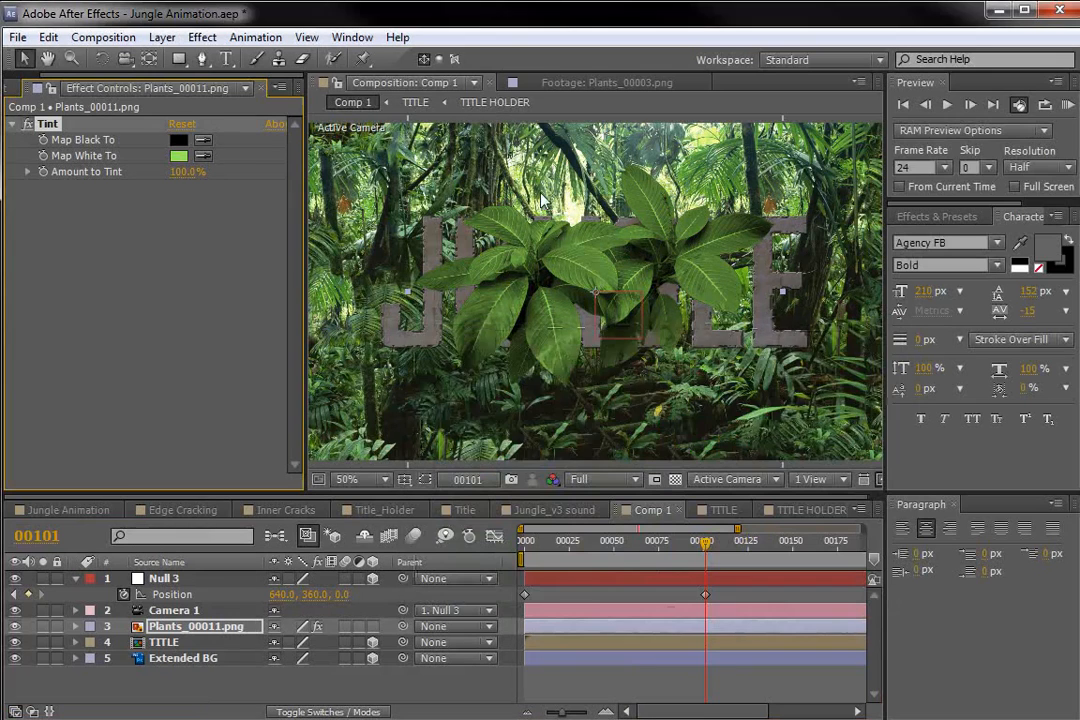
- Compare the plant with and without the tint, and set Amount to Tint to 78%
scroll(648, 311, up, 2)
click(27, 123)
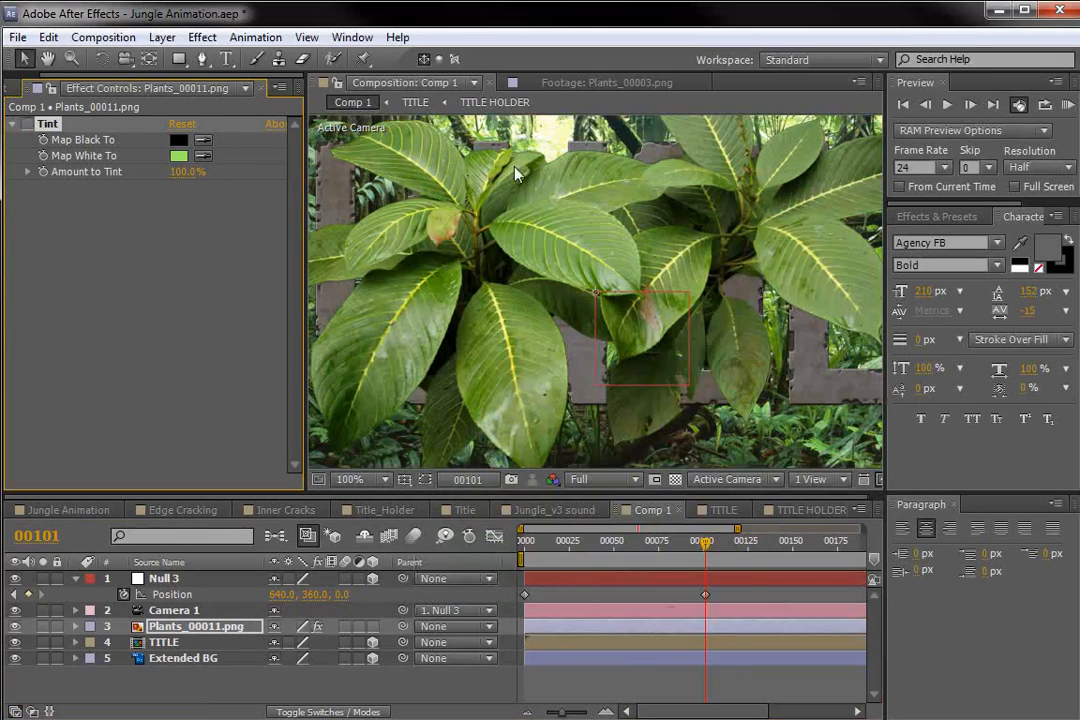
click(27, 124)
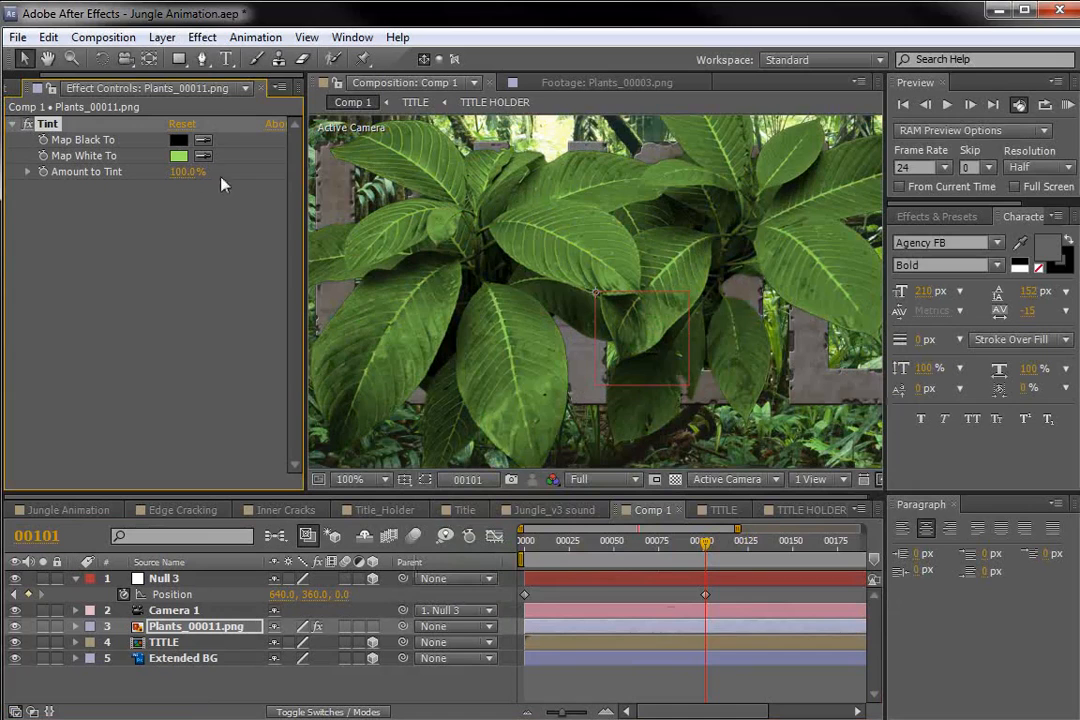
drag(186, 173, 176, 172)
scroll(487, 263, down, 2)
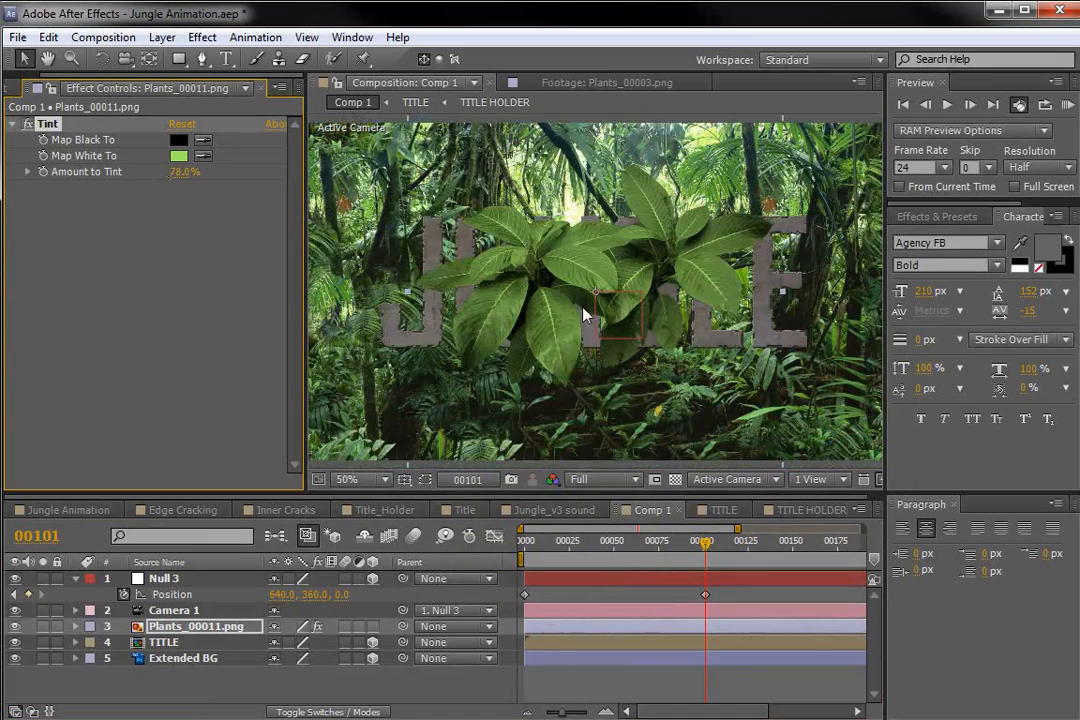
- Move the plant down over the lower part of the title and add the Curves effect to its layer
click(200, 37)
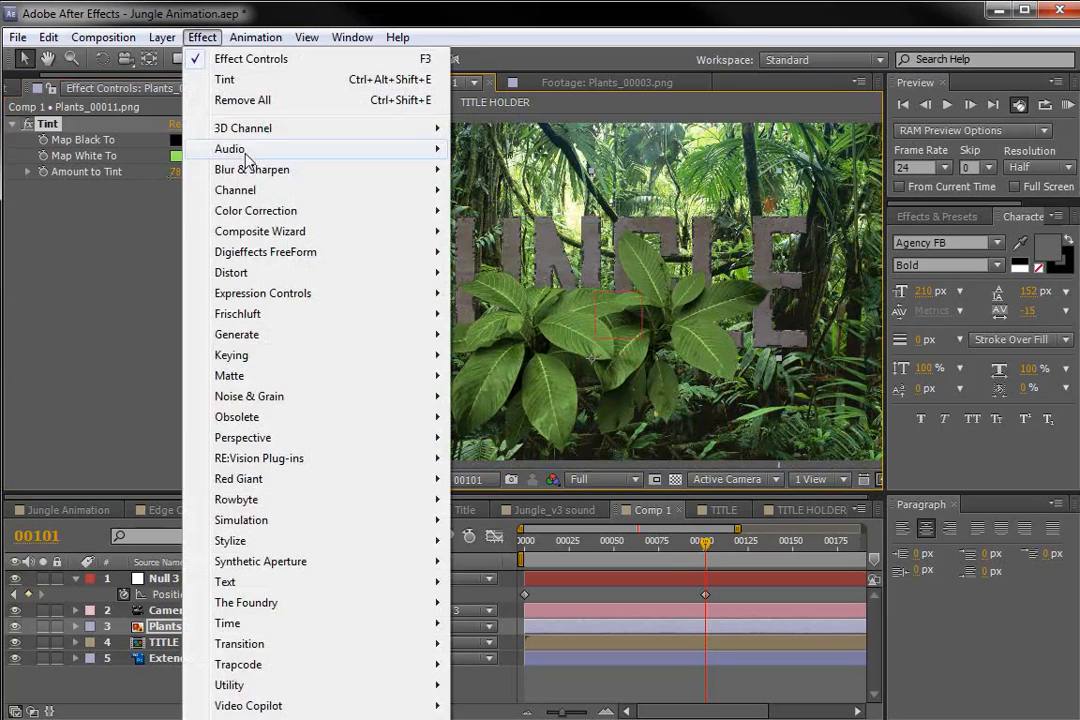
mouse_move(260, 212)
click(500, 545)
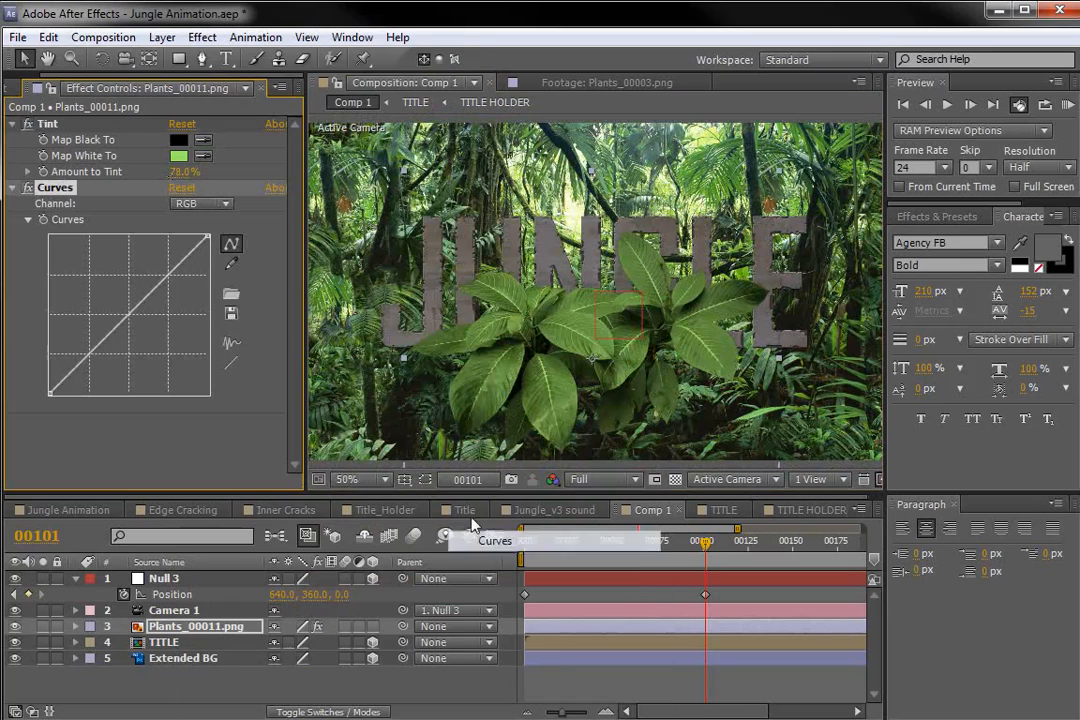
- In the plant's Curves effect, raise the green channel's midpoint slightly and lower the blue channel's midpoint slightly
click(205, 203)
click(216, 265)
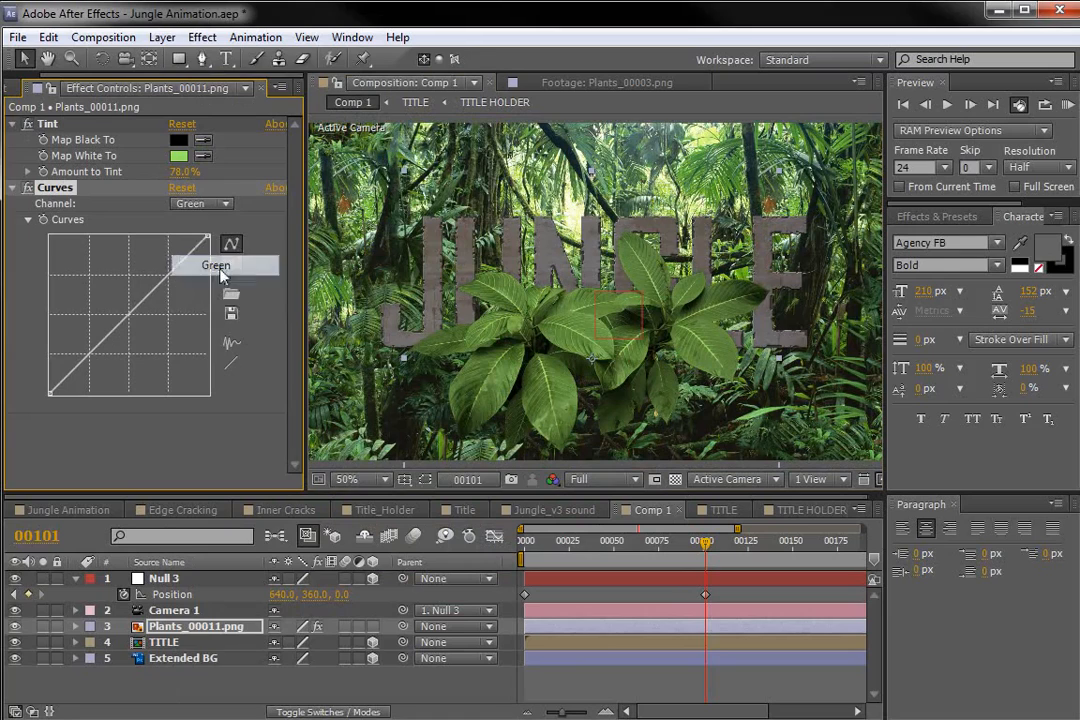
click(136, 306)
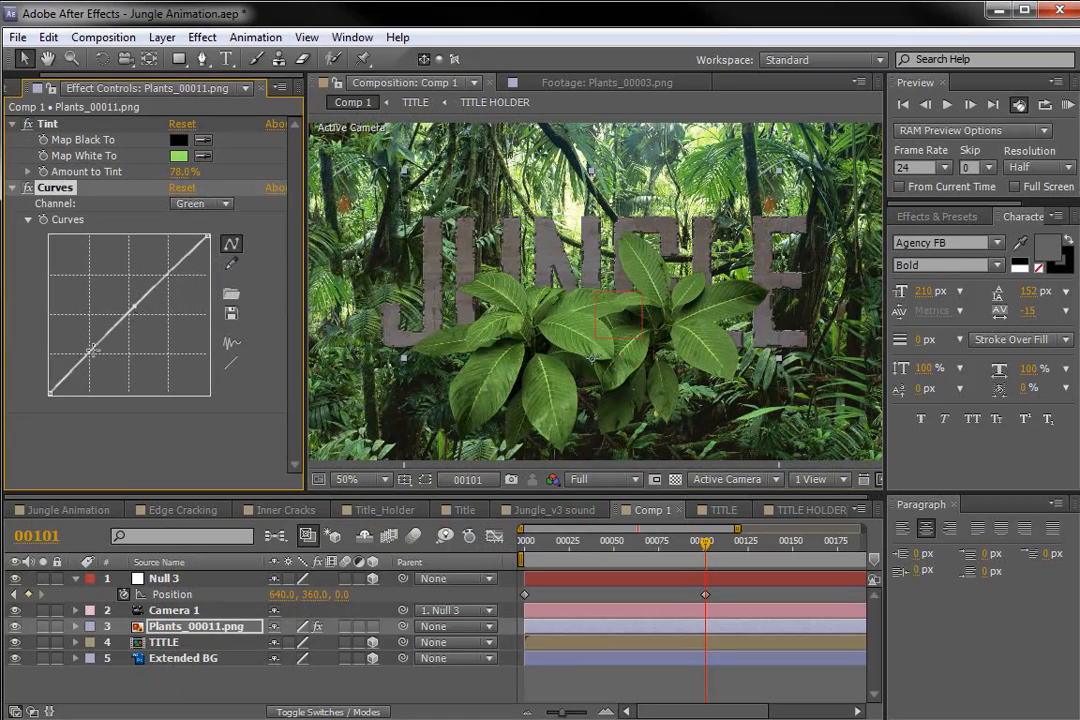
click(205, 203)
click(212, 286)
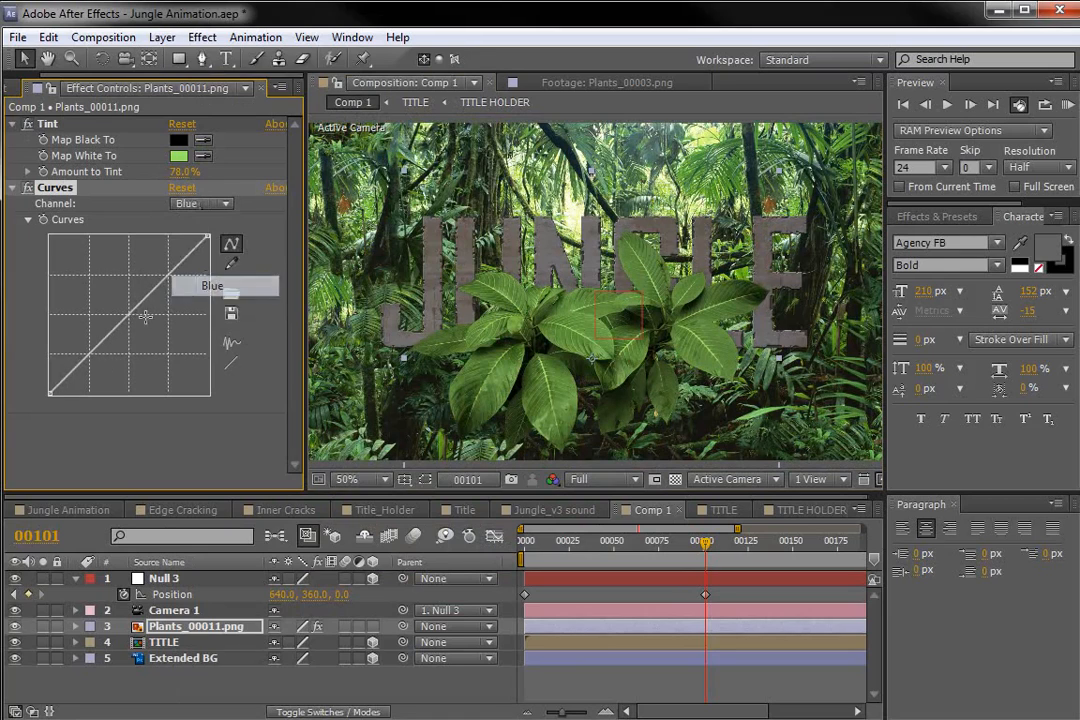
drag(146, 317, 138, 323)
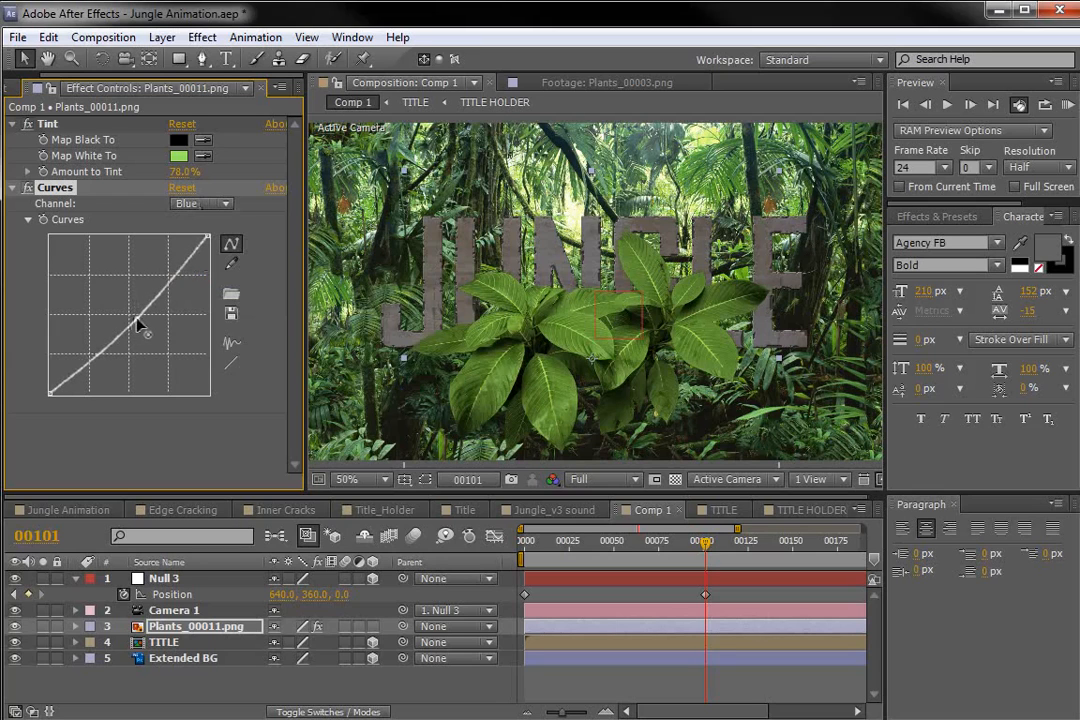
- Turn the plant into a 3D layer, bring it closer to the camera and move it below the left letters of the title
drag(563, 358, 458, 312)
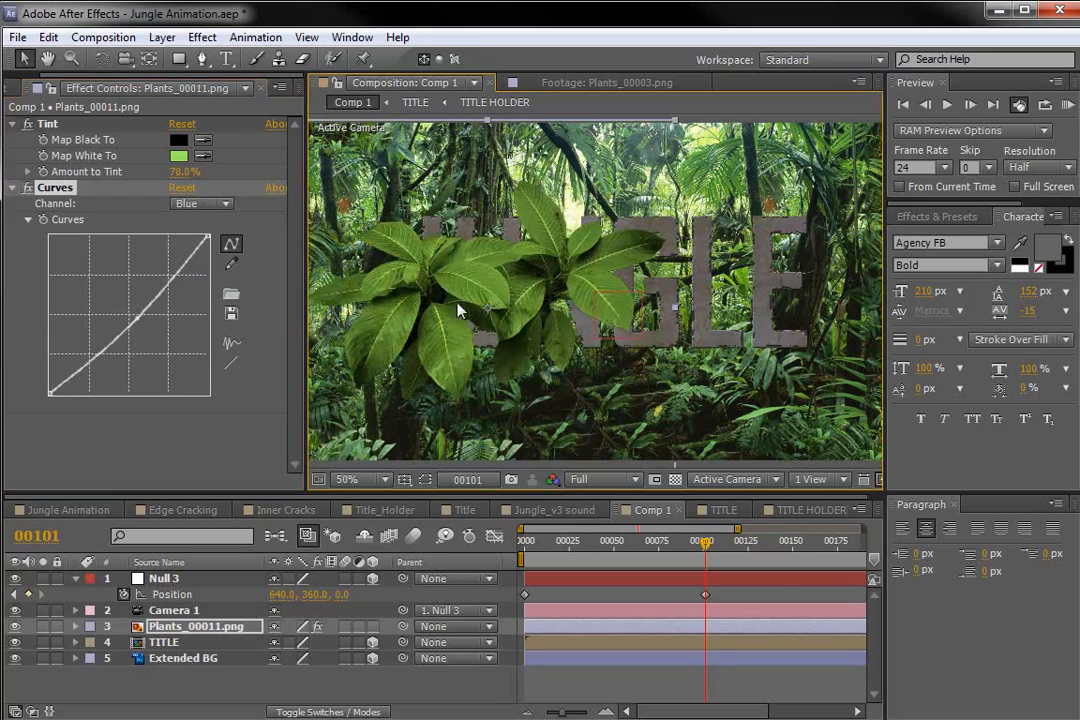
click(205, 630)
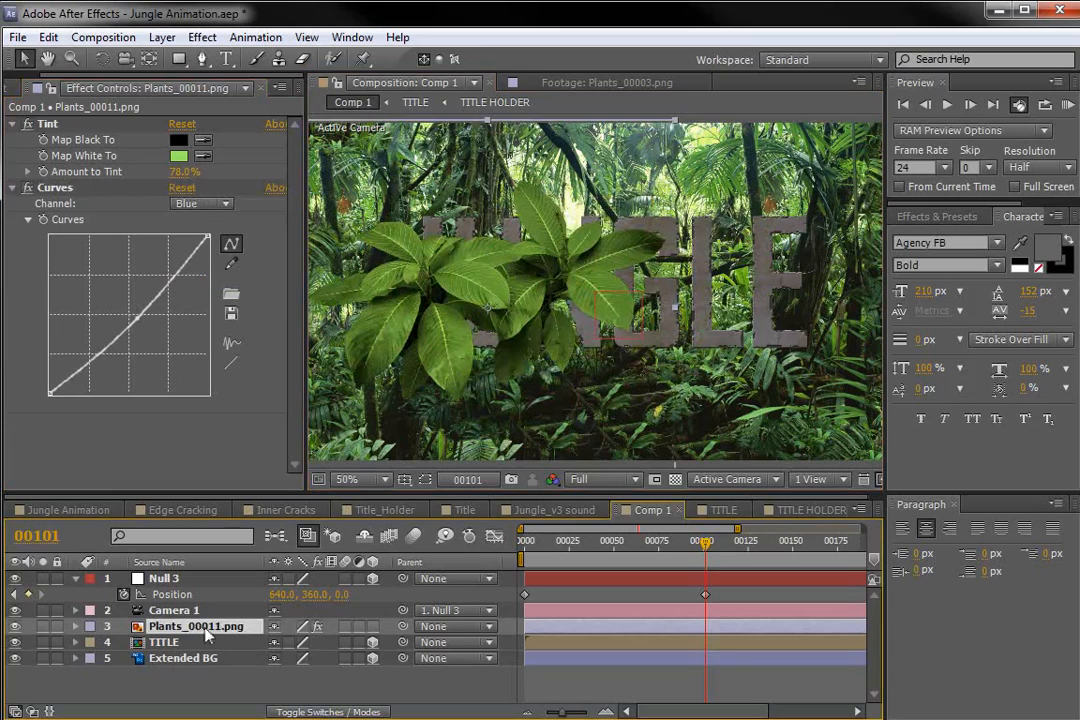
drag(519, 304, 508, 327)
mouse_move(697, 549)
mouse_down()
mouse_move(651, 549)
mouse_move(697, 549)
mouse_up()
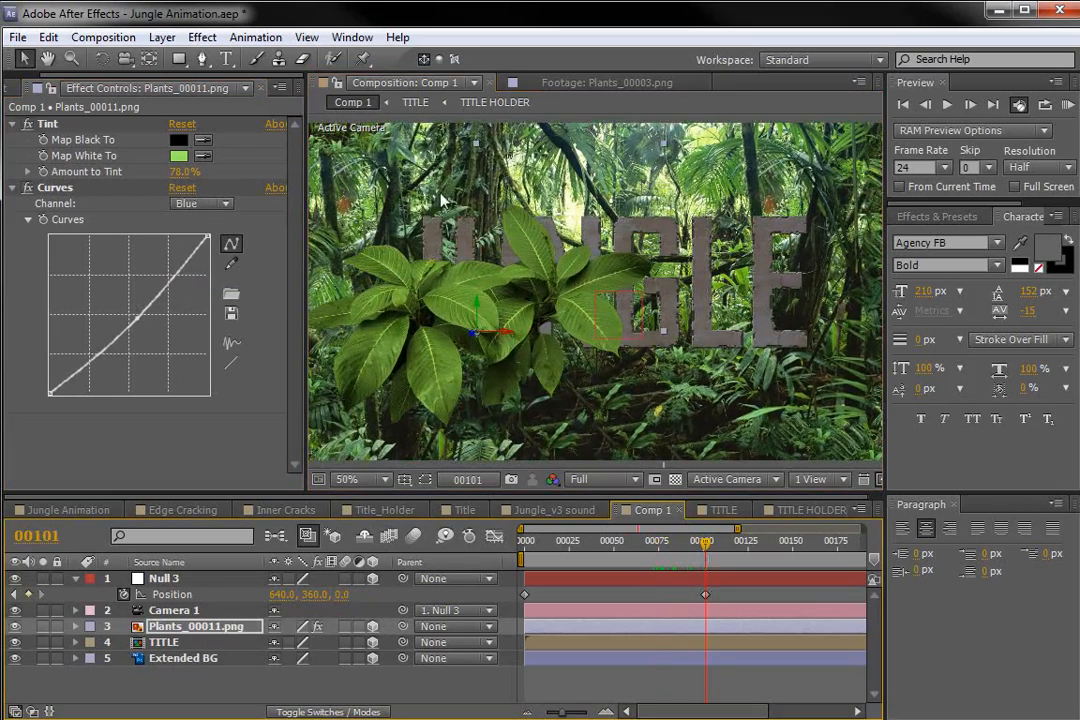
drag(475, 337, 450, 337)
drag(547, 264, 523, 381)
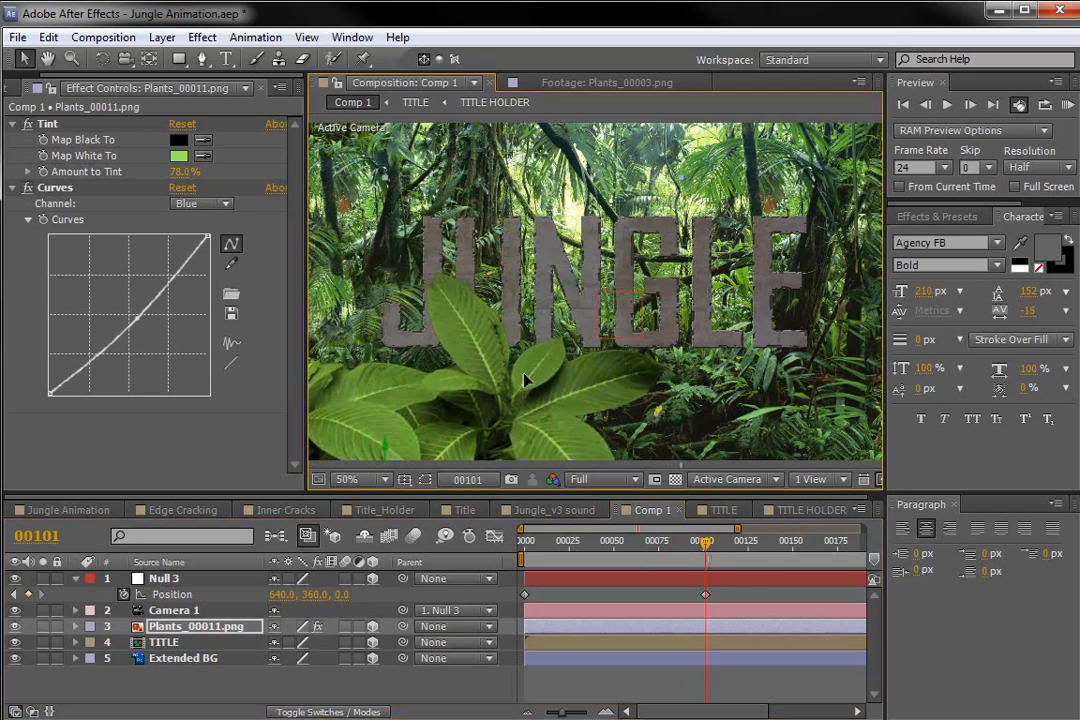
- Scale the plant to 52.3% and place it at the foot of the title's J, checking it at frame 49
key(s)
drag(366, 651, 305, 650)
drag(420, 362, 415, 346)
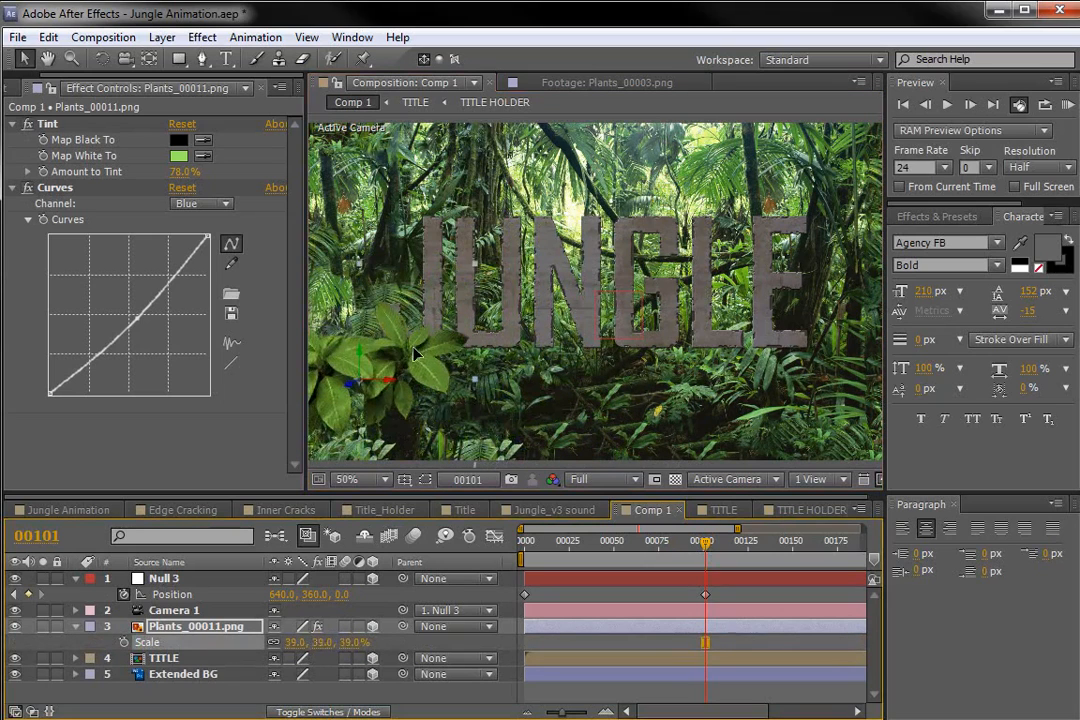
drag(485, 263, 520, 230)
click(625, 545)
drag(625, 548, 612, 545)
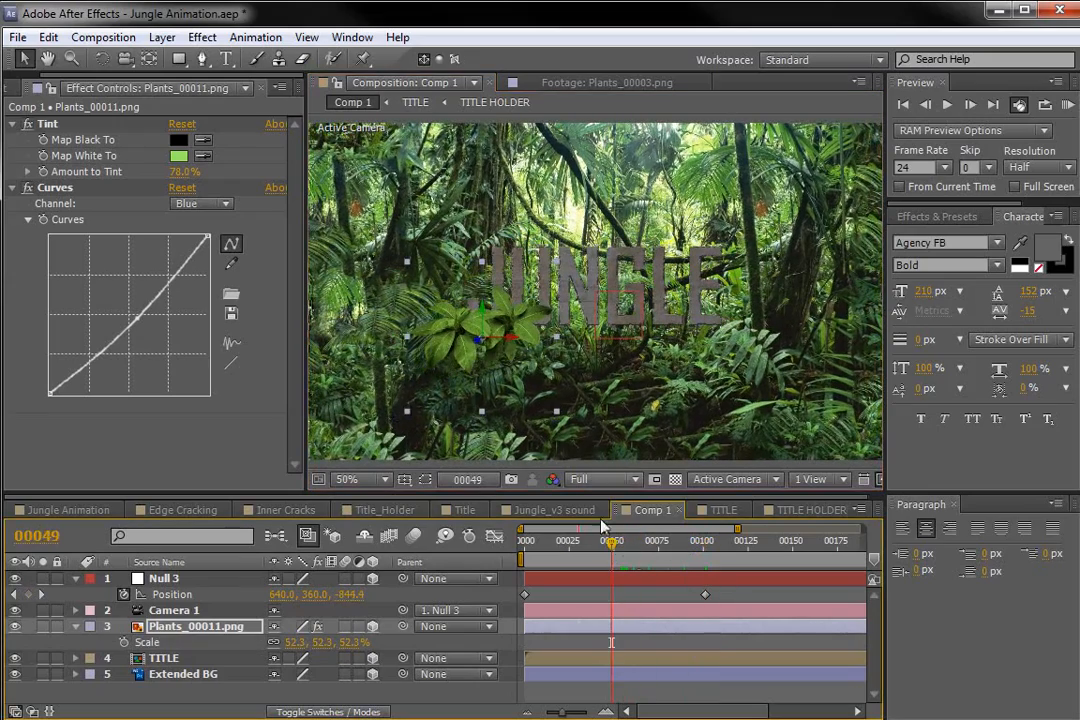
- Duplicate the plant, bring the copy close to the camera right below the title's end, rotate it, and check it at frame 0
key(ctrl+d)
drag(476, 345, 390, 380)
drag(530, 248, 706, 362)
key(w)
drag(600, 345, 640, 352)
key(v)
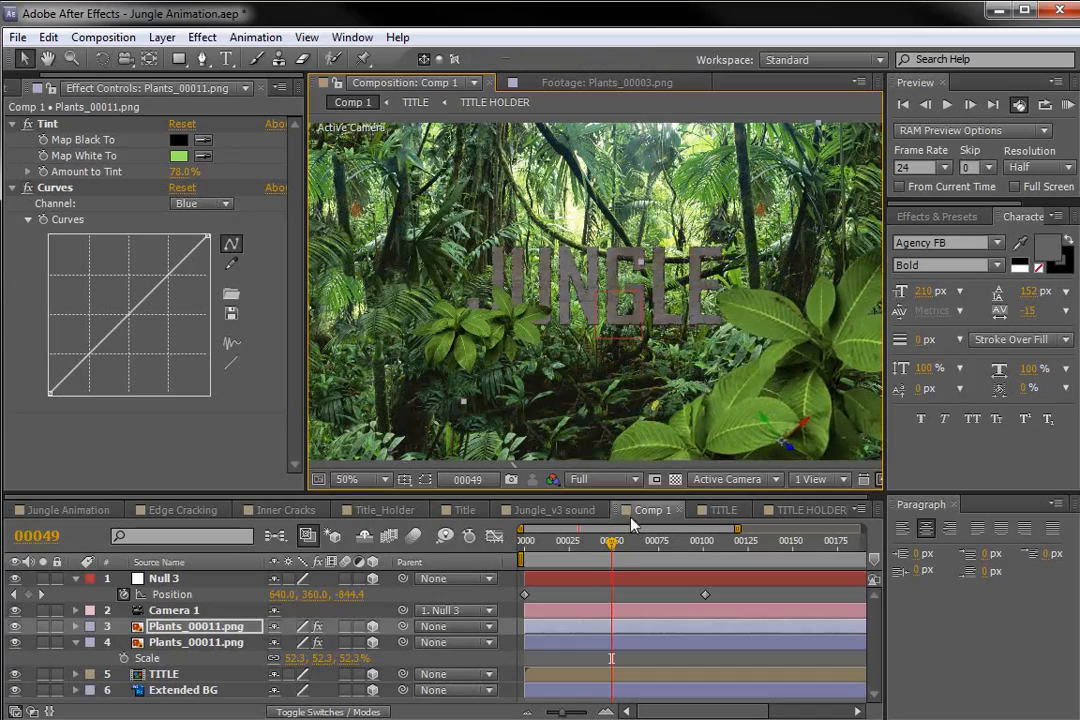
drag(611, 541, 467, 572)
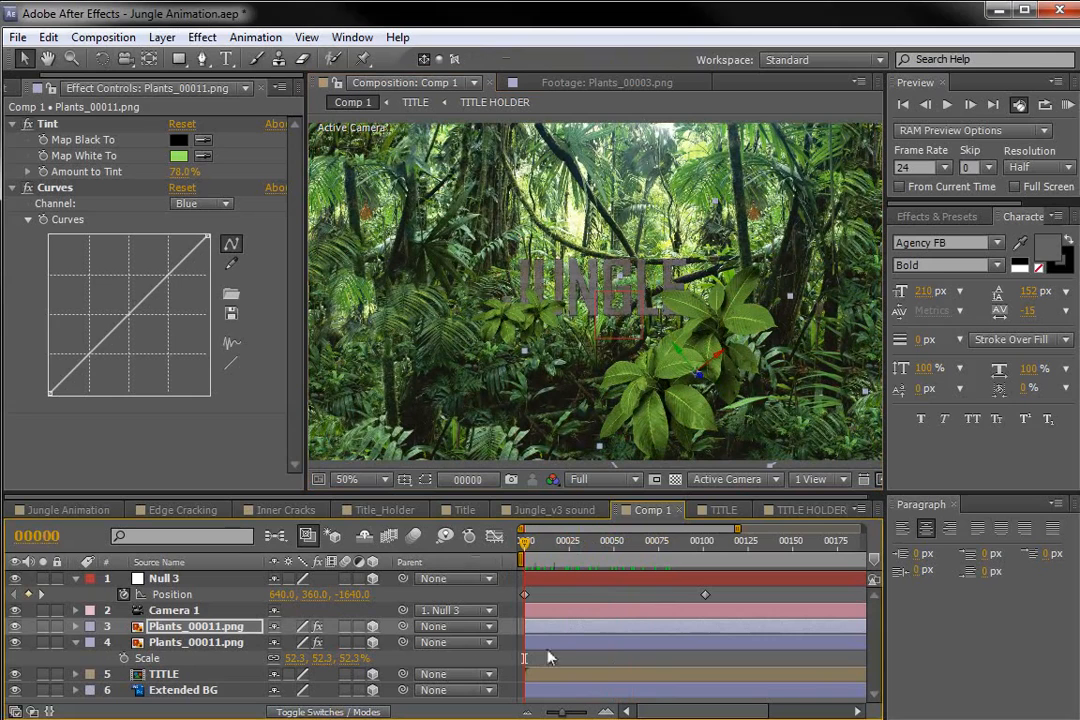
- Duplicate the foreground plant again, rotate the copy to a different angle and place it beside the large plant below the title's end
key(ctrl+d)
drag(676, 390, 484, 356)
key(w)
key(v)
drag(524, 541, 610, 549)
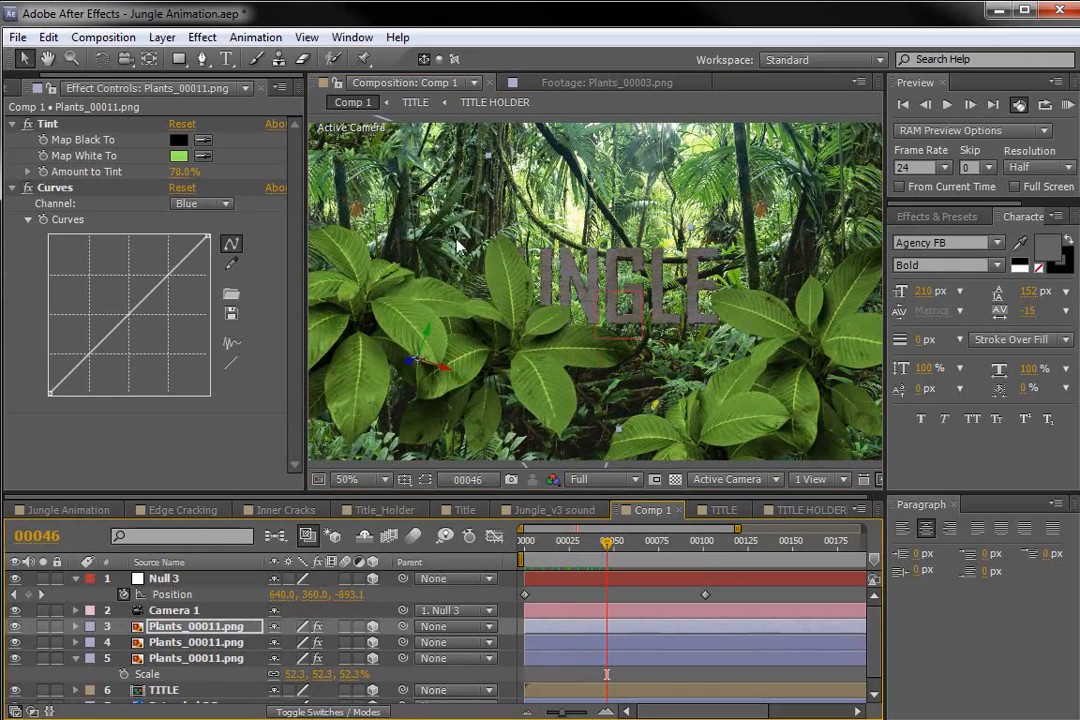
drag(380, 337, 754, 442)
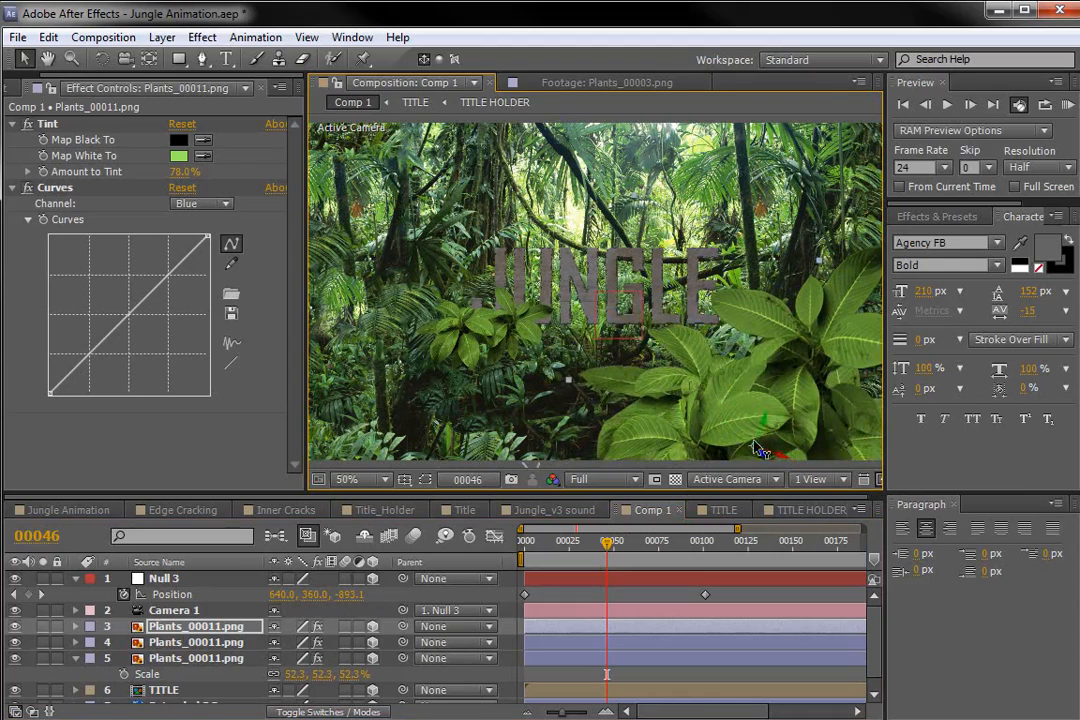
- Check the camera move between frames 26 and 49 and refine the newest plant's position against the large foreground plant
drag(607, 543, 570, 548)
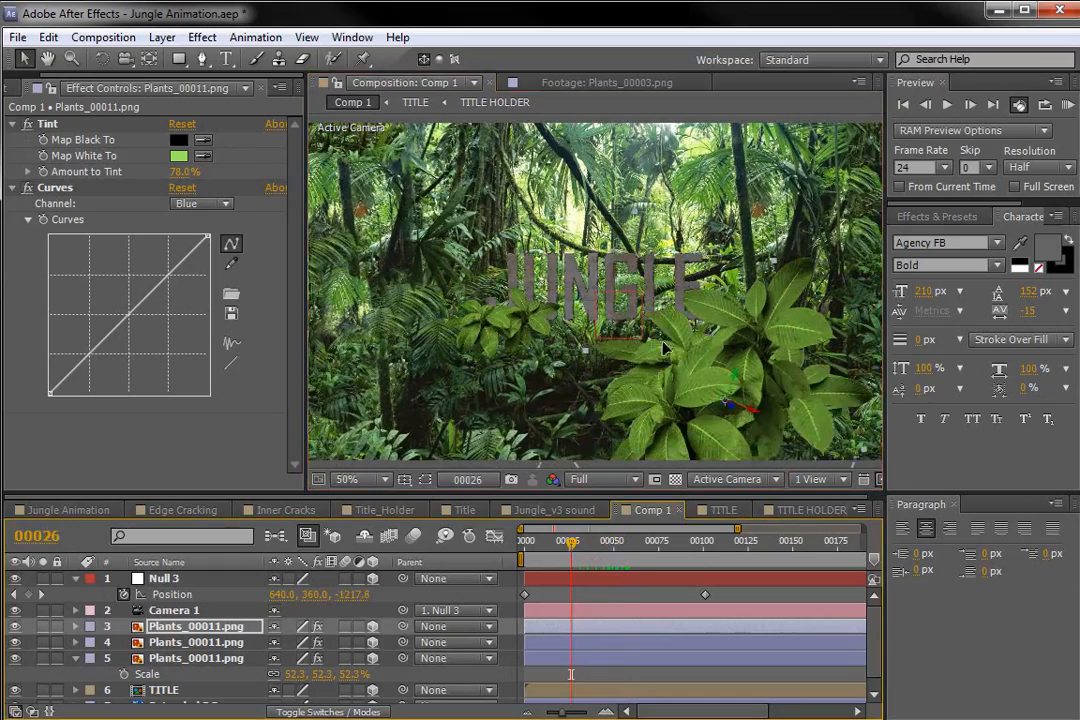
mouse_move(570, 543)
mouse_down()
mouse_move(630, 543)
mouse_move(591, 543)
mouse_up()
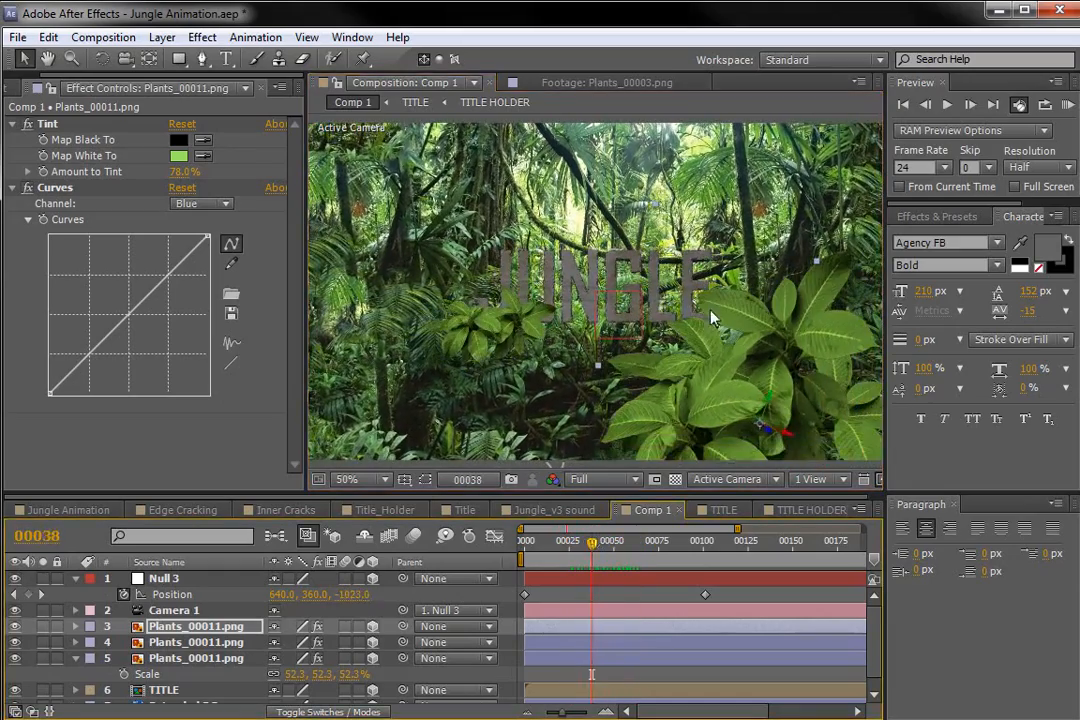
drag(750, 424, 750, 410)
drag(591, 543, 611, 556)
mouse_move(700, 399)
mouse_down()
mouse_move(690, 401)
mouse_move(700, 384)
mouse_up()
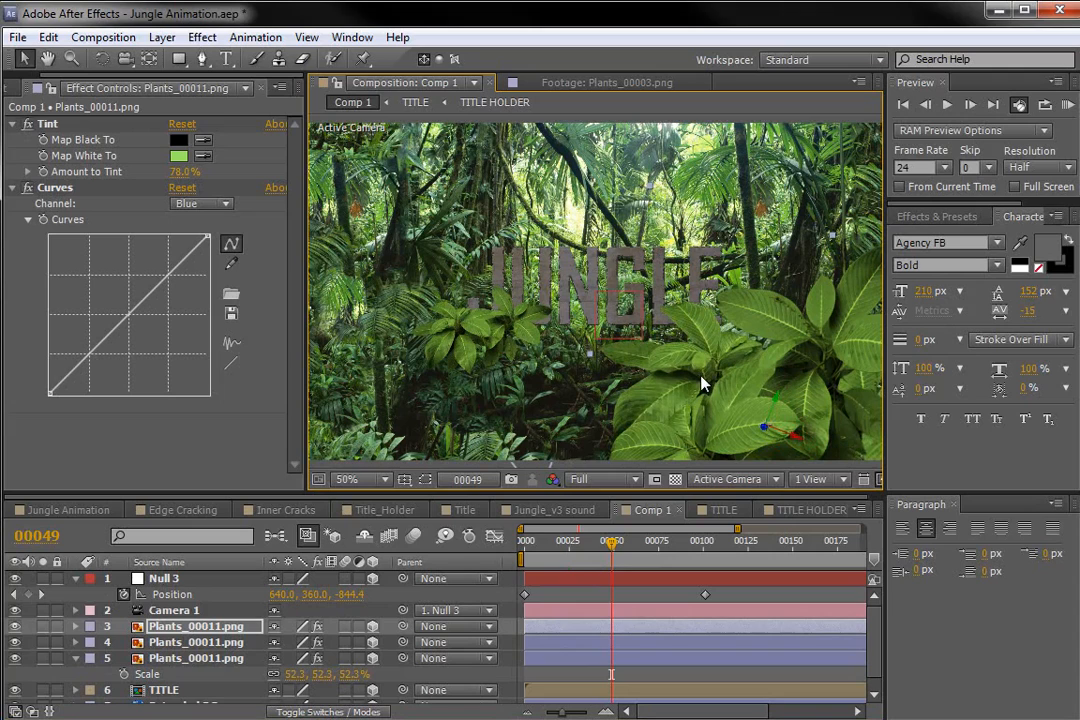
drag(700, 384, 729, 364)
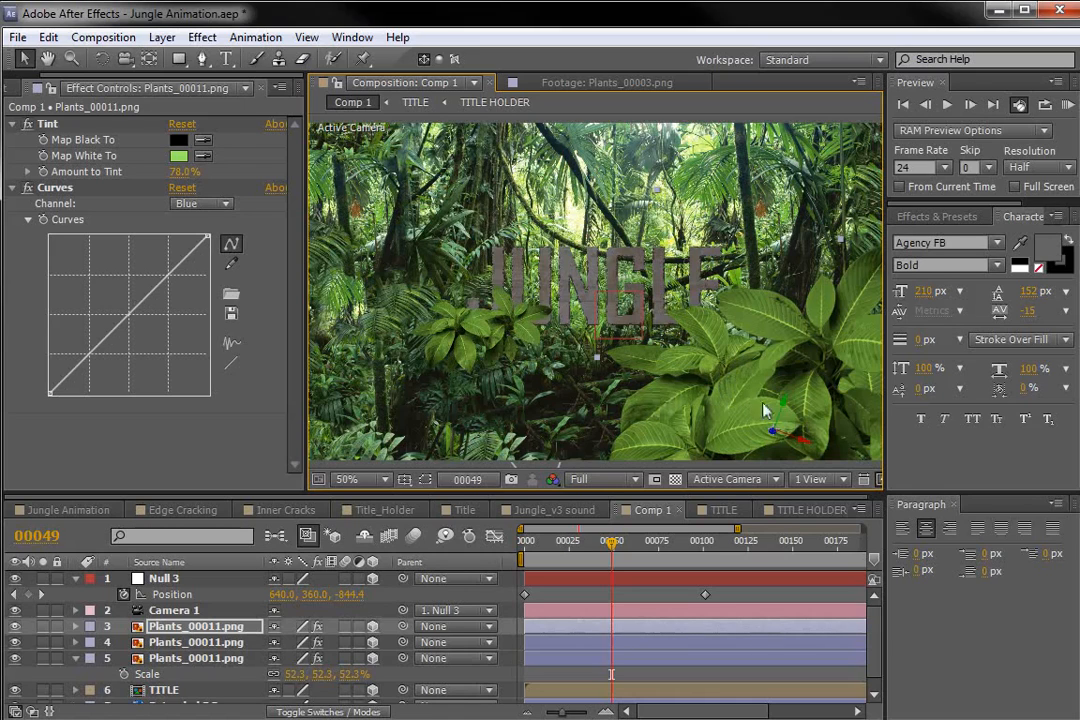
drag(703, 393, 697, 389)
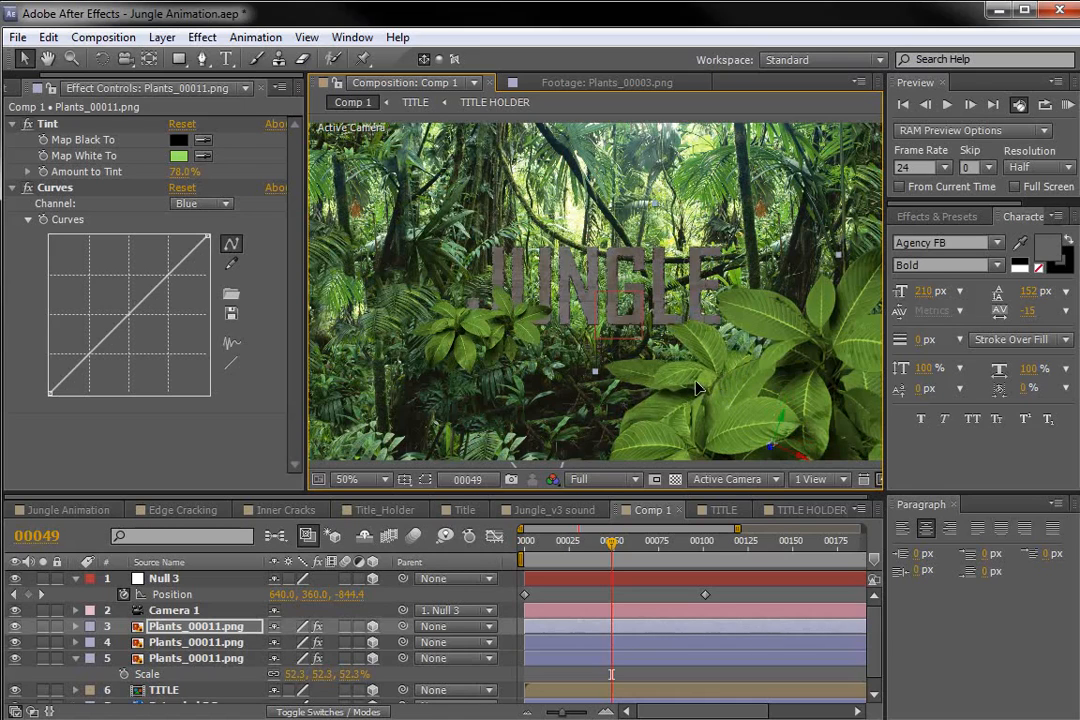
- Darken the newest plant by pulling down the midpoint of its RGB curve
click(210, 204)
click(205, 222)
drag(127, 318, 140, 325)
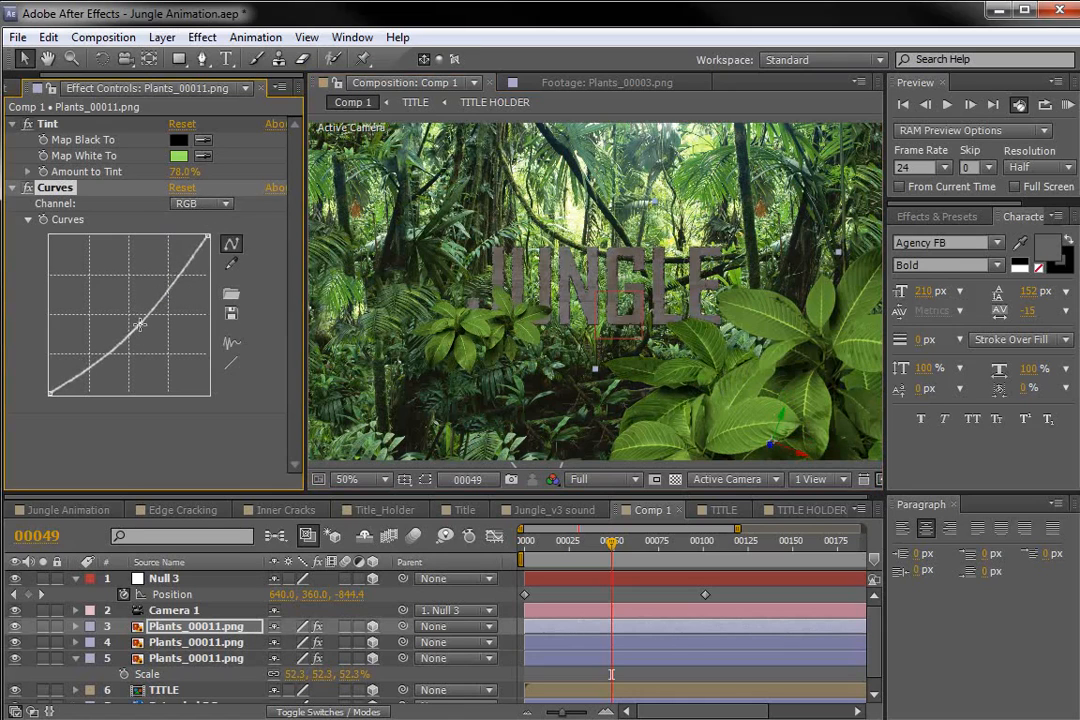
- Add a second Tint effect at 23% to the newest plant and tuck it further behind the large foreground plant
click(195, 37)
mouse_move(260, 210)
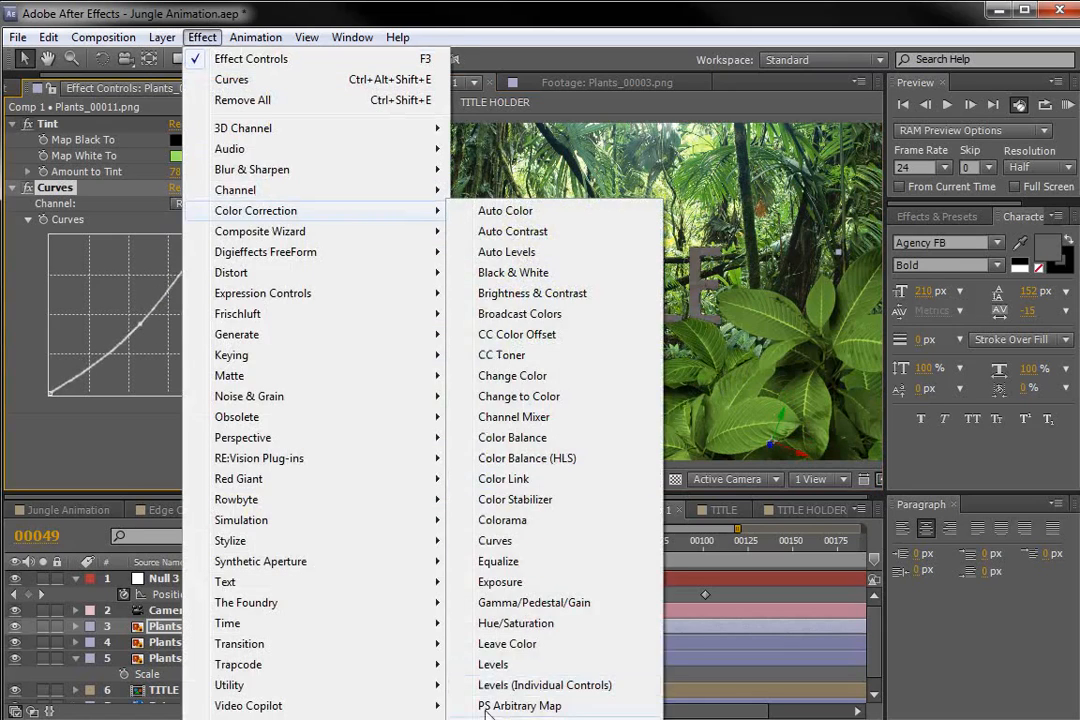
click(500, 705)
drag(186, 468, 84, 438)
drag(178, 468, 185, 468)
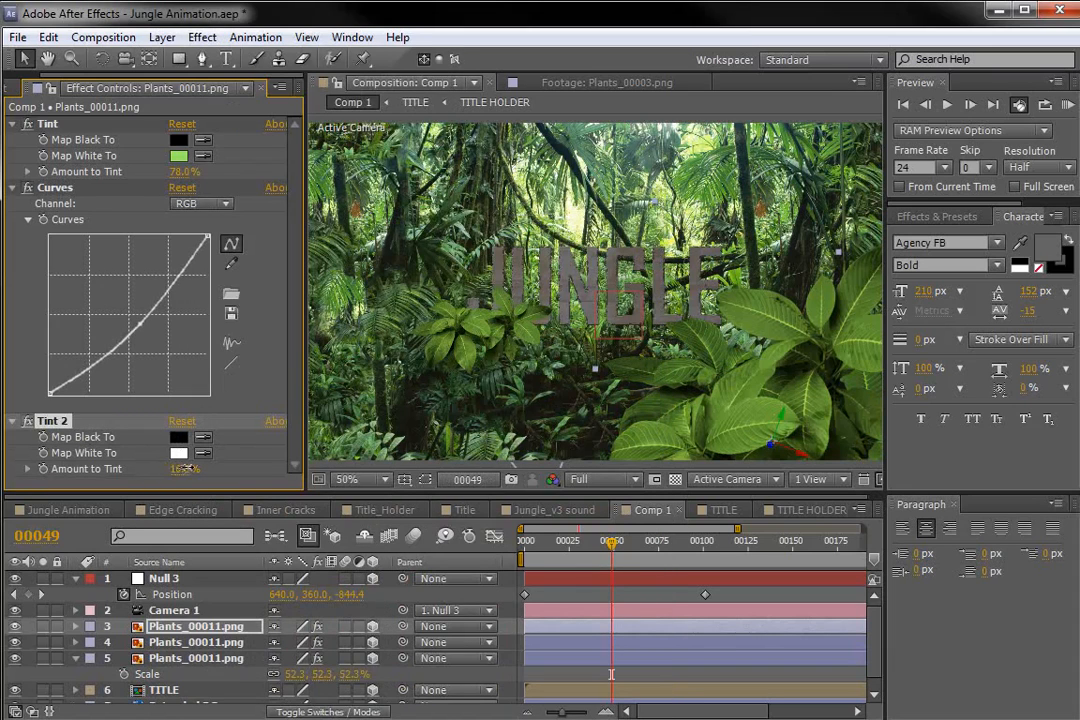
click(698, 384)
mouse_move(141, 322)
mouse_down()
mouse_move(152, 333)
mouse_move(141, 323)
mouse_up()
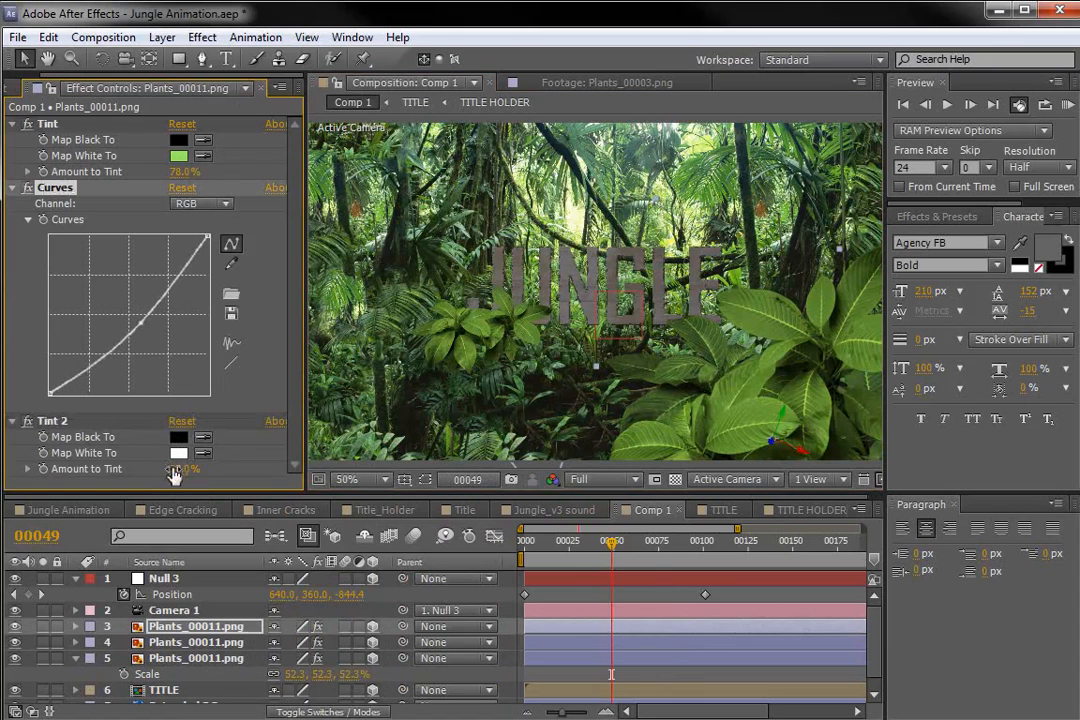
click(179, 468)
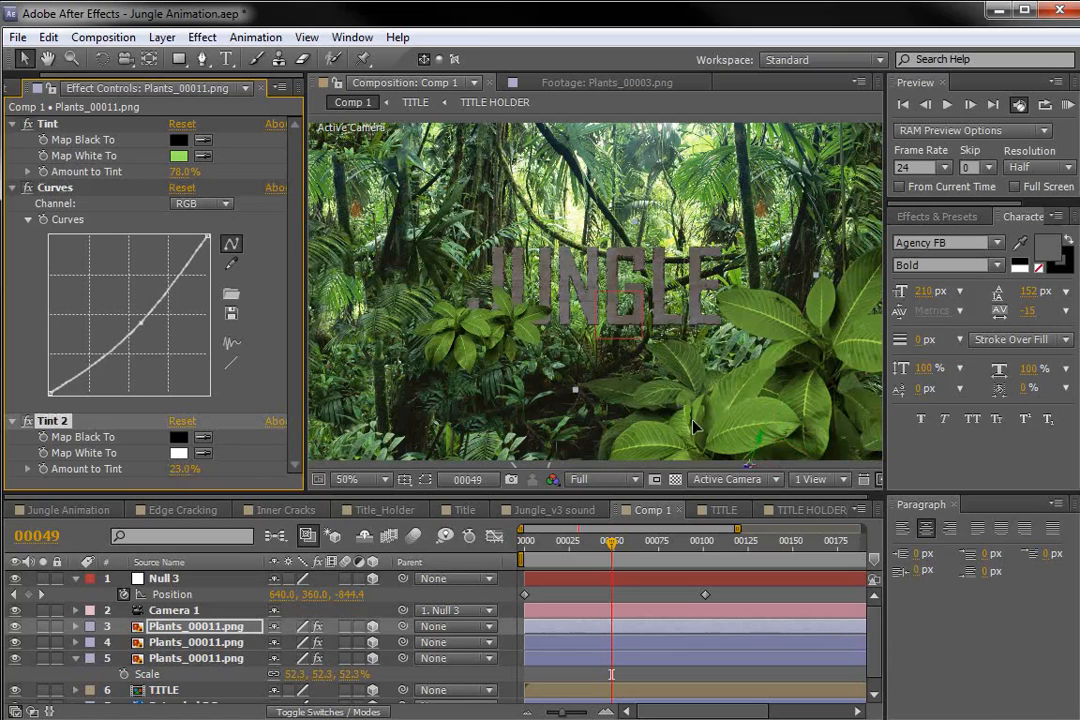
drag(720, 390, 735, 387)
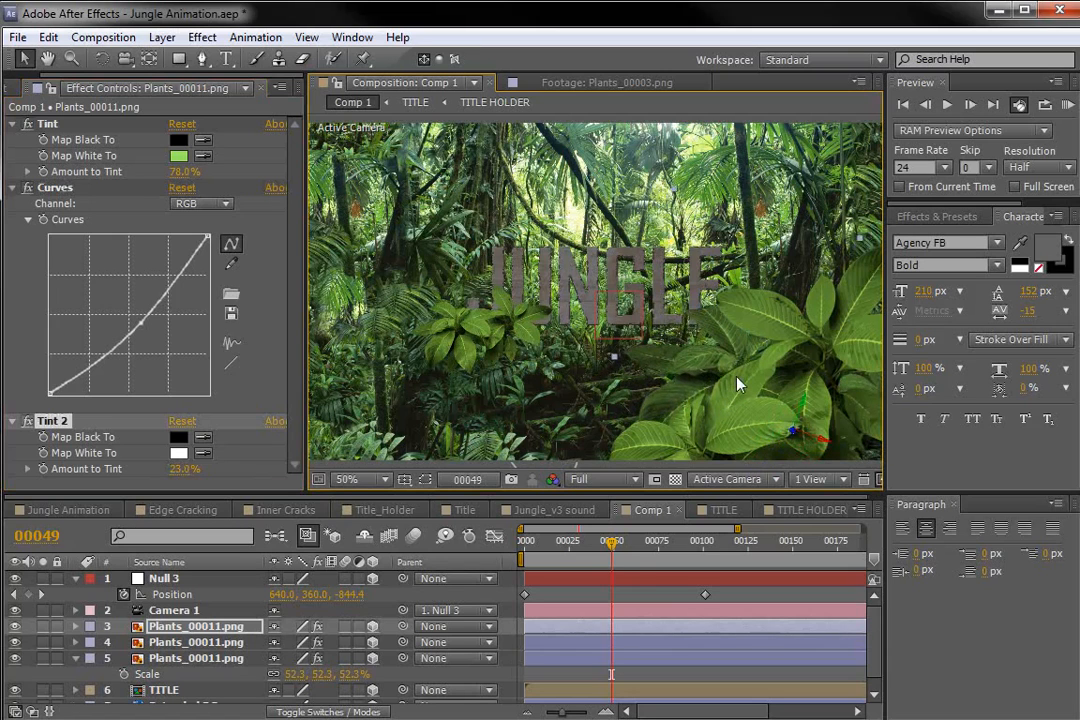
drag(611, 541, 573, 541)
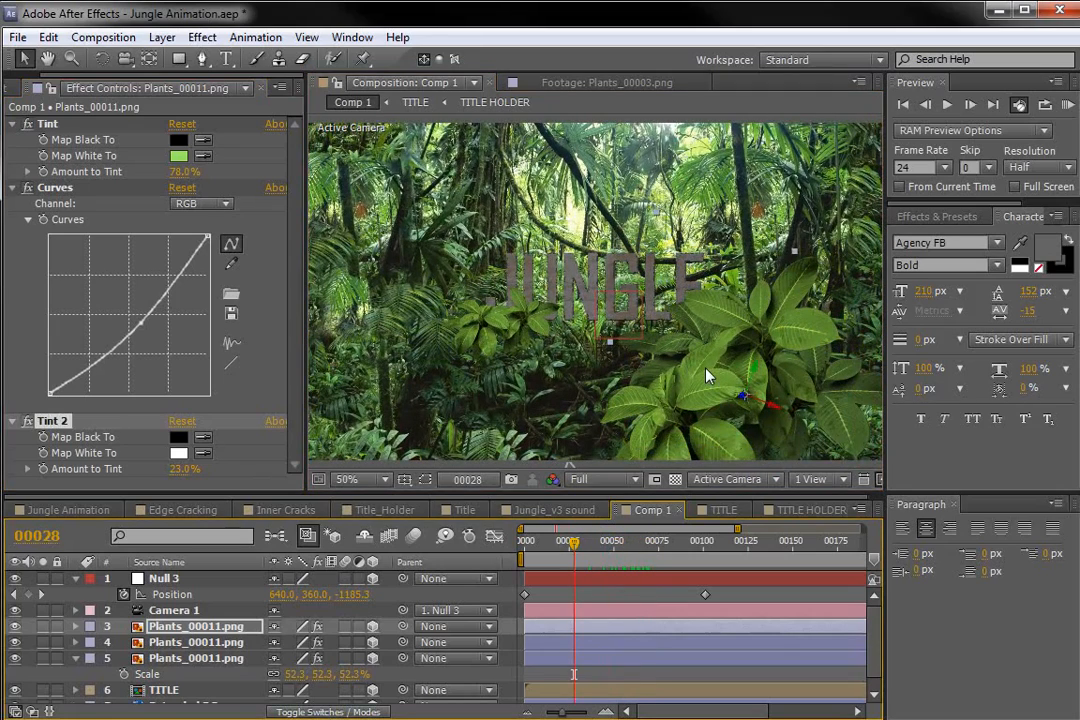
- Examine how the plants are layered around the title at several frames of the Jungle Animation composition, and return to Comp 1
click(68, 511)
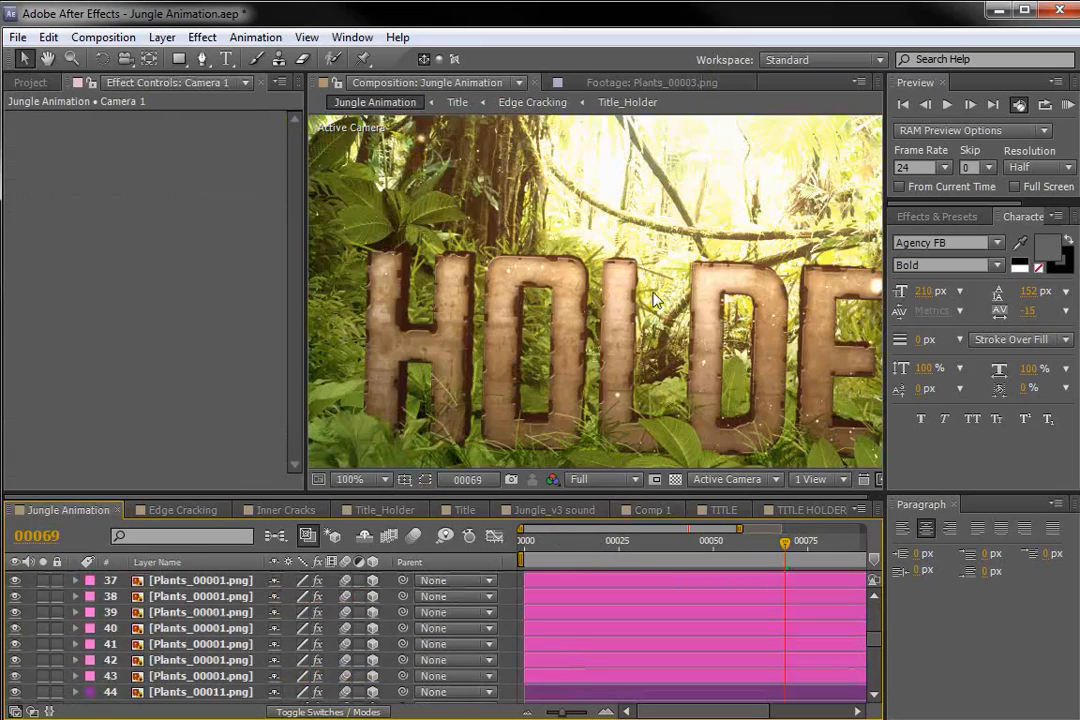
scroll(655, 300, down, 2)
key(minus)
drag(700, 548, 579, 562)
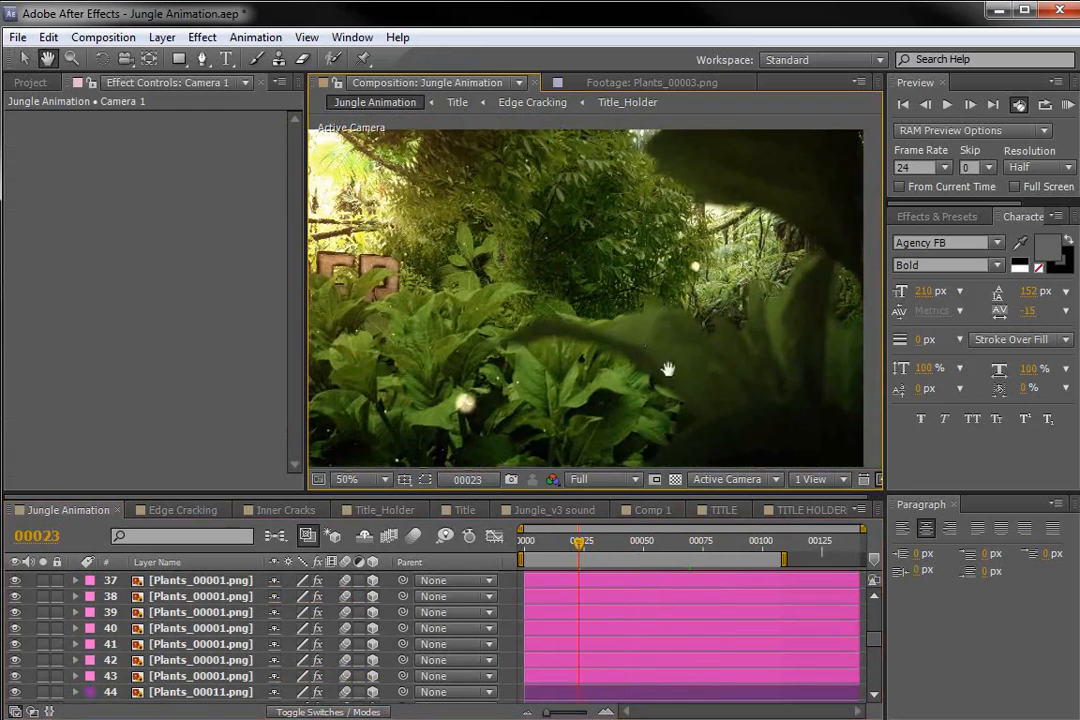
click(576, 545)
mouse_move(576, 545)
mouse_down()
mouse_move(543, 553)
mouse_move(576, 545)
mouse_up()
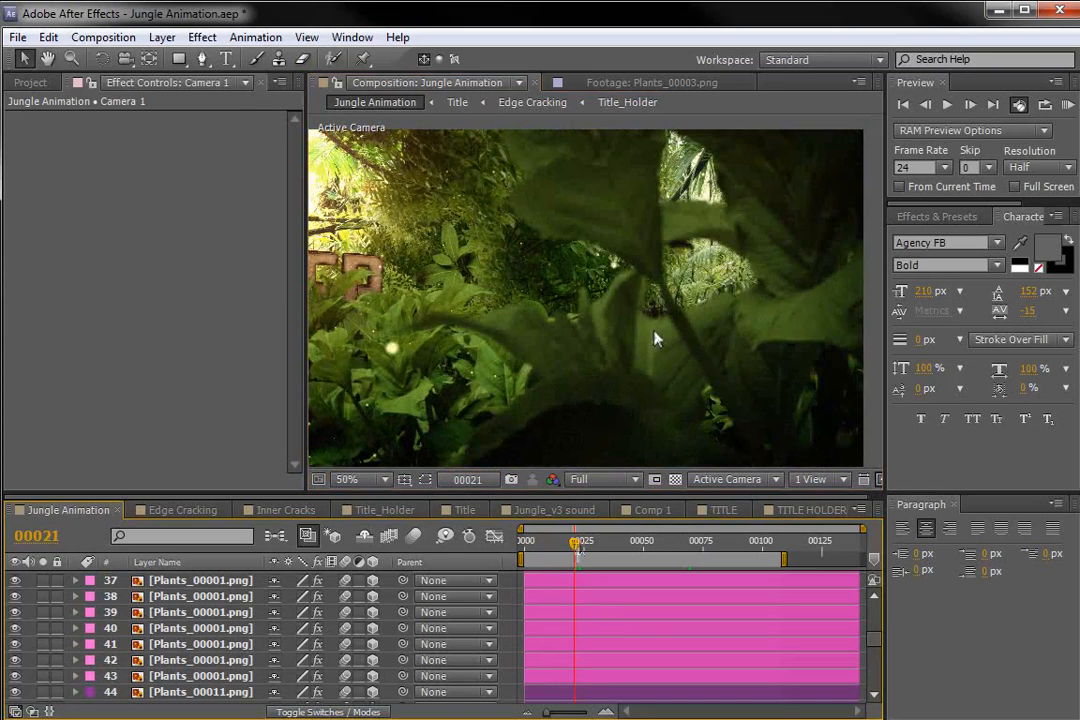
drag(580, 553, 684, 541)
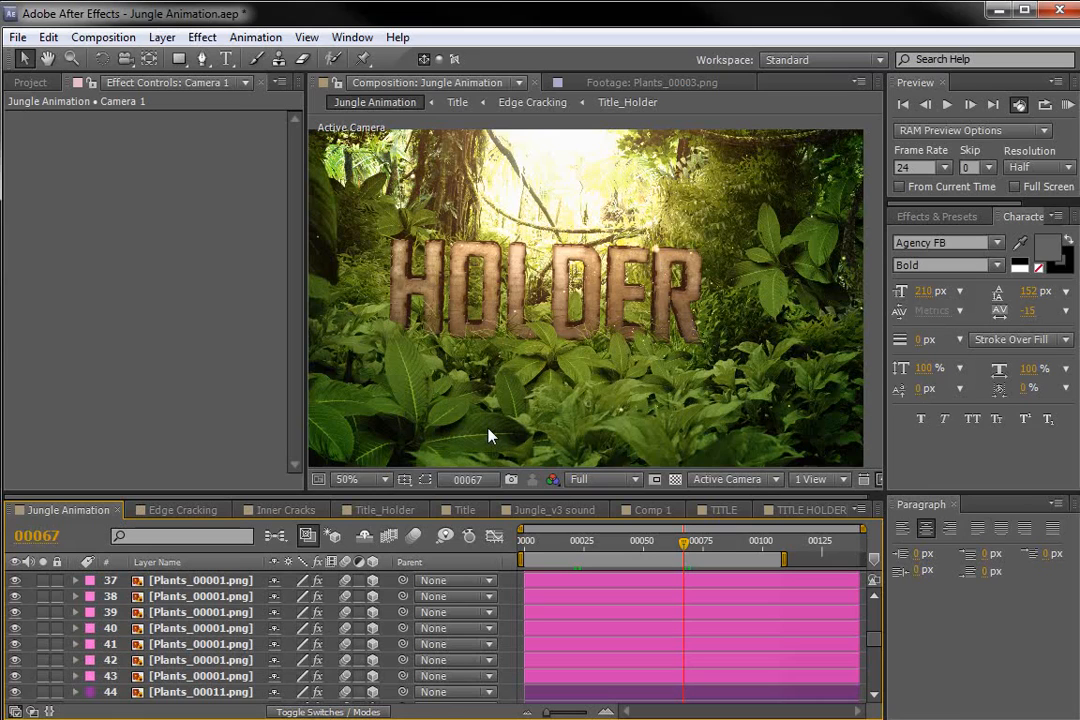
click(812, 510)
click(718, 510)
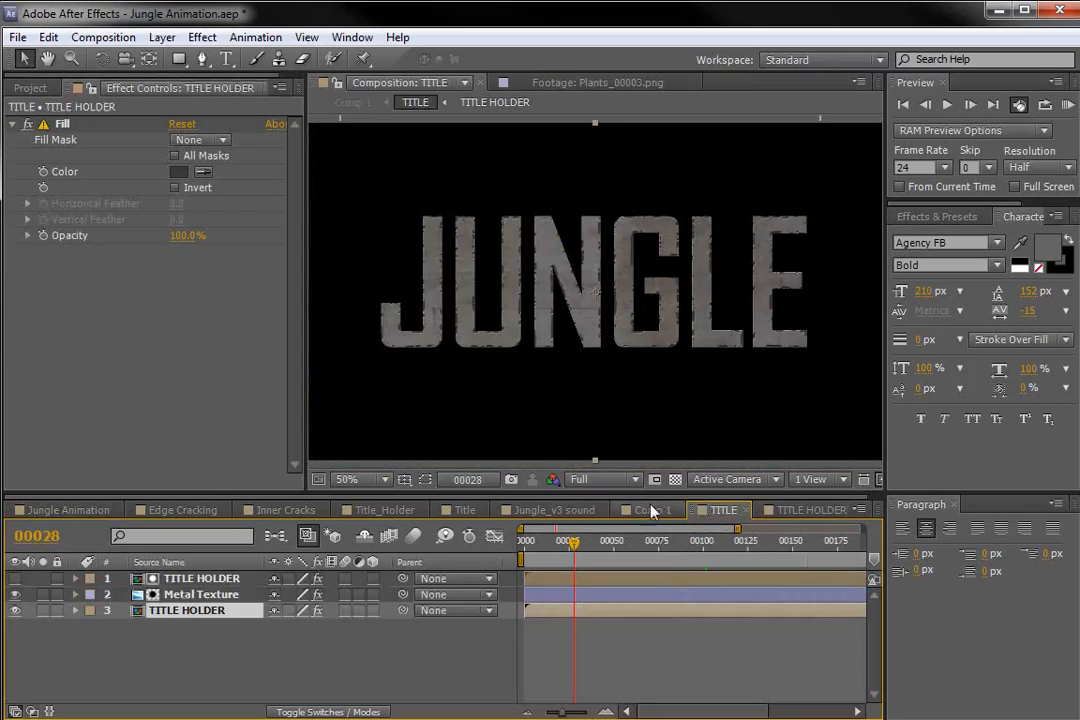
click(645, 511)
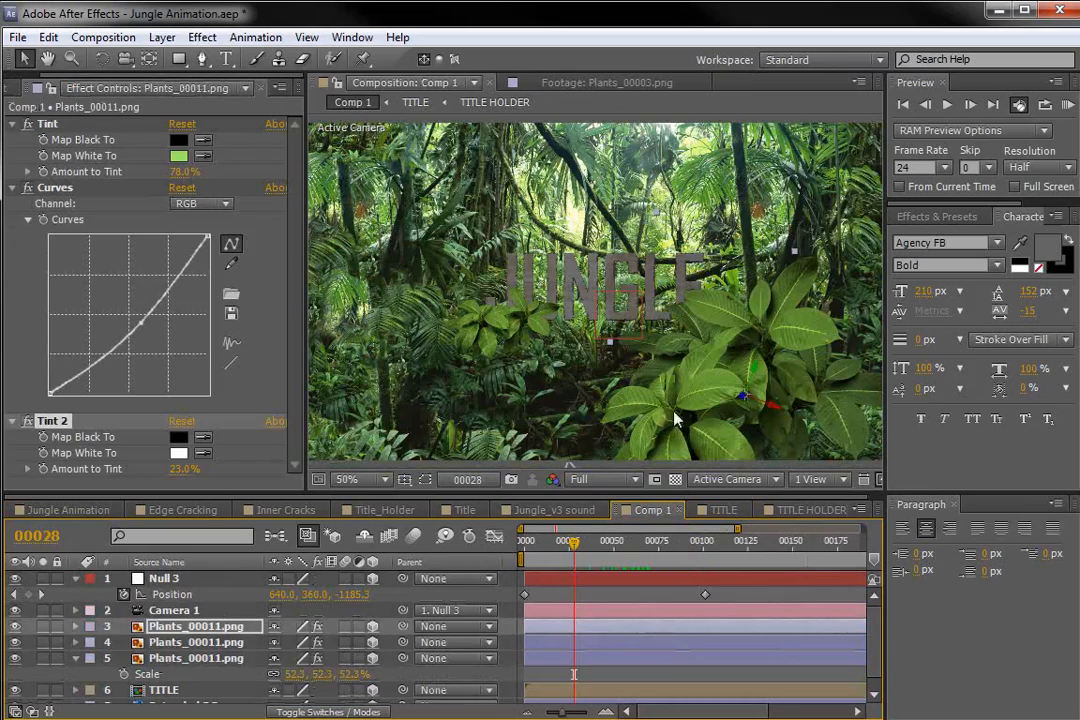
- Duplicate the newest Plants_00011.png layer at frame 46 and move the copy across in front of the title's lower area
drag(590, 540, 607, 562)
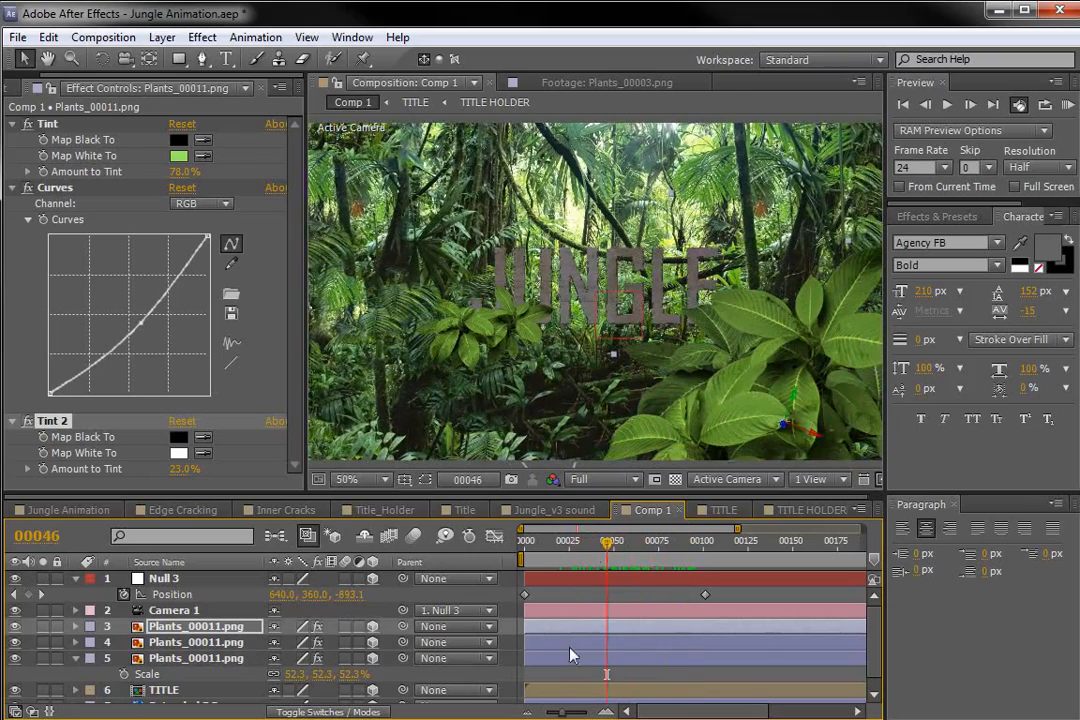
click(582, 638)
click(583, 614)
click(583, 625)
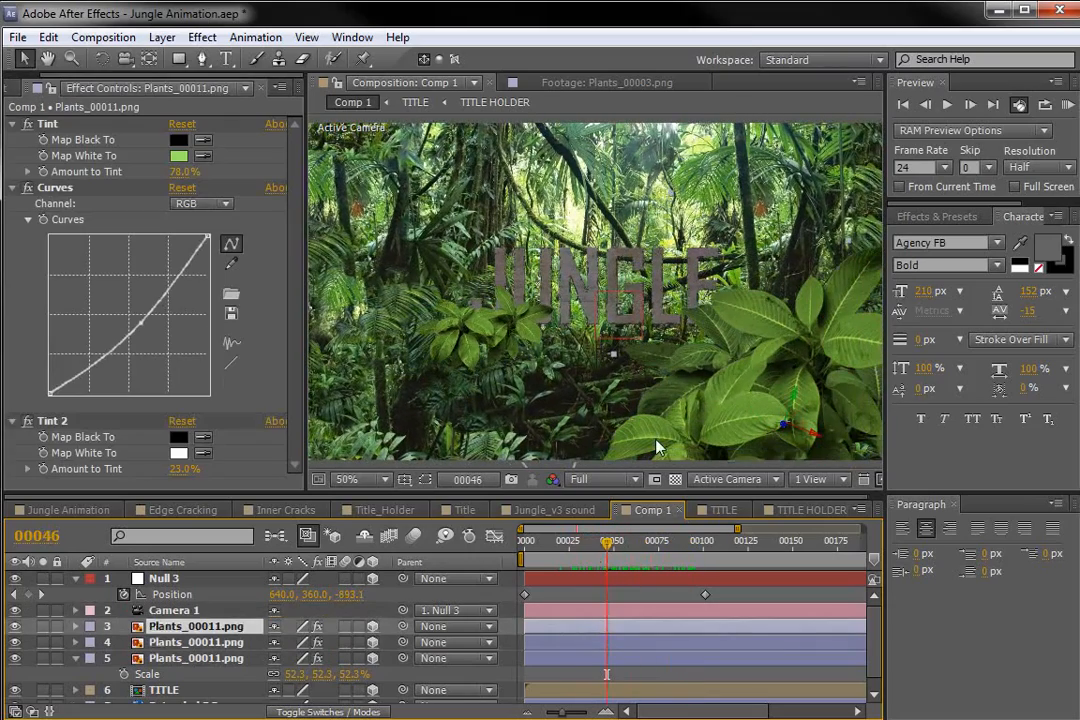
key(ctrl+d)
drag(736, 378, 476, 338)
- Rotate the duplicated plant and place it above the title's right end, refining its position at frame 99
key(w)
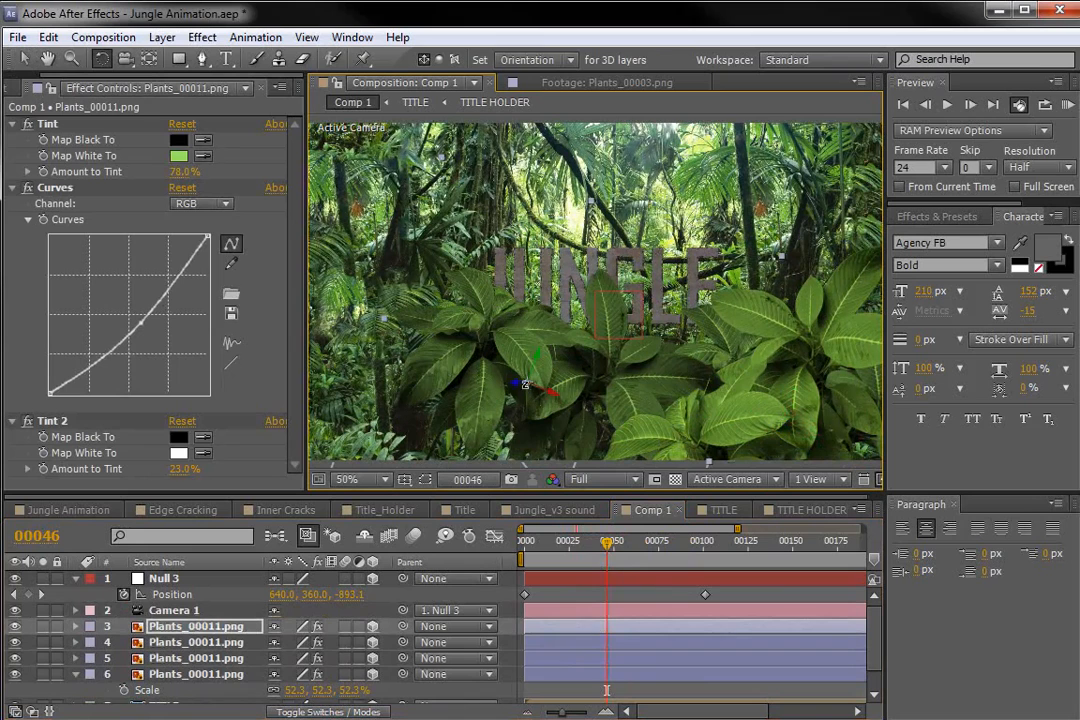
drag(516, 380, 742, 255)
key(v)
key(s)
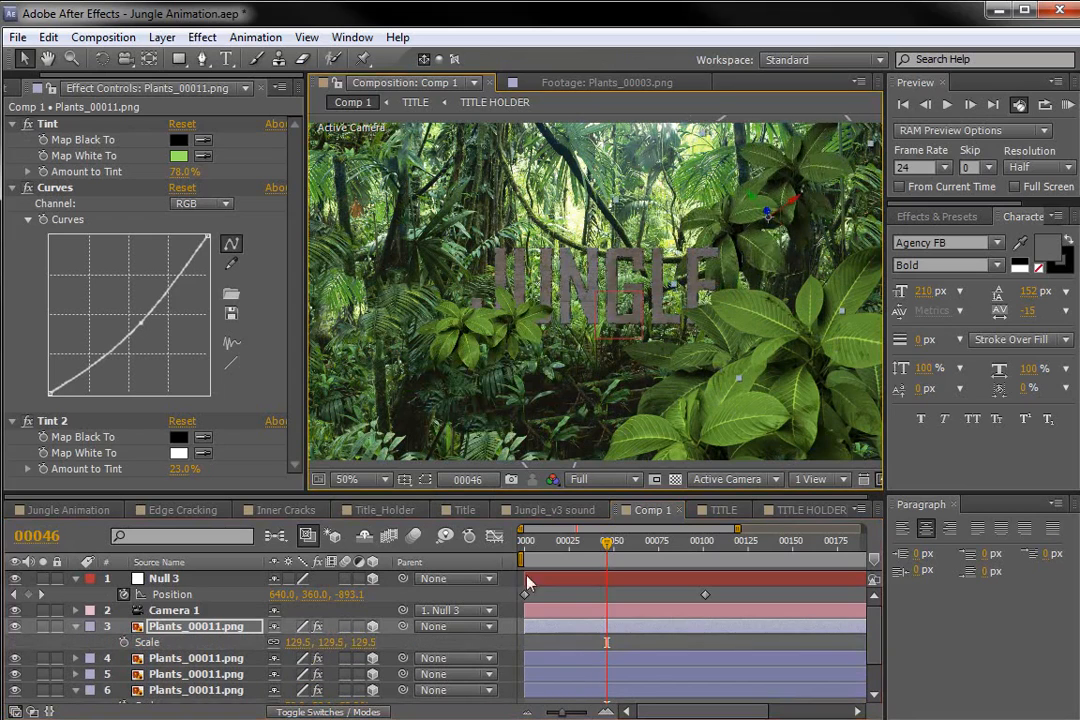
drag(598, 557, 701, 549)
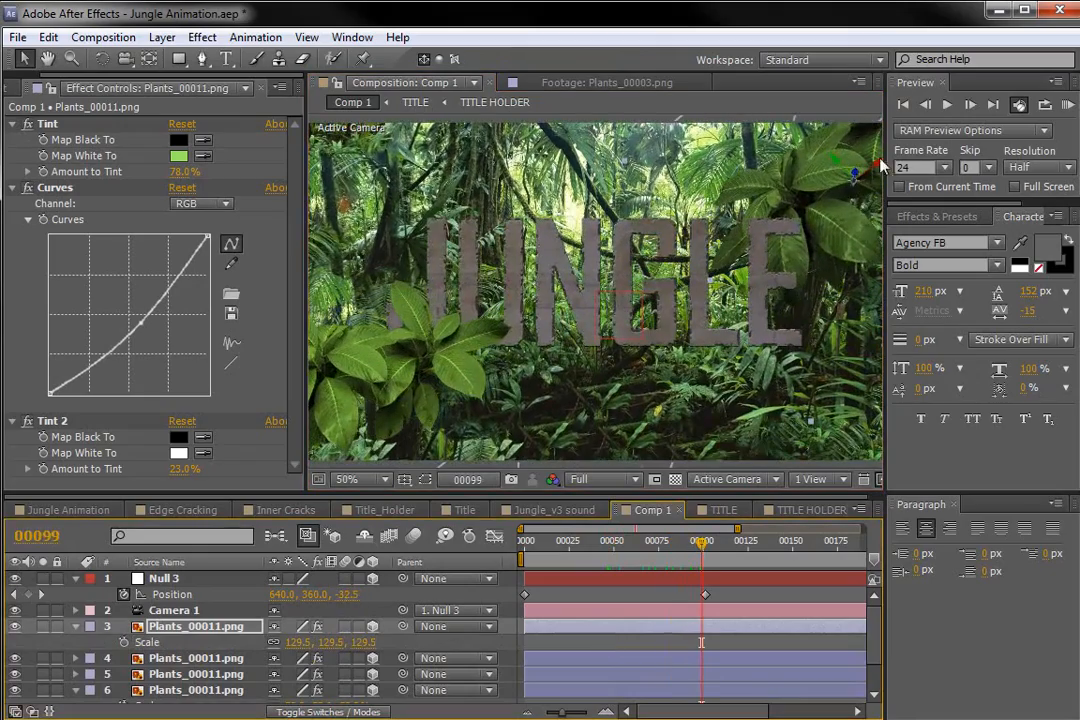
drag(855, 180, 815, 282)
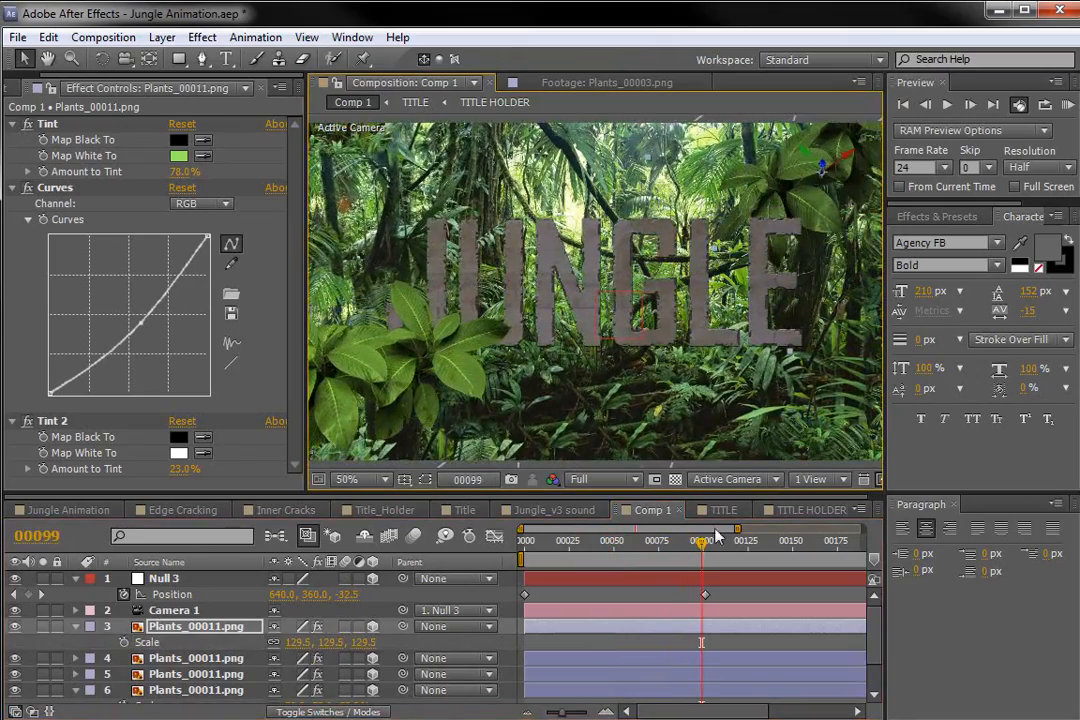
- Set the null's Z position to -1215 at frame 0 and apply Easy Ease to its final position keyframe
drag(693, 549, 522, 549)
drag(343, 594, 686, 600)
click(606, 580)
drag(525, 549, 710, 575)
drag(717, 590, 512, 582)
key(F9)
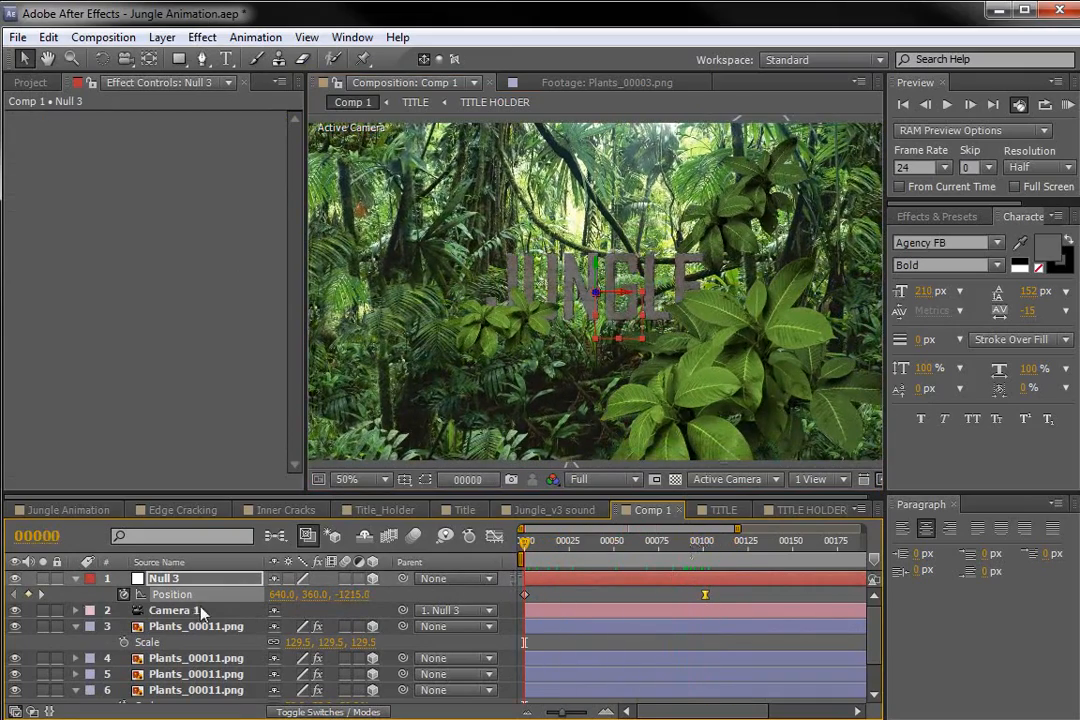
- Add Plants_00001.png from the Plants folder to the composition, centred over the title
click(76, 579)
click(30, 82)
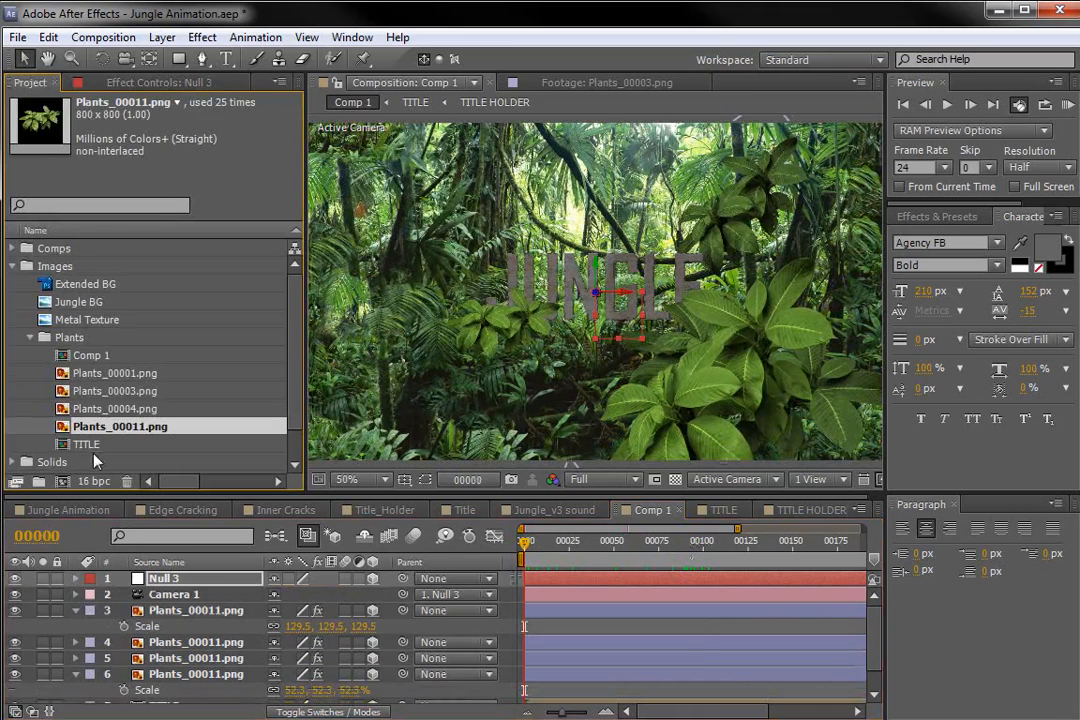
click(125, 410)
drag(128, 420, 645, 406)
click(120, 392)
- Copy the Tint, Curves and Tint 2 effects from the newest Plants_00011.png layer onto the Plants_00001.png layer
click(174, 630)
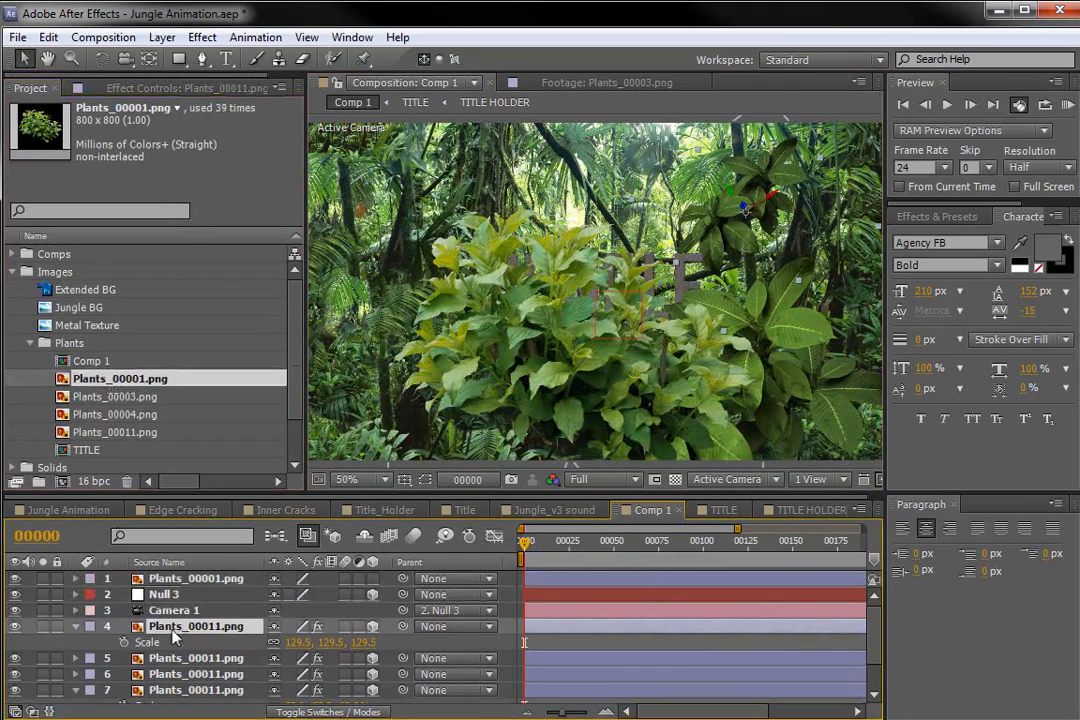
click(108, 87)
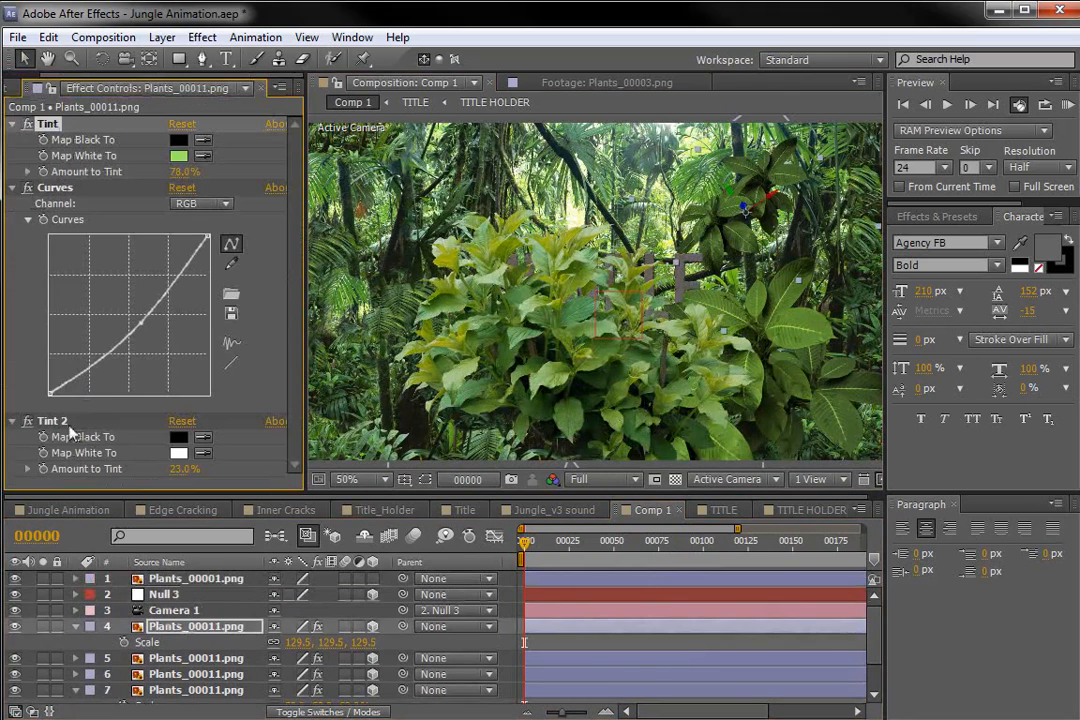
click(48, 37)
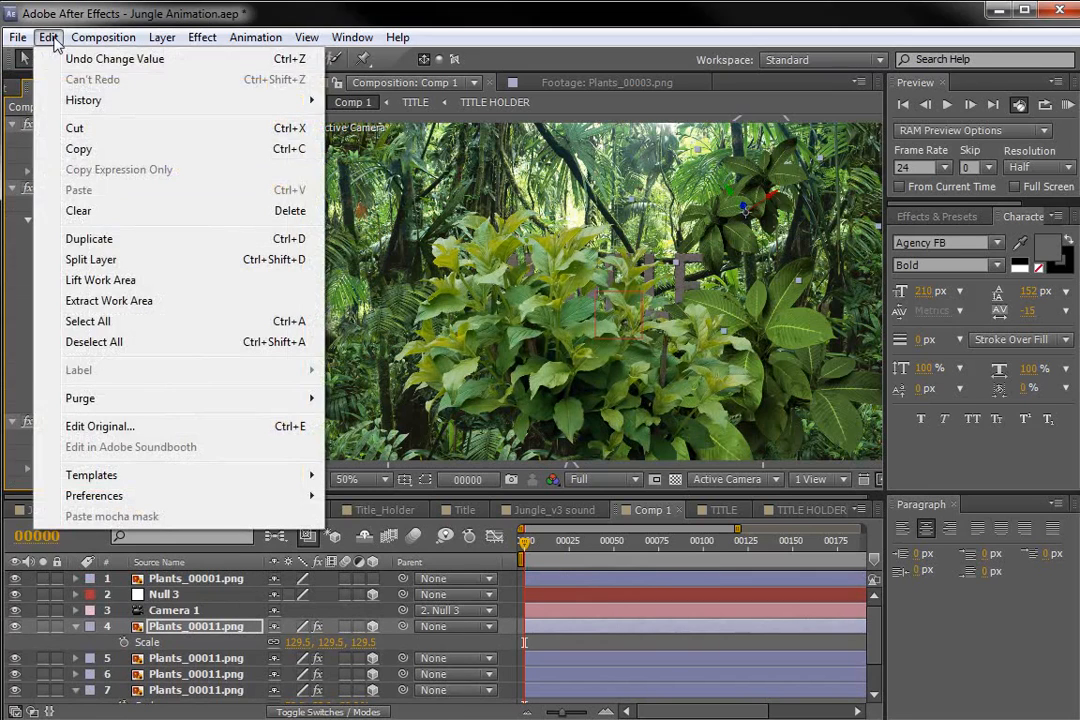
click(80, 148)
click(188, 580)
click(48, 37)
click(113, 188)
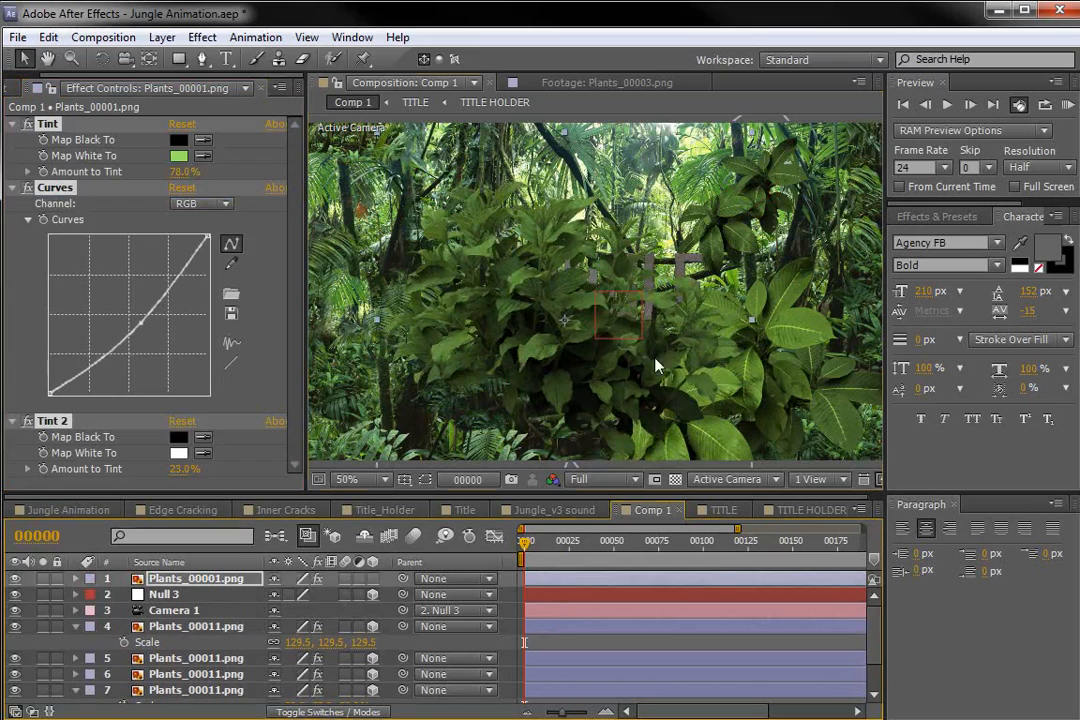
- Brighten the Plants_00001.png layer by reshaping its RGB curve and reduce its Tint 2 amount to 2%
drag(141, 320, 128, 317)
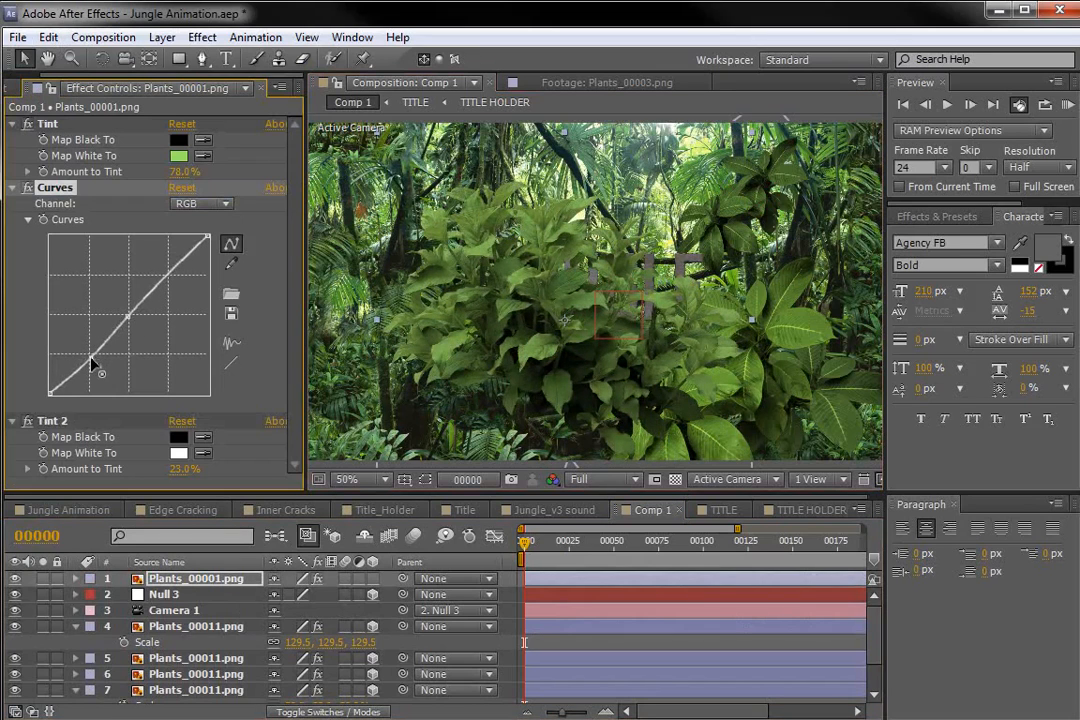
drag(97, 358, 91, 358)
drag(128, 317, 128, 314)
drag(185, 468, 165, 467)
- Make the Plants_00001.png layer 3D and position it in front of the title's lower-left end at frame 70
drag(575, 270, 598, 275)
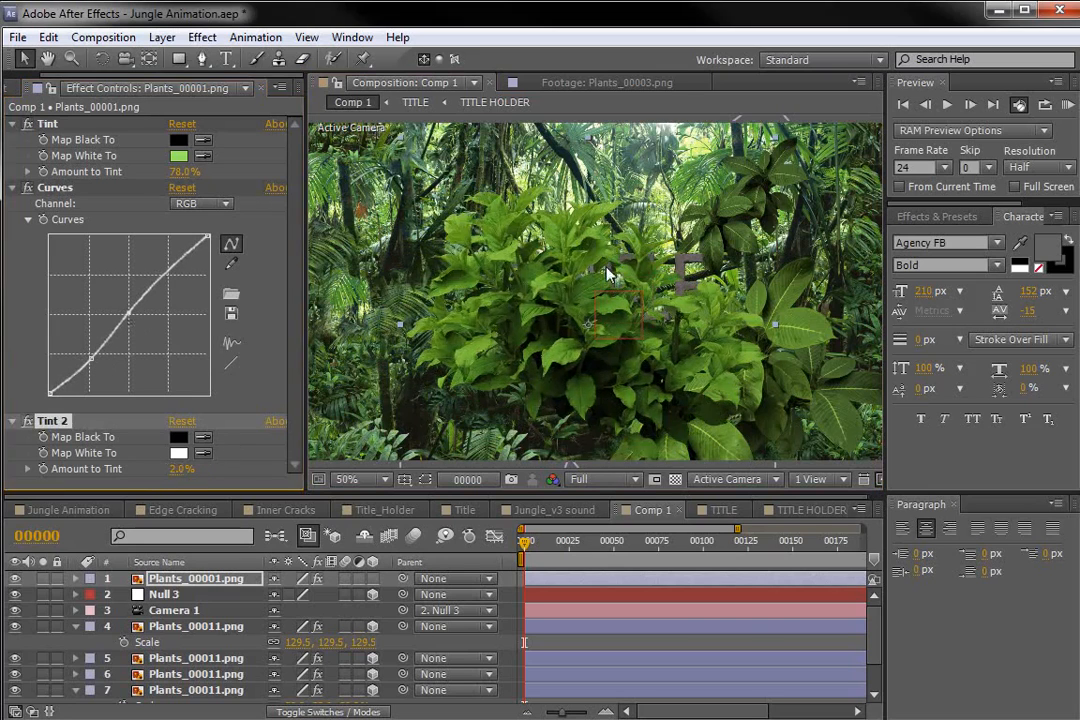
click(373, 579)
drag(543, 556, 650, 545)
drag(589, 323, 405, 382)
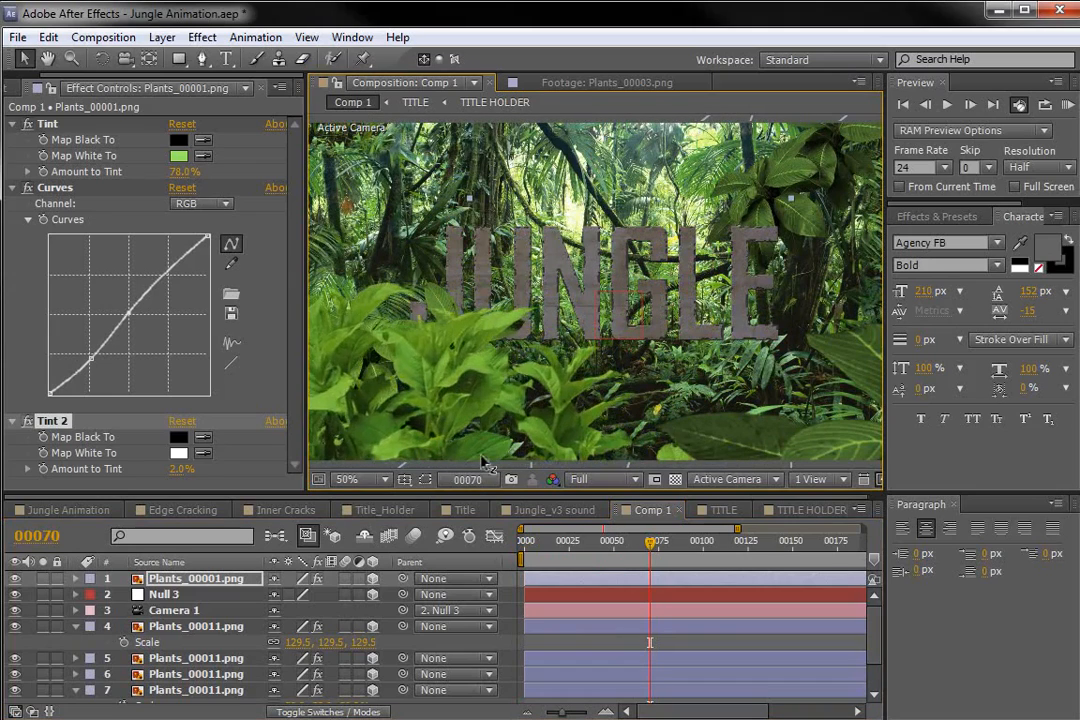
- Scale the Plants_00001.png layer down, then enlarge it slightly to fit among the neighbouring plants
key(s)
drag(340, 609, 287, 512)
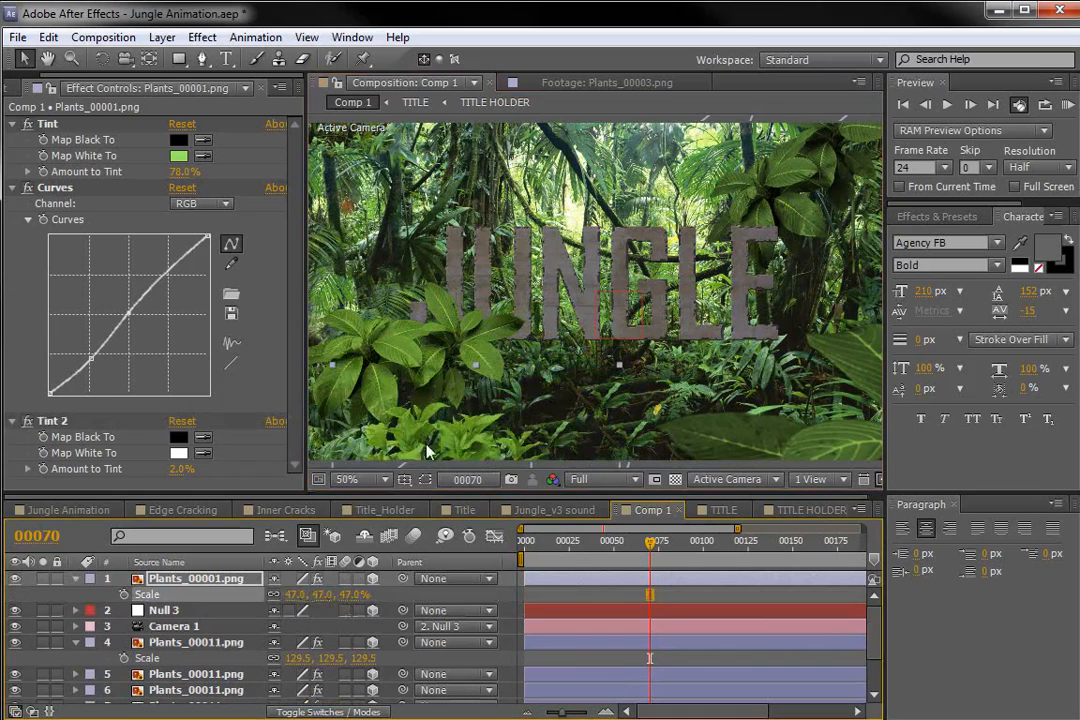
drag(295, 594, 370, 594)
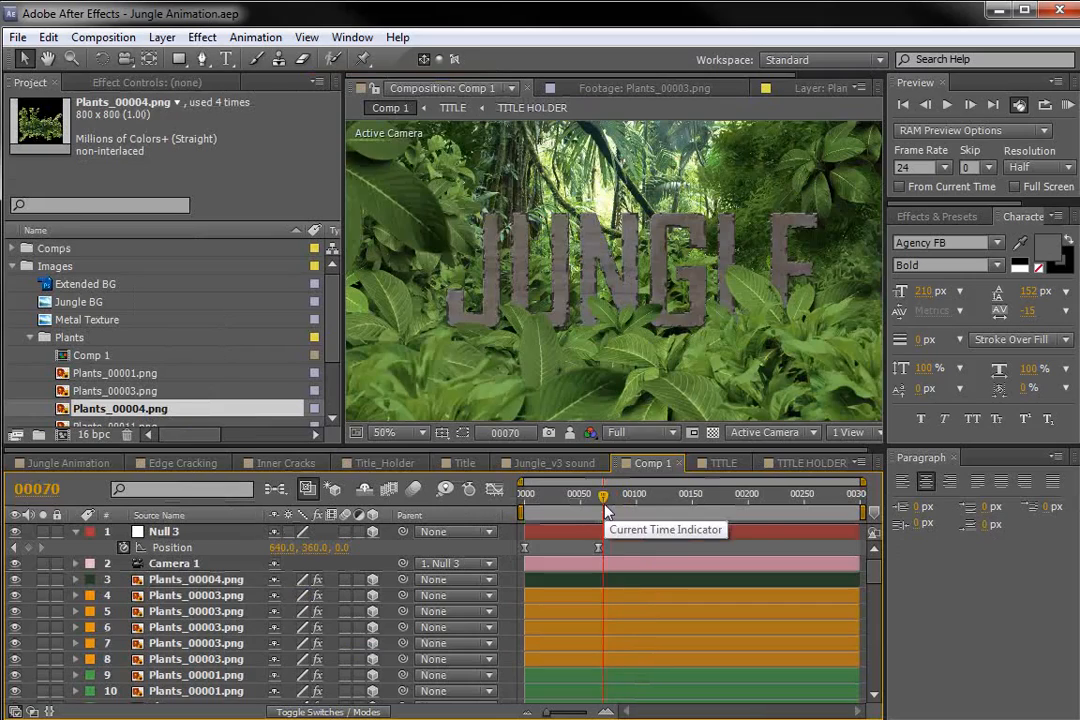
- Review how the full set of plants moves around the title between frames 0 and 72 of Comp 1
mouse_move(600, 497)
mouse_down()
mouse_move(550, 496)
mouse_move(522, 515)
mouse_move(604, 522)
mouse_up()
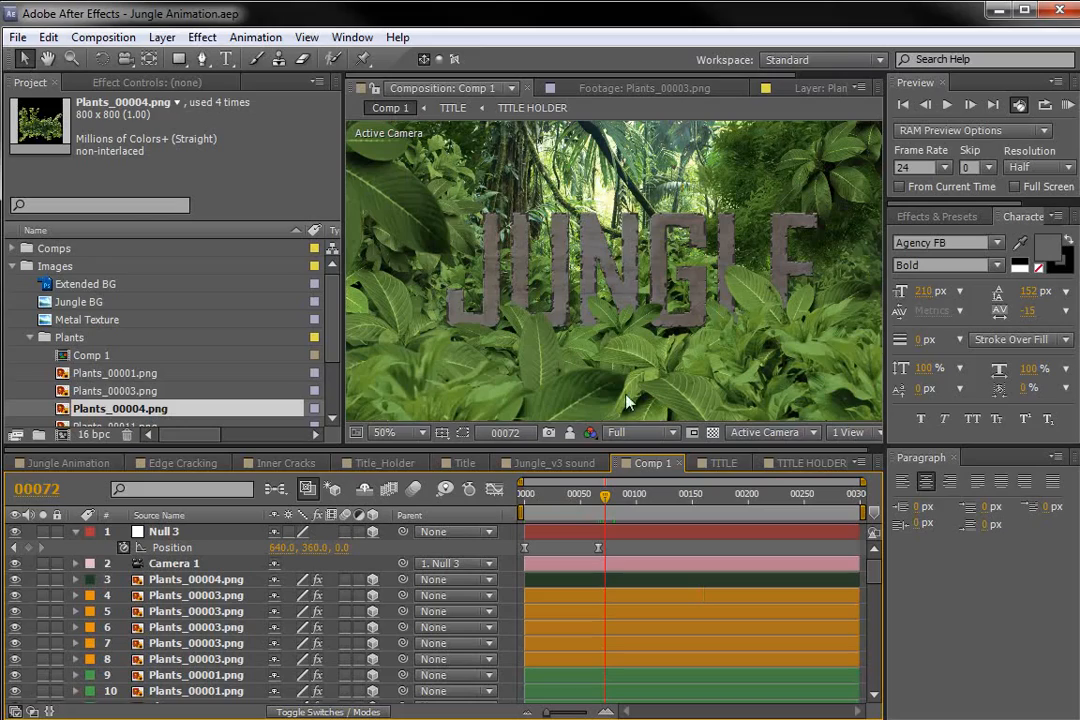
drag(604, 495, 520, 515)
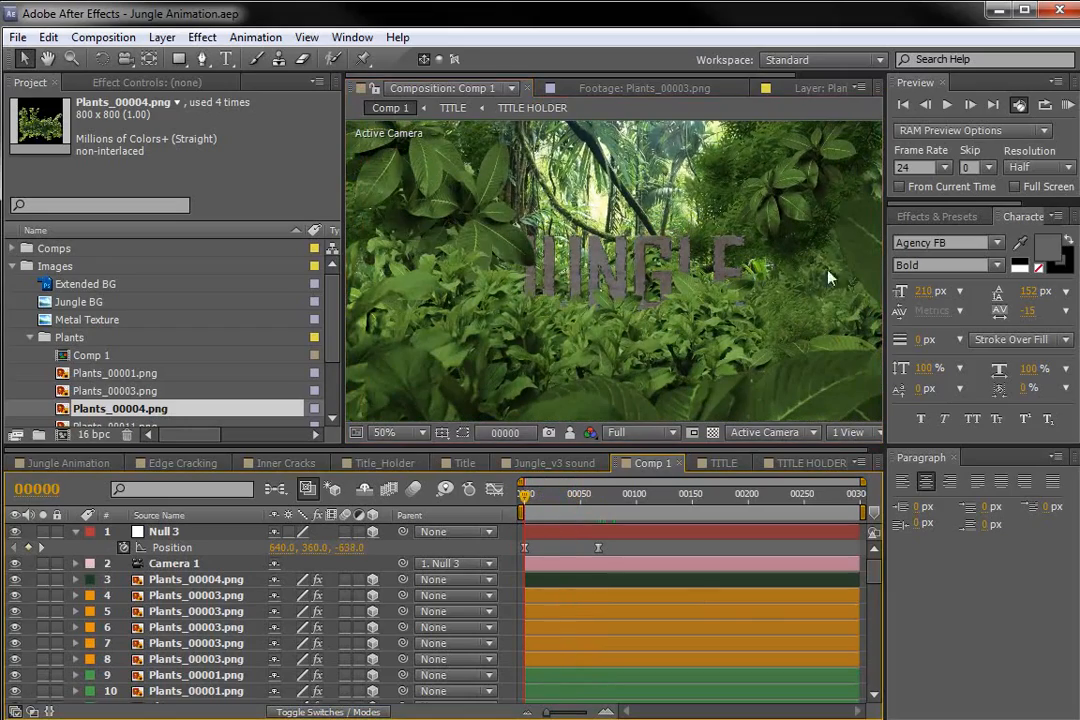
key(space)
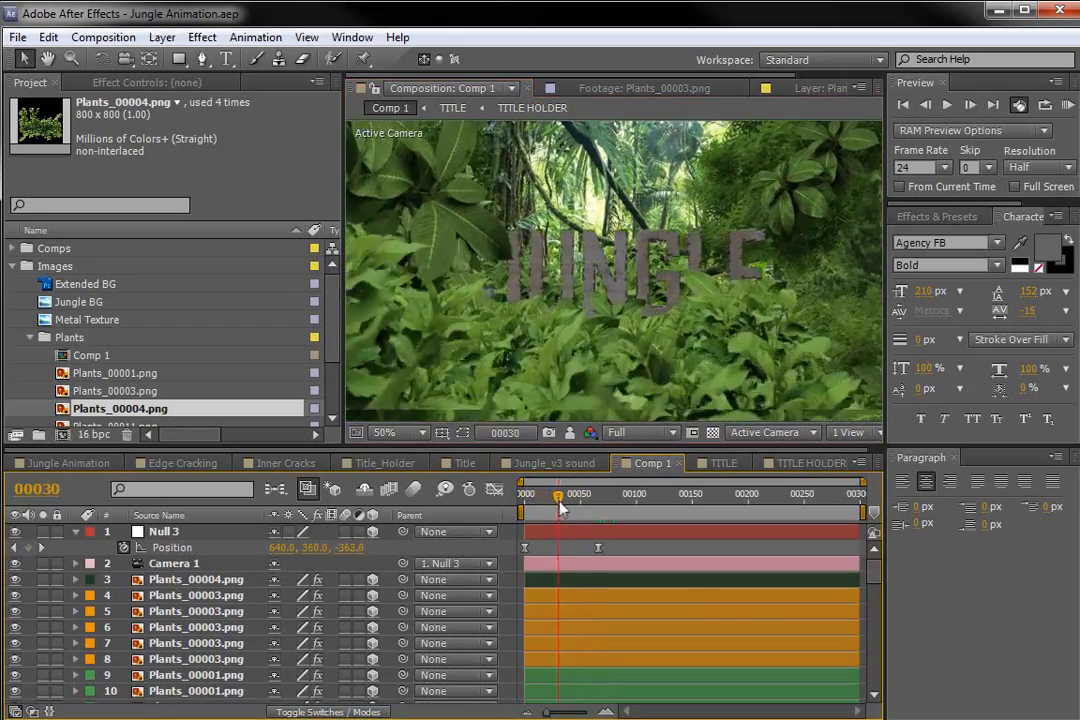
key(space)
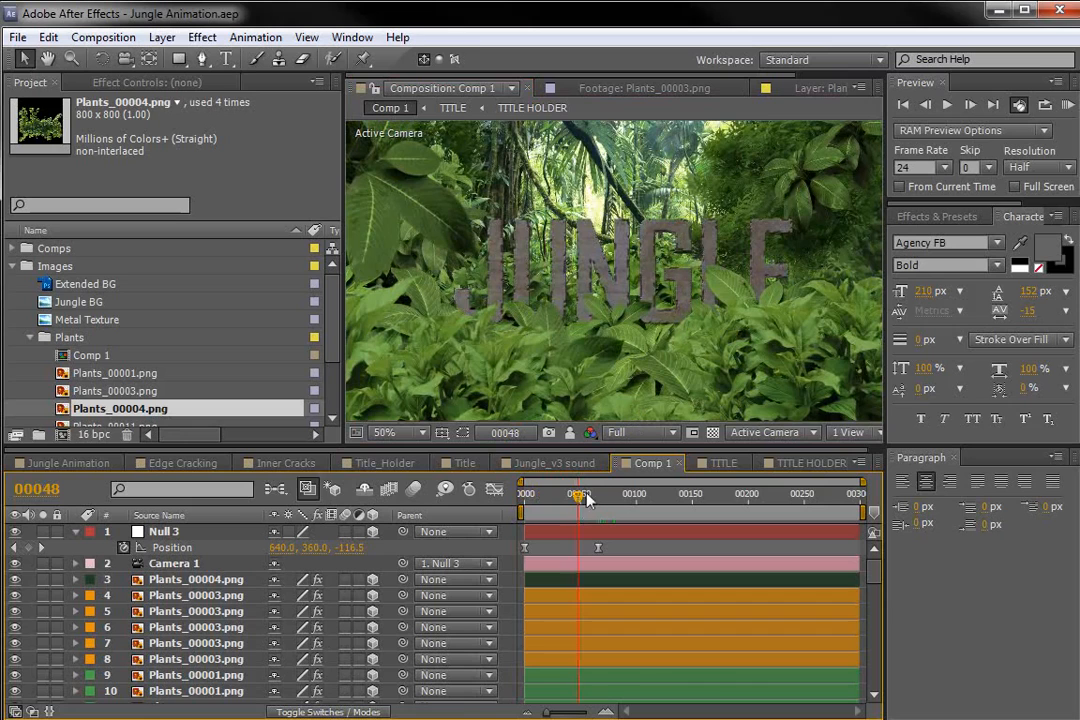
key(Home)
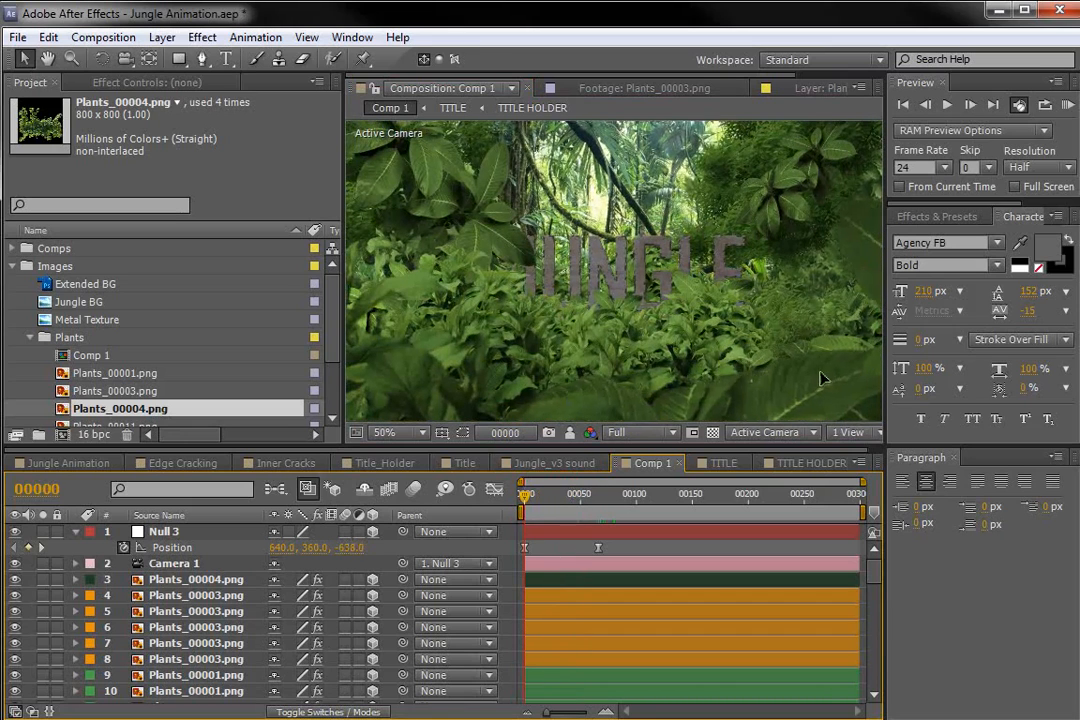
- Shift the large dark foreground plant inward toward the title's lower right at frame 0 and preview the camera move
click(805, 305)
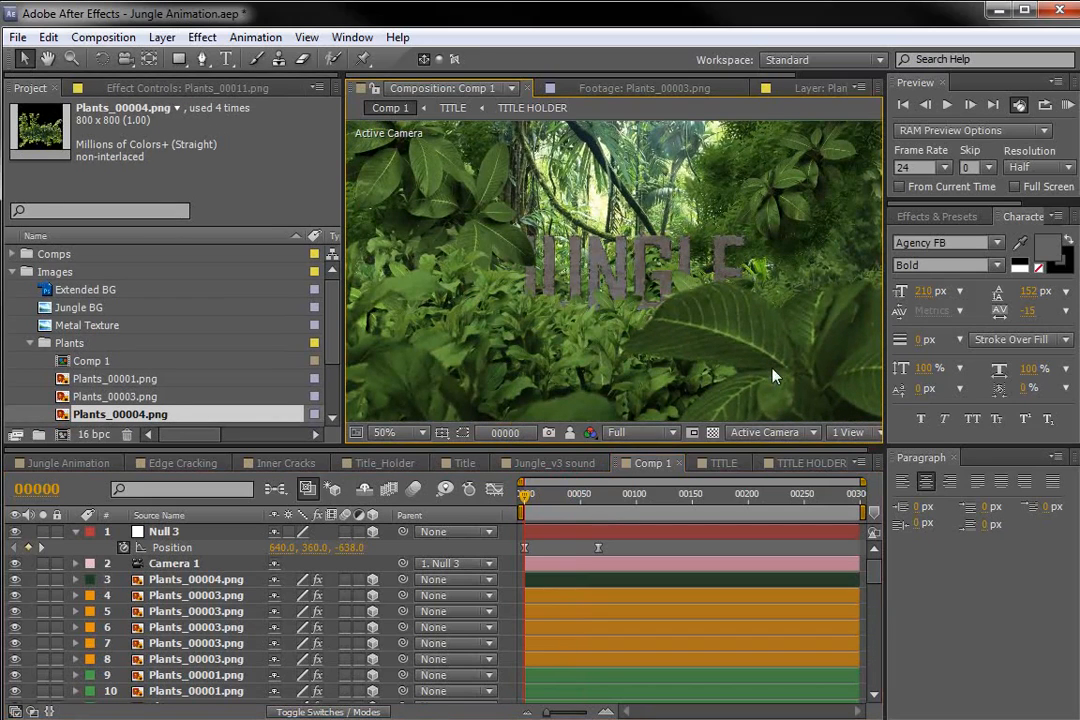
key(KP_0)
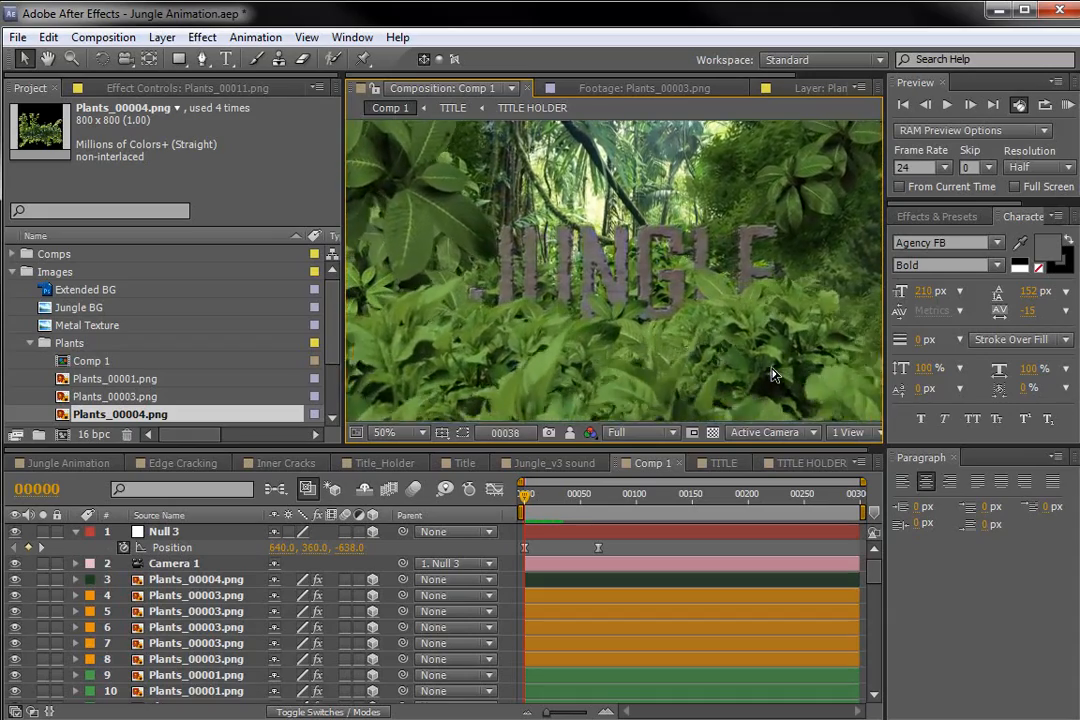
click(614, 328)
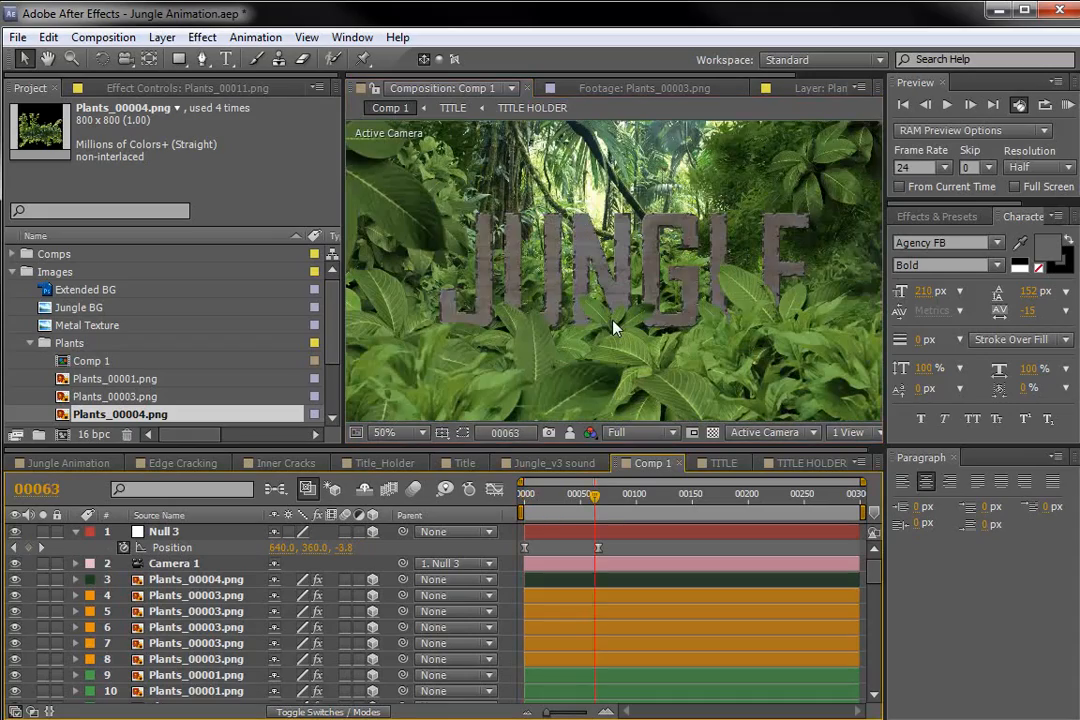
- Add a Curves effect to the Extended BG layer and raise the RGB midtones to brighten the background
scroll(256, 623, down, 5)
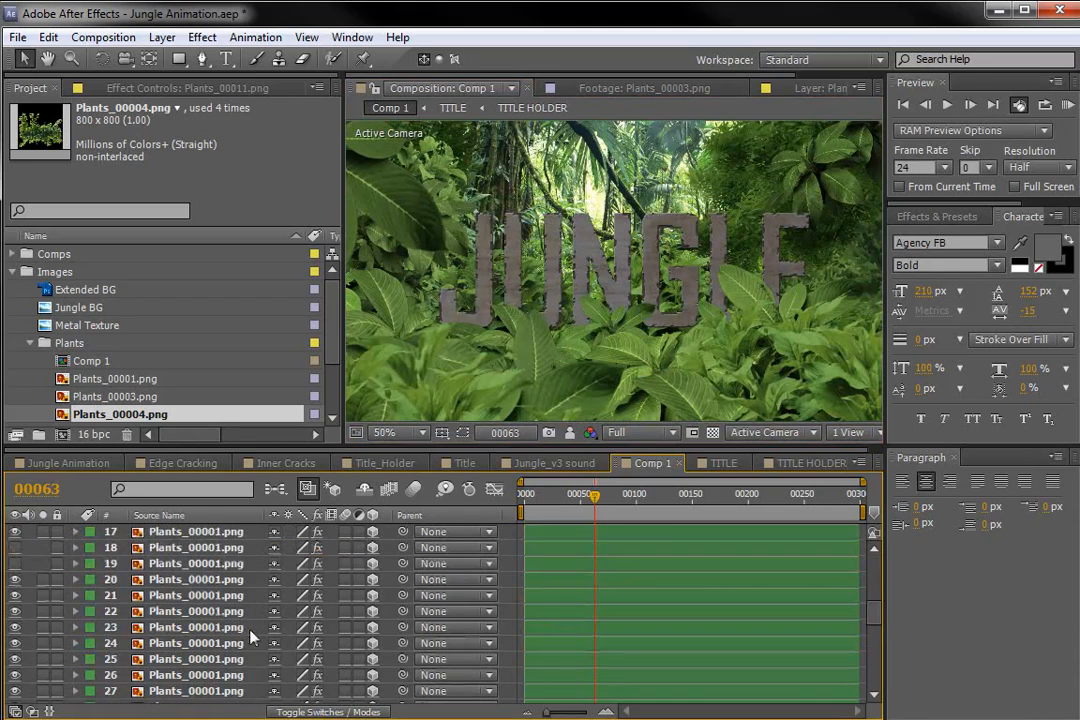
scroll(250, 637, down, 8)
click(185, 694)
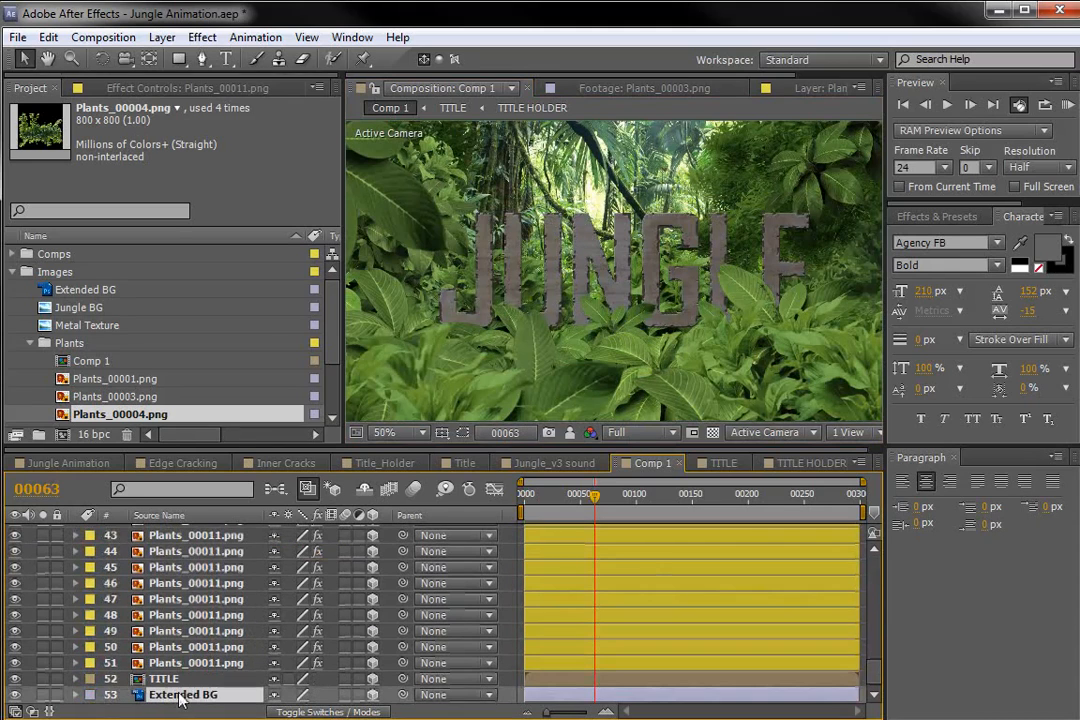
scroll(147, 228, down, 1)
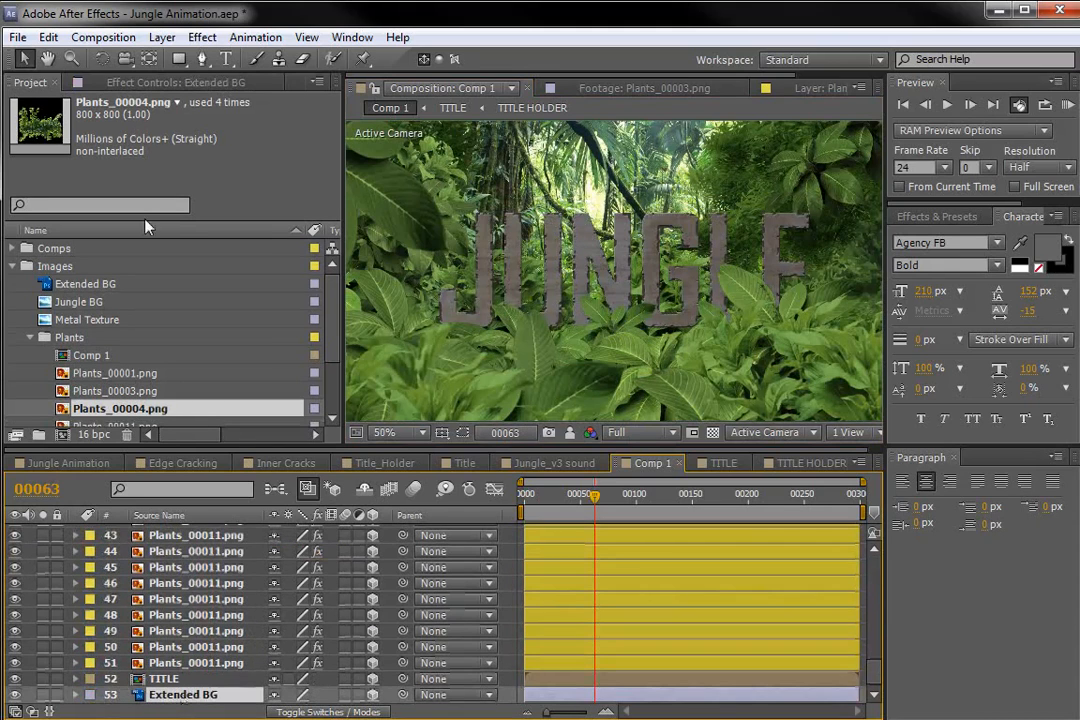
click(155, 82)
click(202, 37)
mouse_move(277, 214)
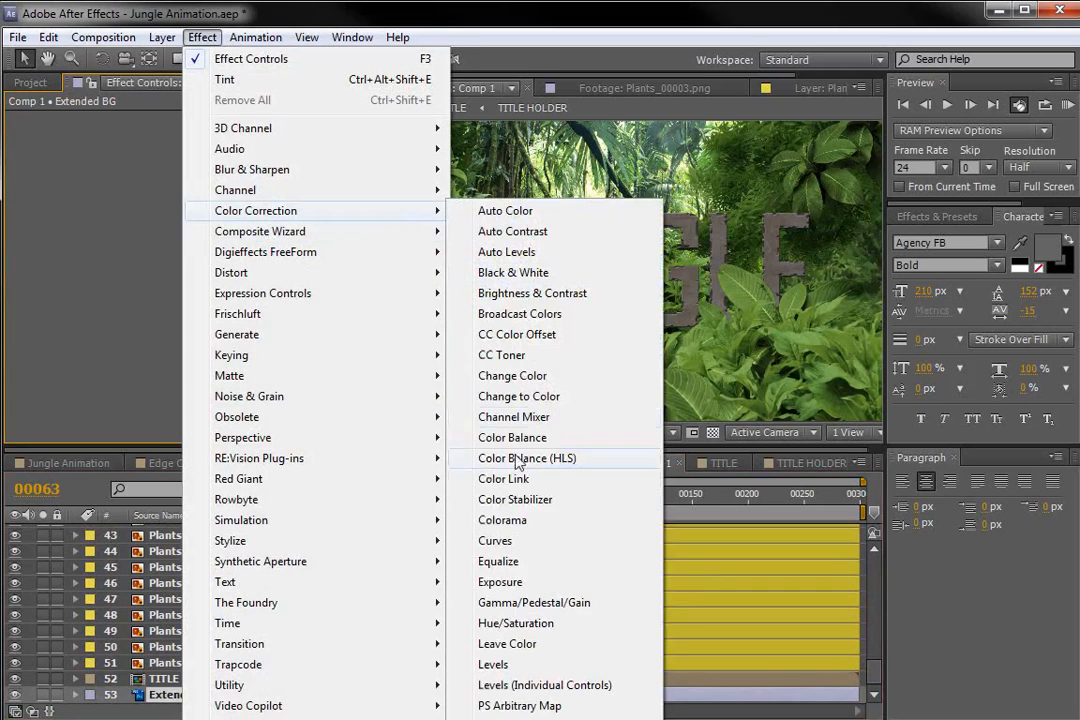
click(530, 546)
mouse_move(110, 257)
mouse_down()
mouse_move(94, 246)
mouse_move(104, 242)
mouse_up()
drag(618, 488, 512, 514)
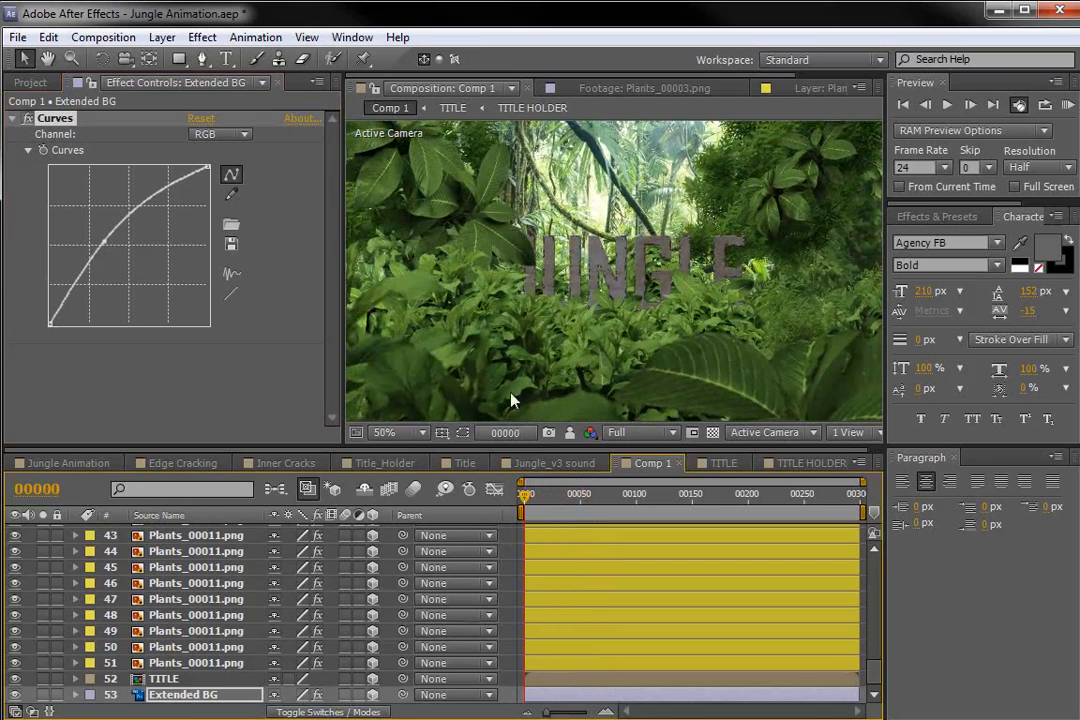
- Create a new adjustment layer above all the other layers in Comp 1
click(162, 37)
mouse_move(187, 59)
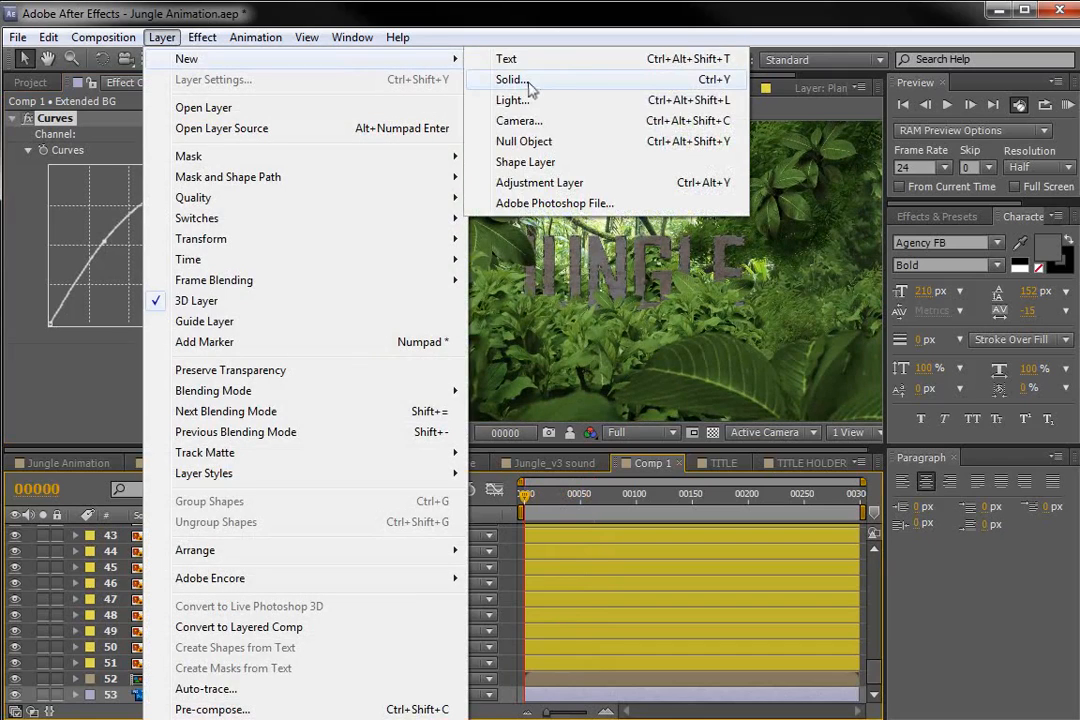
click(530, 183)
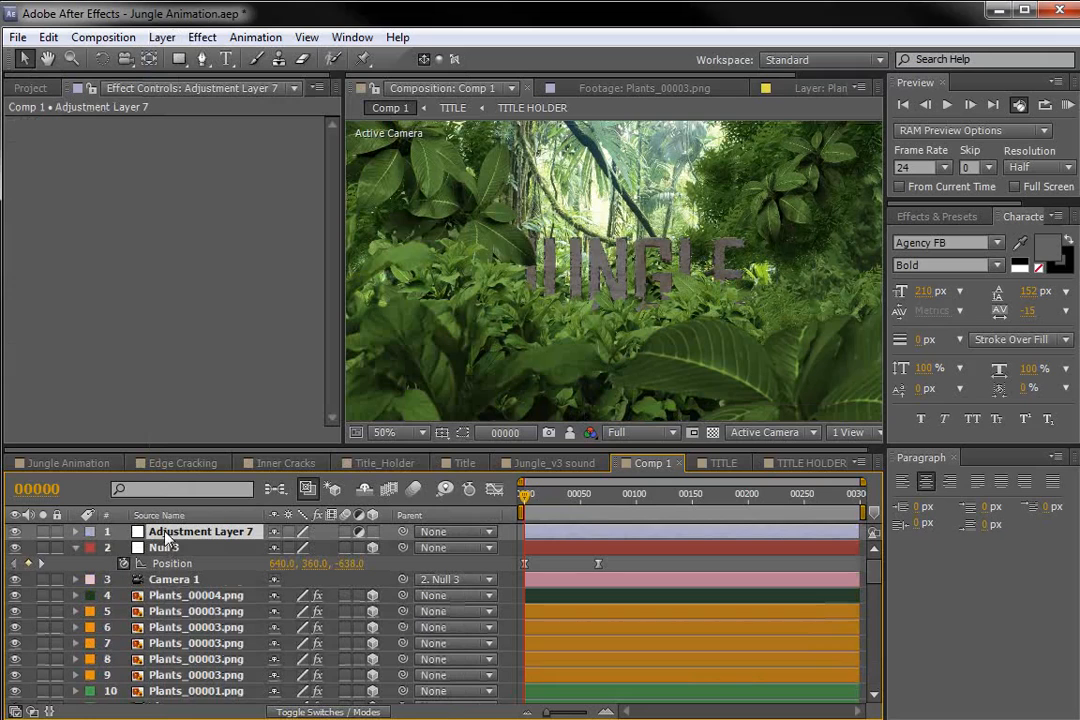
- Remove the existing expression from Camera 1's Position and preview the camera move up to frame 65
drag(525, 500, 590, 500)
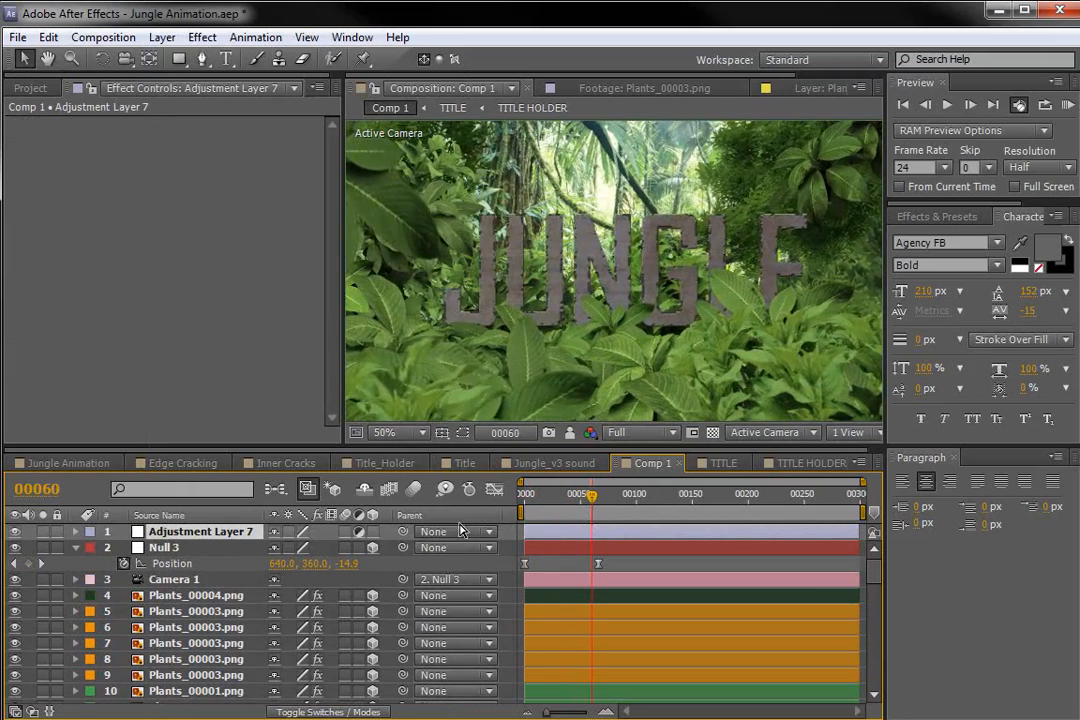
click(155, 550)
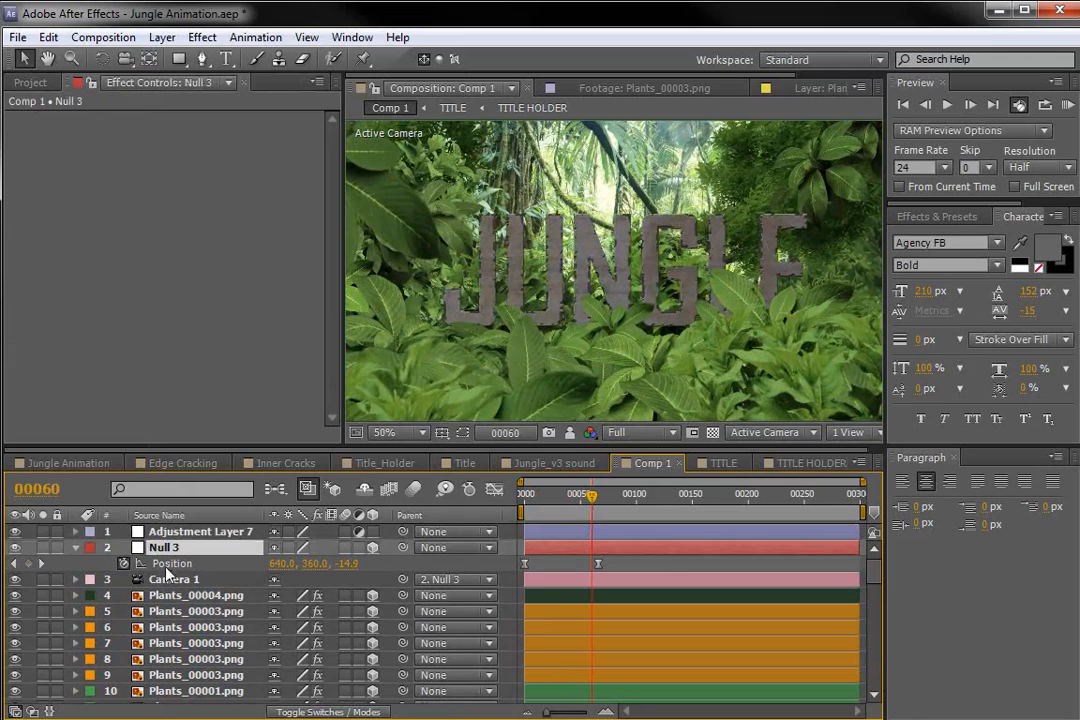
click(172, 582)
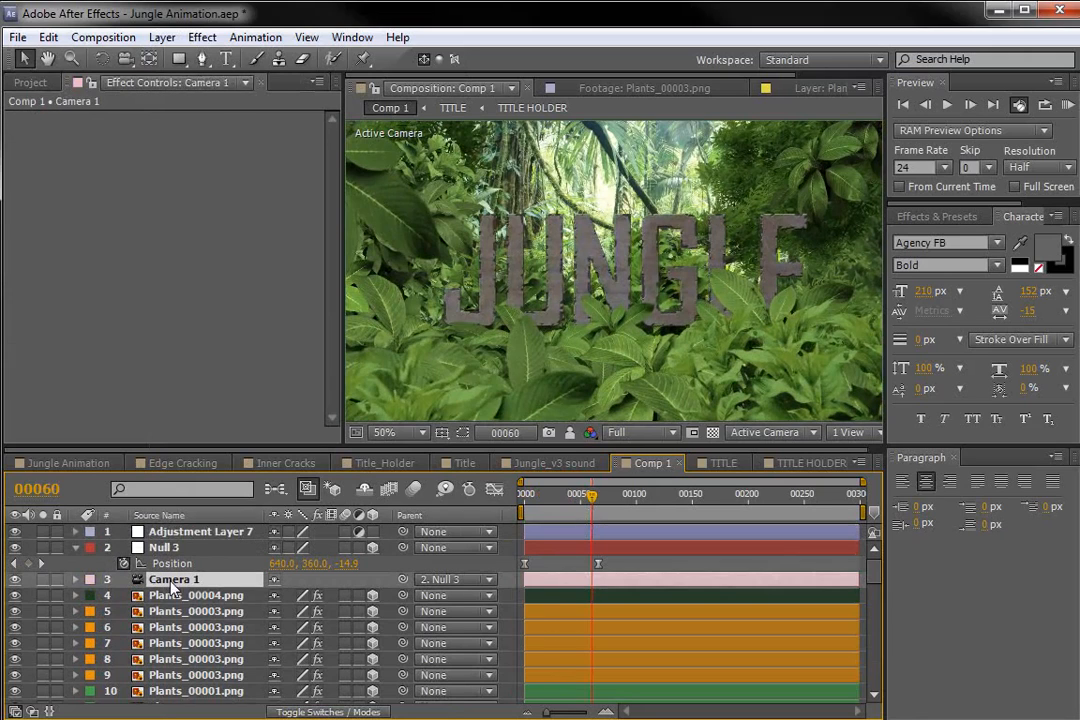
key(p)
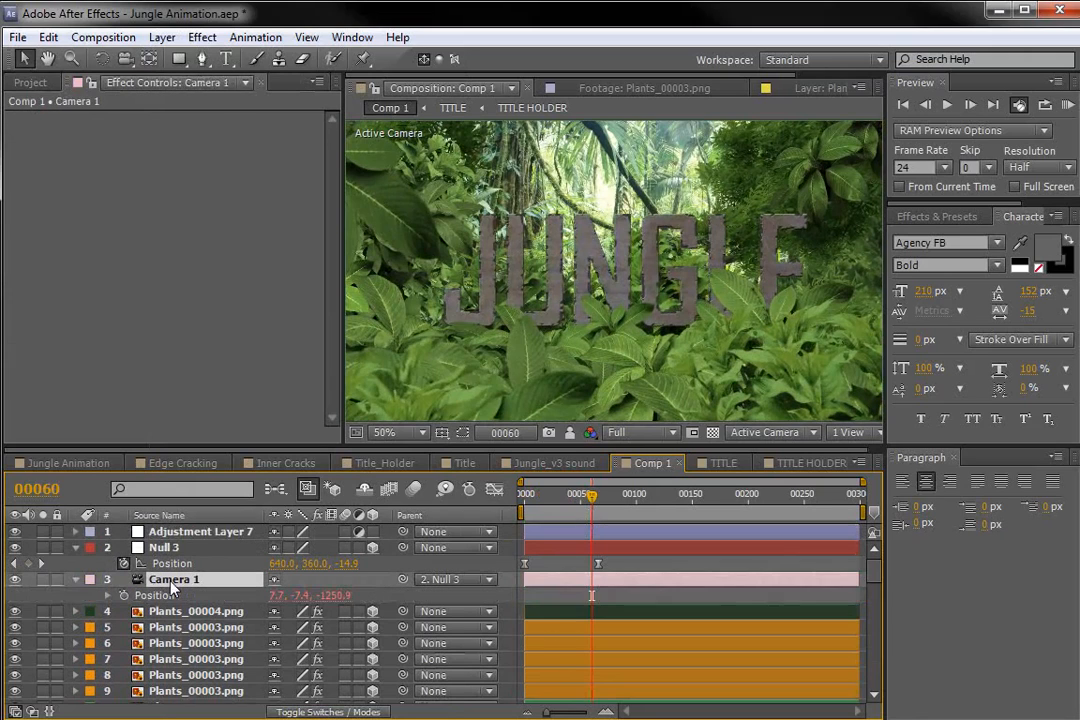
click(108, 596)
click(556, 612)
key(BackSpace)
click(550, 597)
drag(527, 497, 603, 502)
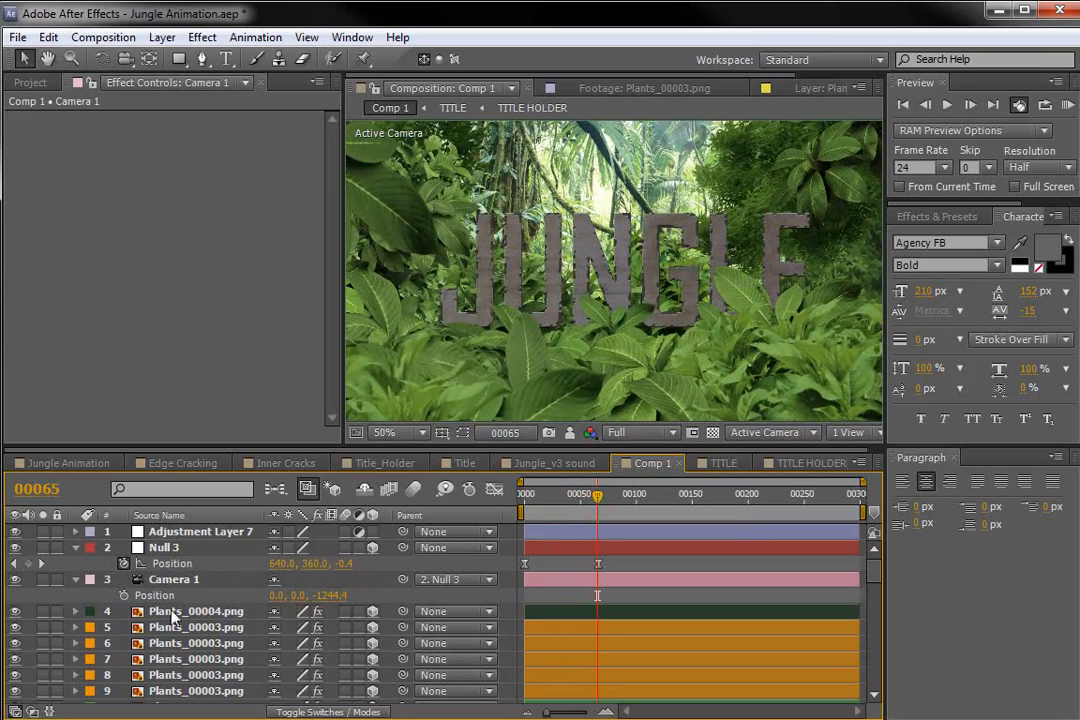
- Add the expression wiggle(.3,20) to Camera 1's Position and preview the handheld drift between frames 0 and 127
alt+click(123, 596)
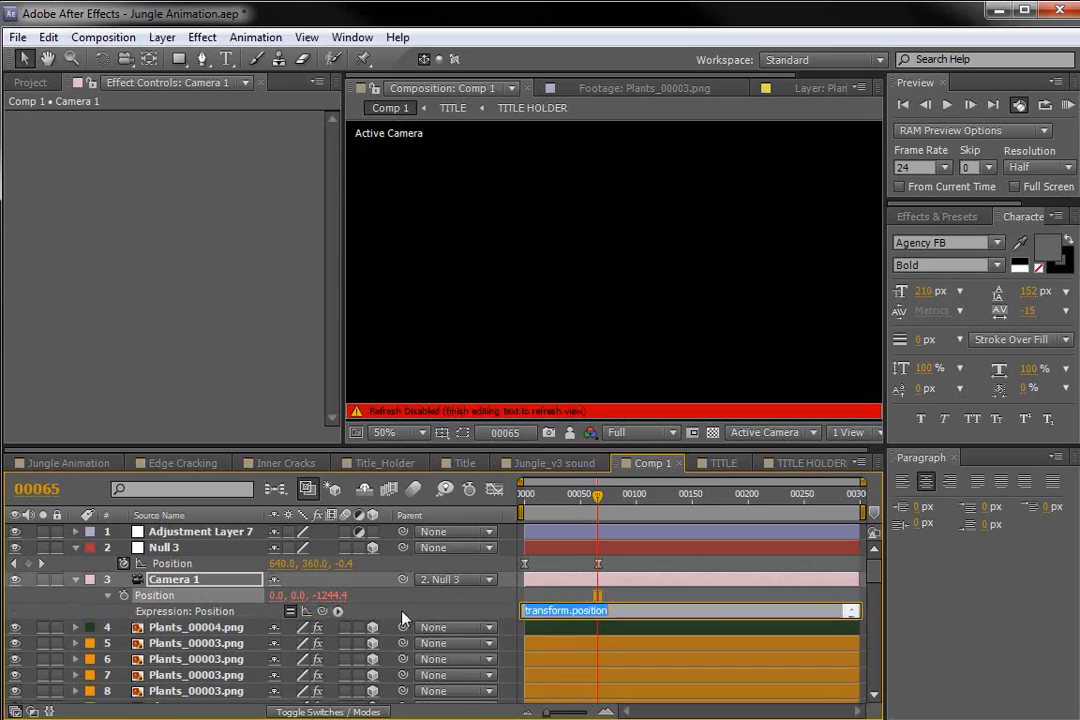
text(wiggle(1,20)
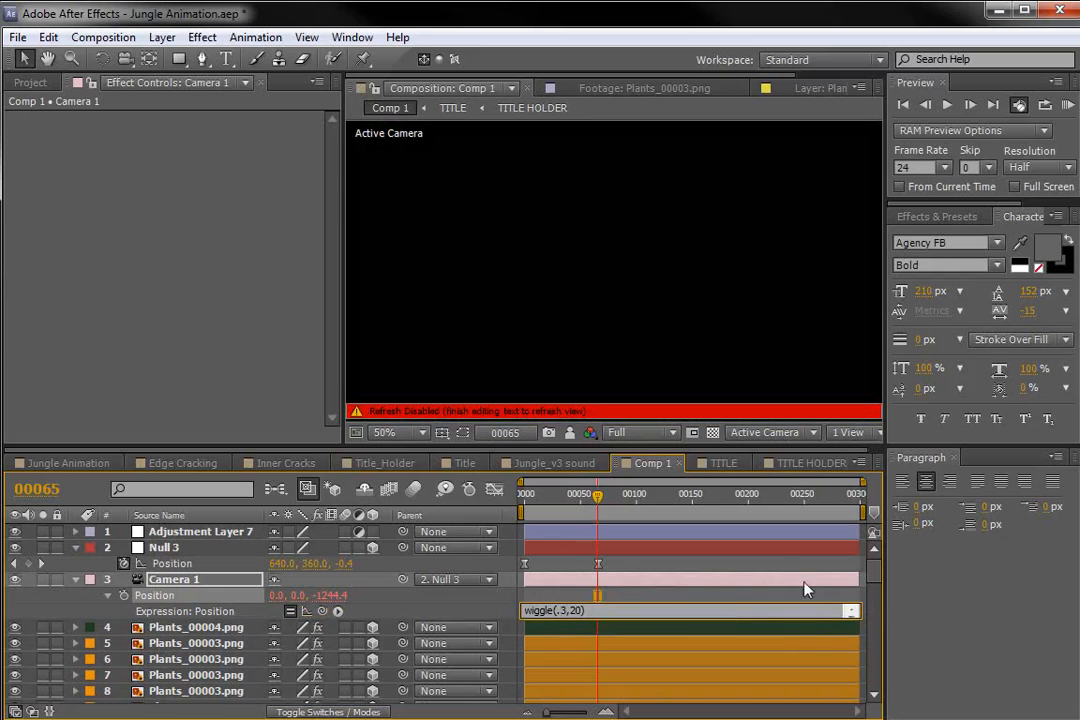
click(574, 581)
drag(598, 498, 666, 545)
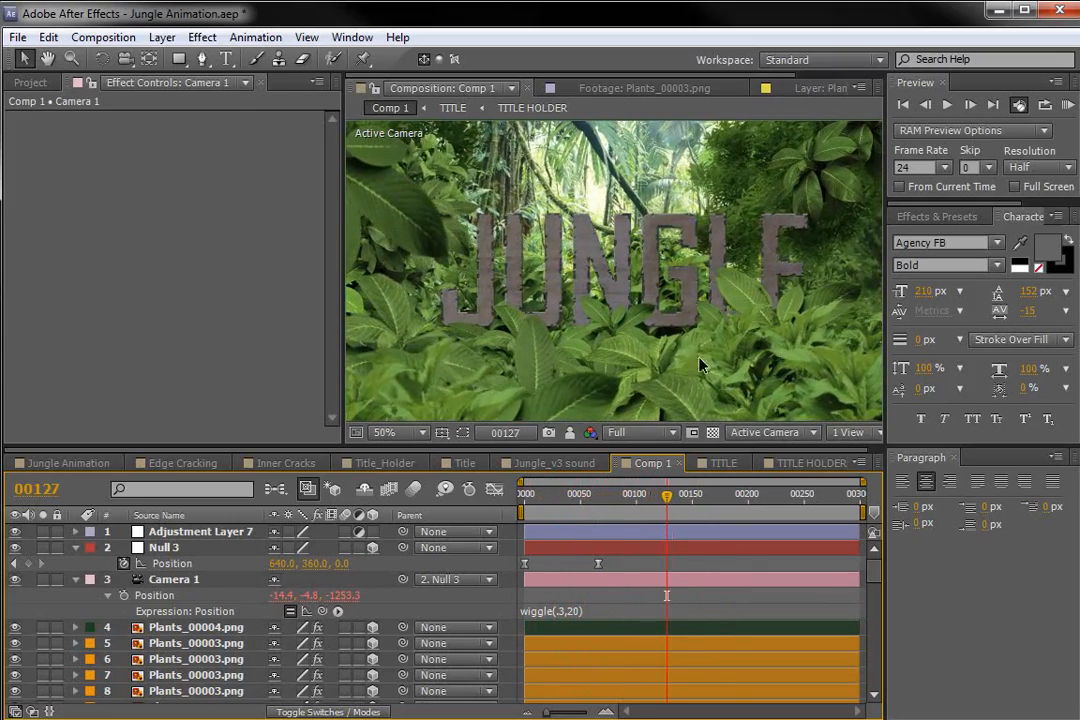
drag(668, 494, 523, 520)
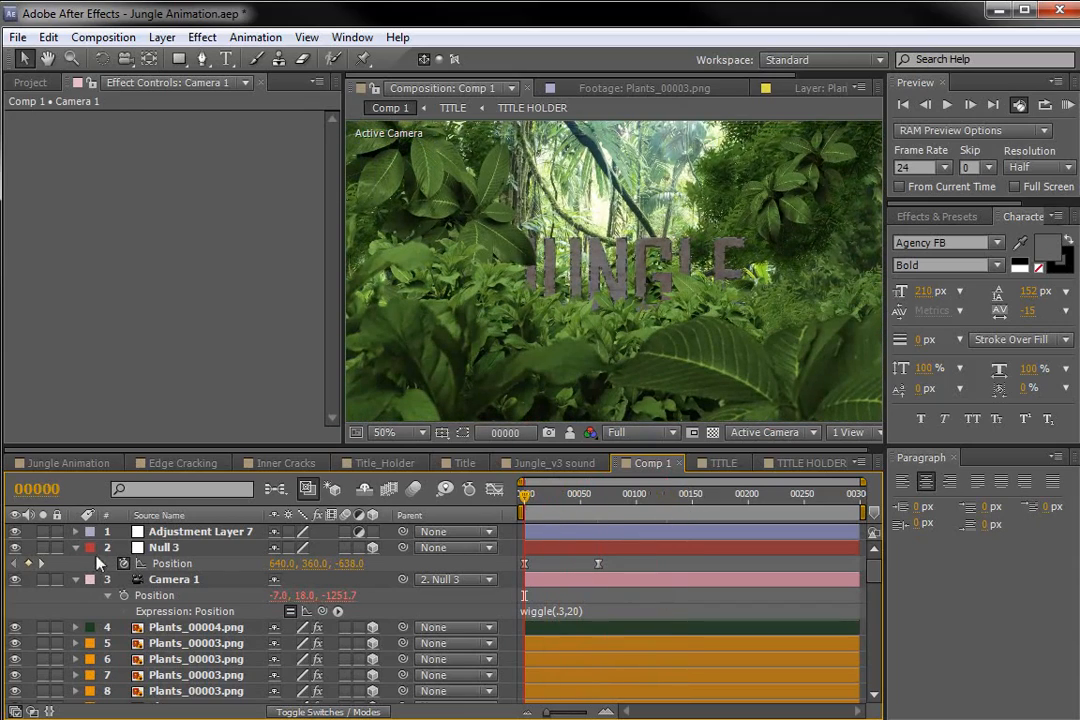
- Draw a large elliptical mask nearly filling the frame on Adjustment Layer 7 and set its mode to Subtract
click(196, 536)
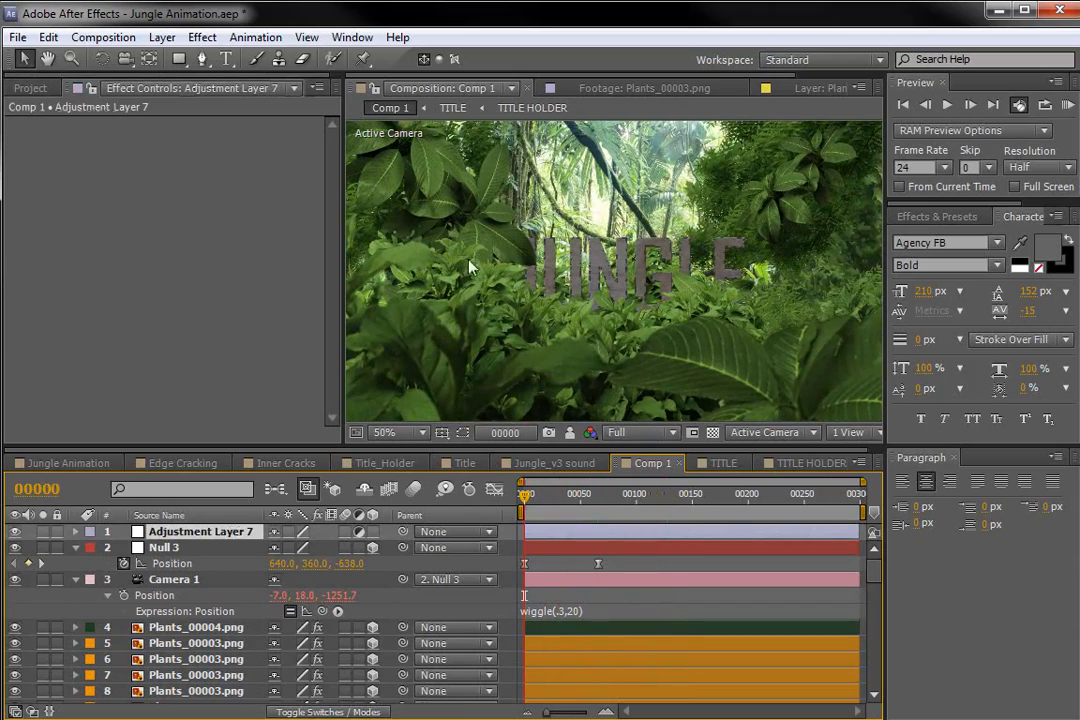
drag(179, 59, 249, 111)
key(comma)
key(comma)
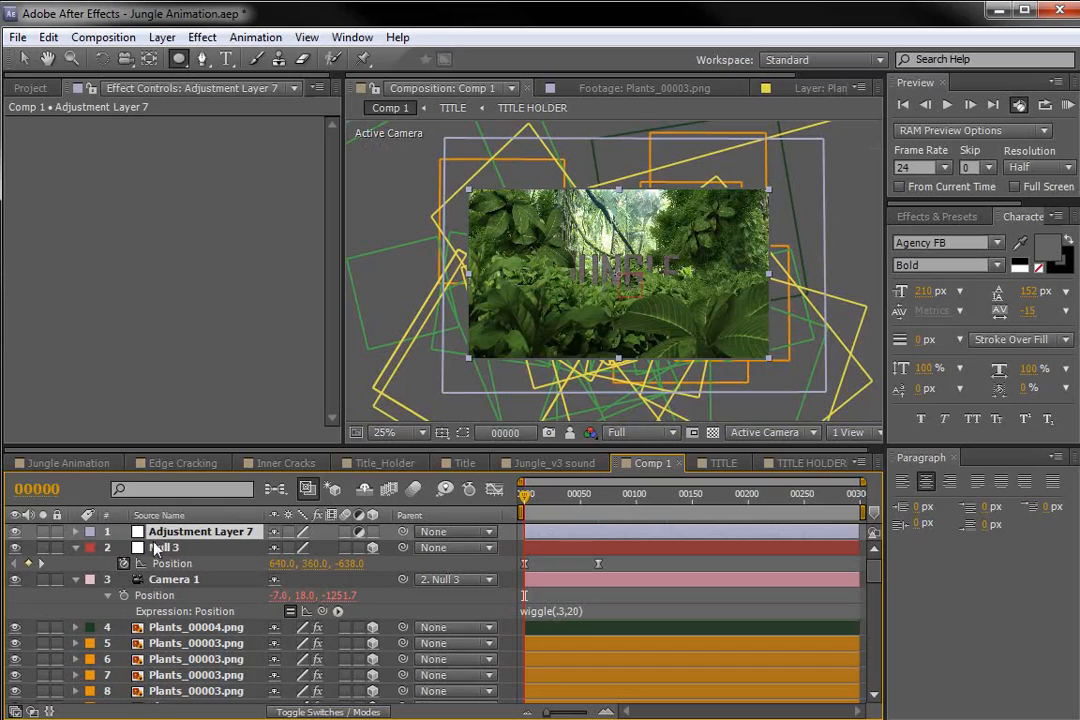
key(grave)
key(period)
key(period)
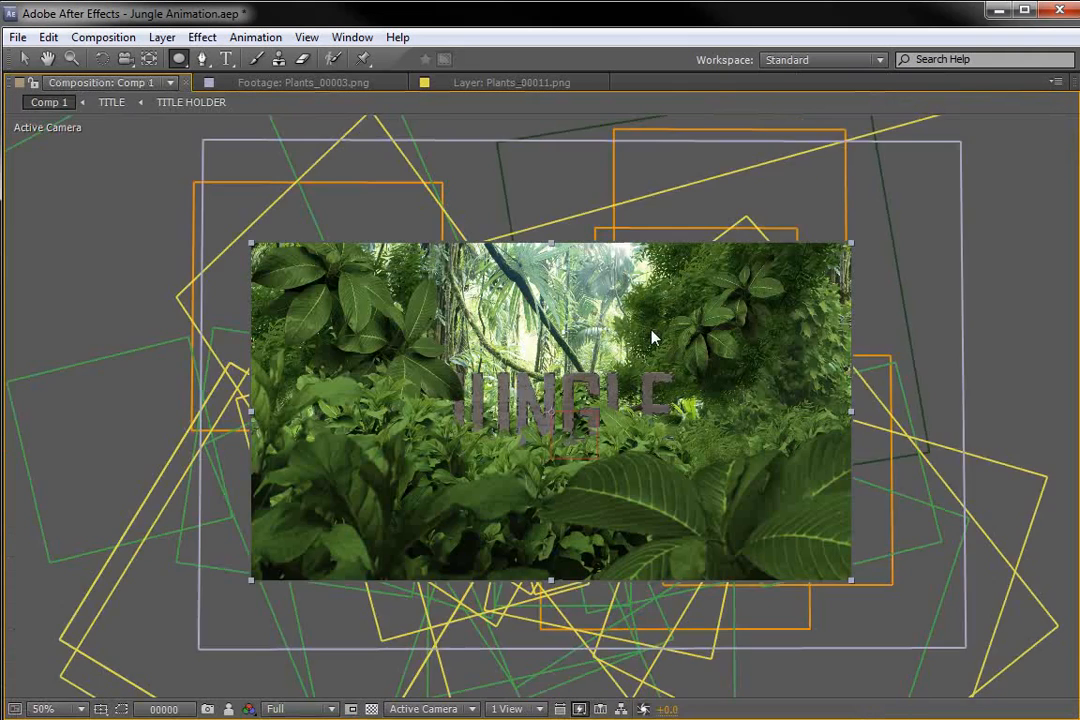
key(h)
drag(576, 578, 595, 450)
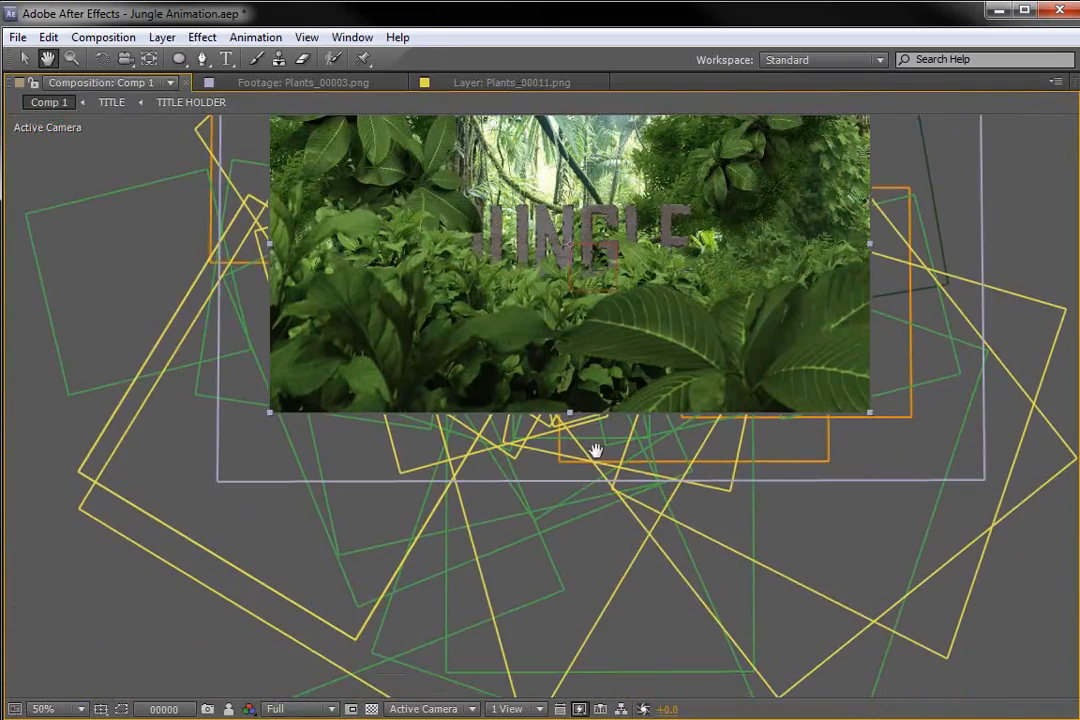
drag(640, 236, 650, 314)
key(grave)
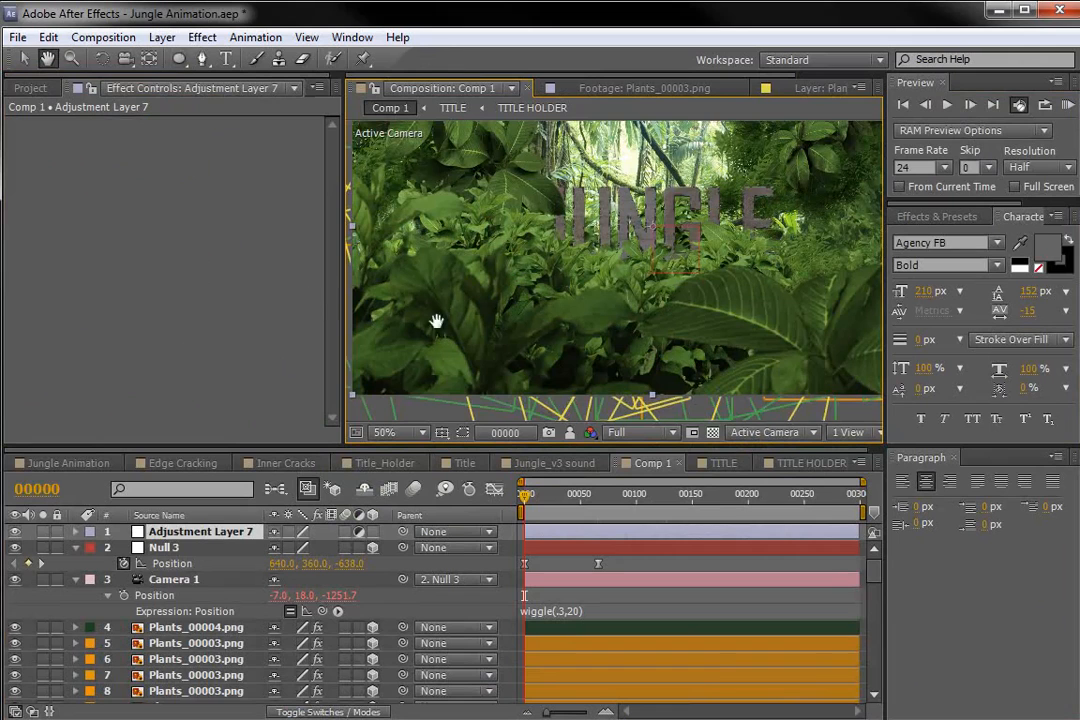
drag(436, 321, 424, 354)
key(grave)
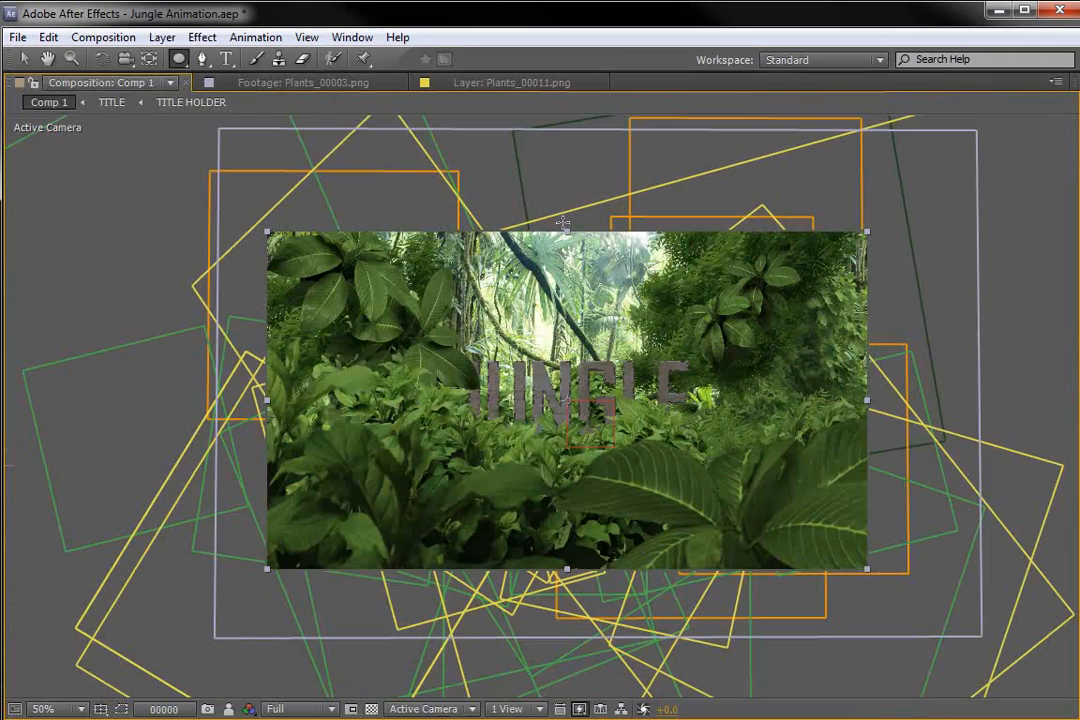
click(179, 58)
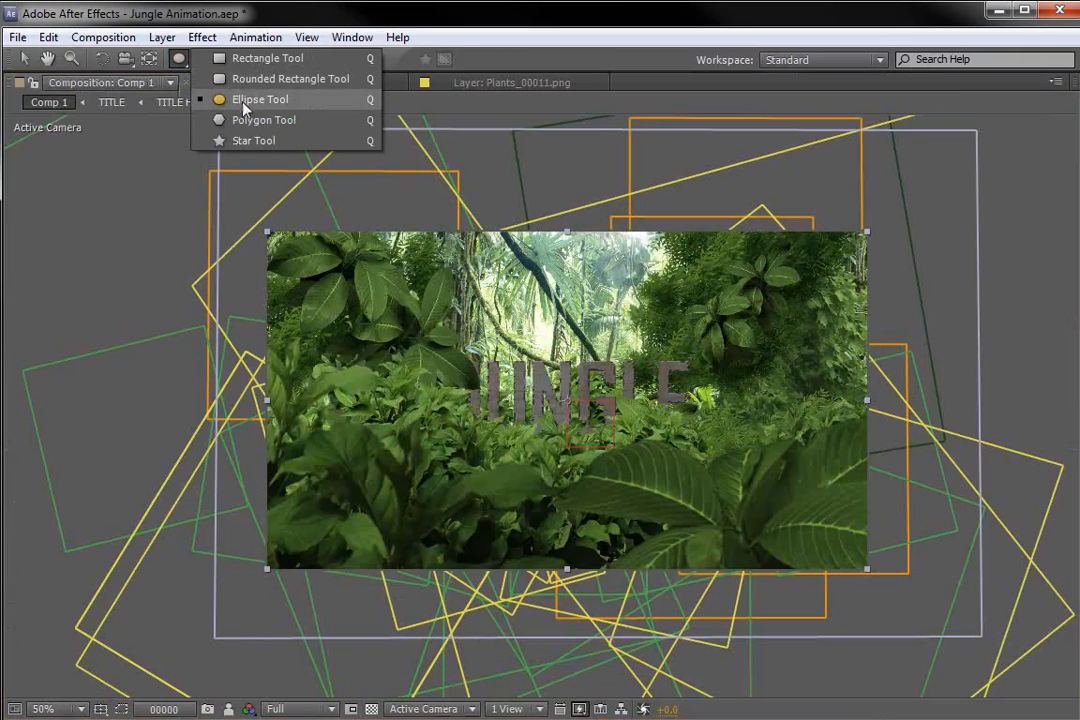
click(241, 100)
drag(277, 234, 860, 563)
key(grave)
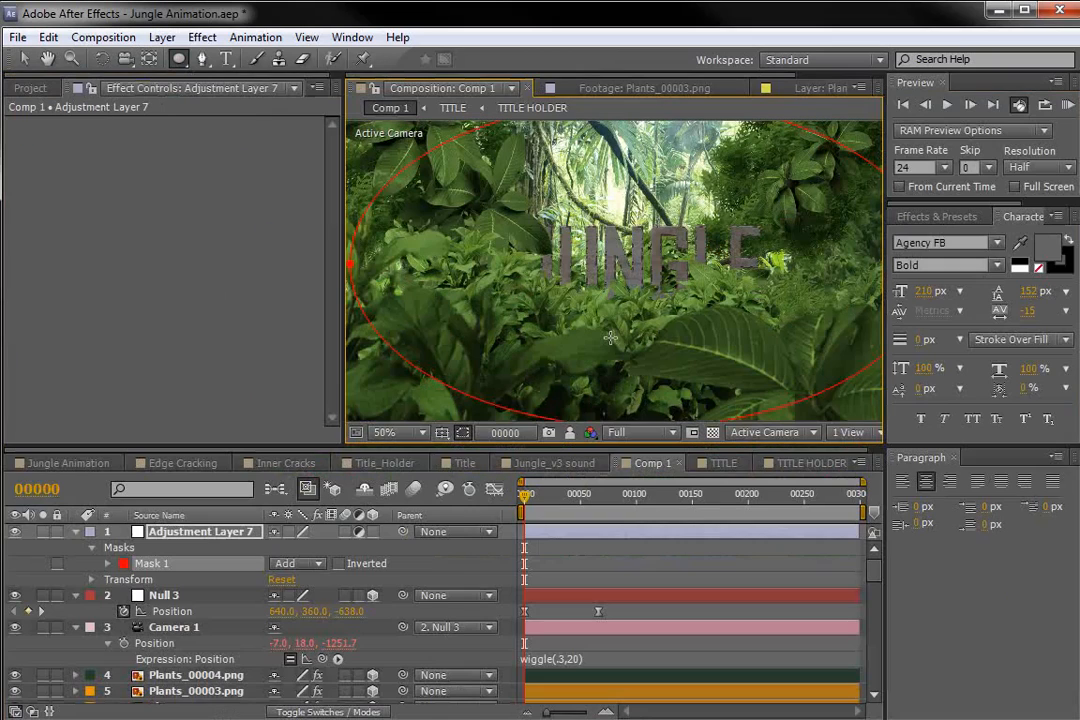
click(296, 563)
click(320, 630)
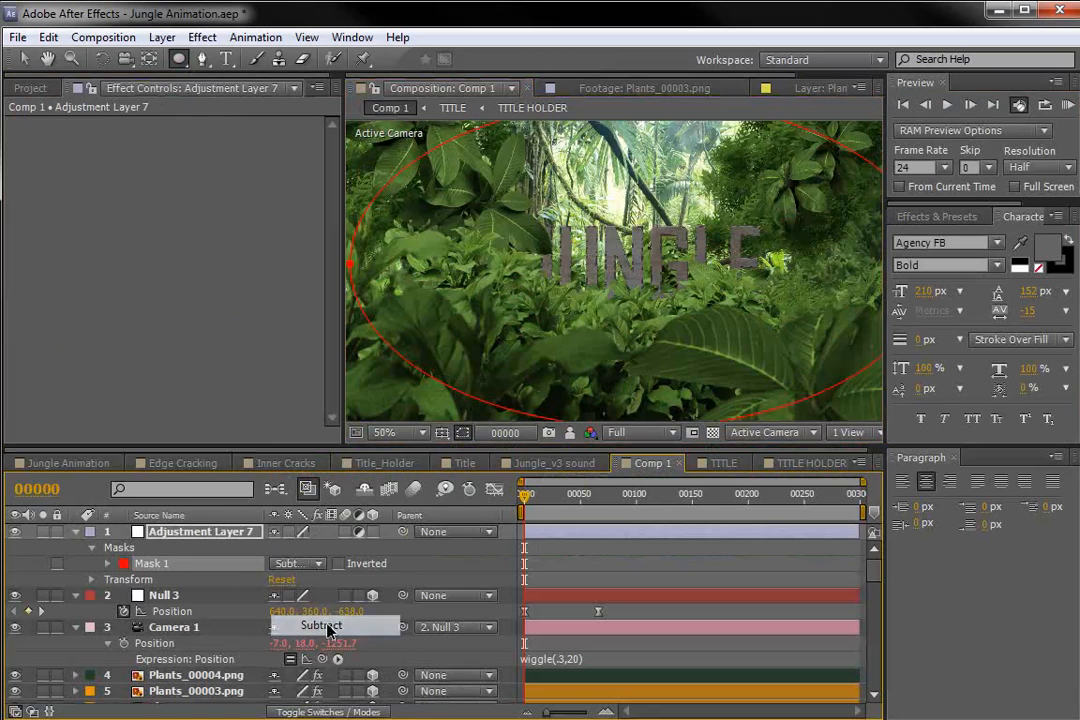
- Add a Curves effect to Adjustment Layer 7 and lower the RGB midtones to darken the frame's edges
click(202, 37)
mouse_move(250, 210)
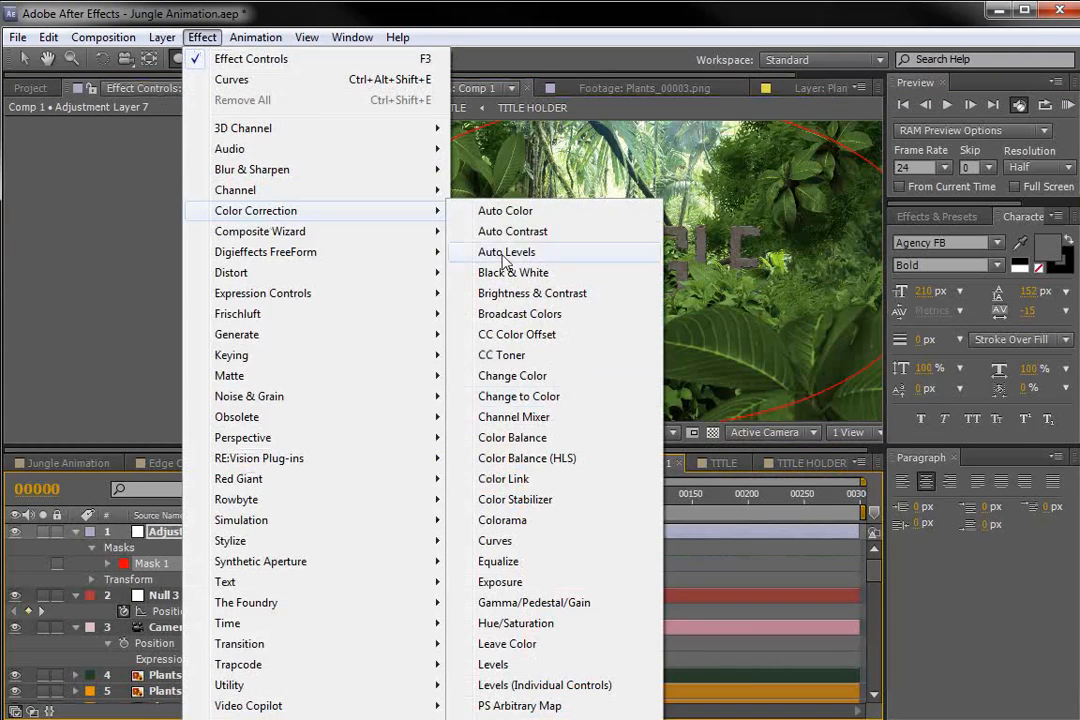
click(510, 541)
drag(121, 263, 141, 278)
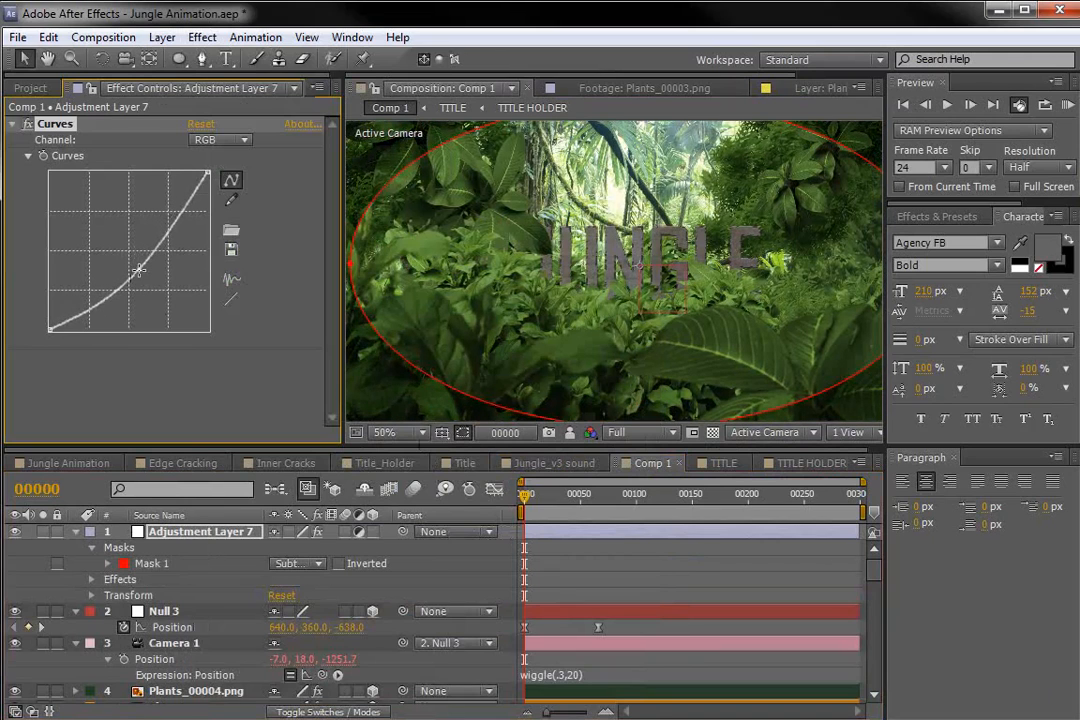
- Feather the elliptical mask by 210 pixels, deepen the vignette's RGB curve slightly and check it at frame 65
click(133, 456)
key(f)
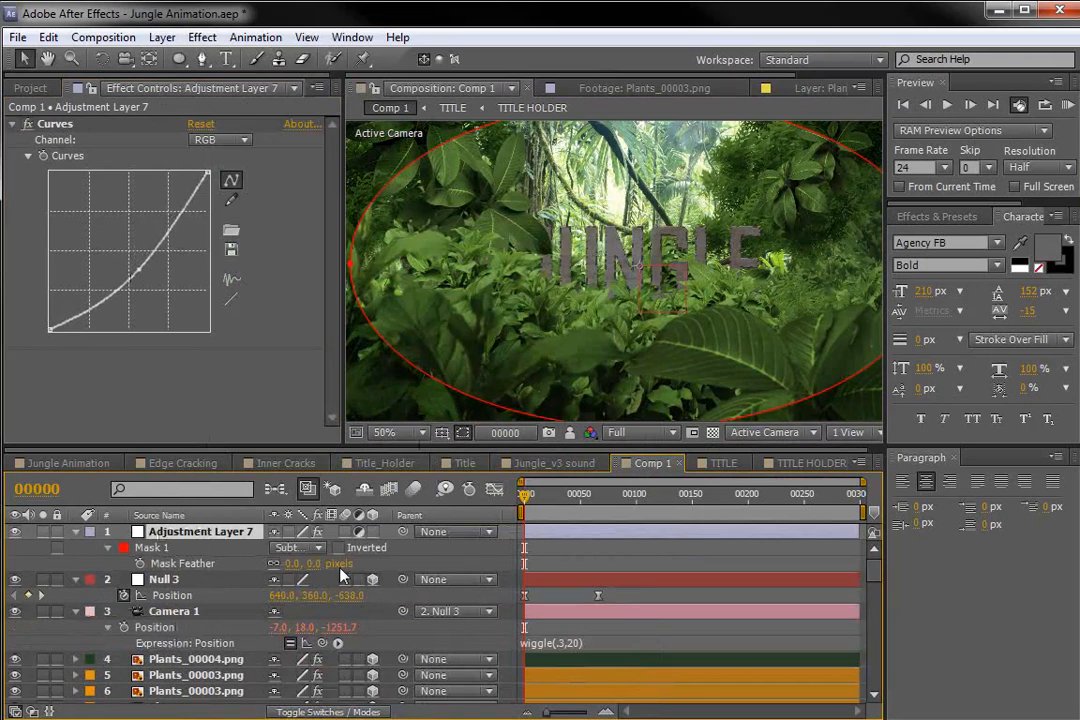
drag(311, 565, 422, 547)
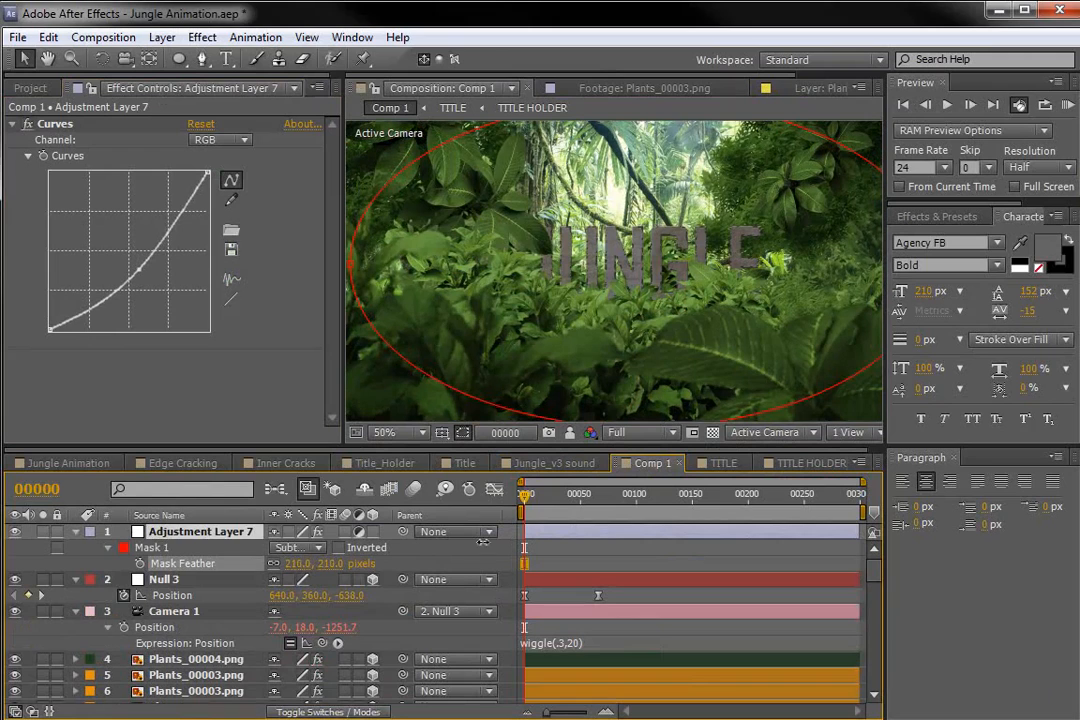
click(145, 277)
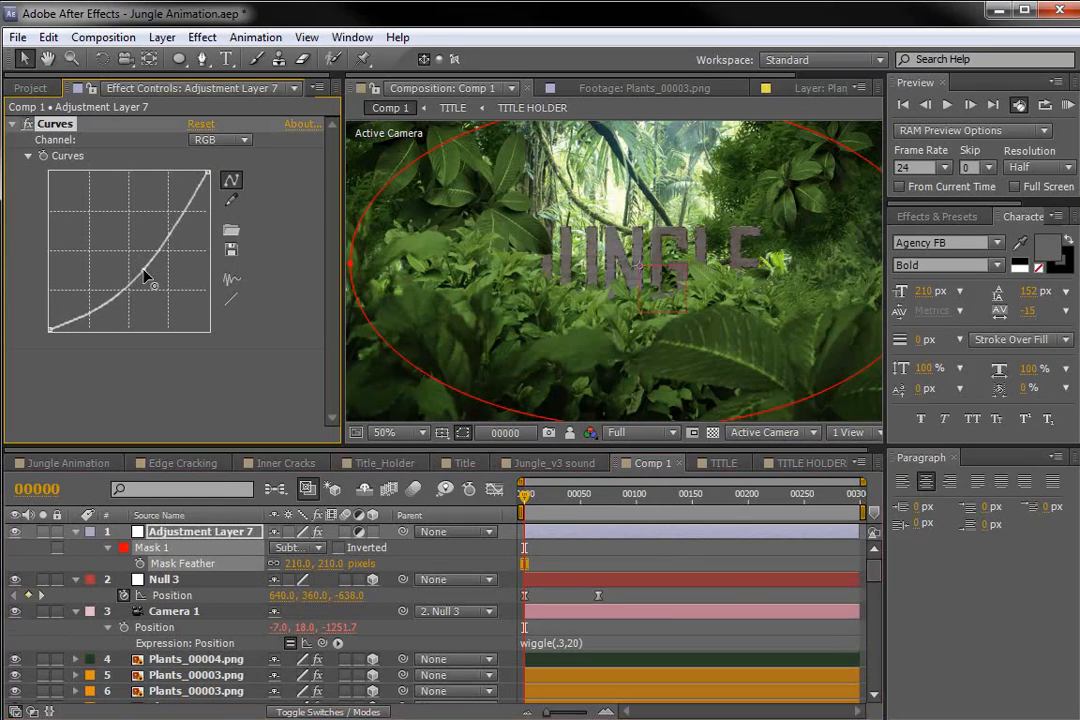
drag(527, 494, 601, 506)
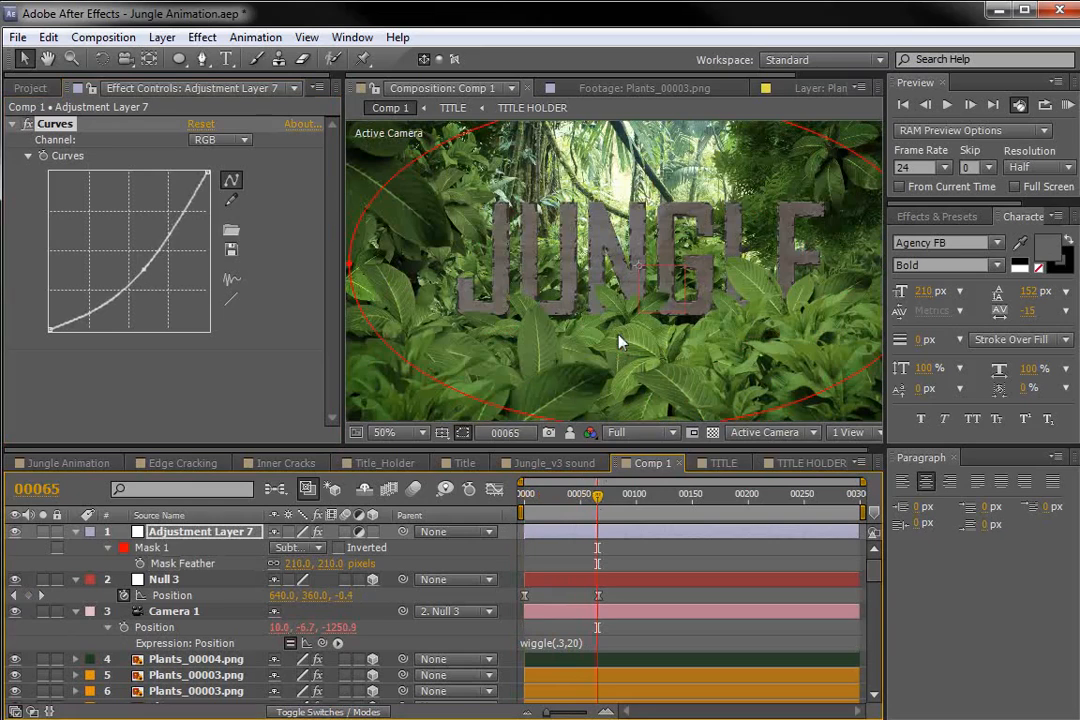
drag(342, 443, 282, 491)
key(h)
drag(618, 290, 595, 293)
key(v)
click(600, 543)
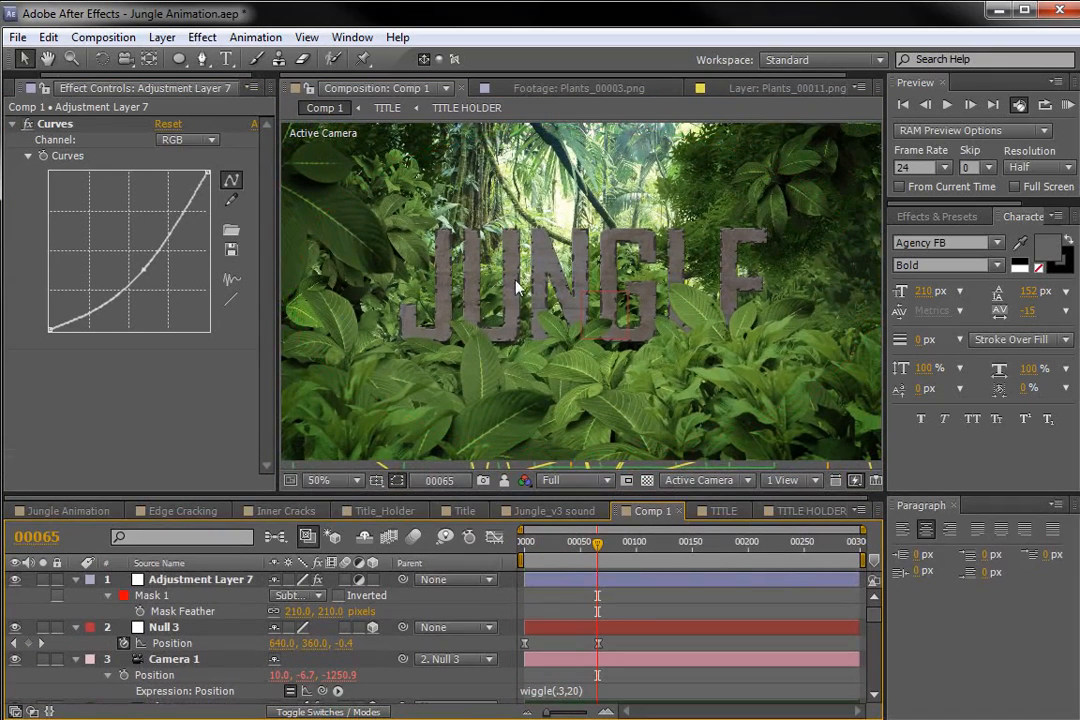
- Collapse the expanded properties of all layers in Comp 1
click(170, 580)
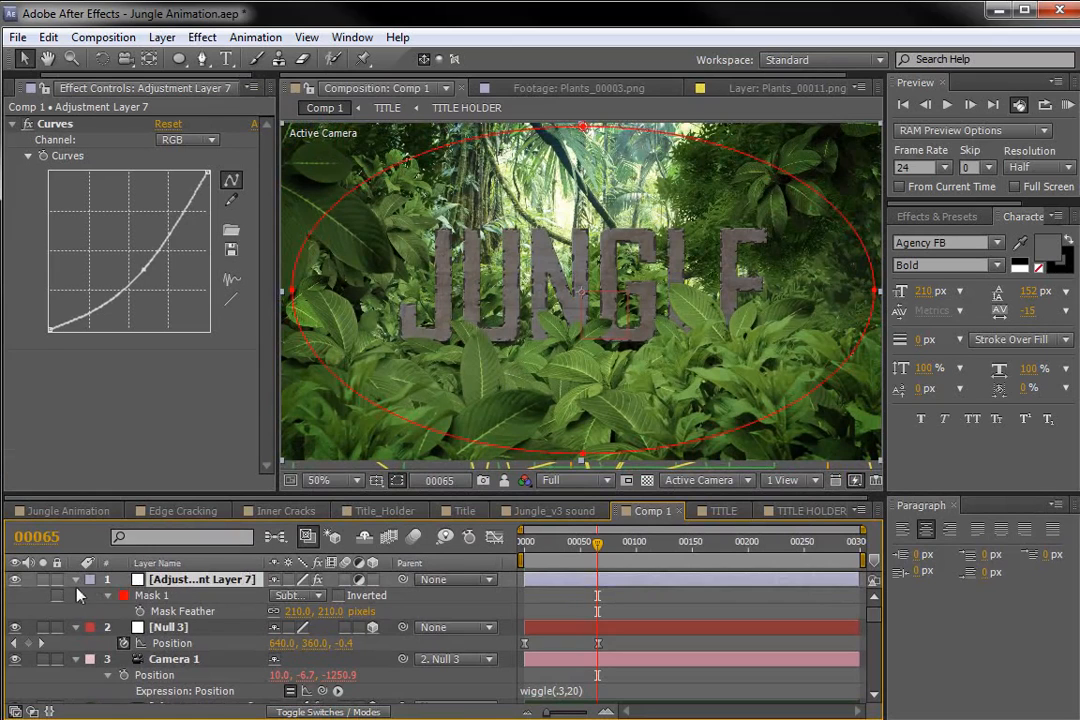
key(ctrl+a)
key(u)
click(185, 612)
- Add a Curves effect to the TITLE layer and raise the RGB midtones while holding the shadows down to brighten the lettering
scroll(632, 614, down, 15)
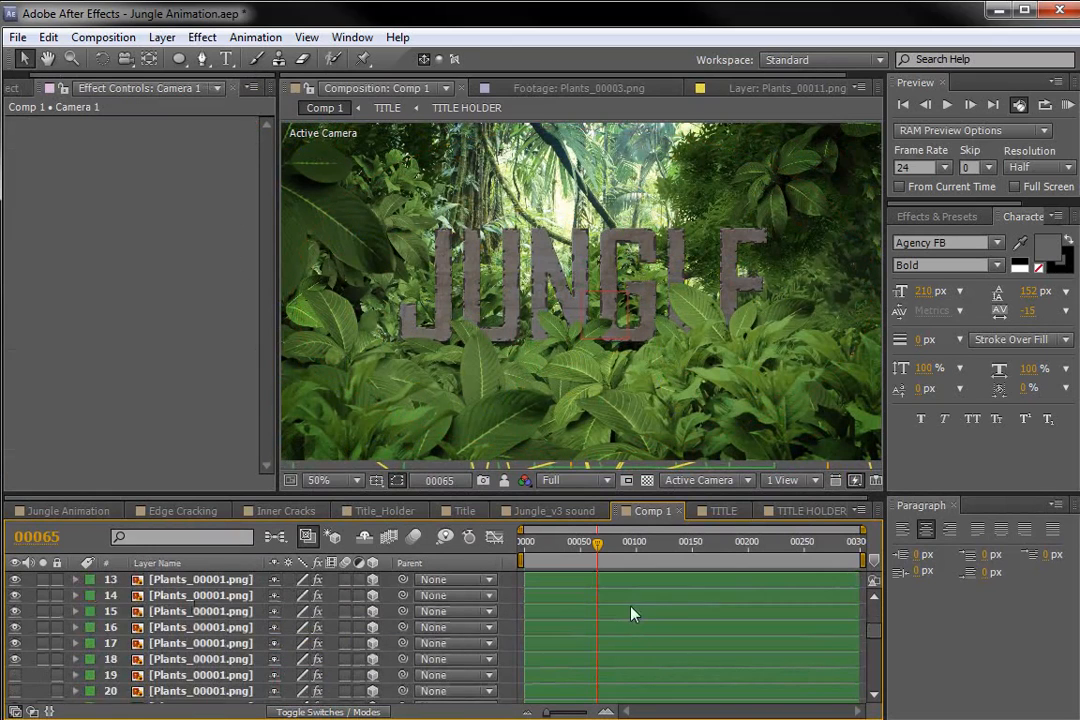
click(166, 680)
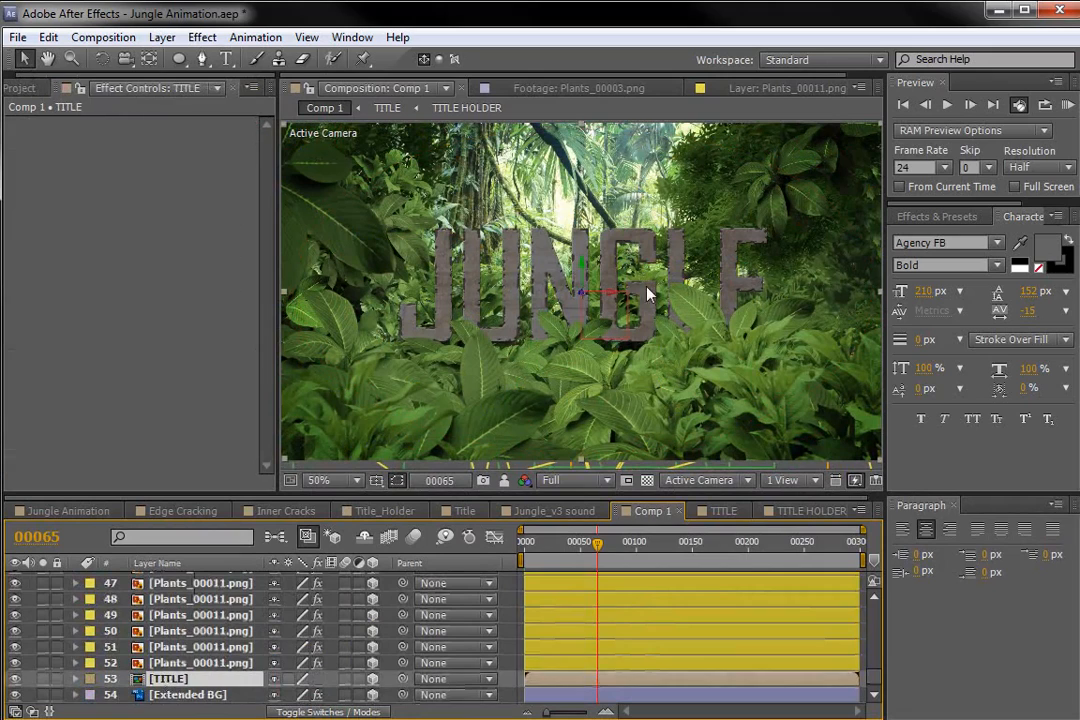
click(202, 37)
mouse_move(255, 211)
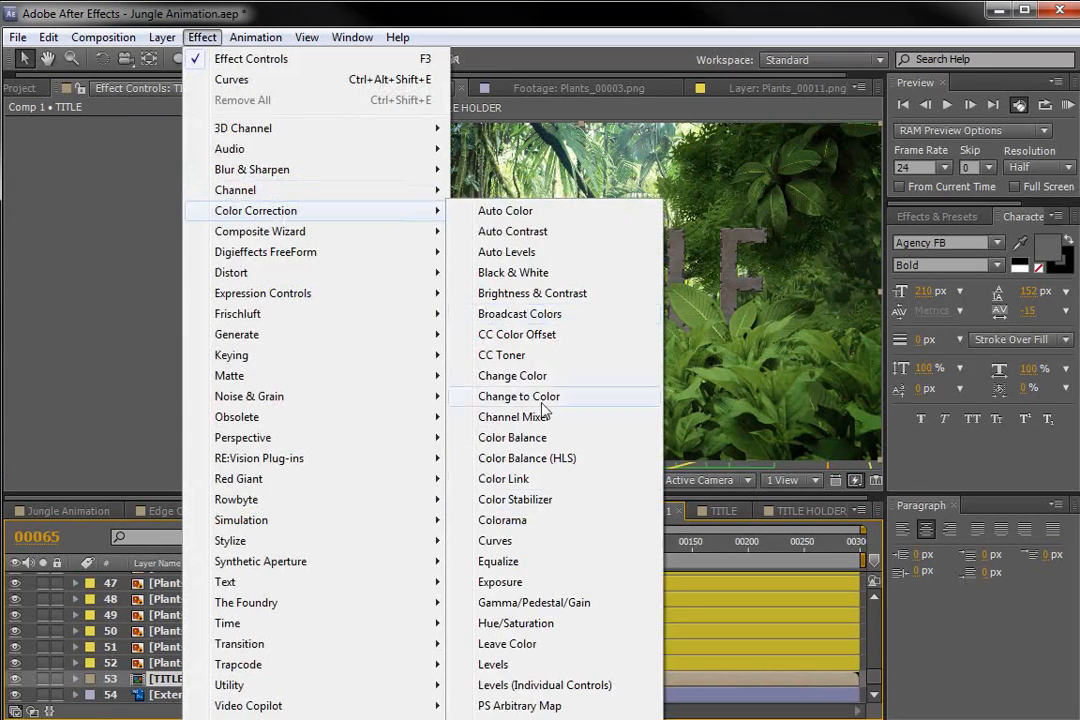
click(495, 540)
mouse_move(141, 231)
mouse_down()
mouse_move(131, 242)
mouse_move(127, 233)
mouse_up()
drag(98, 284, 83, 297)
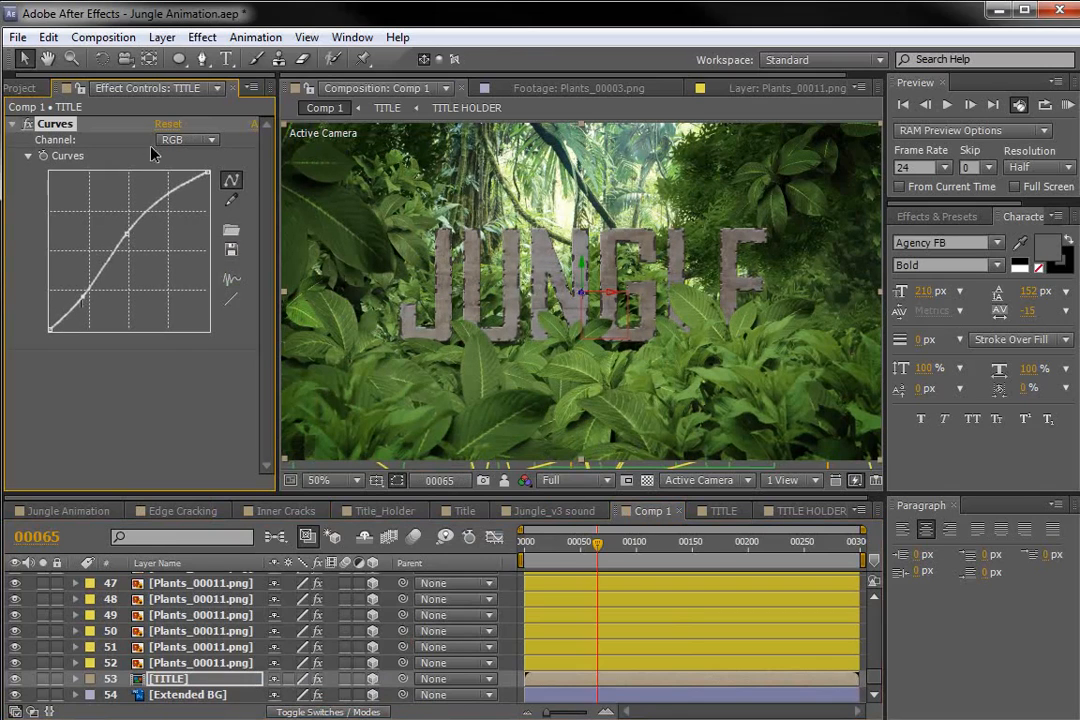
- Warm the TITLE lettering by raising the Red curve slightly and lowering the Blue curve's midtones, and inspect it at 100% zoom
click(190, 140)
click(193, 176)
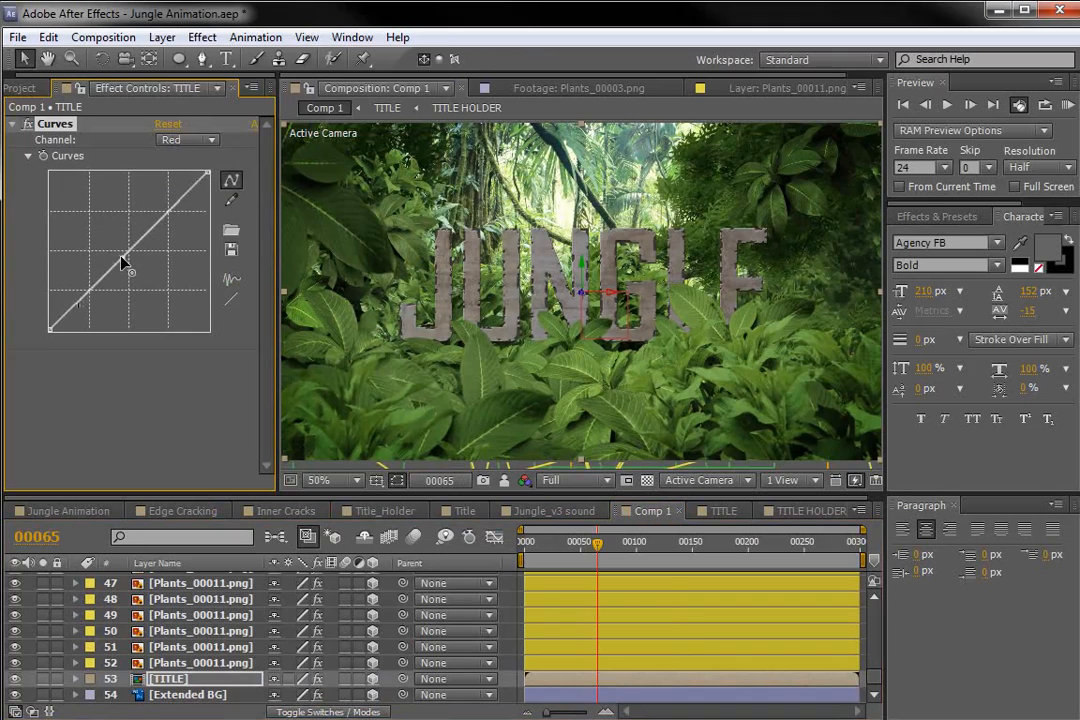
drag(120, 257, 118, 256)
click(187, 140)
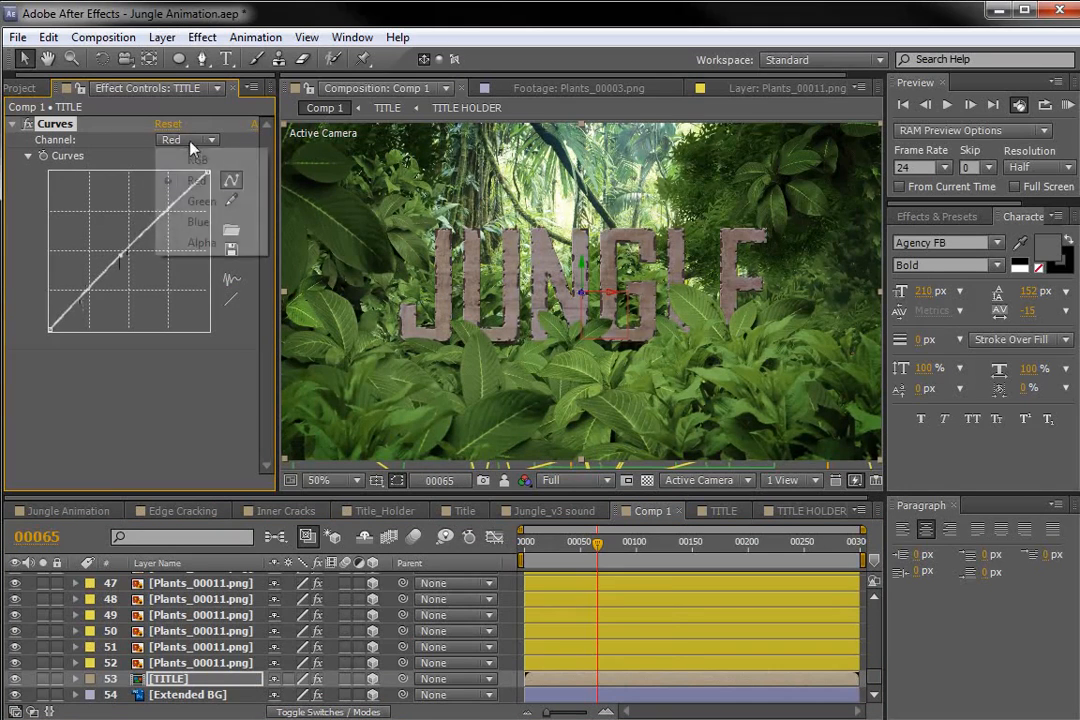
click(192, 222)
drag(132, 258, 140, 256)
scroll(585, 300, up, 1)
scroll(585, 300, down, 1)
scroll(588, 305, up, 1)
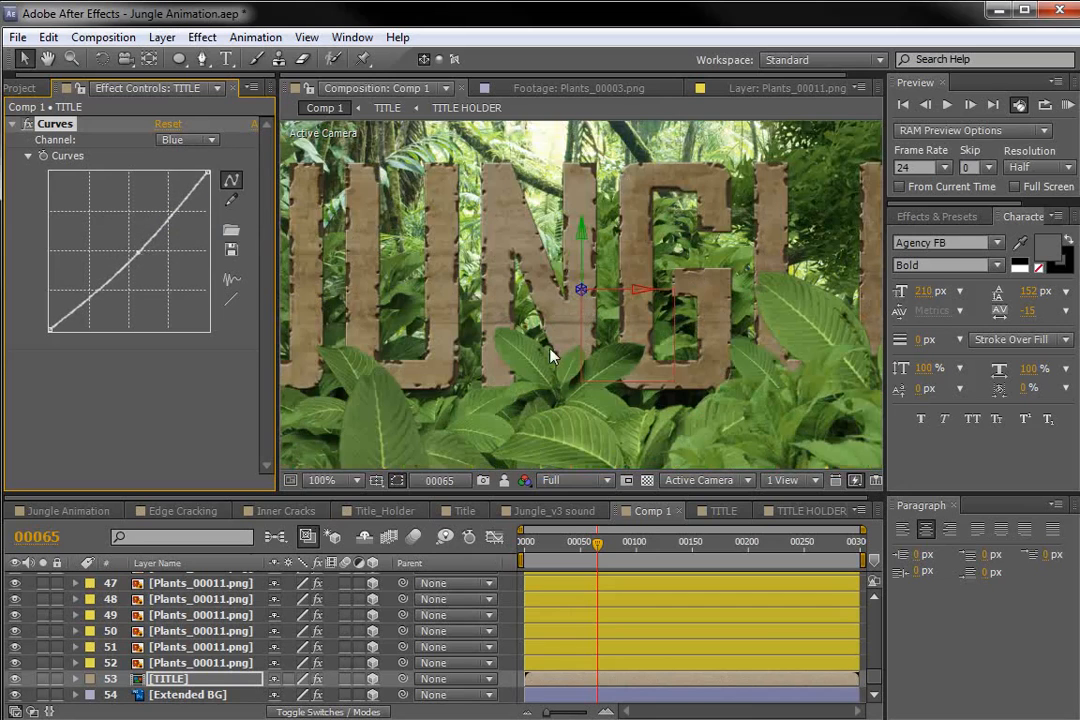
- Duplicate the TITLE layer and apply a Tint effect to the lower copy
key(ctrl+d)
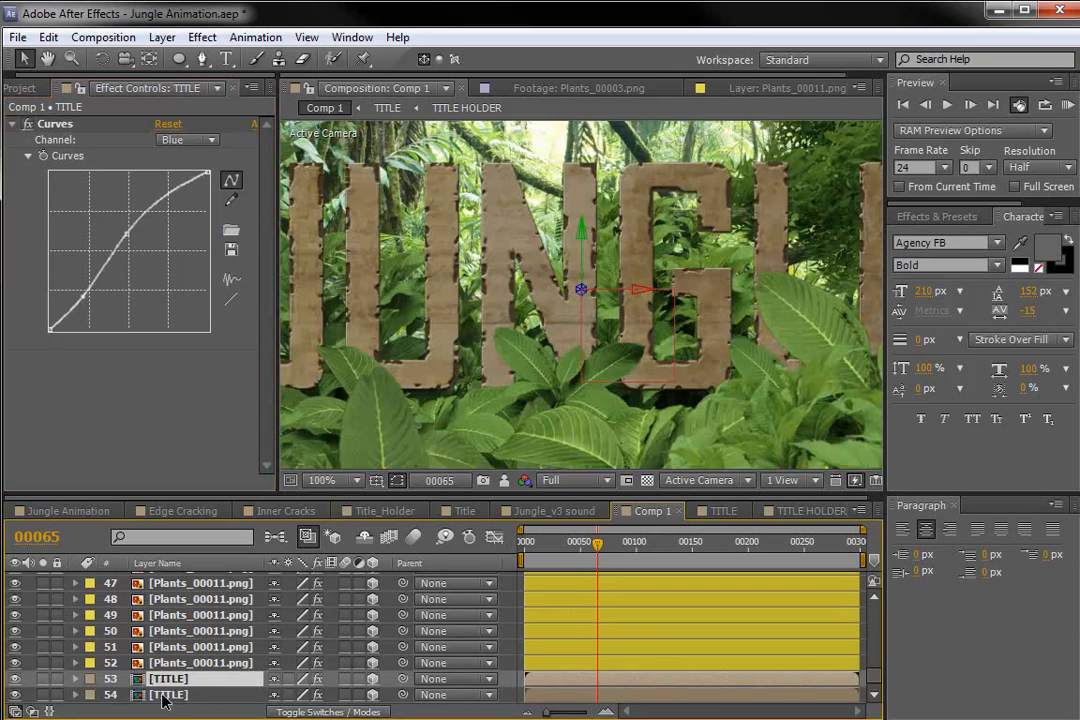
click(178, 695)
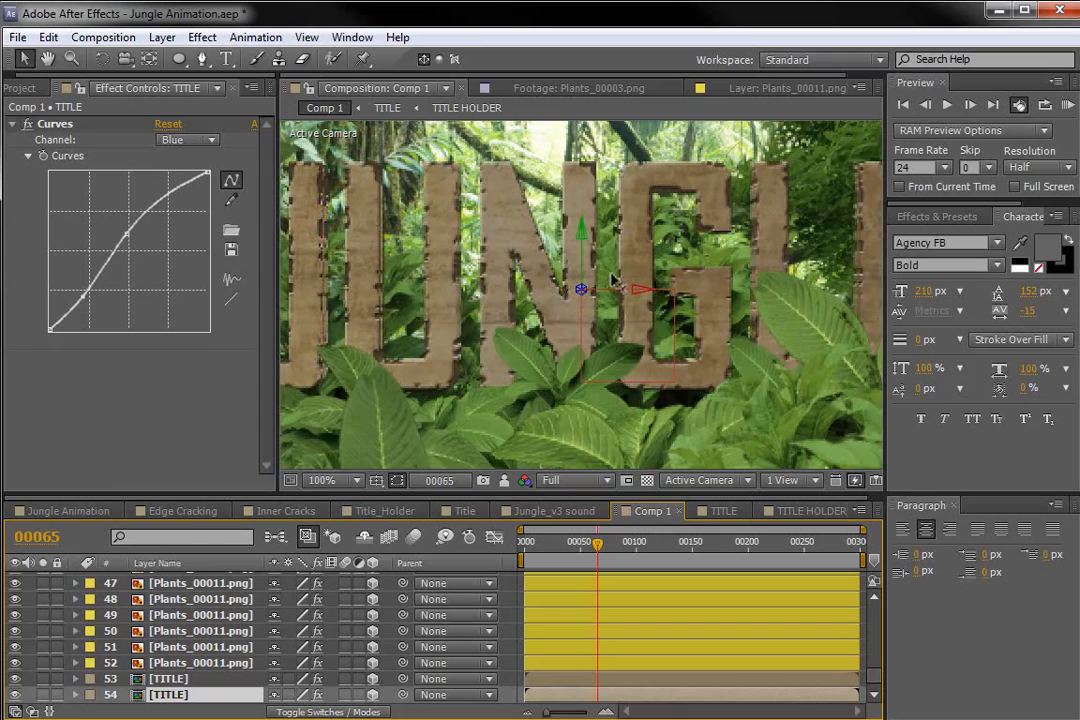
click(202, 37)
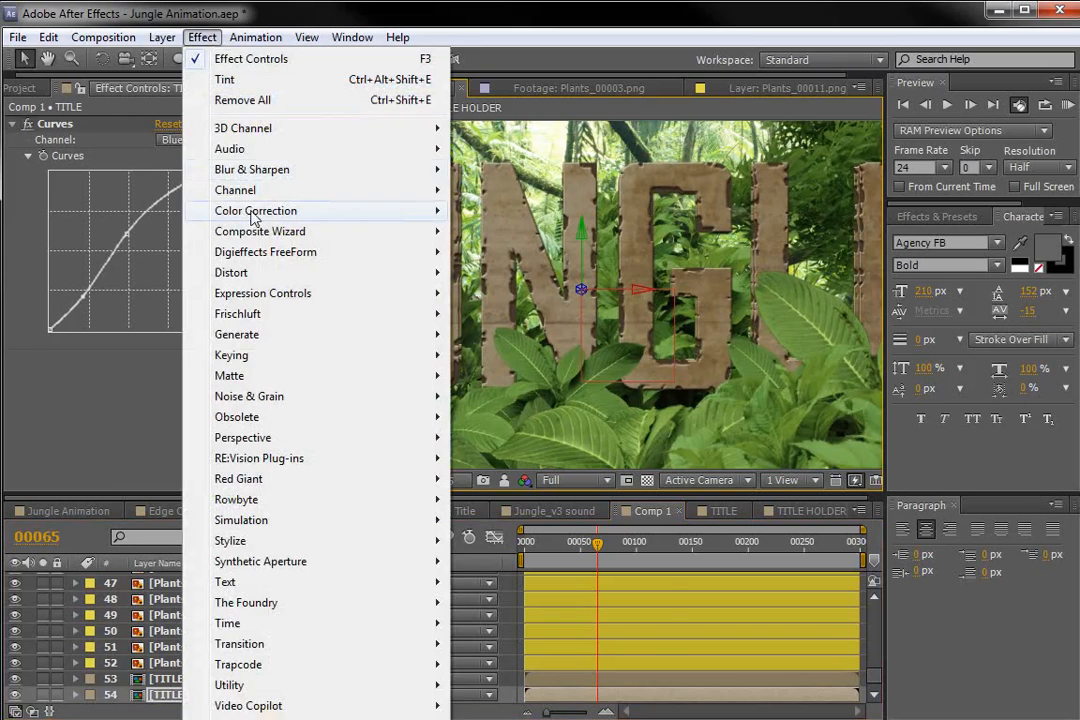
mouse_move(268, 214)
key(ctrl+alt+shift+e)
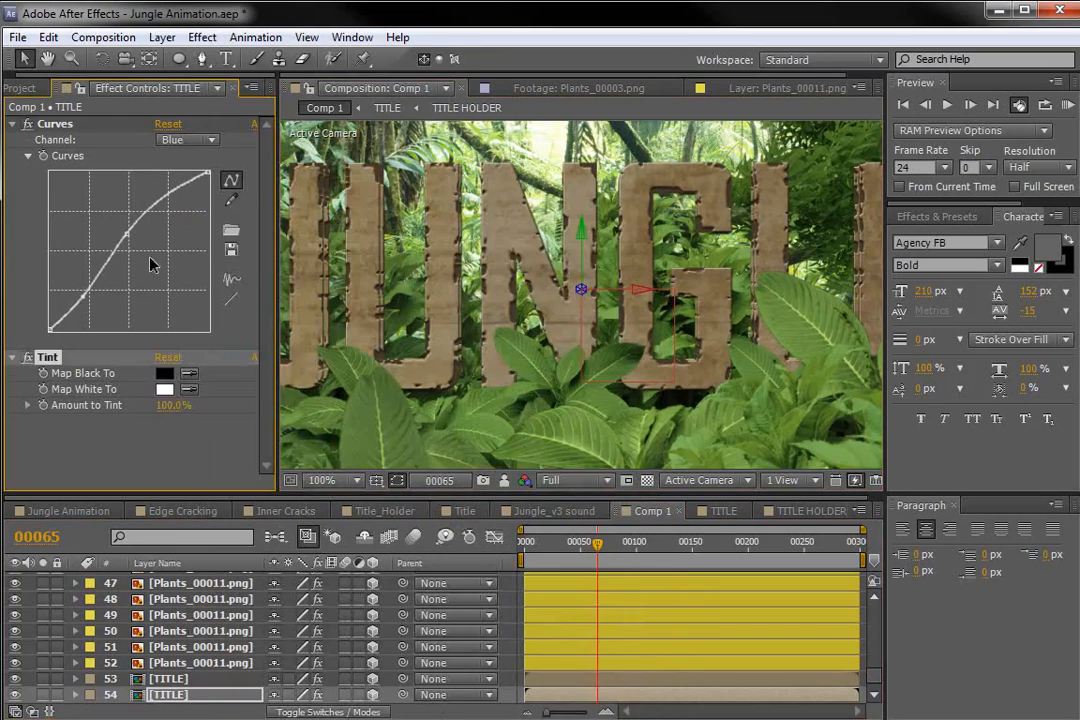
- Map the lower TITLE copy's Tint white to black and its black to a very dark brown, about 221815
click(164, 389)
drag(543, 491, 433, 600)
click(825, 372)
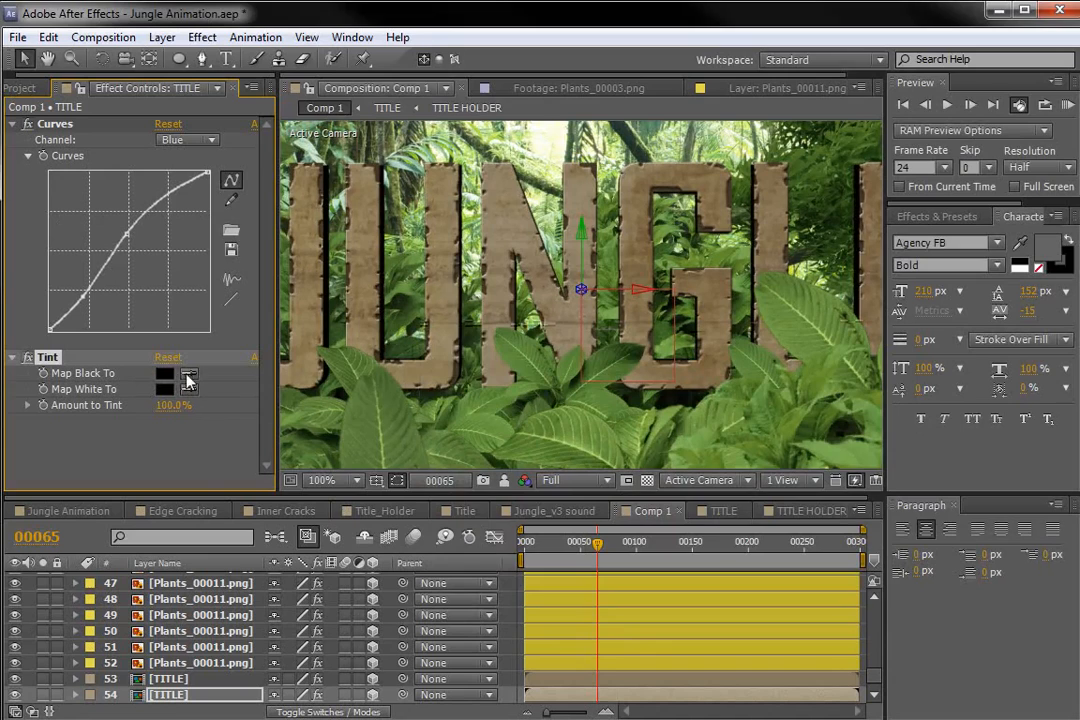
click(164, 373)
drag(521, 523, 518, 572)
click(693, 600)
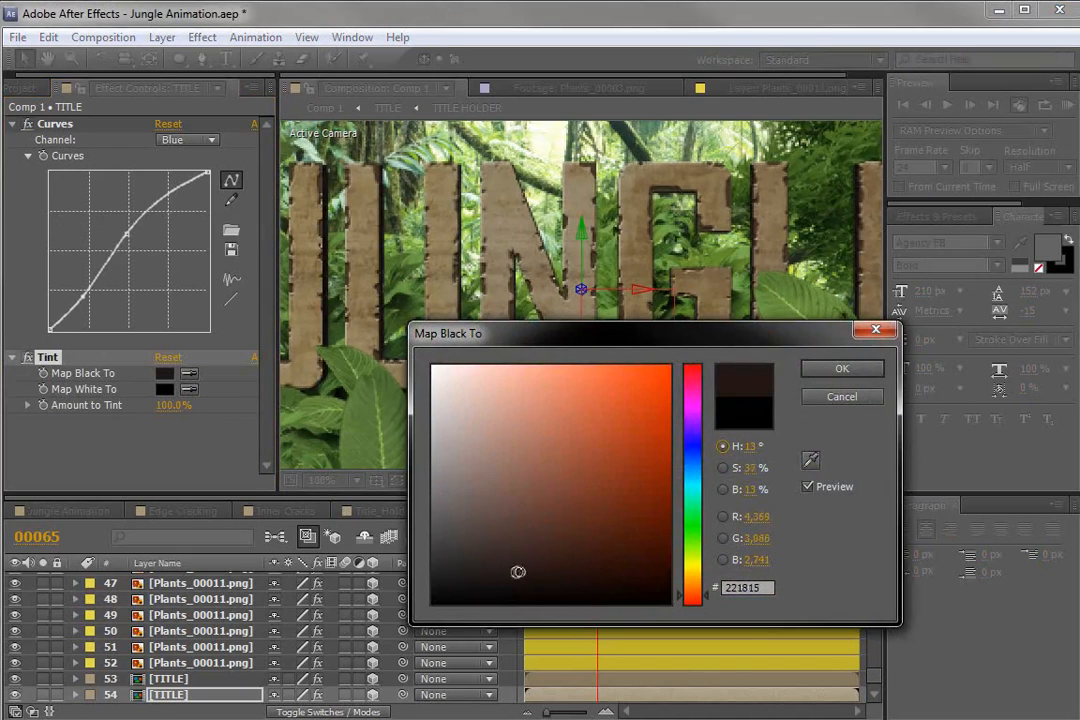
key(Return)
- Change the Tint's Map White To color to a dark brownish gray and inspect the lettering in the enlarged composition view
click(164, 389)
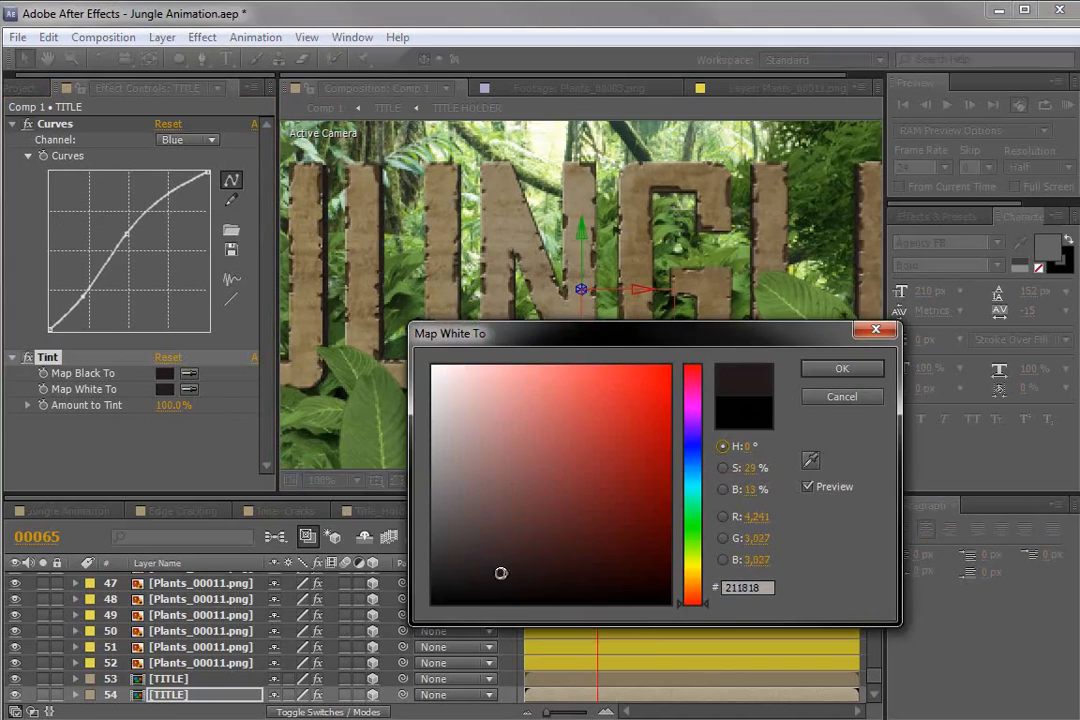
click(693, 588)
drag(500, 557, 466, 547)
key(Return)
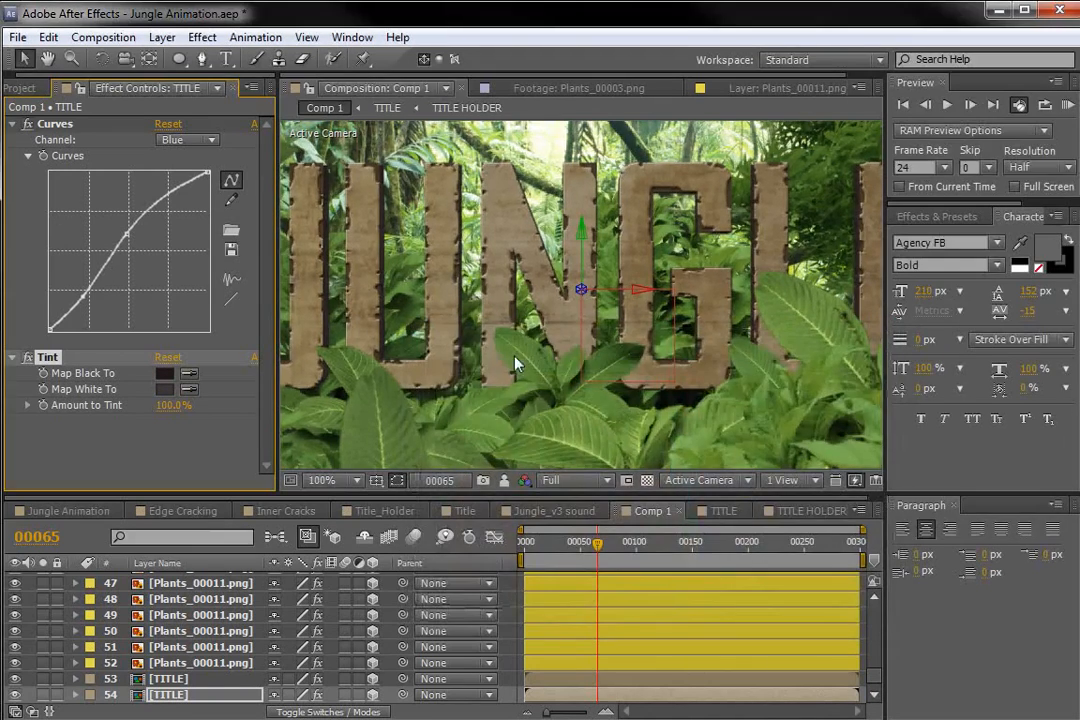
key(grave)
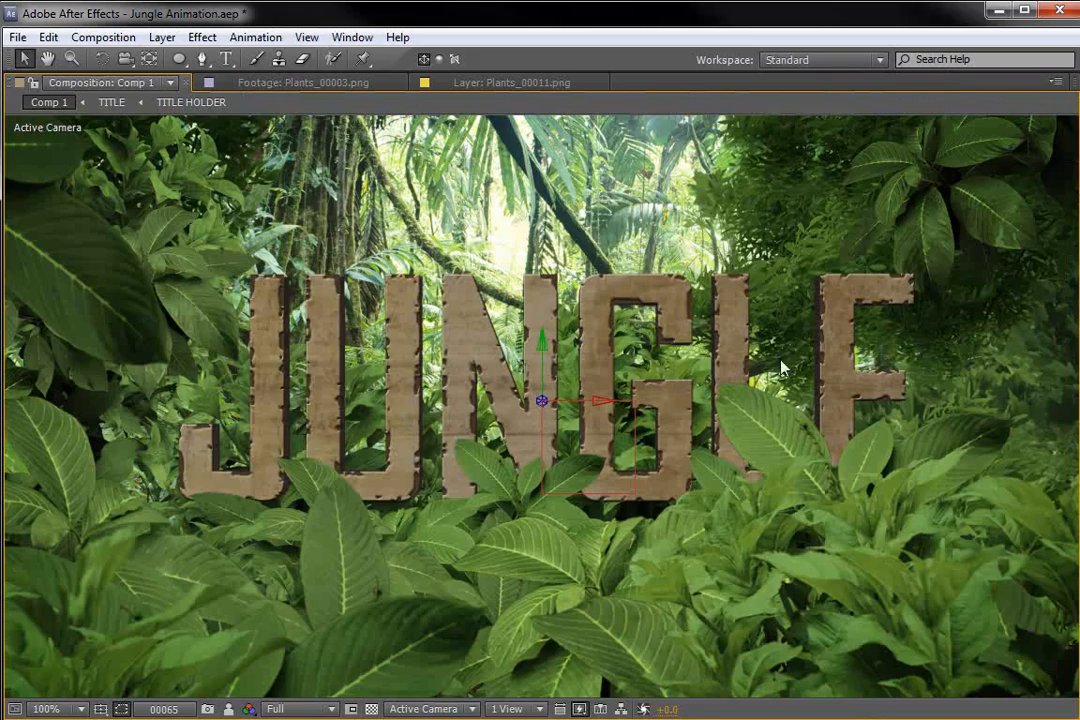
key(grave)
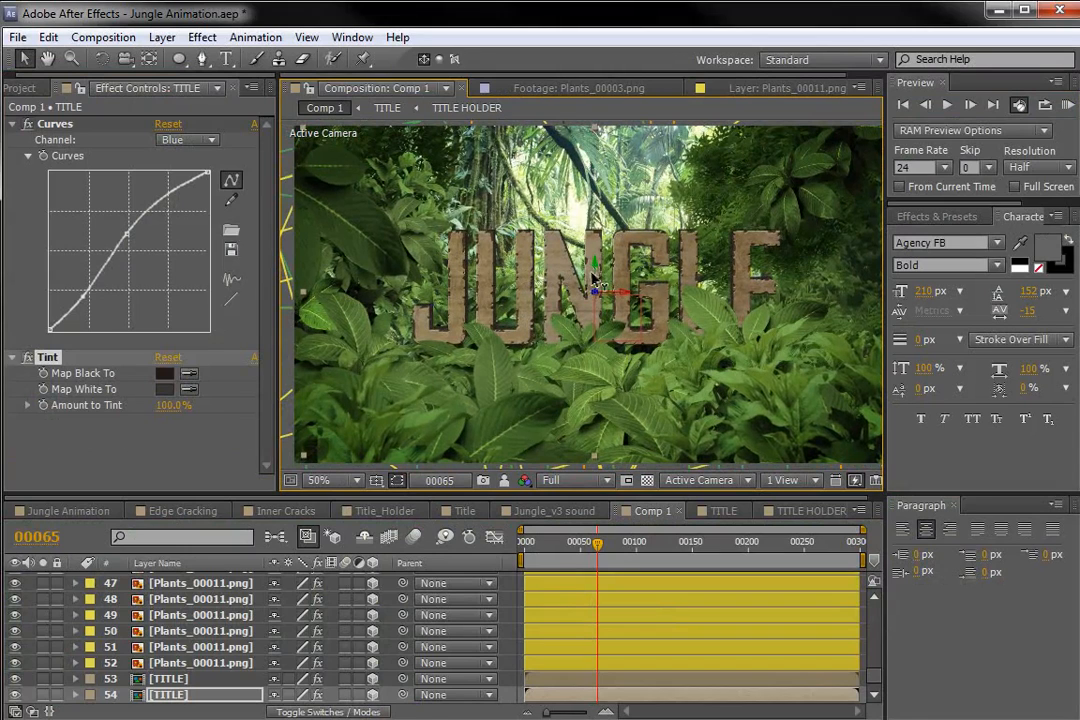
key(grave)
key(grave)
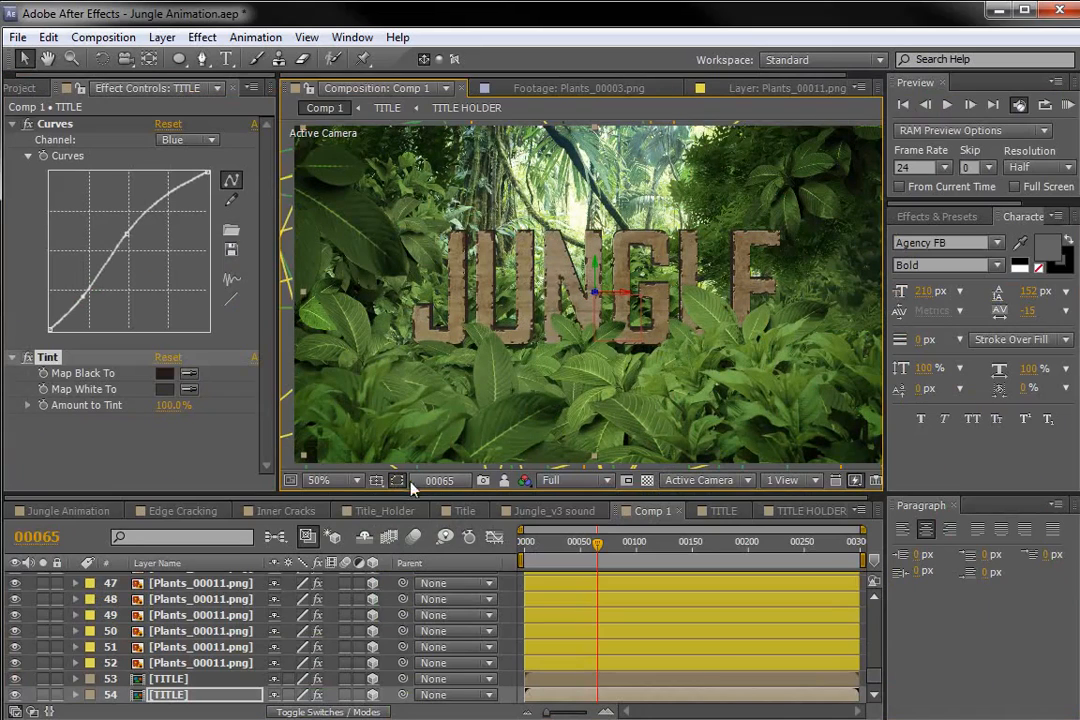
- Create a new adjustment layer above all layers of Comp 1 and apply a Curves effect to it
scroll(390, 633, up, 15)
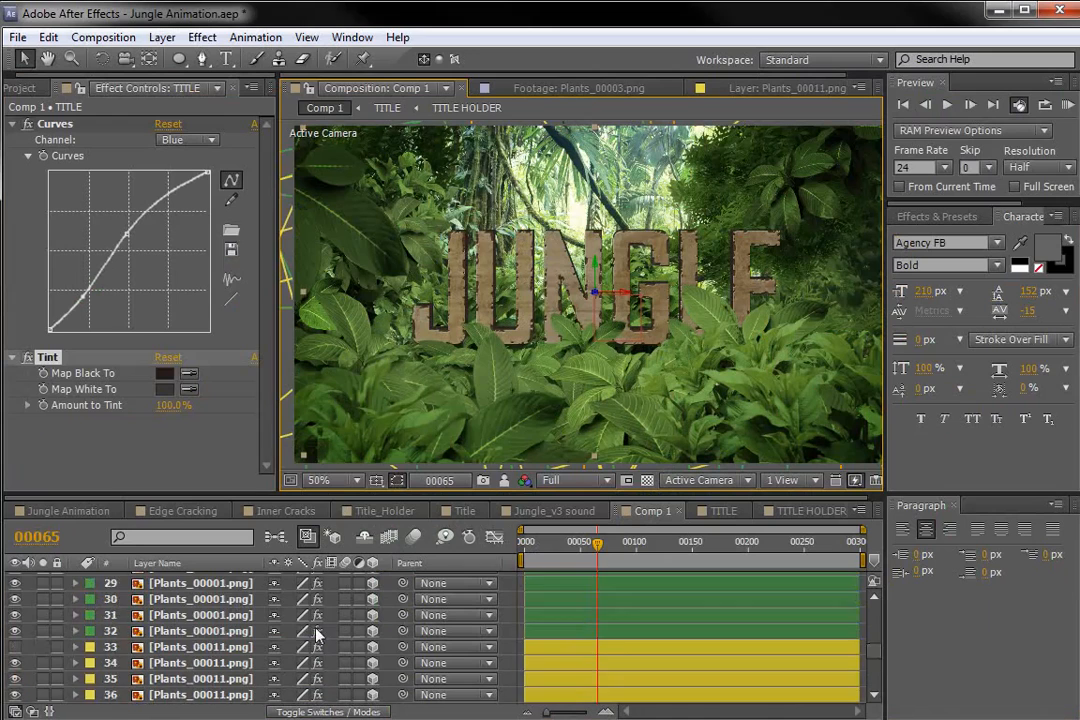
click(162, 36)
mouse_move(330, 58)
click(540, 178)
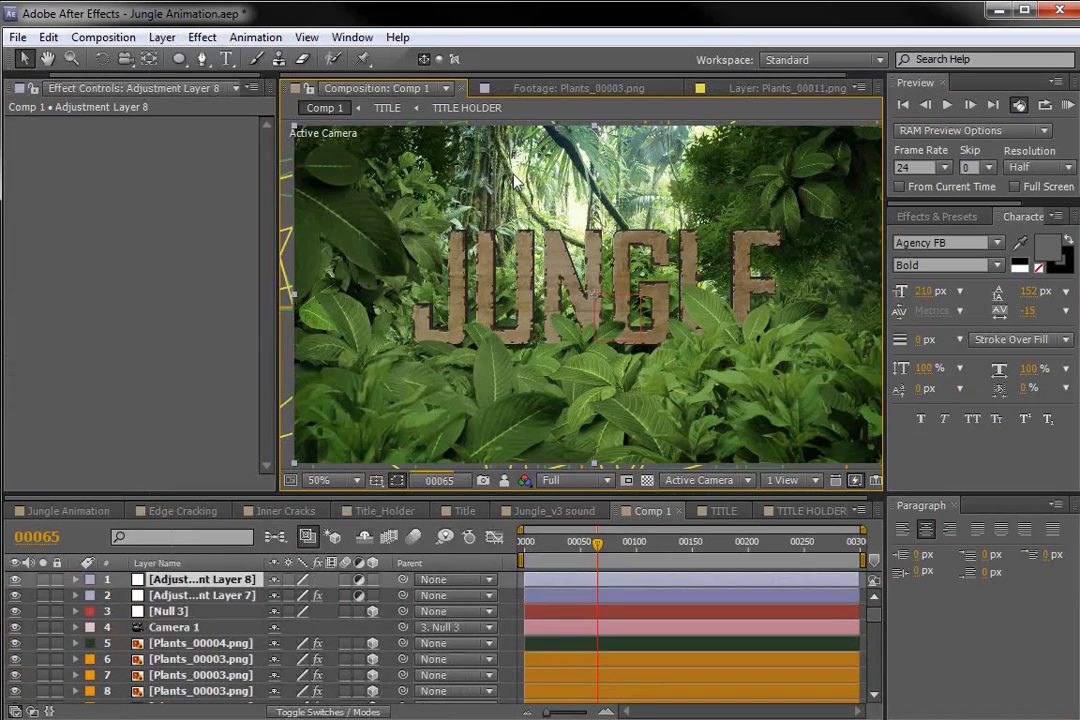
click(200, 37)
mouse_move(268, 212)
click(504, 540)
- Shape the RGB curve into a gentle contrast S-curve, raise the Red midtones slightly and lower the Blue midtones slightly
drag(128, 250, 143, 231)
drag(107, 278, 72, 320)
click(68, 317)
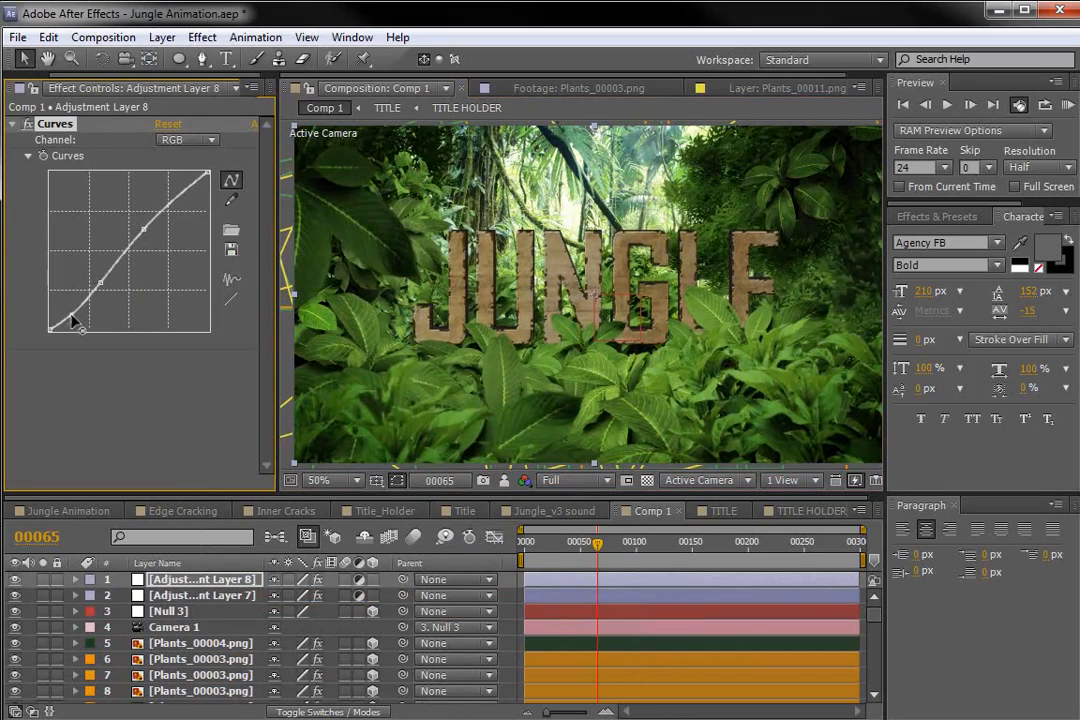
click(187, 139)
click(197, 152)
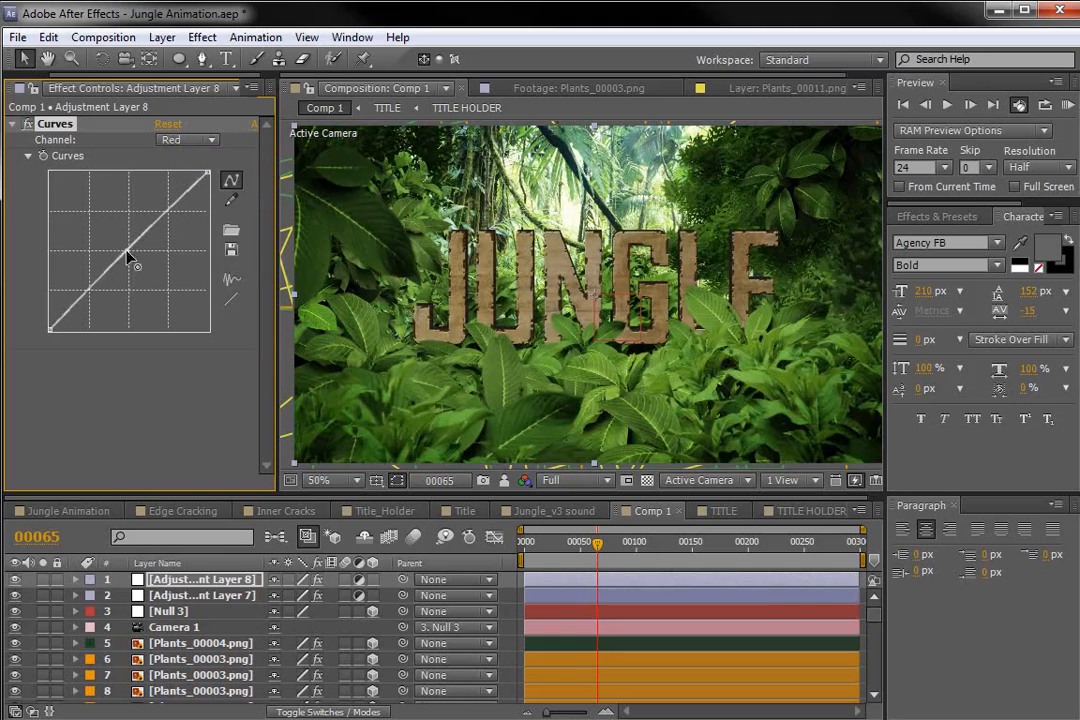
click(187, 140)
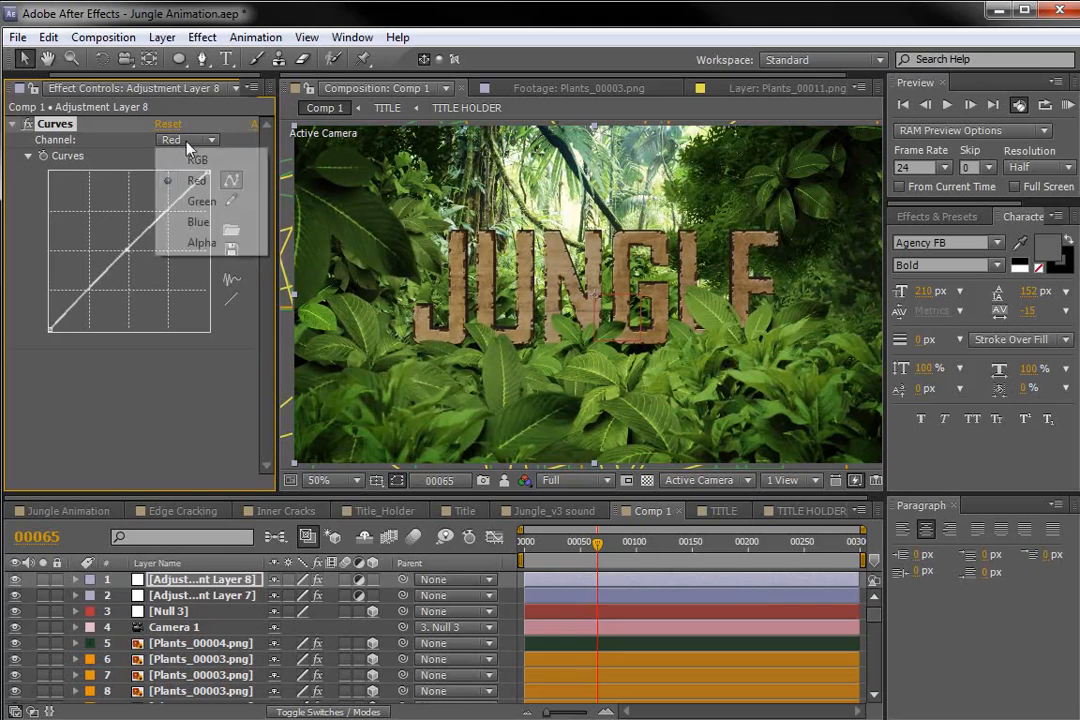
click(199, 222)
click(129, 256)
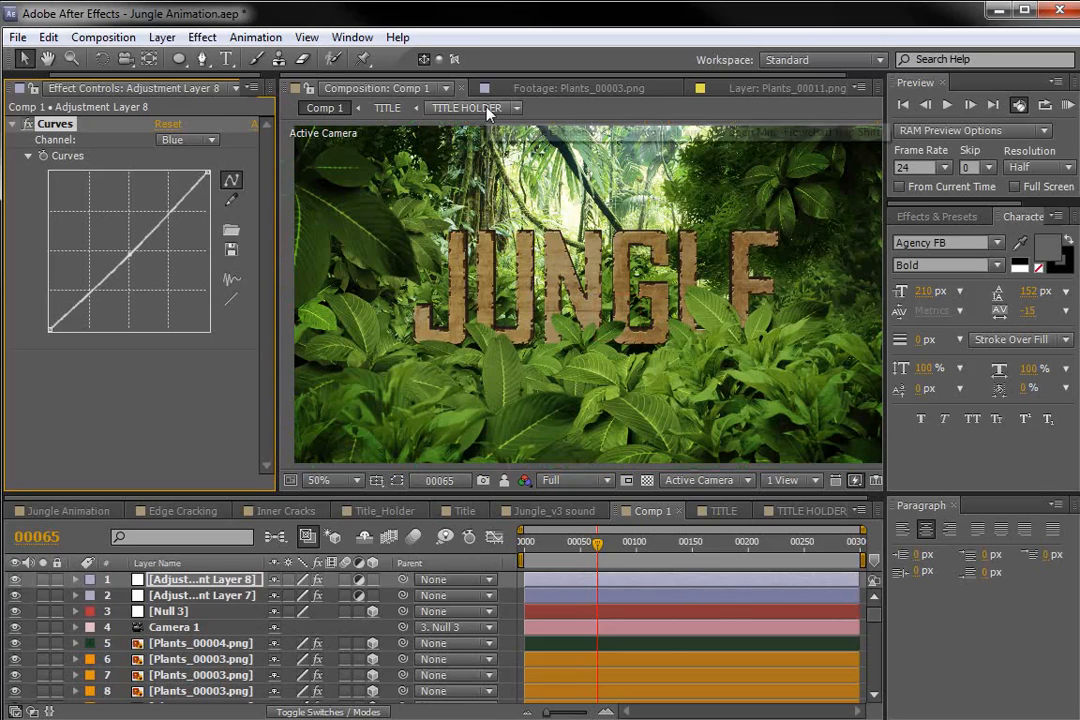
- Apply a Glow effect to the new adjustment layer
click(202, 37)
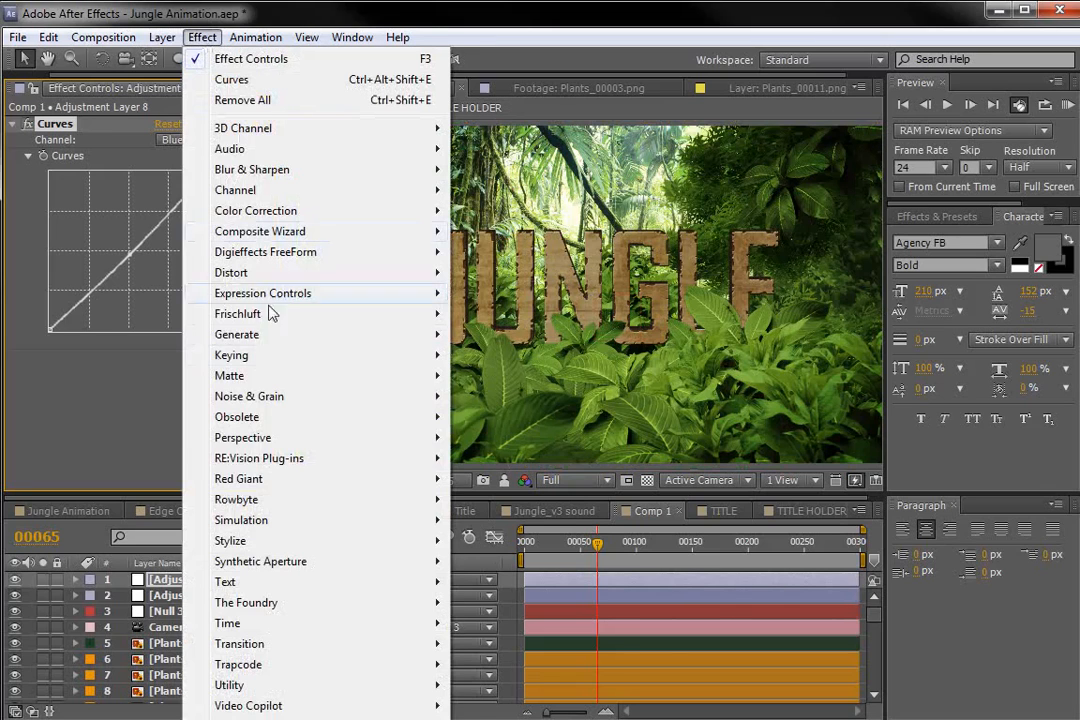
mouse_move(364, 546)
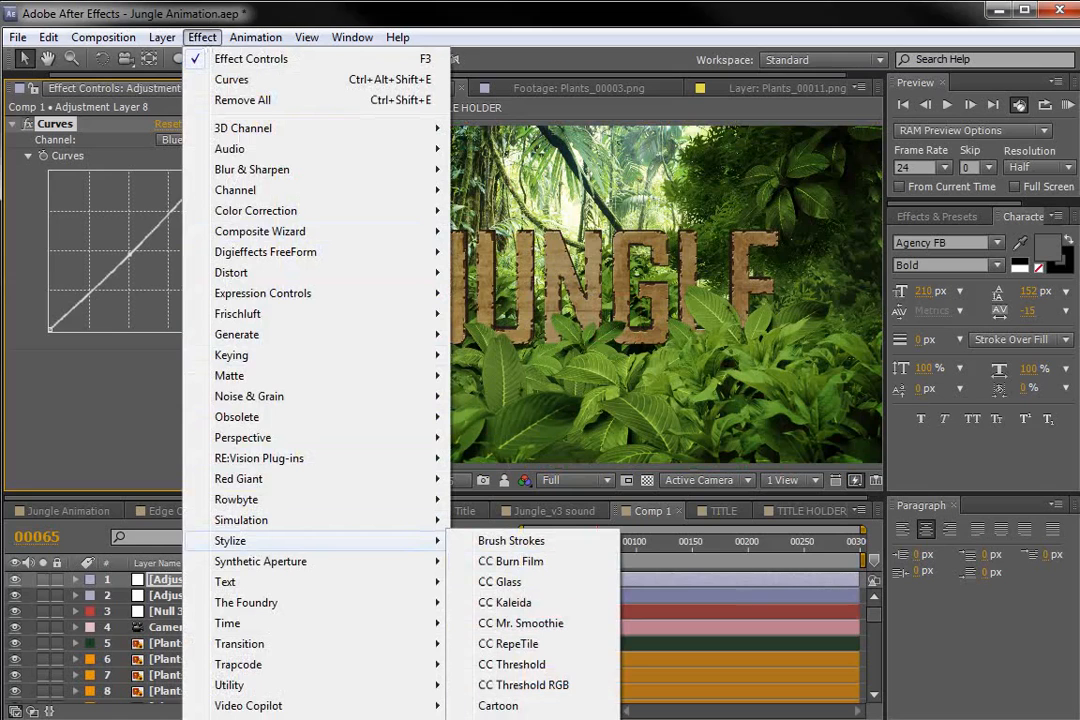
click(515, 712)
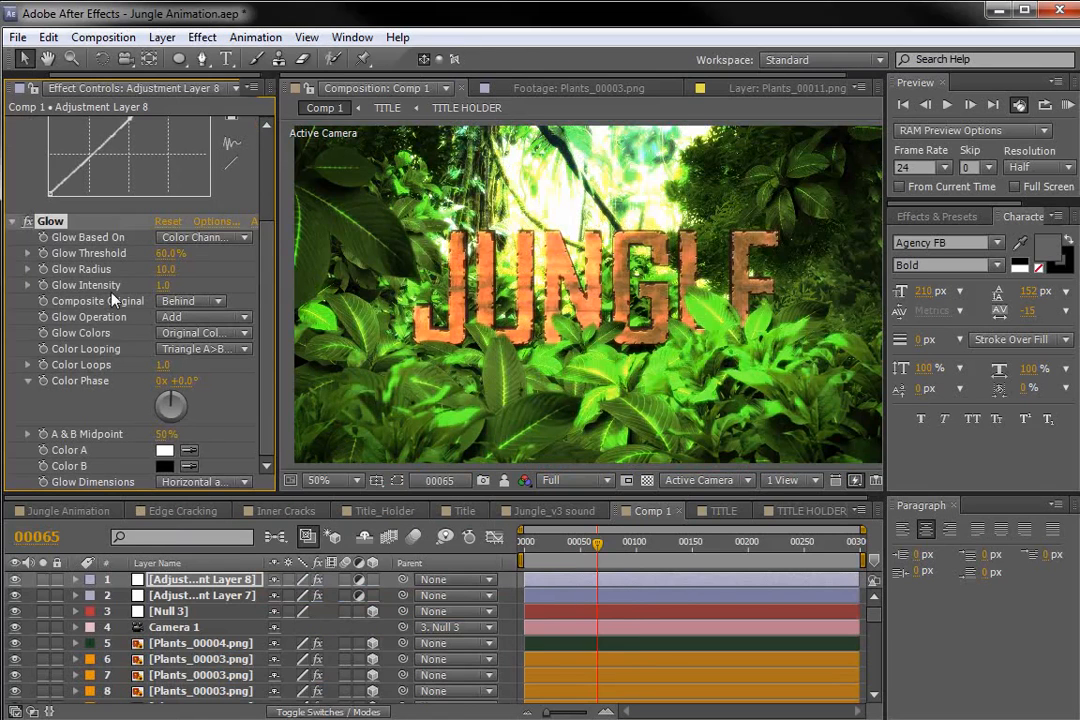
- Adjust the Extended BG layer's curve slightly to brighten the jungle background
scroll(205, 673, down, 15)
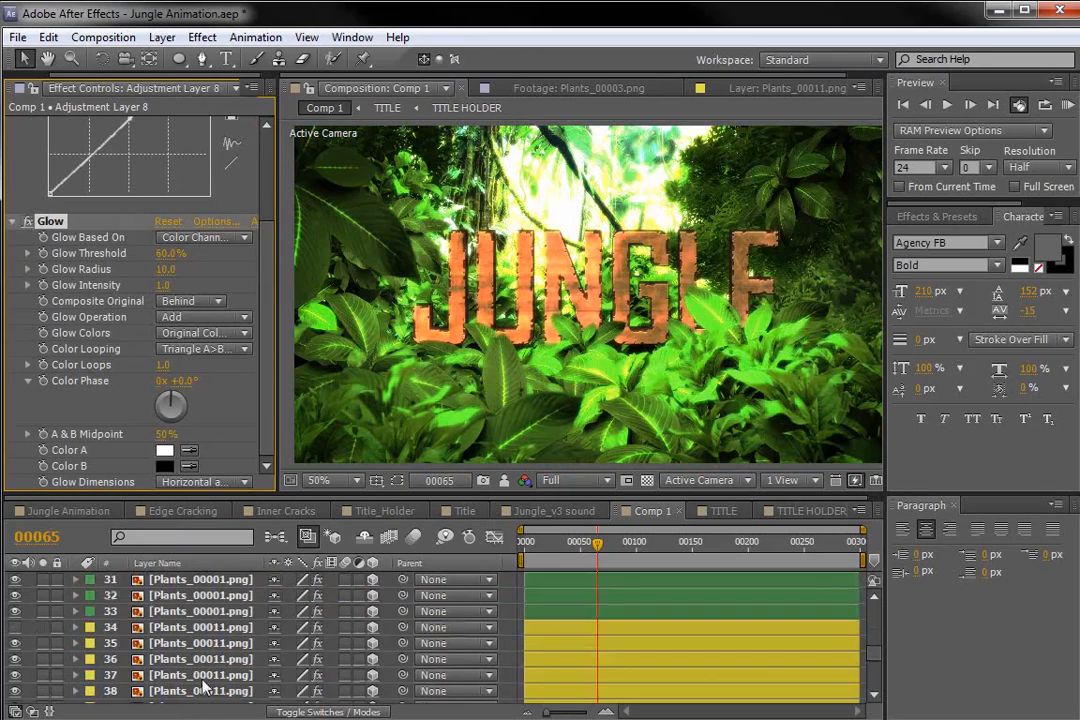
click(185, 694)
drag(105, 243, 100, 243)
drag(870, 677, 874, 600)
- Rename Adjustment Layer 8 to CC and set its Glow Threshold to 86.7% and Glow Radius to 245
click(178, 582)
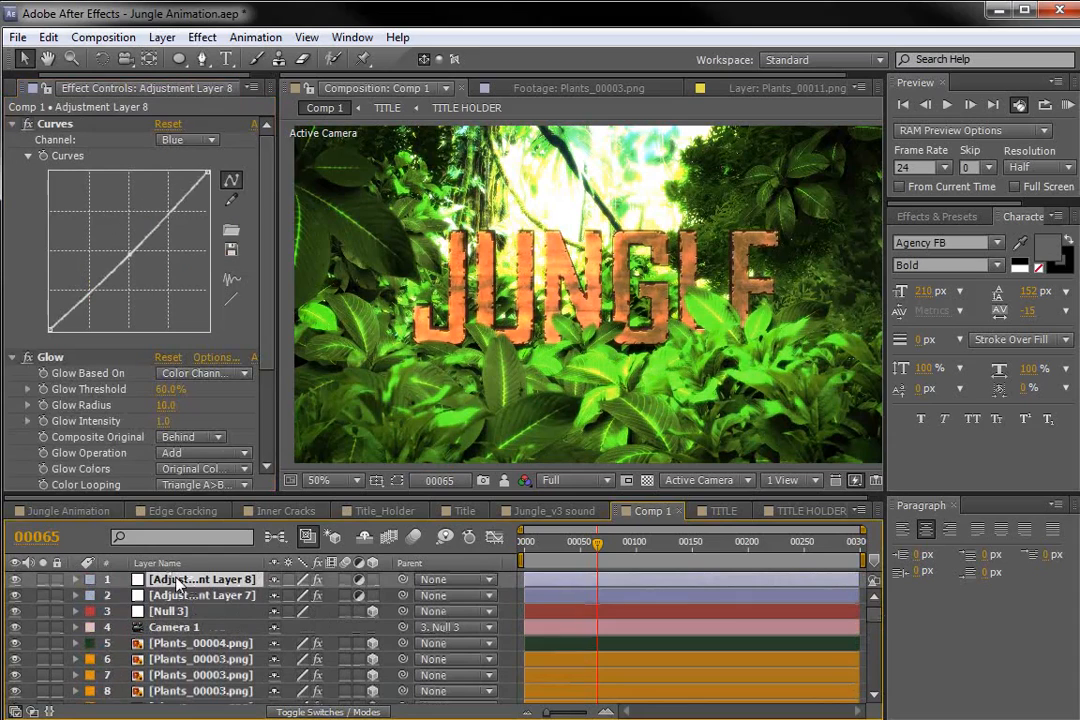
key(Return)
text(CC)
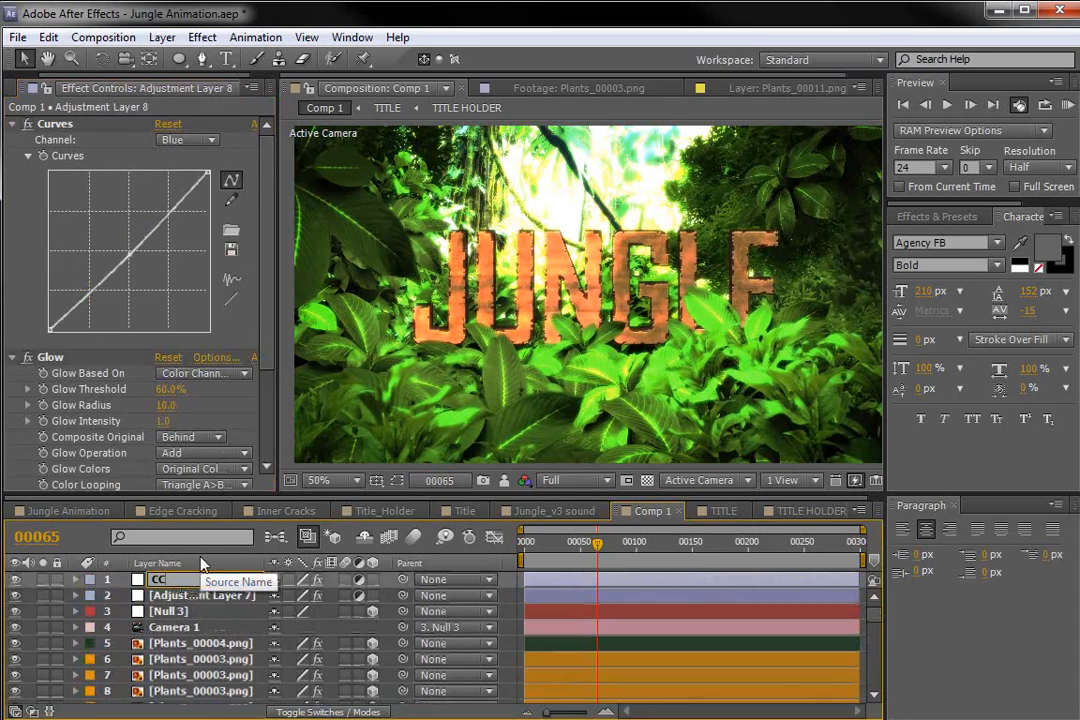
key(Return)
drag(168, 384, 217, 374)
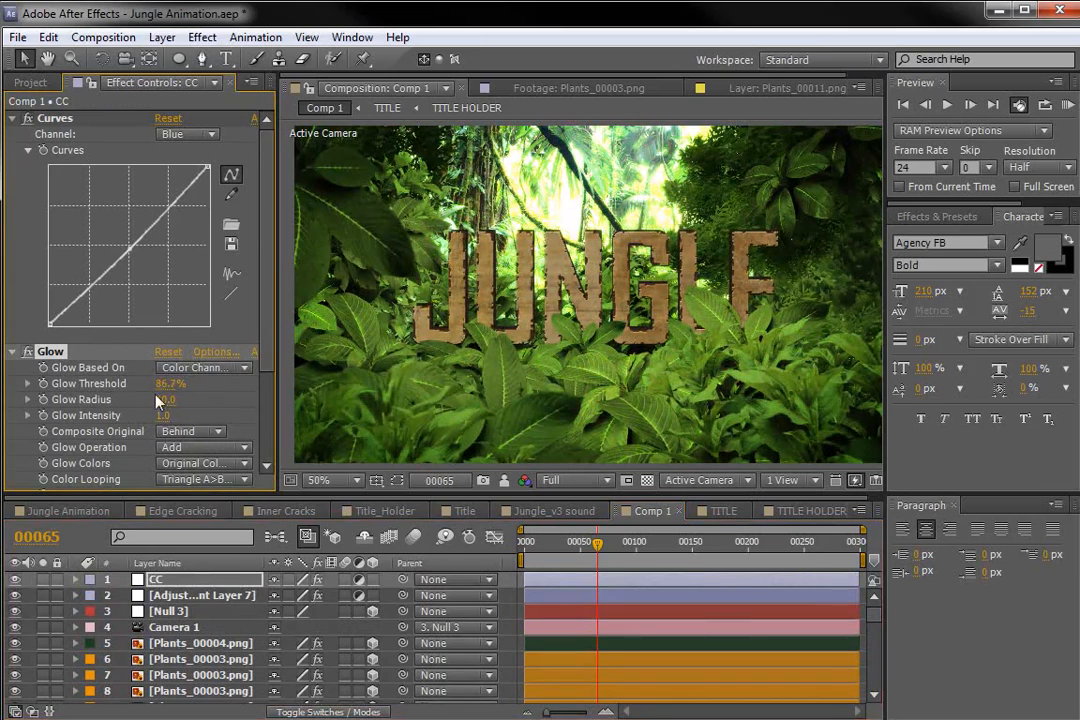
drag(163, 409, 270, 400)
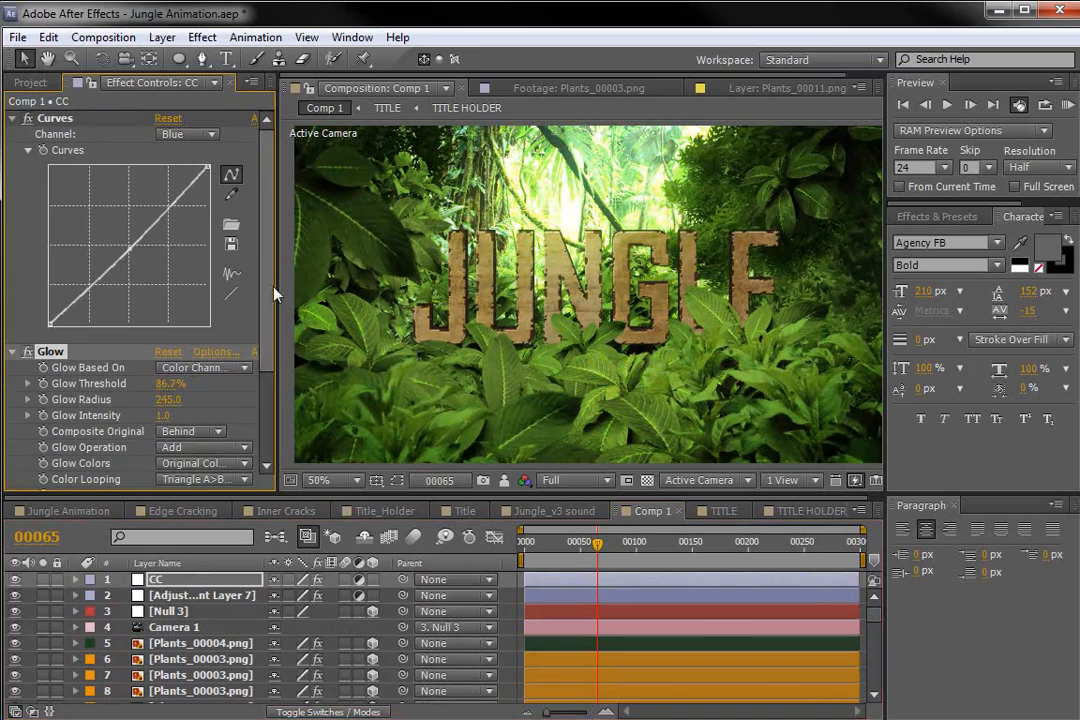
- Set the Glow's Color A to a light peach-orange and Color B to orange F17B34
scroll(270, 300, down, 2)
scroll(216, 343, down, 2)
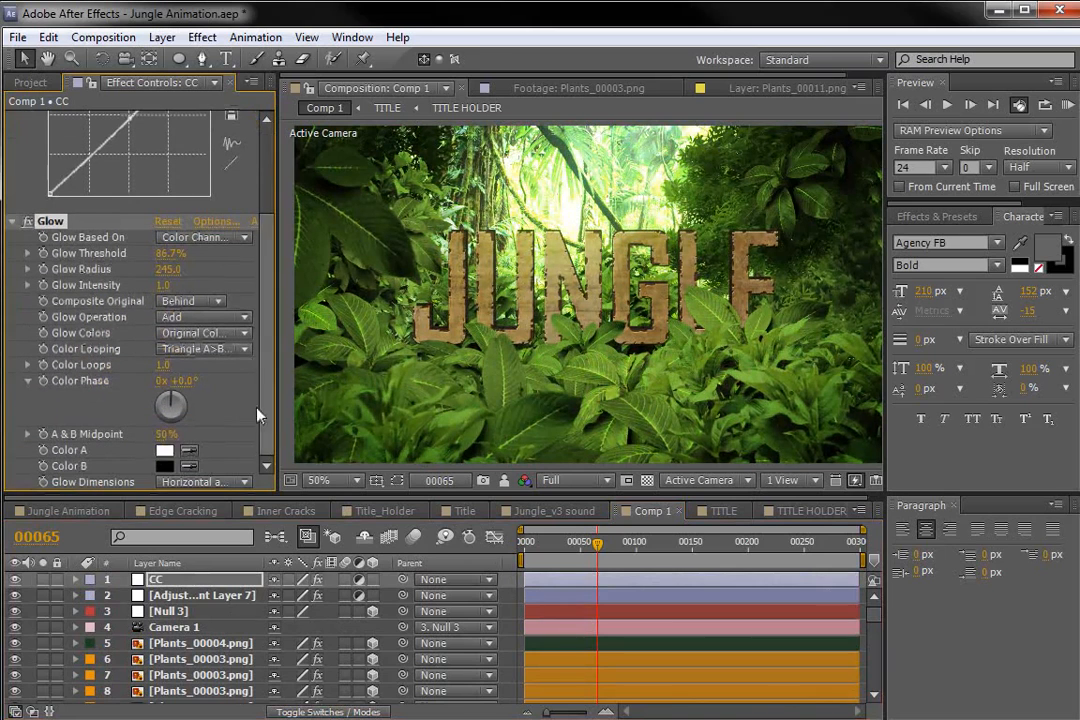
click(163, 451)
drag(697, 591, 695, 584)
click(538, 366)
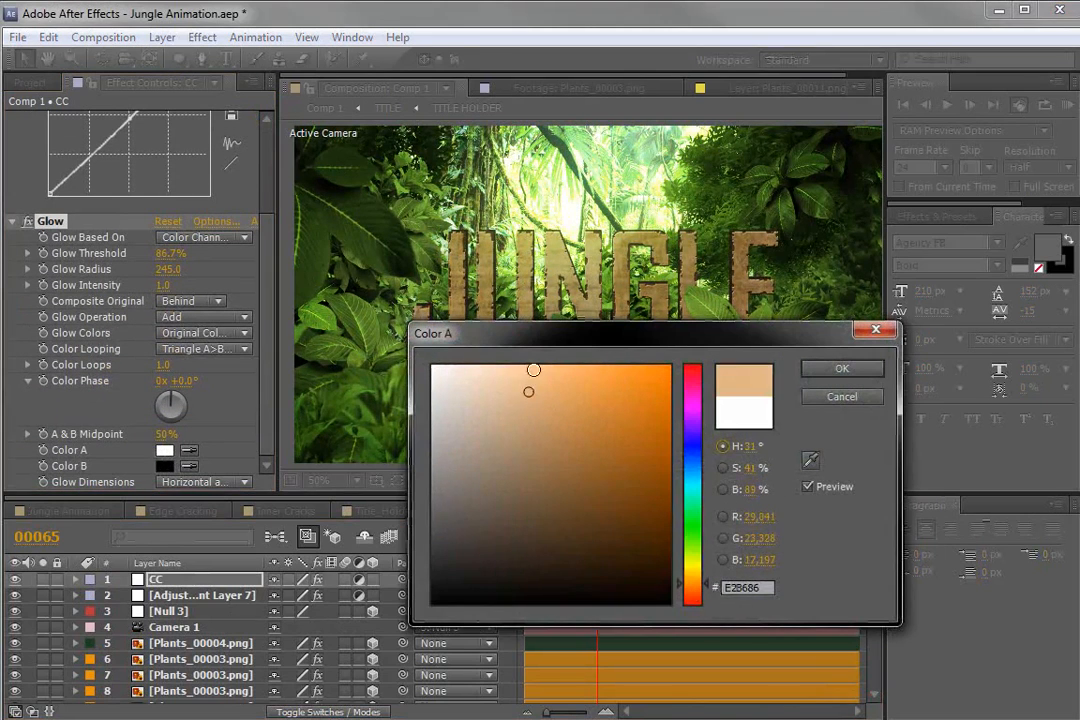
key(Return)
click(163, 466)
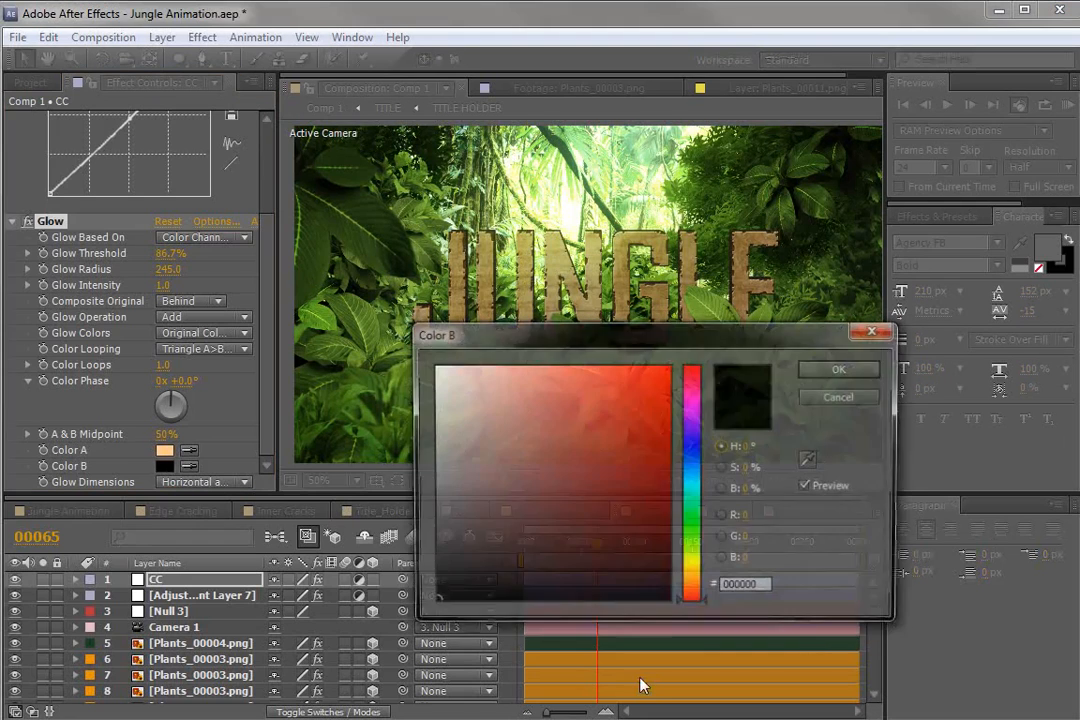
click(691, 585)
click(634, 382)
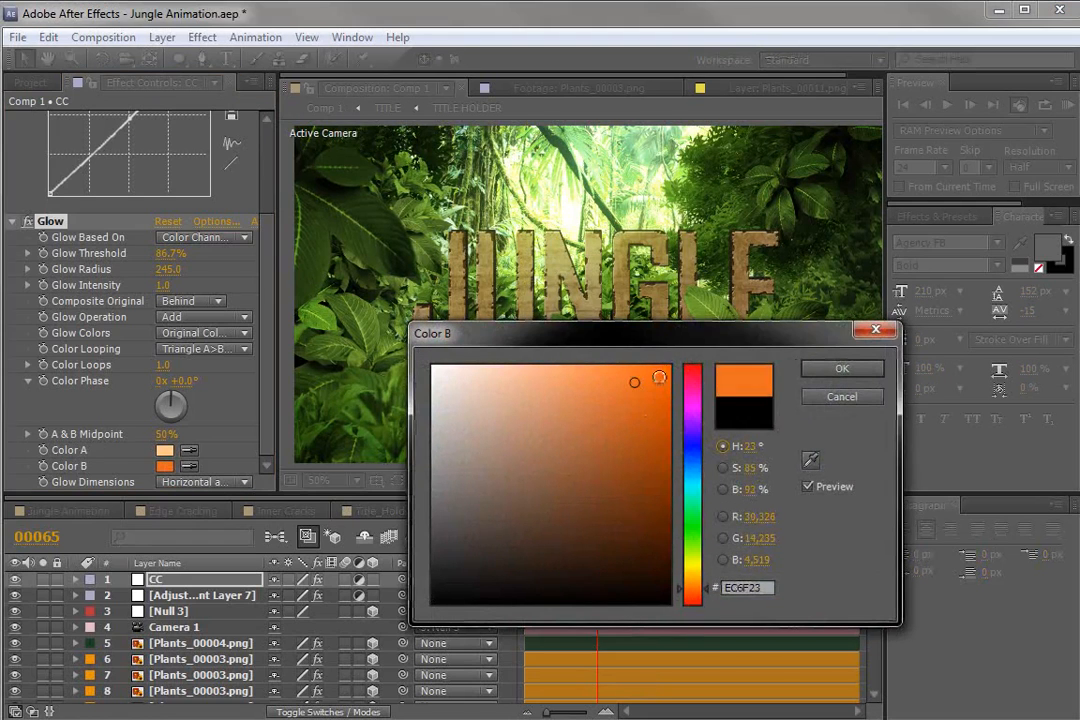
click(842, 369)
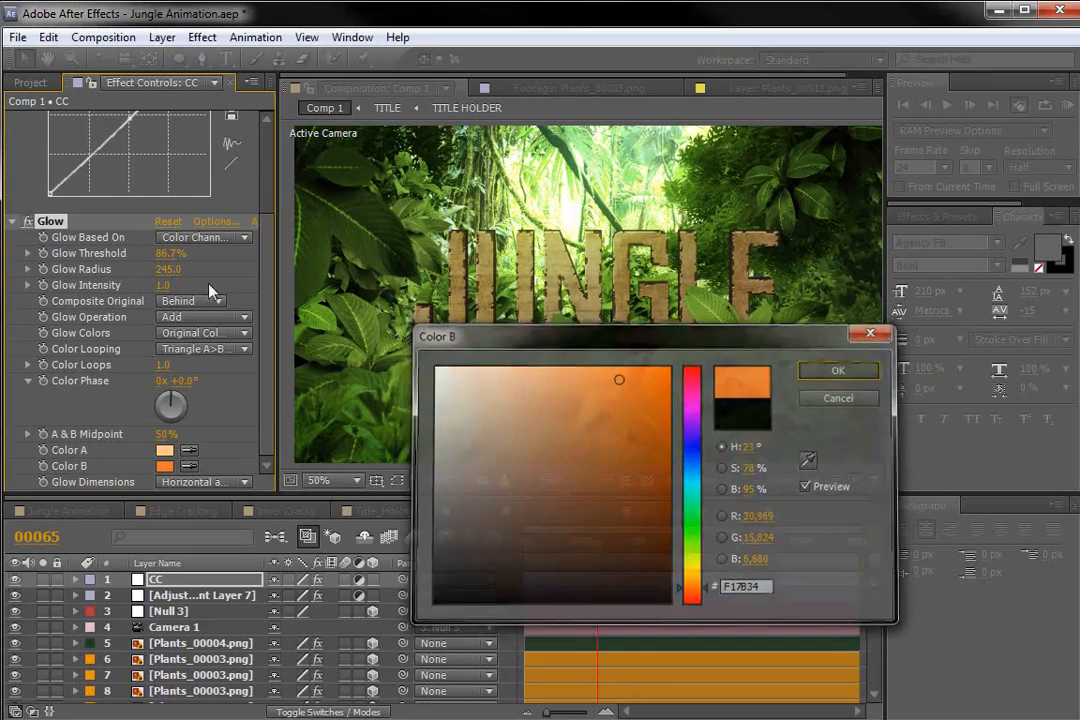
- Set the Glow Intensity to 2.1 and Glow Radius to 318, and base the Glow Colors on A & B Colors
drag(170, 287, 266, 264)
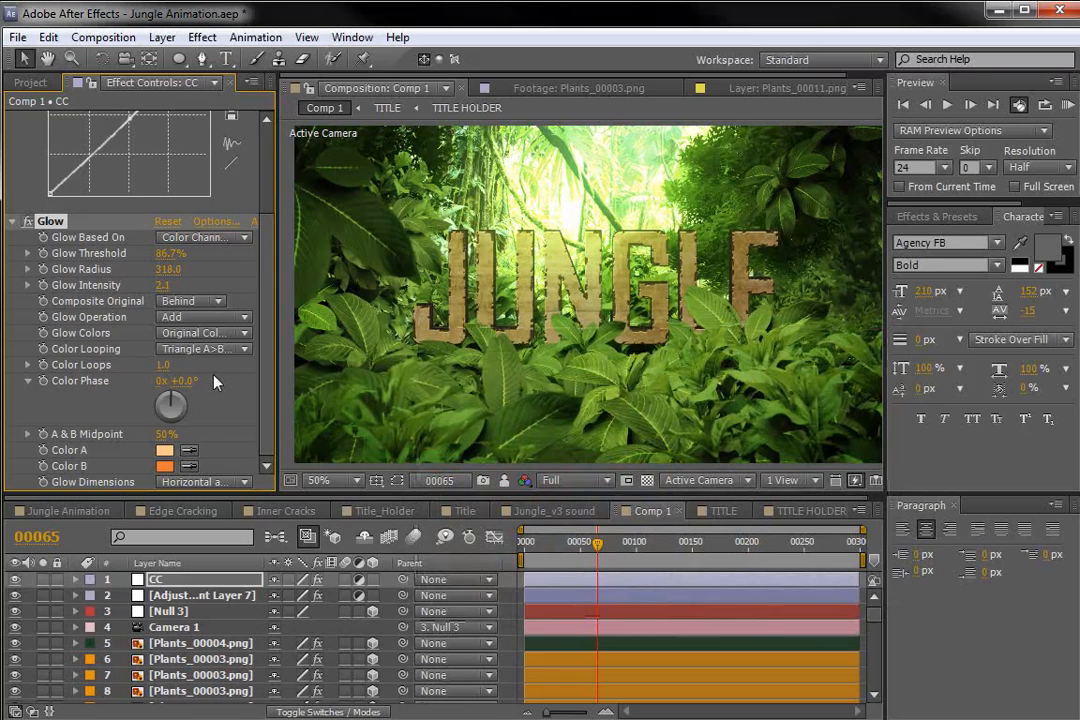
click(200, 333)
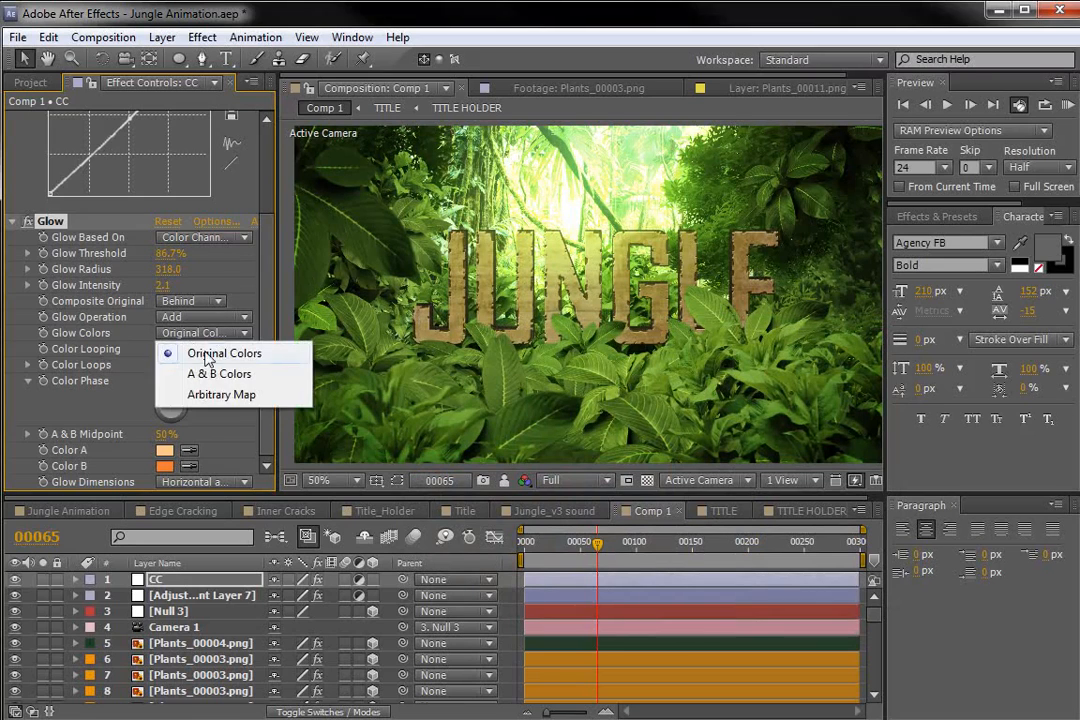
click(232, 373)
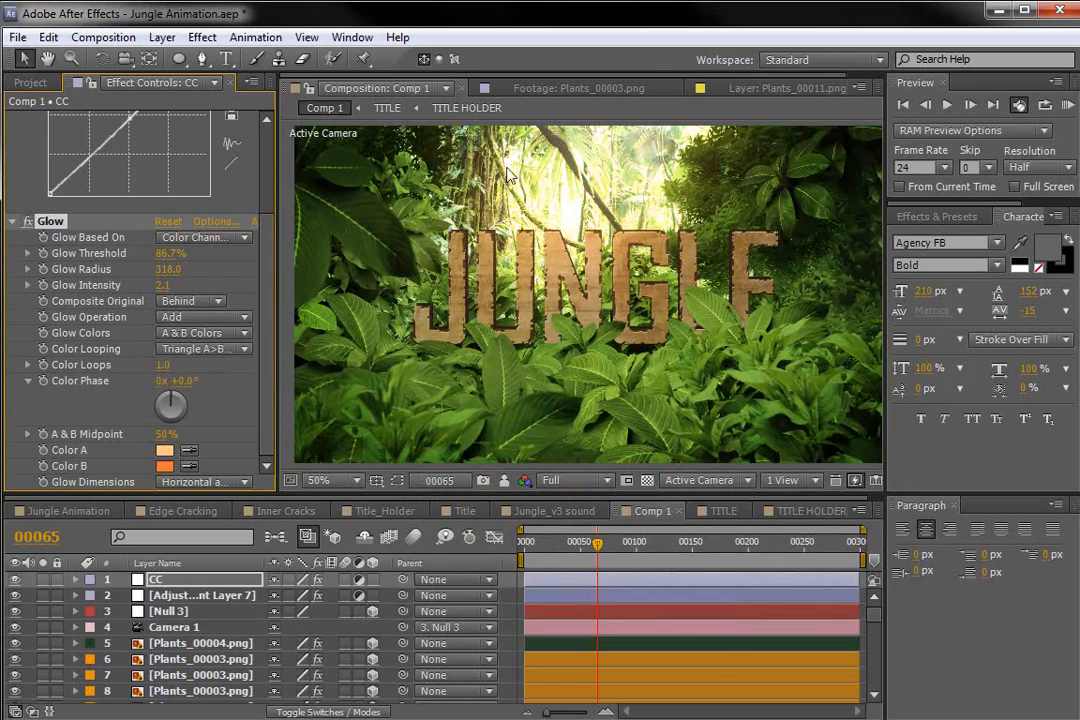
- Strengthen the warm glow by raising its intensity further and setting the Glow Radius to 509
drag(162, 285, 205, 280)
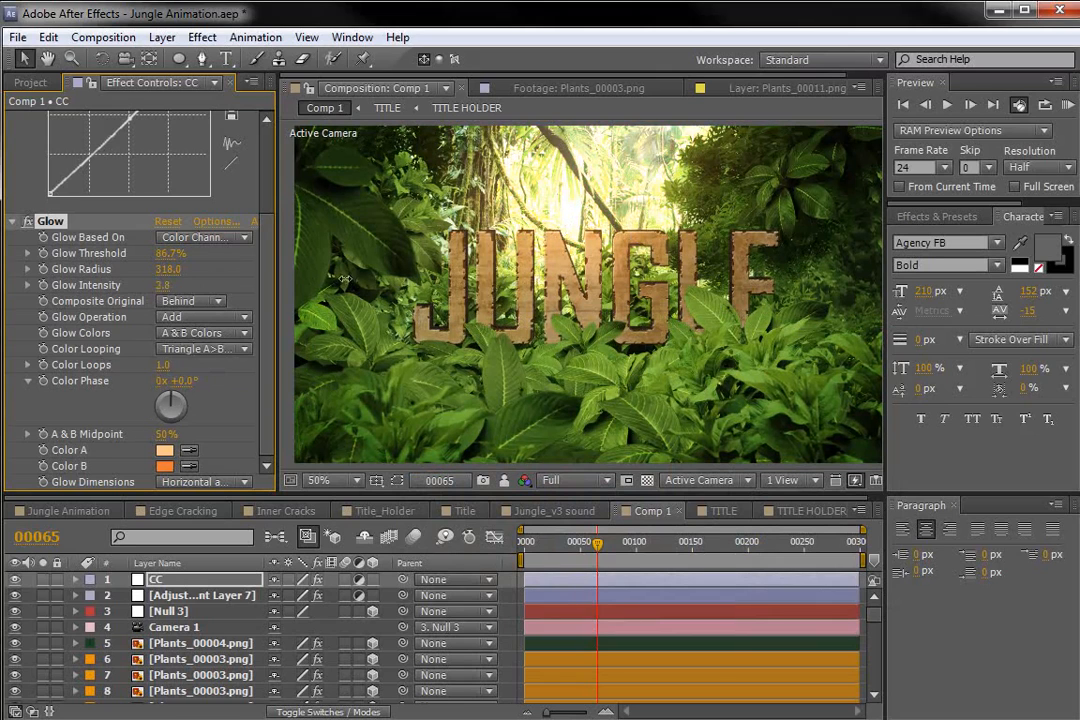
drag(344, 279, 371, 277)
drag(165, 269, 267, 256)
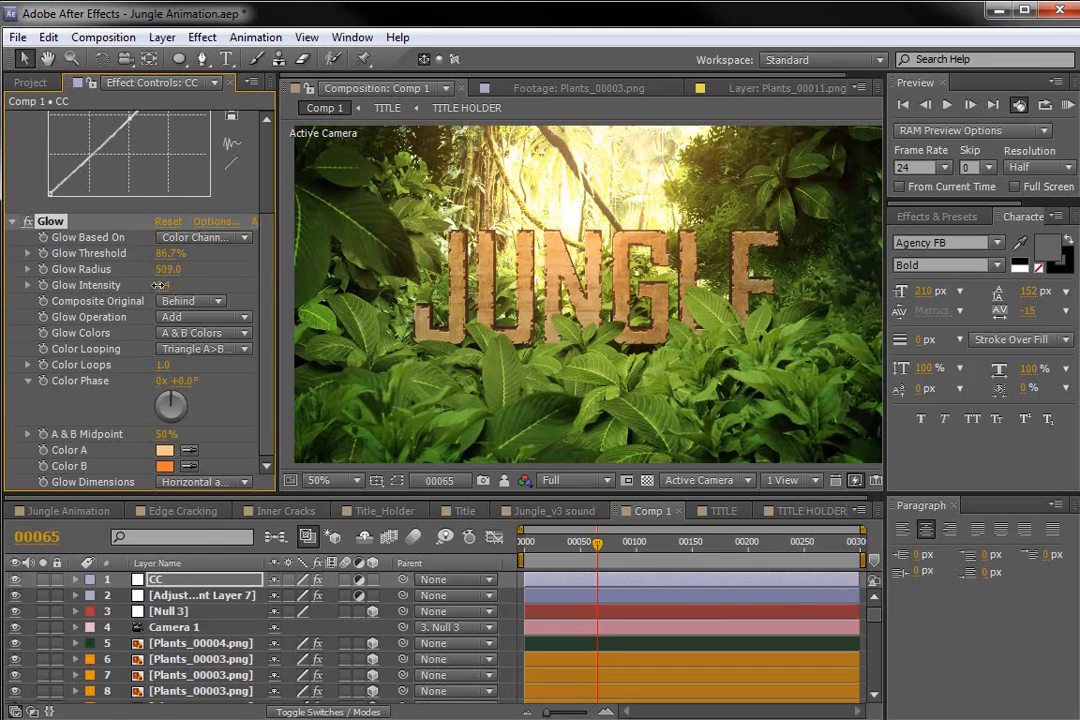
- Raise the CC layer's Glow Intensity to 4.5 and check the enlarged composition at frame 87
drag(162, 285, 131, 285)
drag(640, 545, 622, 565)
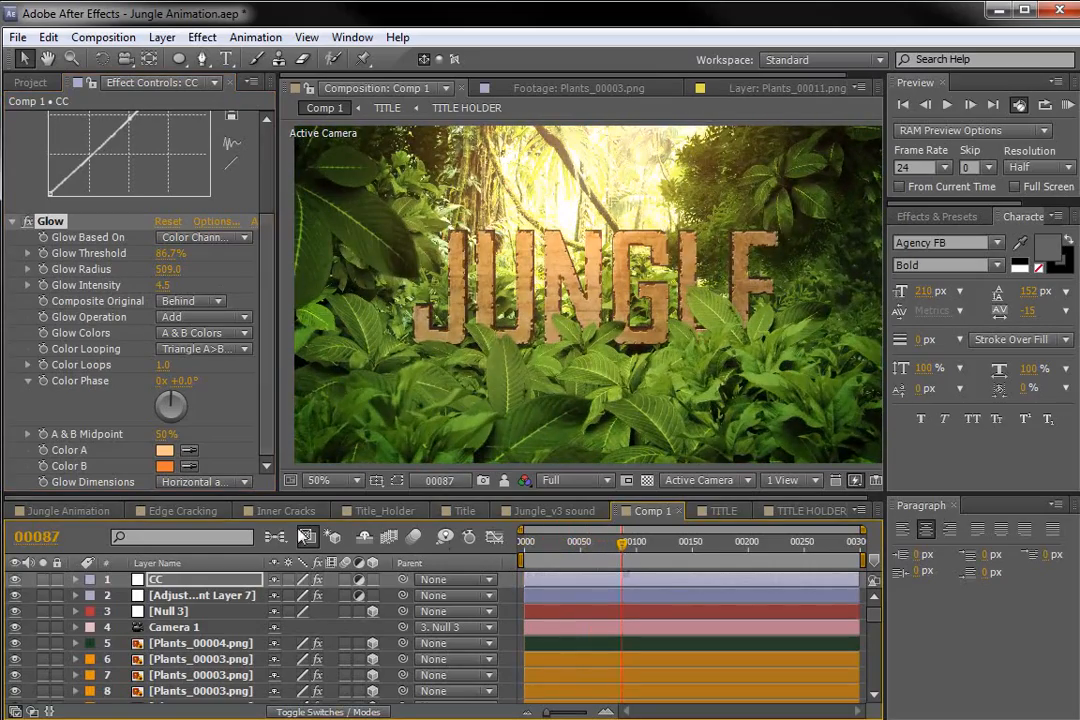
key(grave)
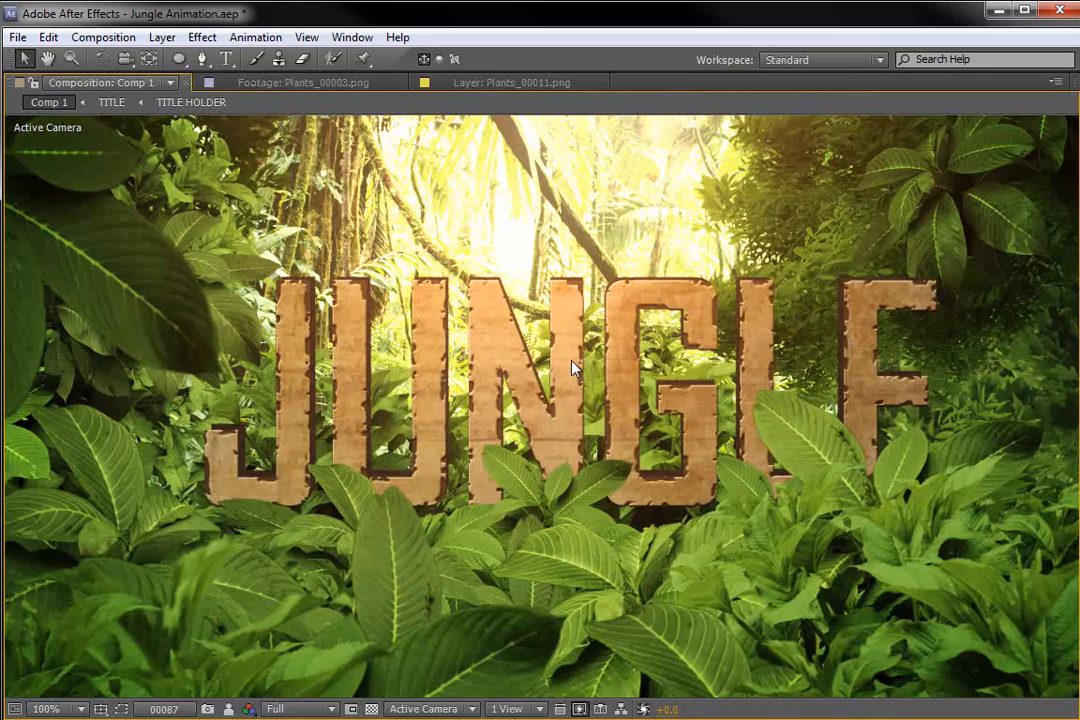
key(grave)
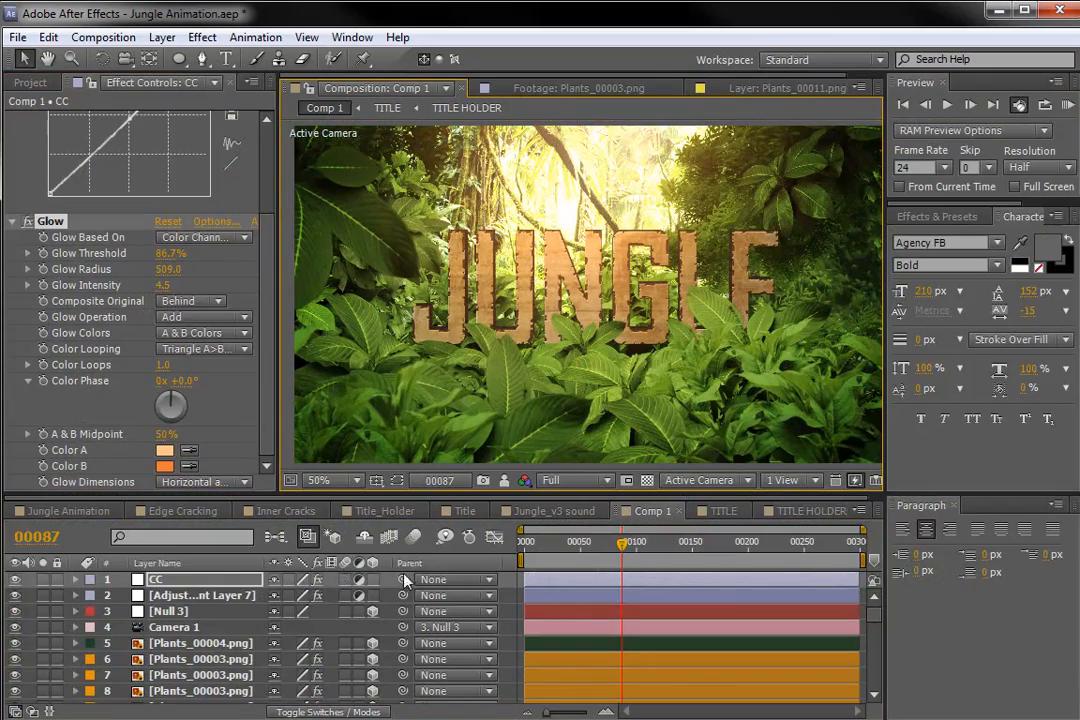
- Enable the motion blur switch on all layers of Comp 1
click(200, 595)
click(160, 580)
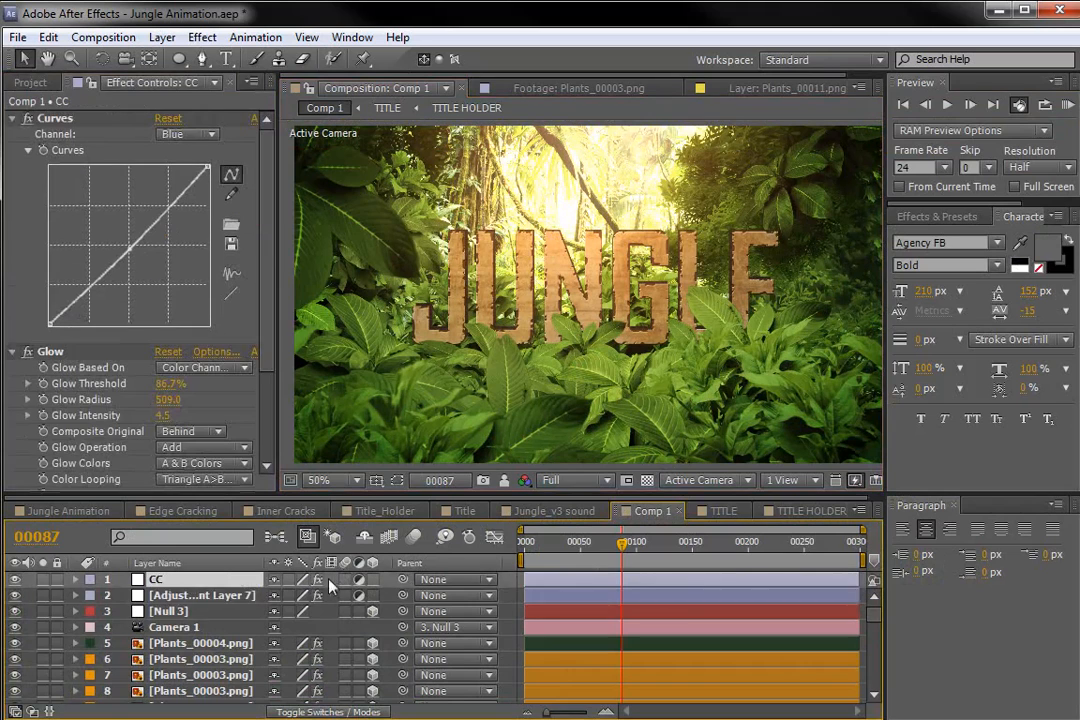
click(347, 587)
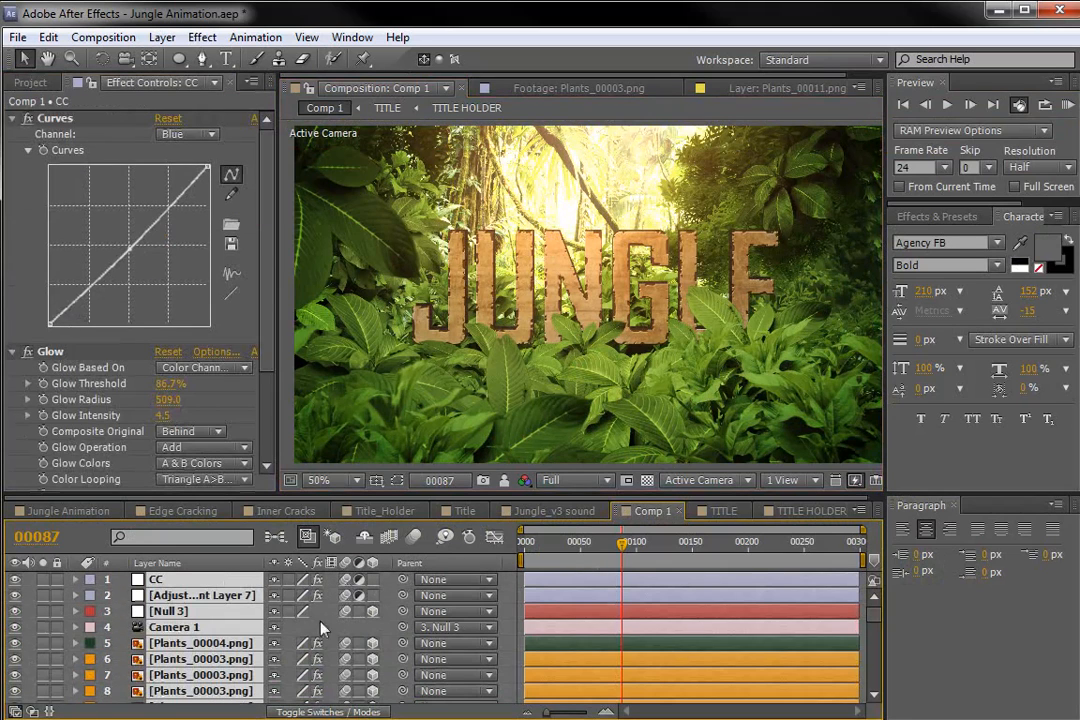
click(547, 633)
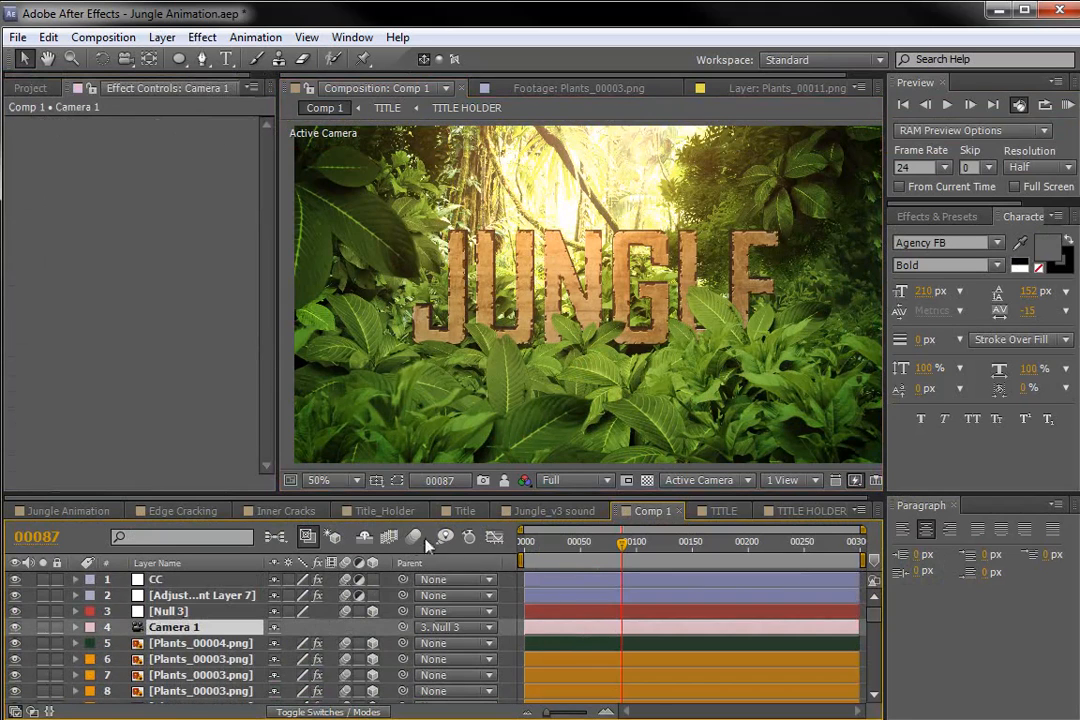
- Preview the camera move between frames 20 and 76 with the composition's motion blur enabled, and switch that motion blur off again
drag(643, 545, 553, 545)
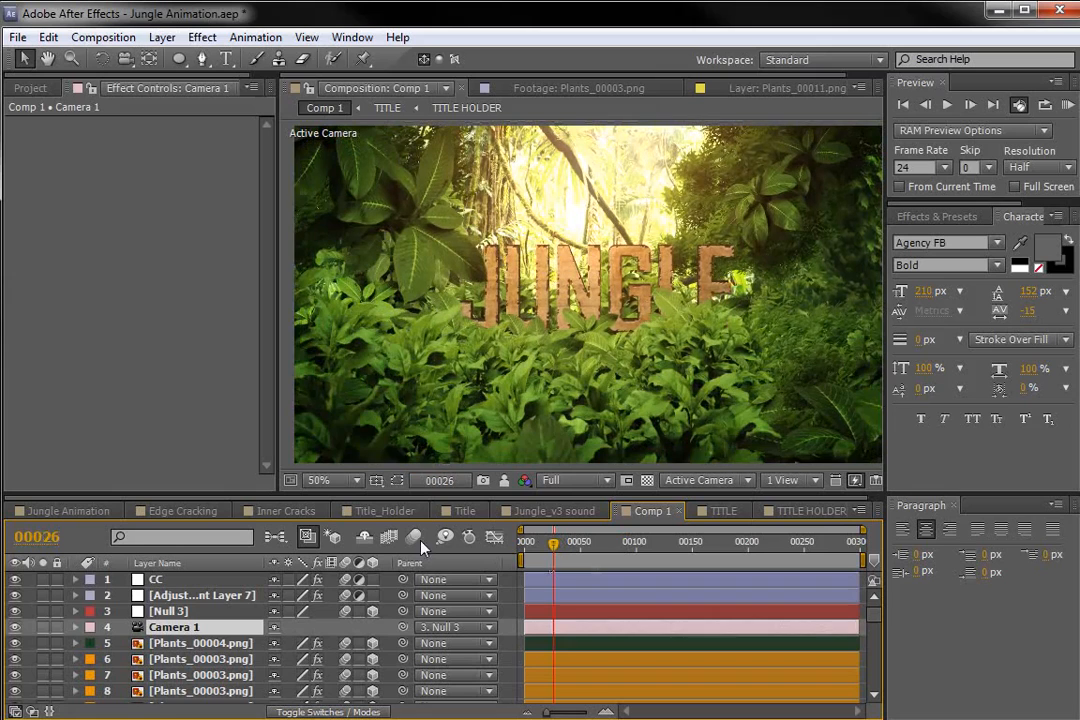
click(415, 539)
drag(562, 546, 581, 542)
drag(591, 543, 610, 543)
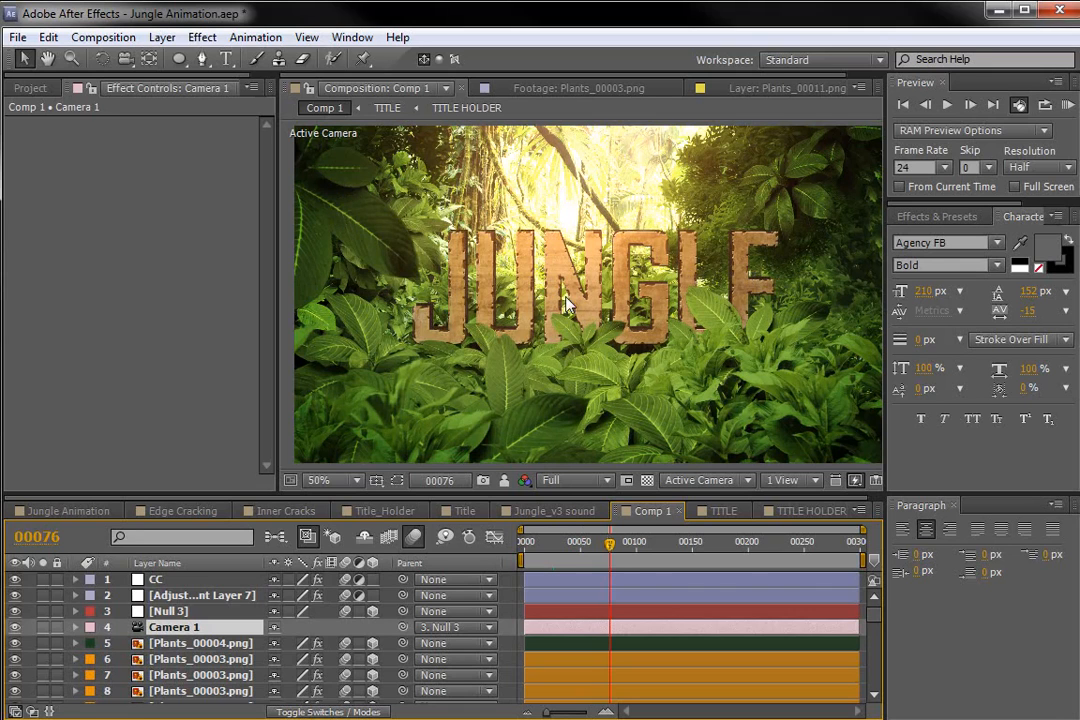
drag(603, 543, 547, 543)
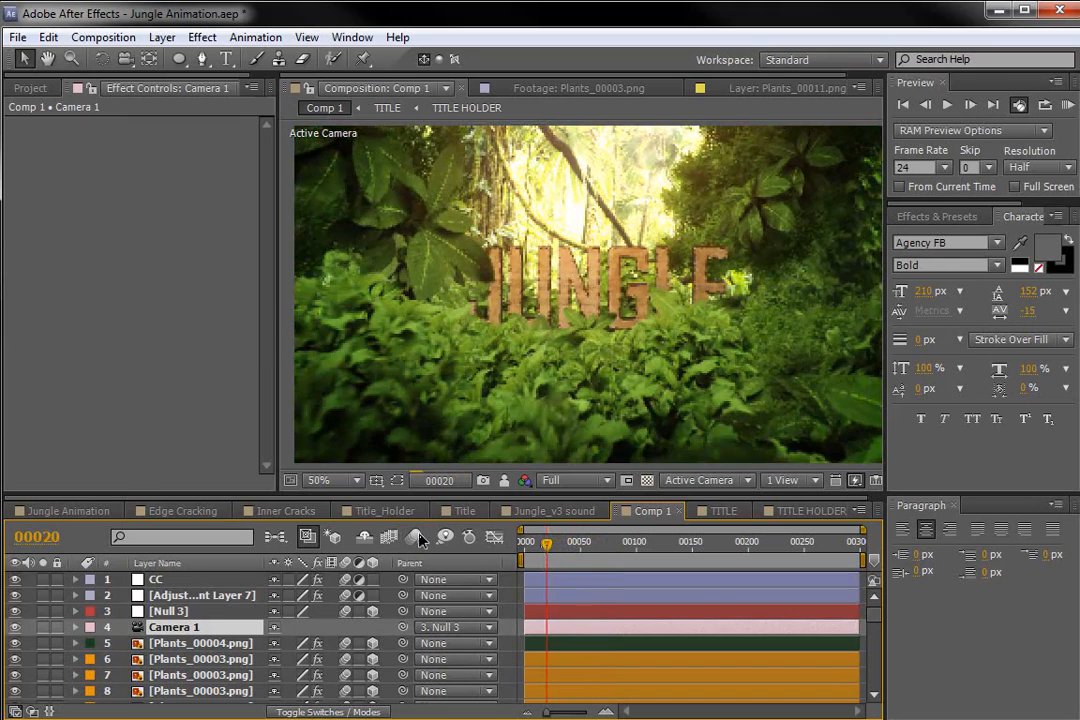
key(ctrl+Up)
- Turn on Depth of Field for Camera 1 and set its Aperture to 122.7 pixels
click(172, 627)
key(a)
key(a)
scroll(288, 620, down, 2)
scroll(288, 610, up, 2)
drag(252, 496, 252, 452)
click(274, 631)
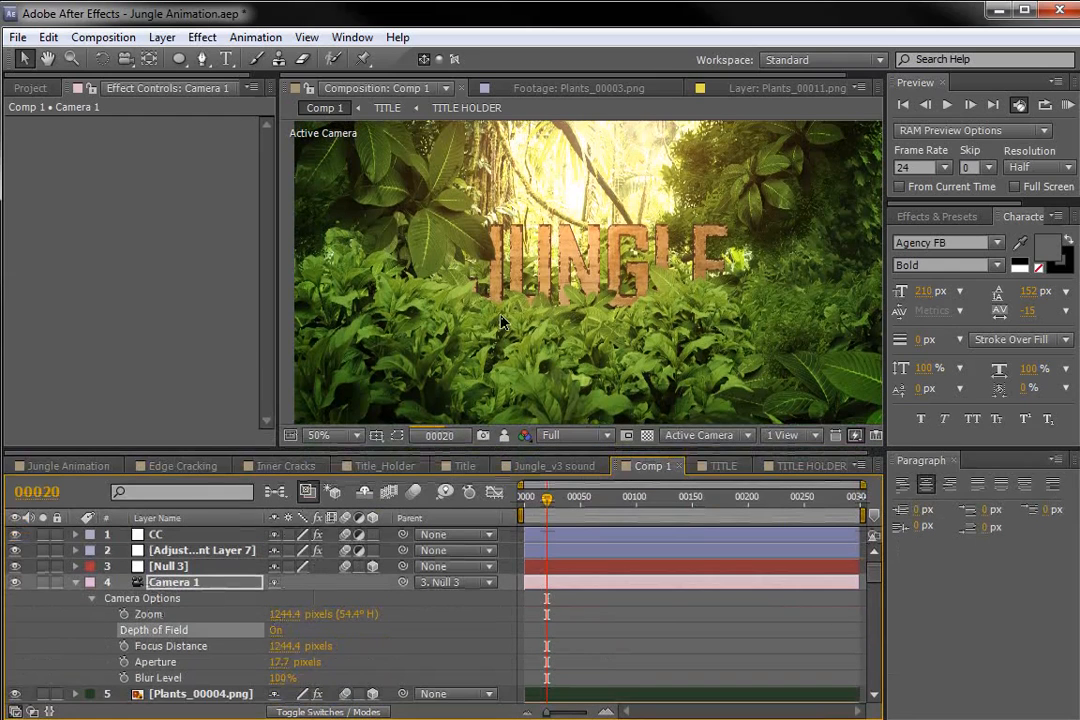
drag(280, 664, 362, 648)
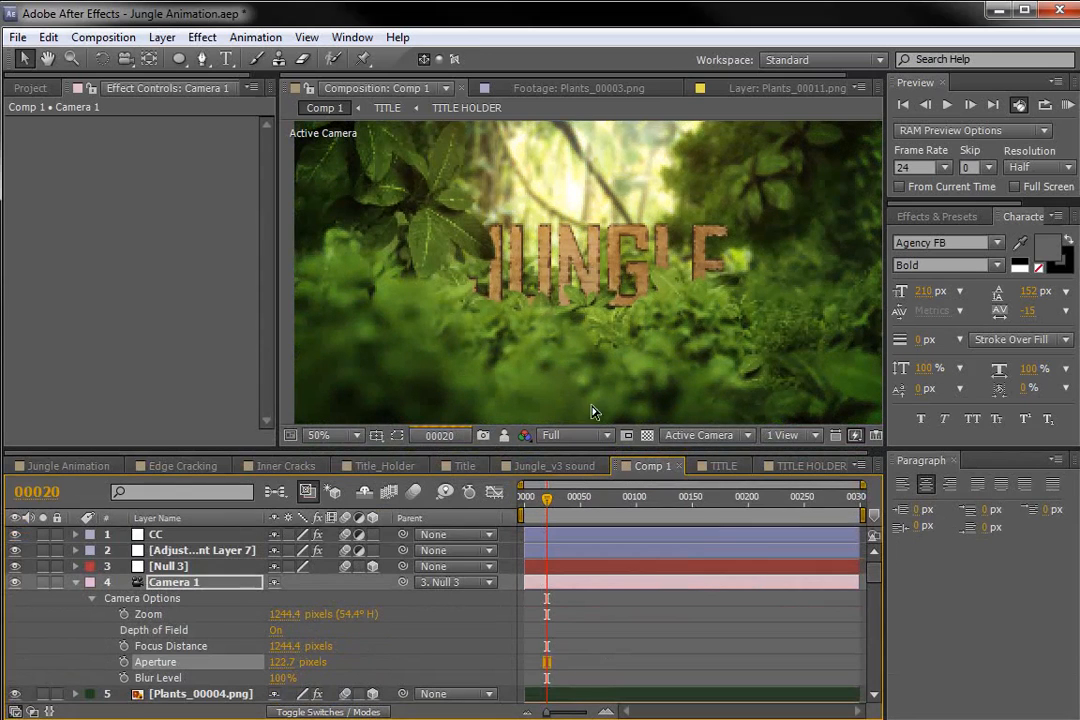
- Inspect the depth blur in the enlarged view at frame 68 and turn Camera 1's Depth of Field off
click(600, 503)
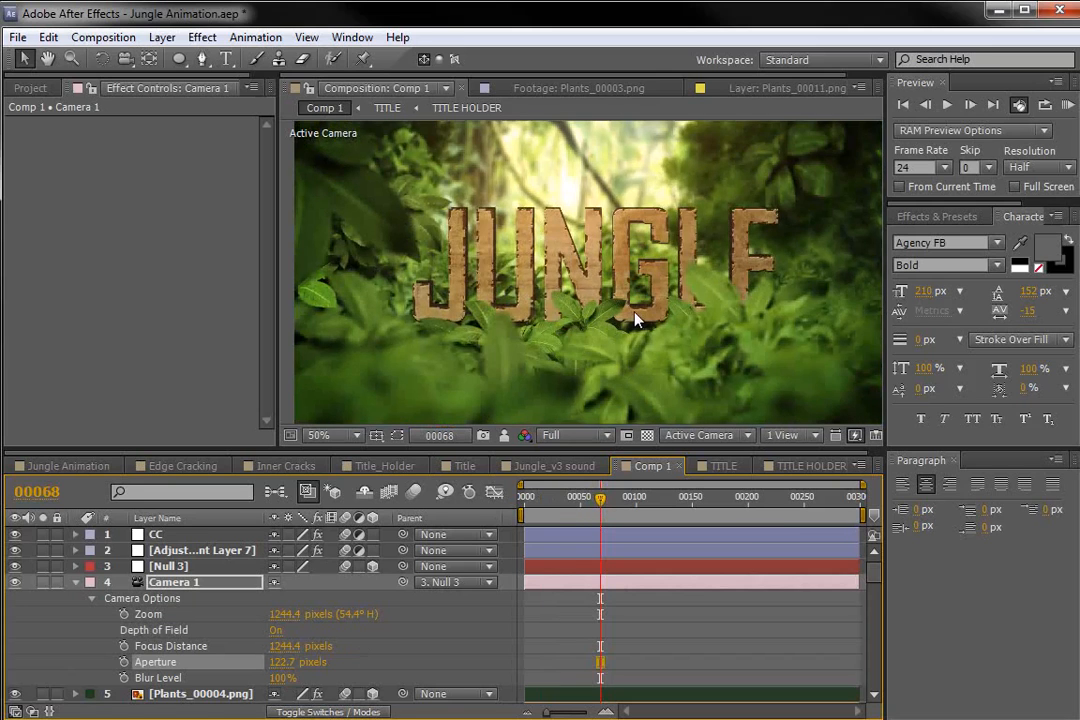
key(grave)
key(slash)
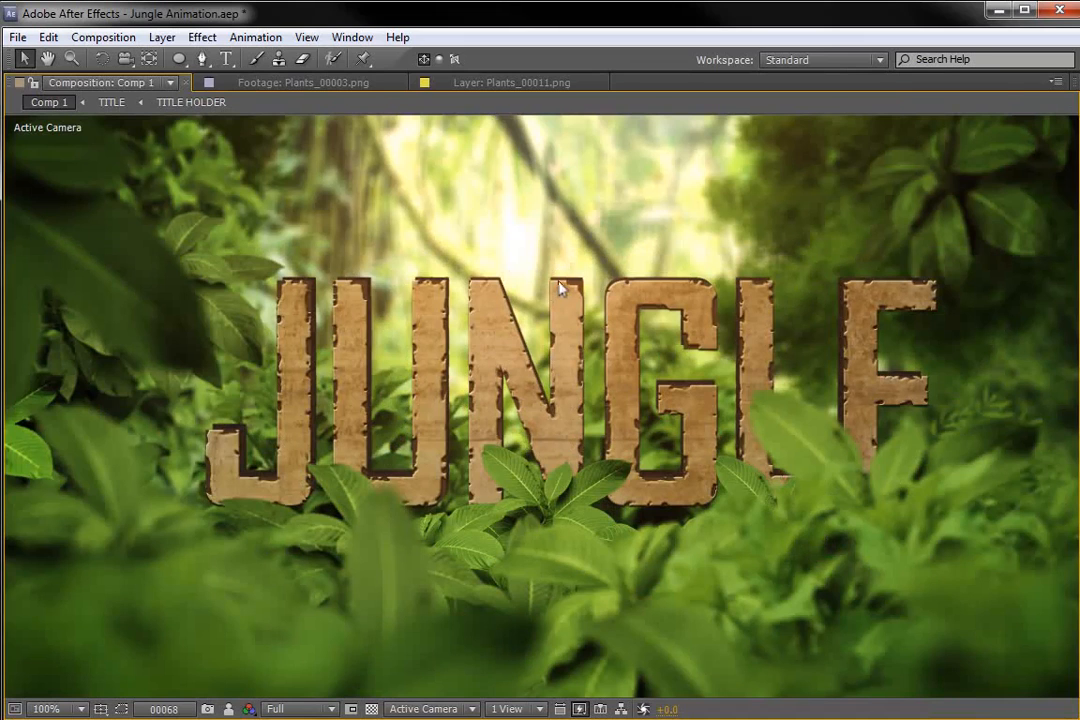
key(grave)
key(comma)
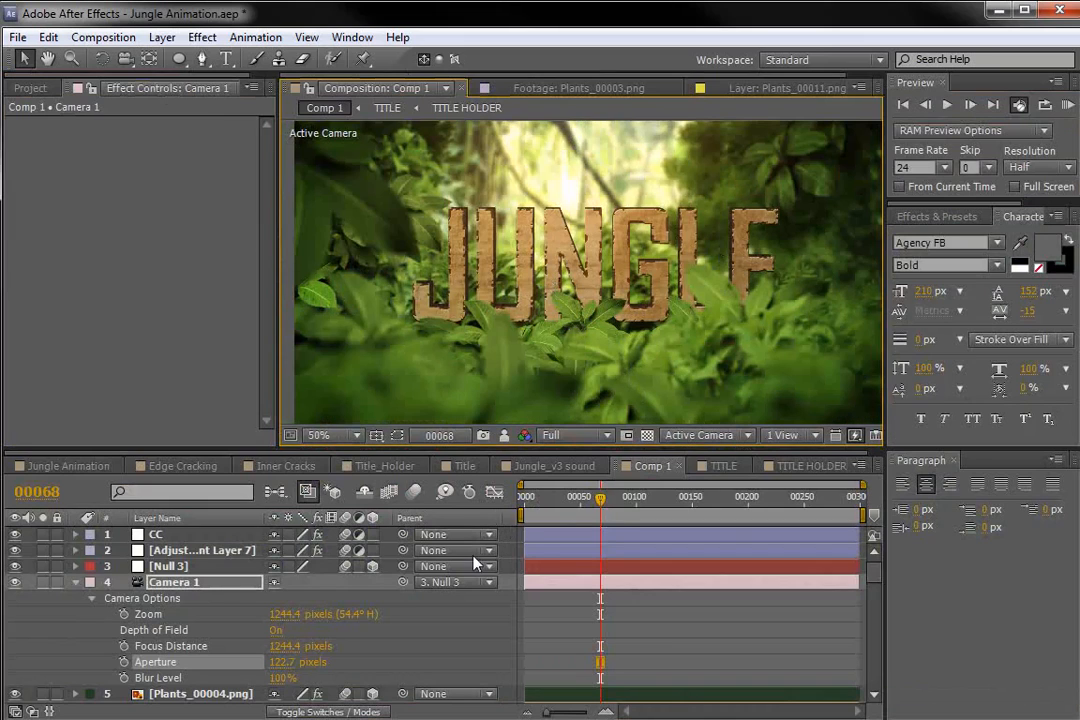
click(275, 631)
click(75, 582)
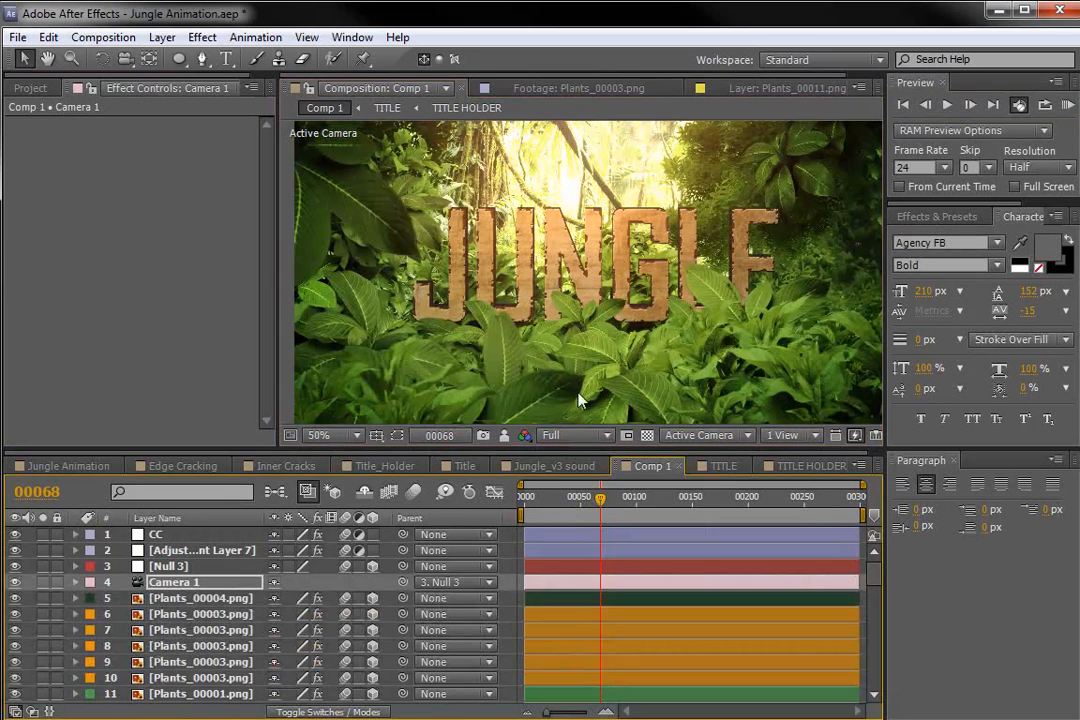
- Select the Plants_00004.png layer below the camera, look through the layer stack and save the project
click(546, 601)
scroll(313, 603, down, 3)
scroll(320, 598, up, 3)
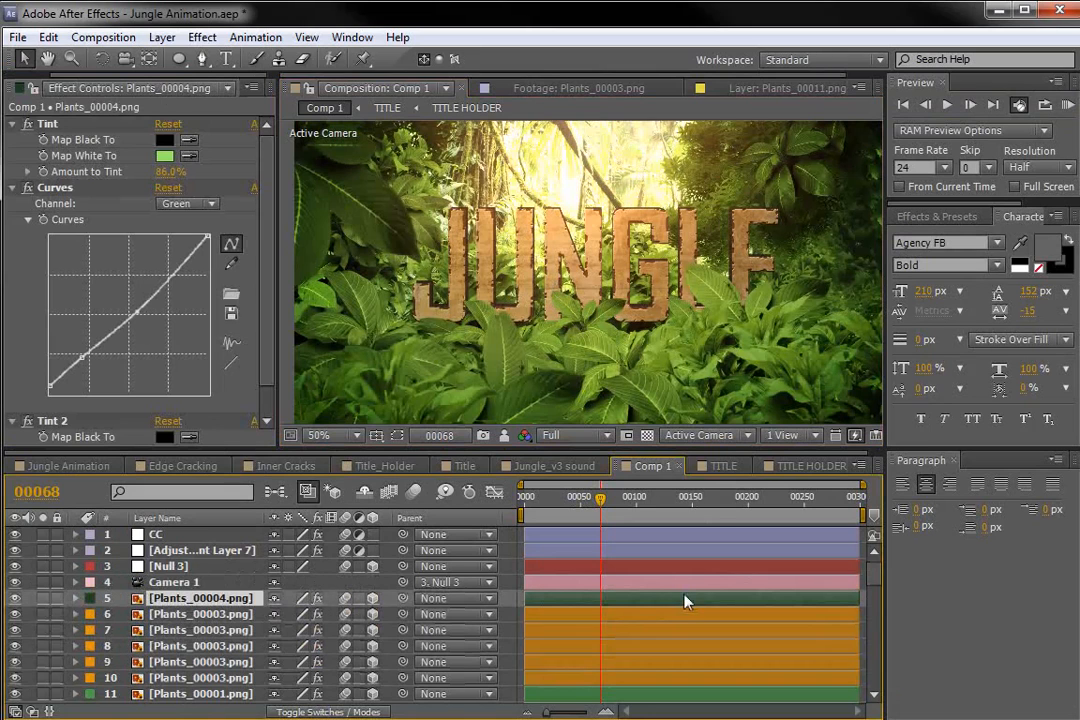
click(18, 37)
click(48, 213)
- Add a new black 1280 x 720 px solid above all layers and solo it
click(160, 37)
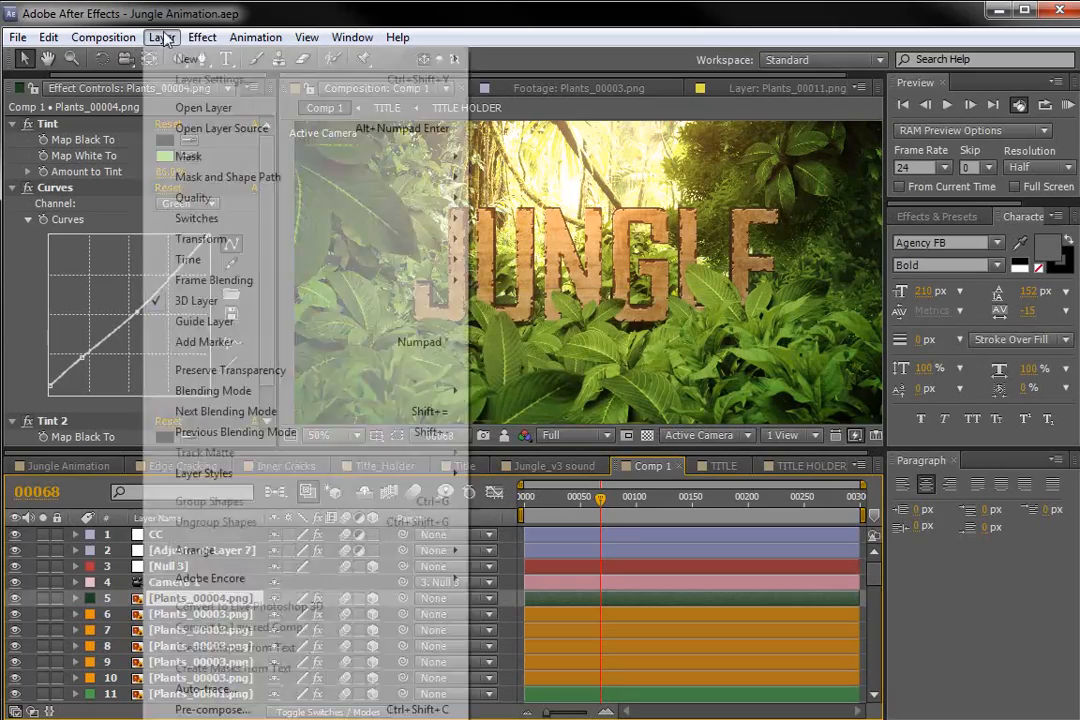
click(197, 30)
click(162, 37)
mouse_move(169, 55)
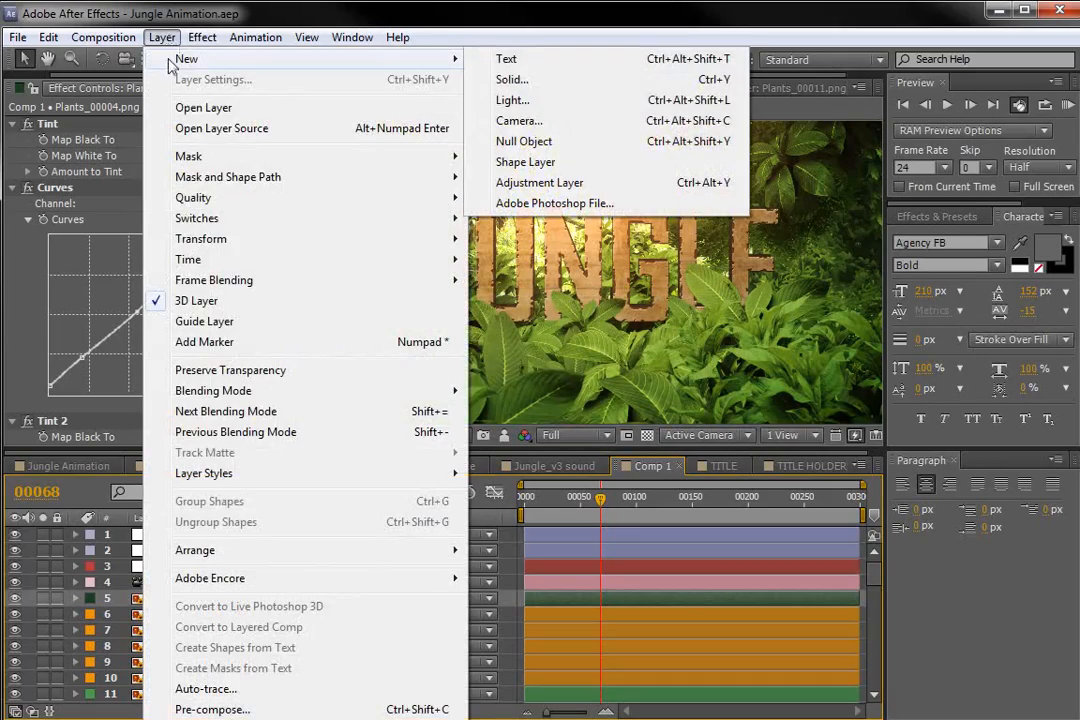
click(505, 79)
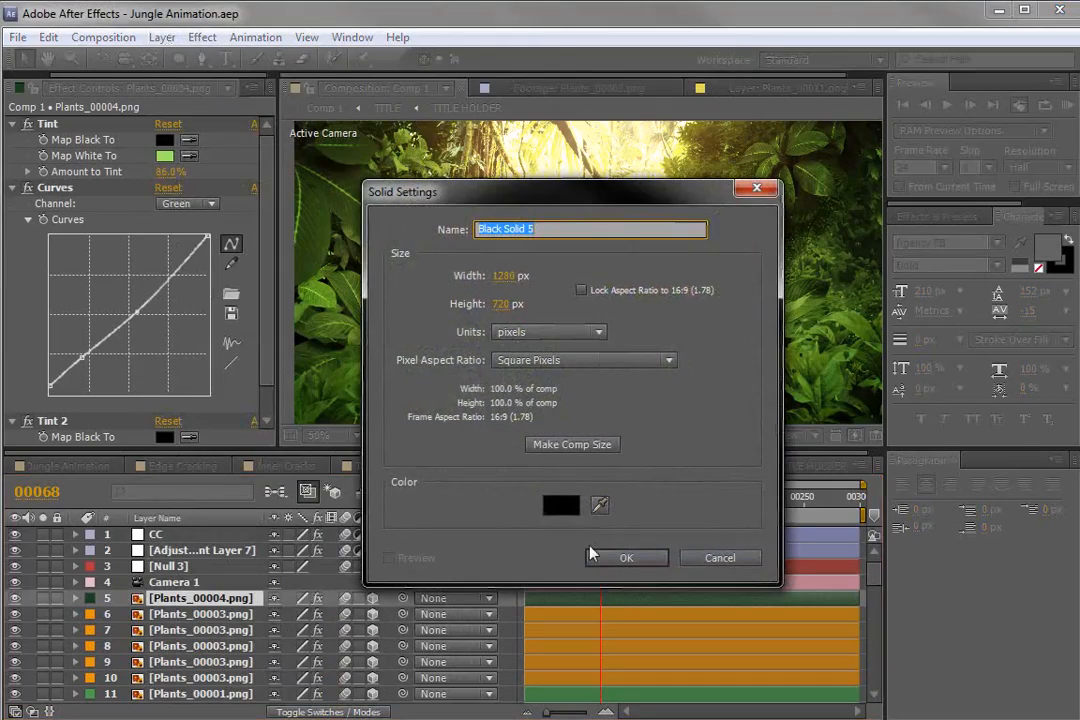
click(628, 558)
click(43, 536)
- Search the effects for "part" and apply CC Particle World to the soloed black solid
click(926, 218)
double_click(900, 238)
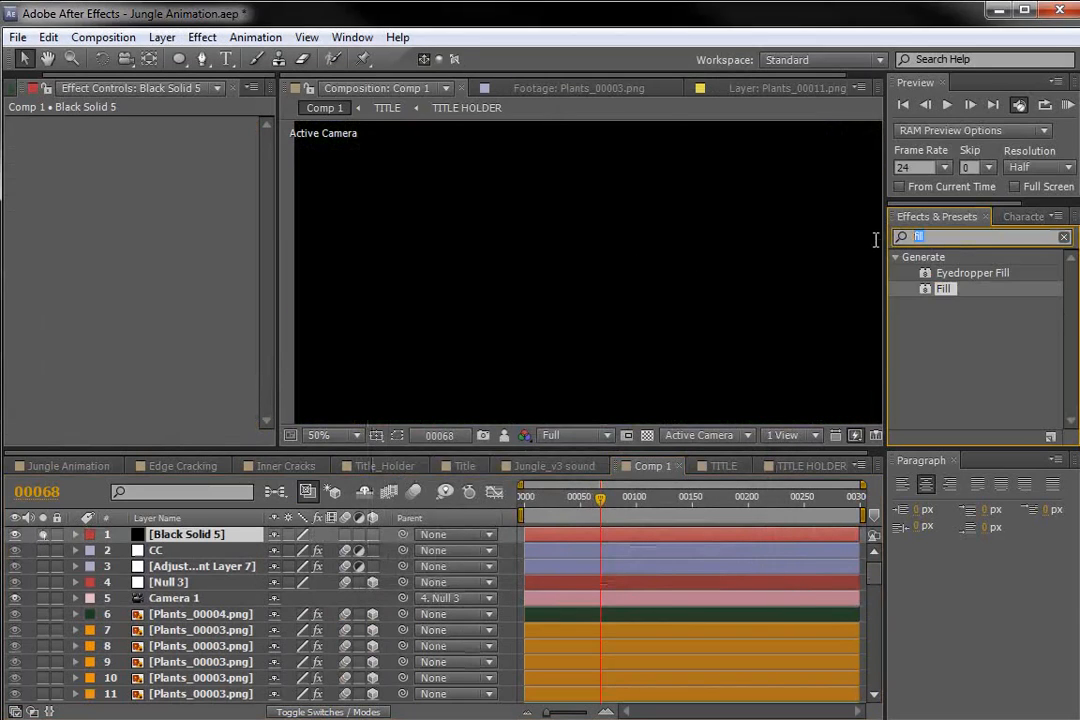
key(BackSpace)
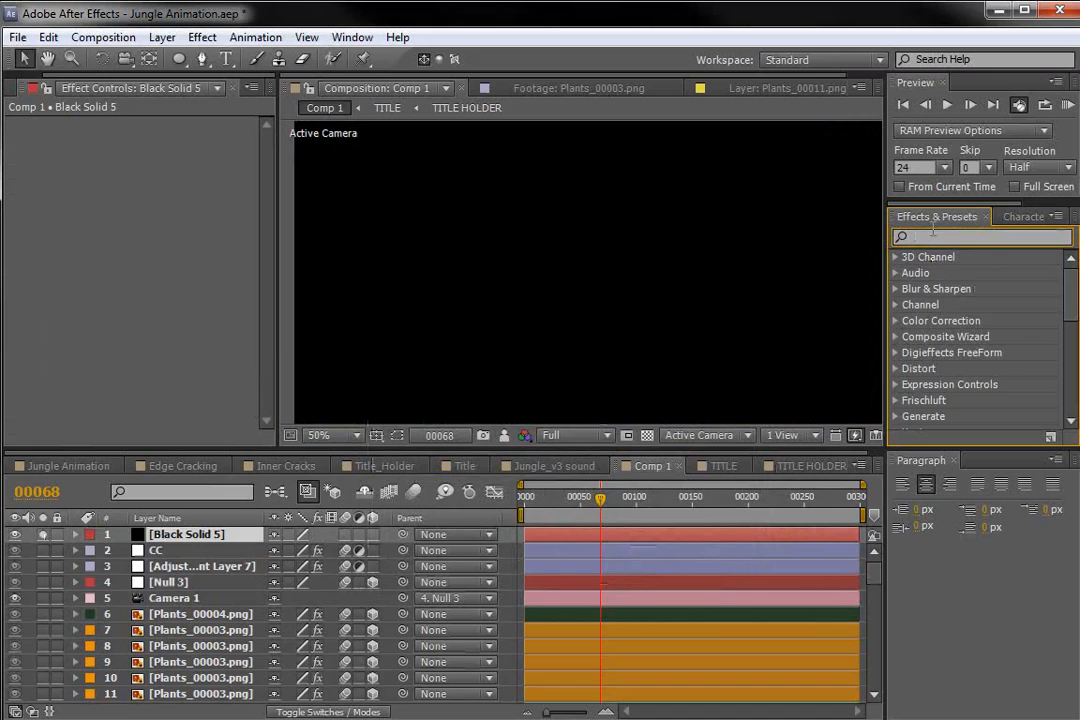
text(part)
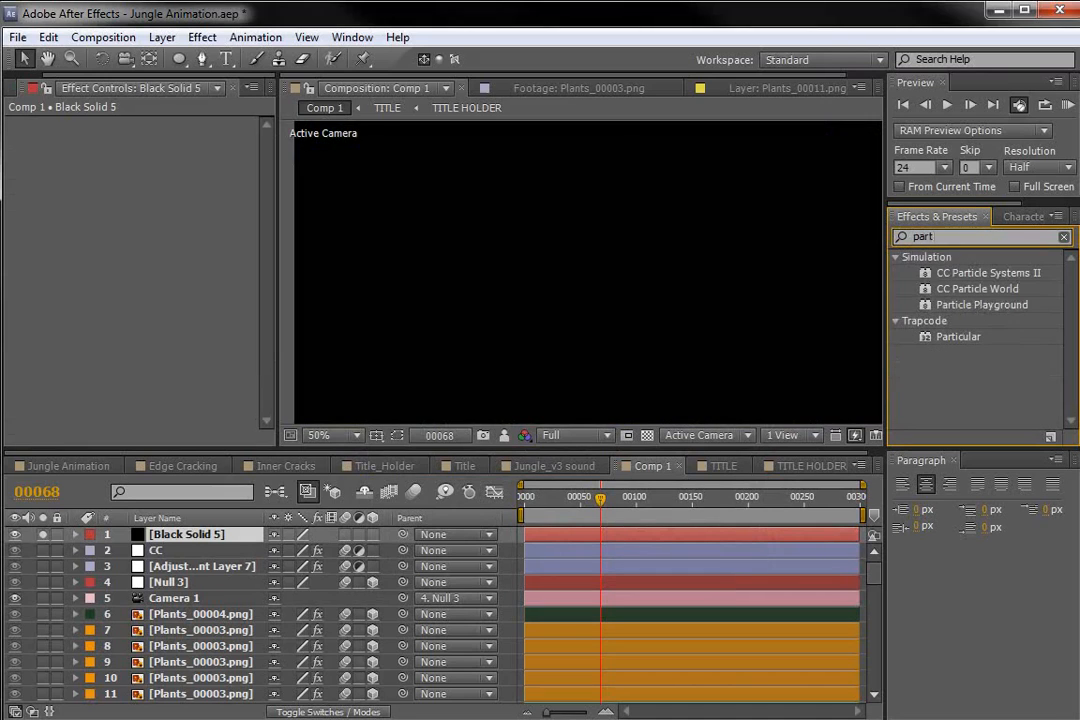
click(972, 292)
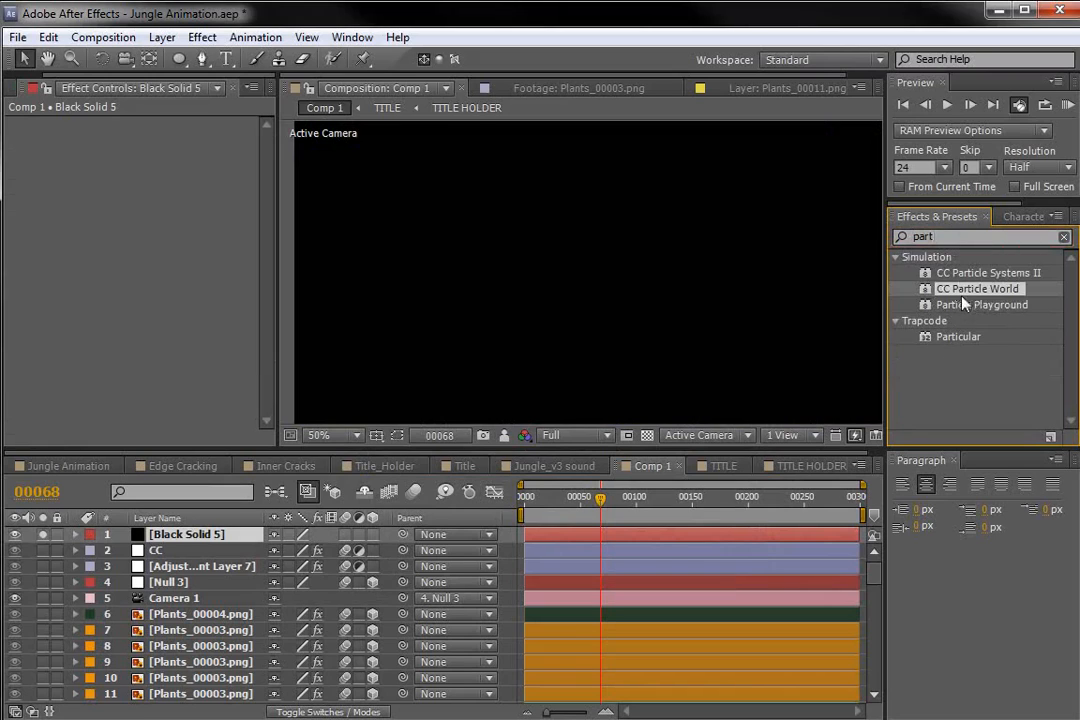
click(957, 335)
click(955, 291)
drag(958, 292, 595, 537)
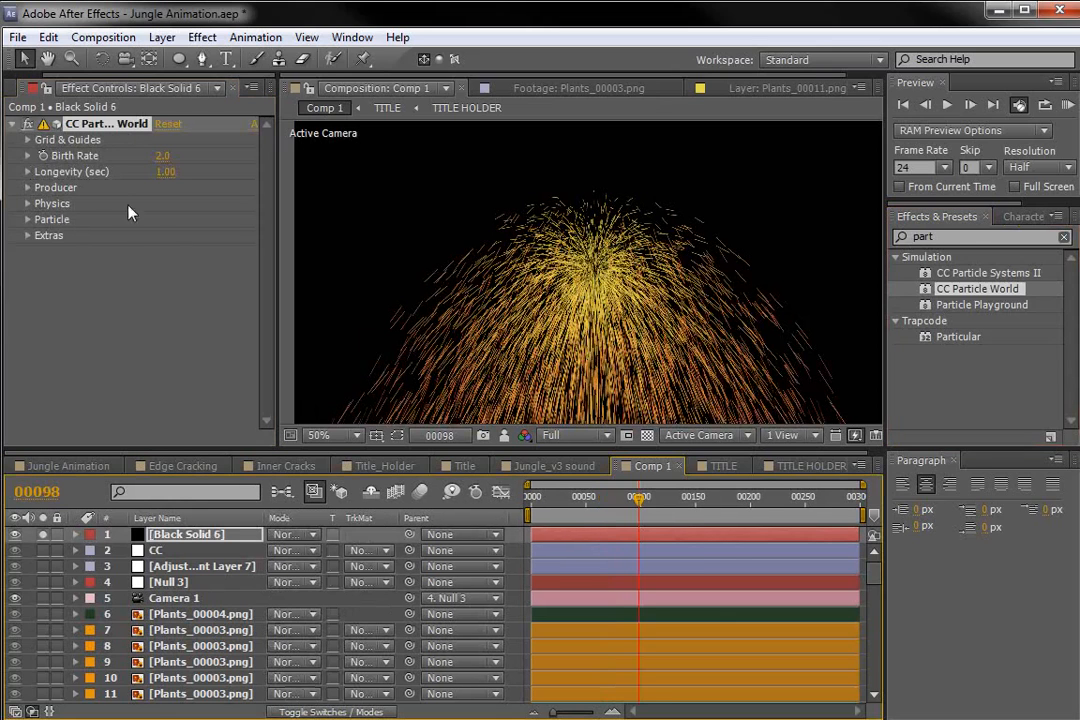
- Set the particles' Birth Rate to 1.0, Longevity to 25 seconds, and producer Radius X, Y and Z to 0.625, 0.395 and 0.415
drag(162, 155, 166, 178)
click(165, 174)
text(25)
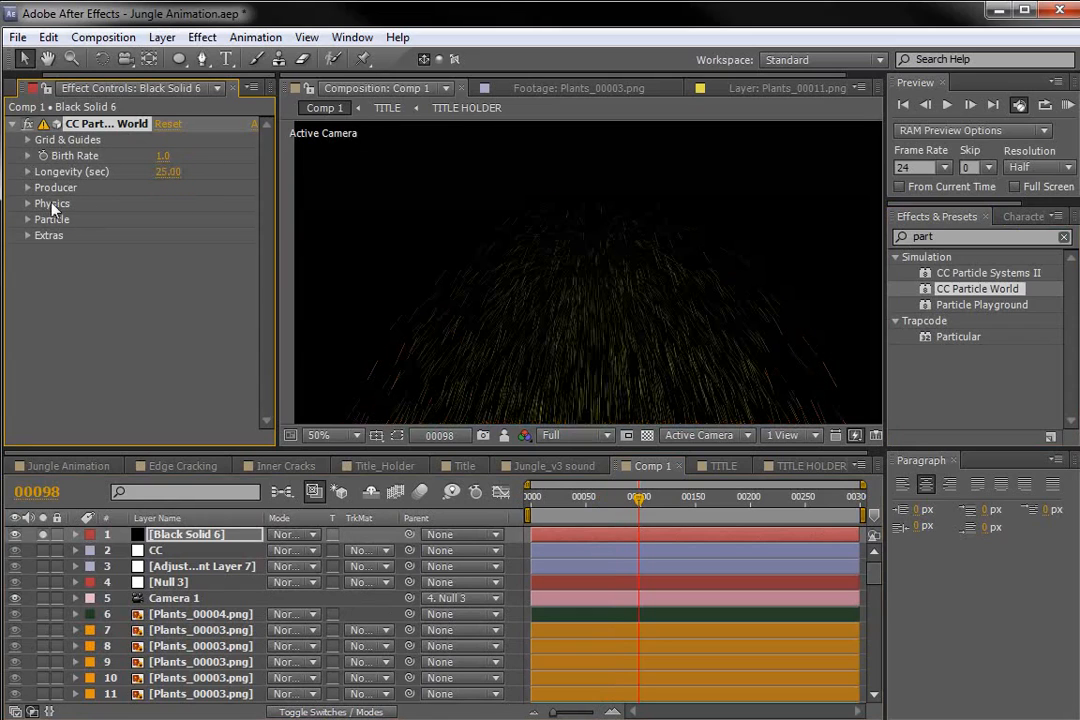
click(28, 189)
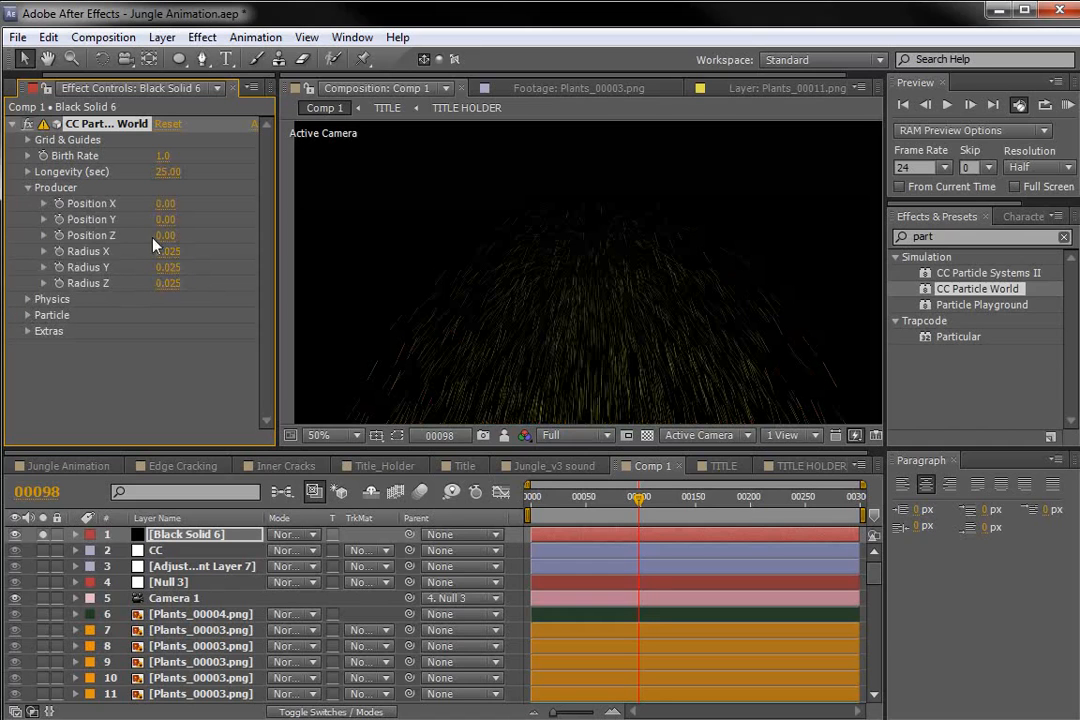
mouse_move(168, 251)
mouse_down()
mouse_move(200, 251)
mouse_move(195, 283)
mouse_move(205, 283)
mouse_up()
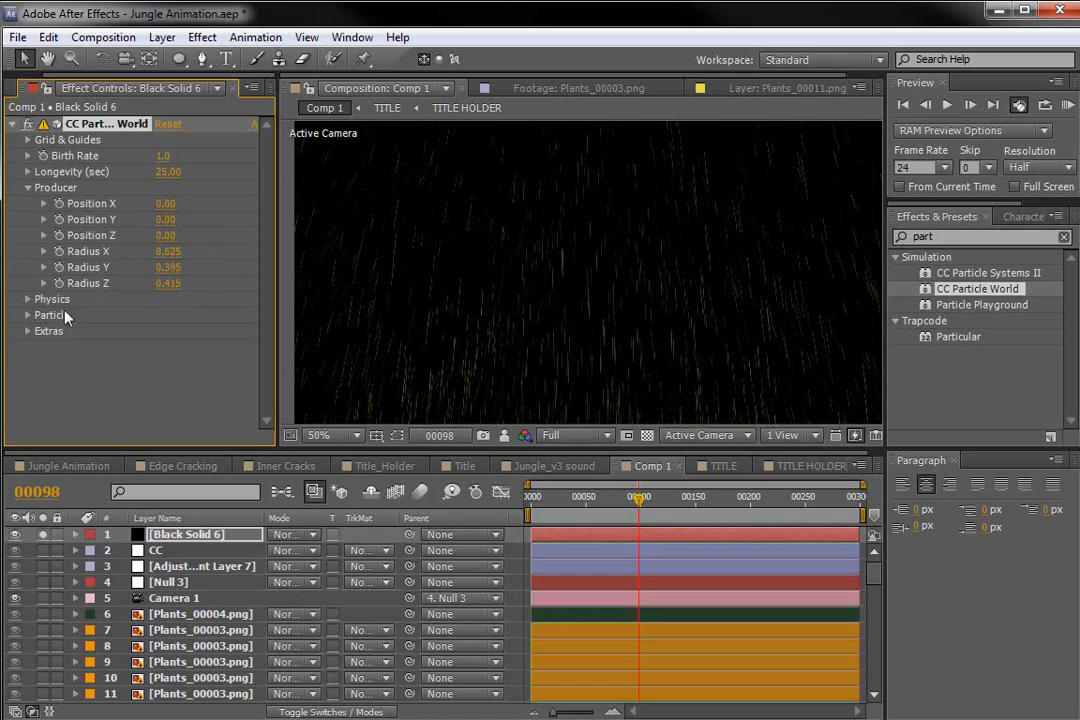
- Set the particle physics to the Twirl animation with a Velocity of 0.01 and Gravity of 0
click(29, 300)
click(205, 293)
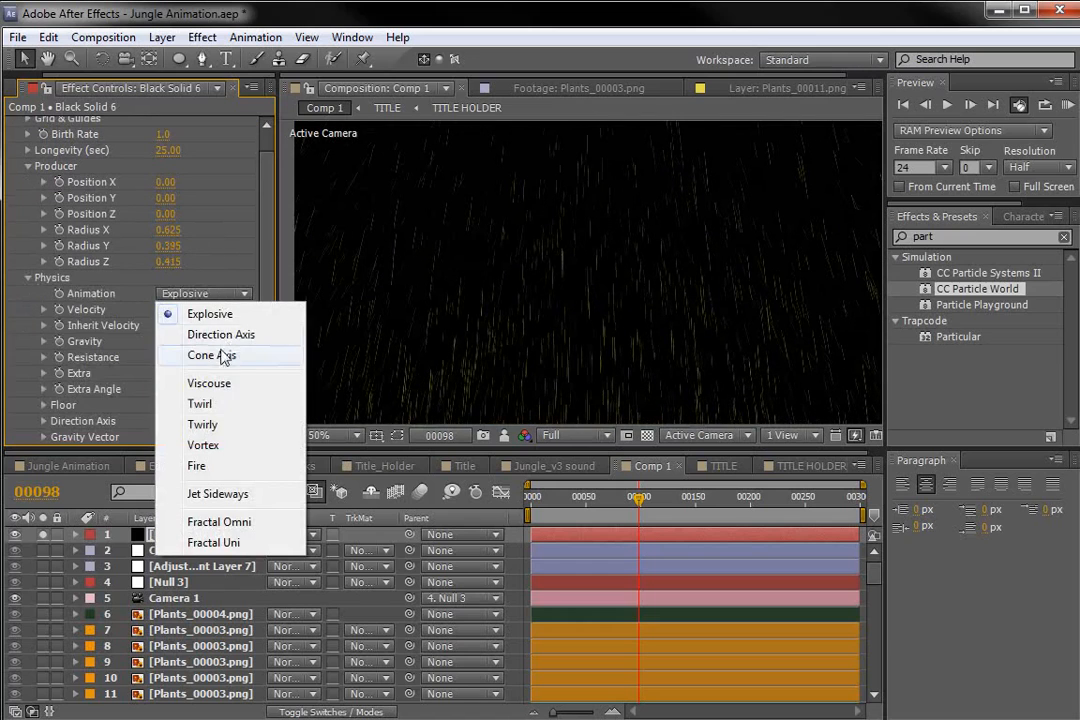
click(205, 404)
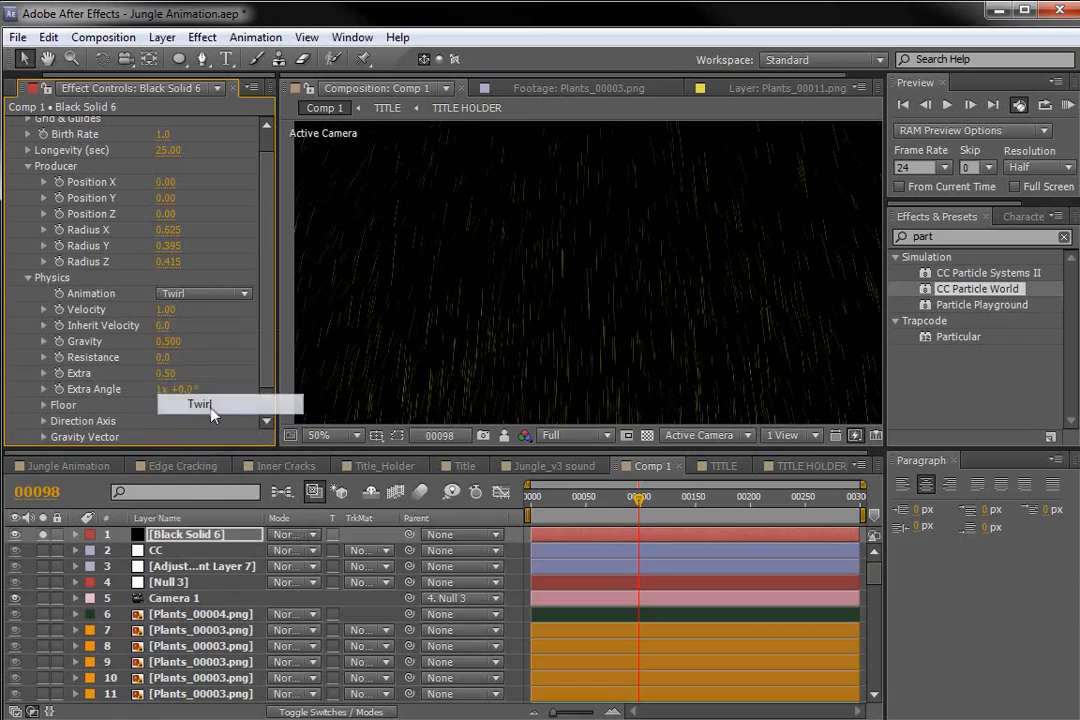
click(166, 310)
text(0)
key(Return)
click(166, 310)
text(.01)
key(Return)
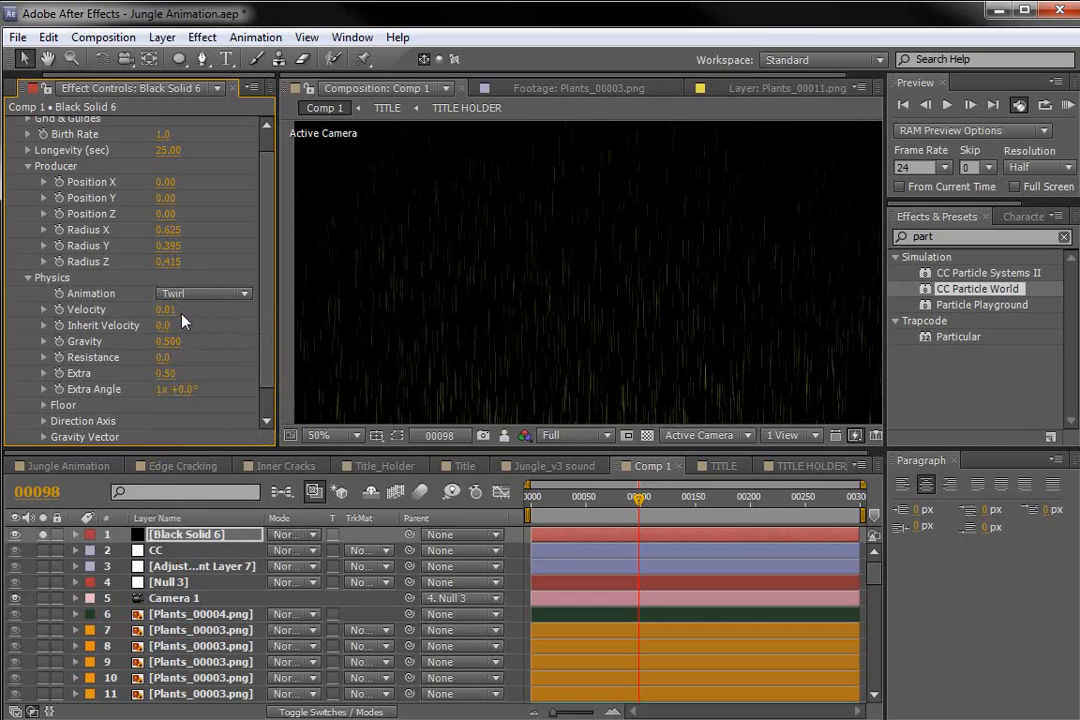
click(168, 342)
text(0)
key(Return)
- Examine how the particles move by going back through the earlier frames to frame 47
key(Page_Up)
key(Page_Up)
key(Page_Up)
key(Page_Up)
key(Page_Up)
key(Page_Up)
key(Page_Up)
key(Page_Up)
key(Page_Up)
key(Page_Up)
key(Page_Up)
key(Page_Up)
key(Page_Up)
key(Page_Up)
key(Page_Up)
key(Page_Up)
key(Page_Up)
key(Page_Up)
key(Page_Up)
key(Page_Up)
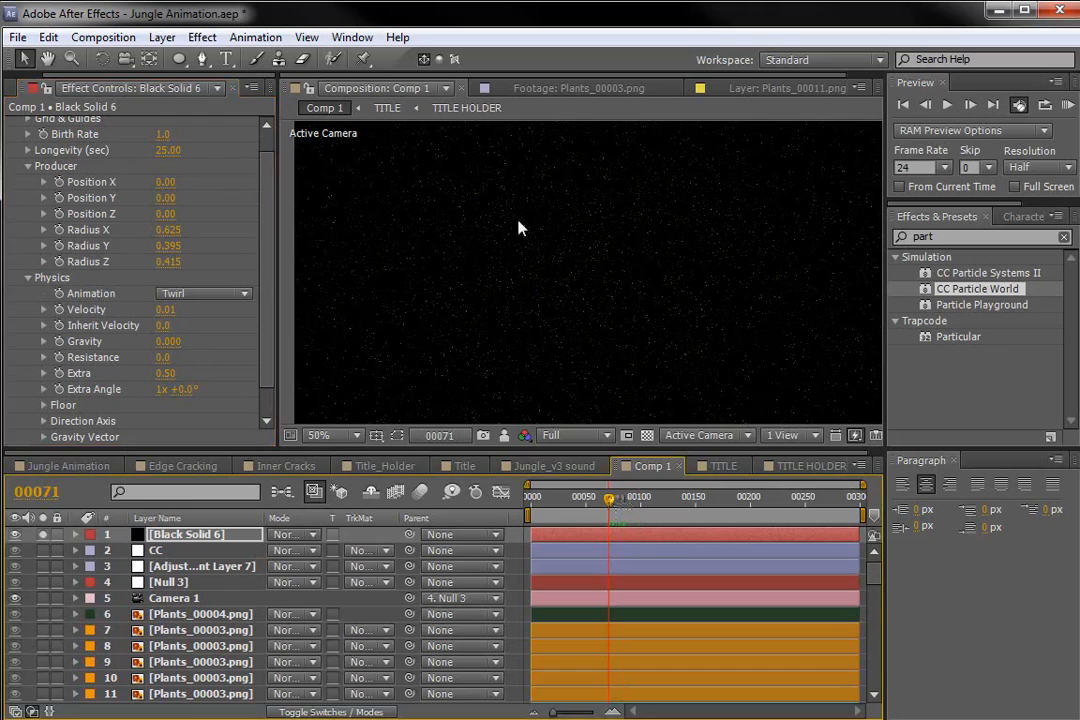
drag(588, 512, 581, 498)
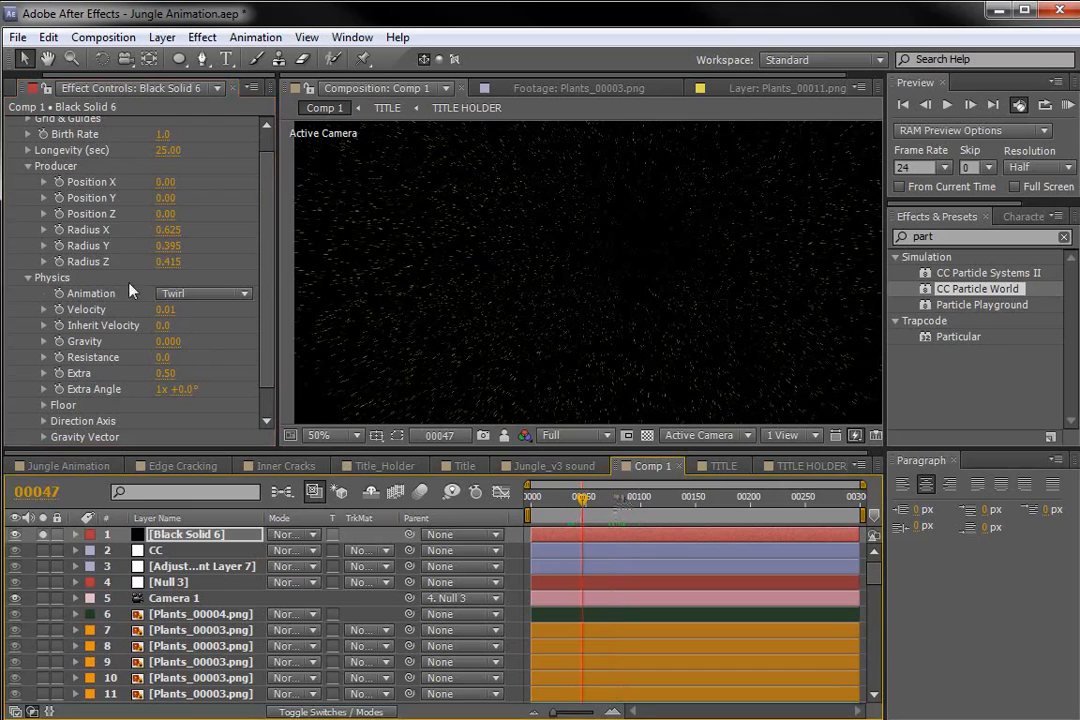
- Change the Particle Type to Faded Sphere and preview the particles up to frame 103
click(28, 280)
click(28, 314)
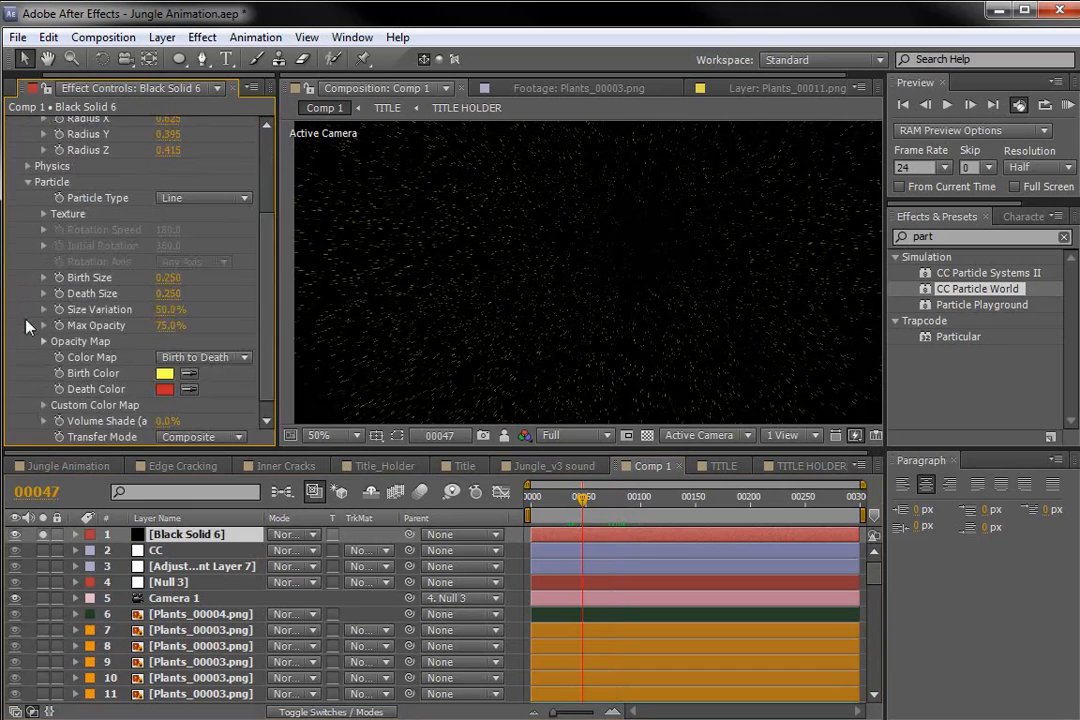
click(202, 199)
click(232, 286)
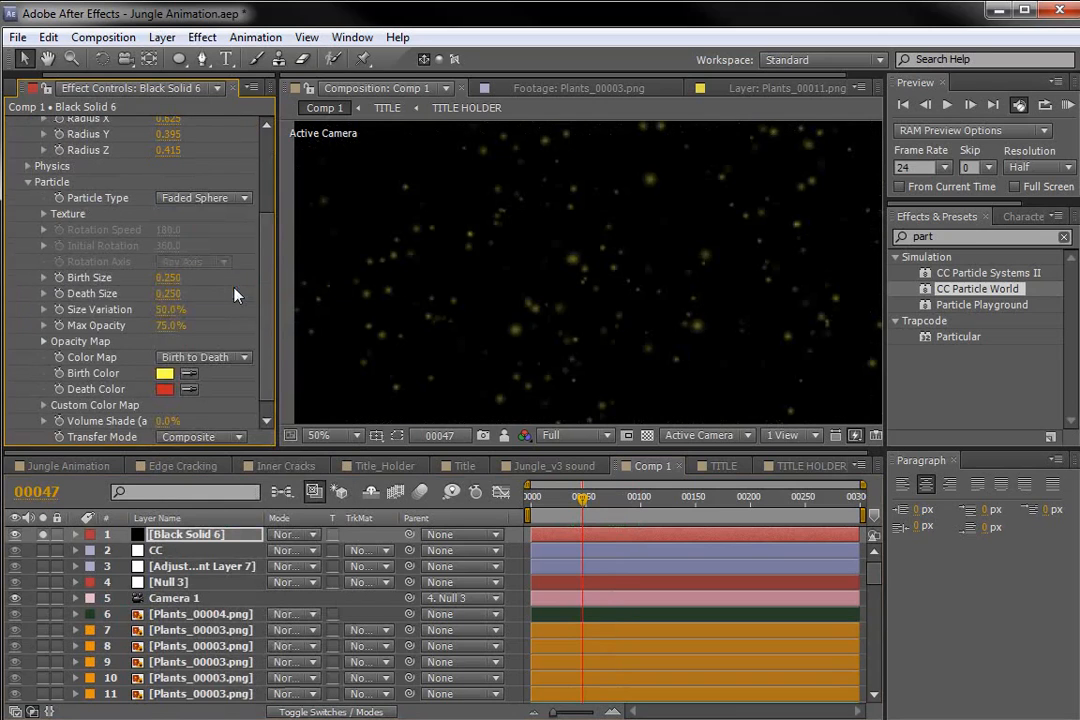
drag(591, 490, 651, 525)
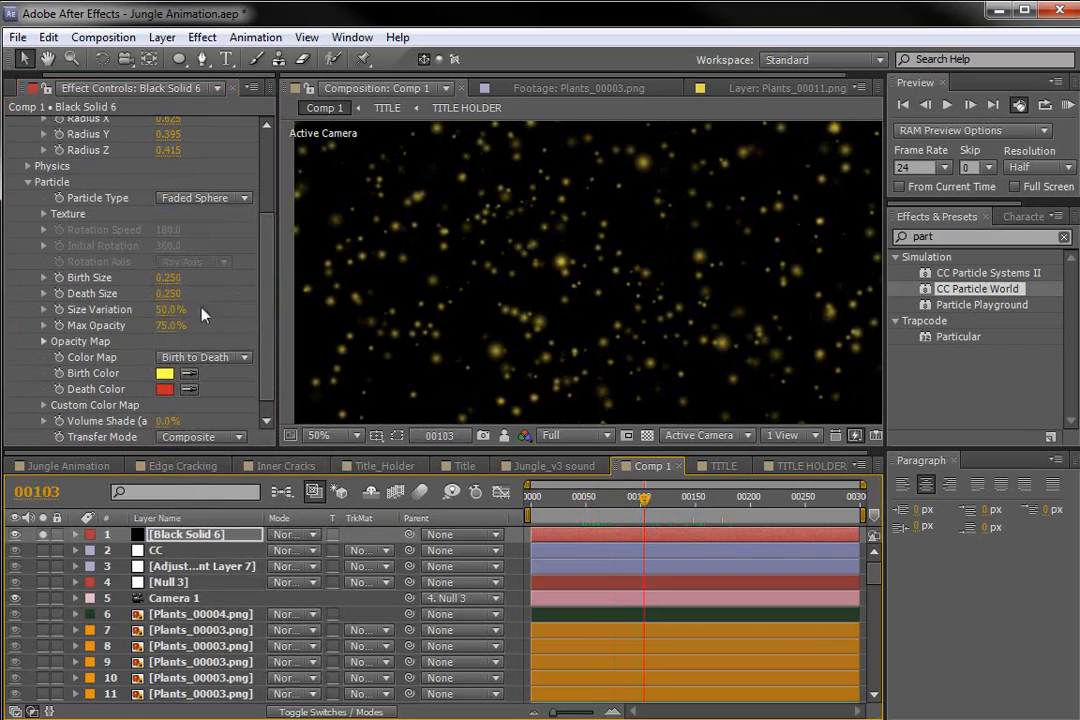
- Redraw the early part of the particles' Opacity Map close to full opacity
mouse_move(272, 325)
mouse_down()
mouse_move(277, 237)
mouse_move(277, 324)
mouse_up()
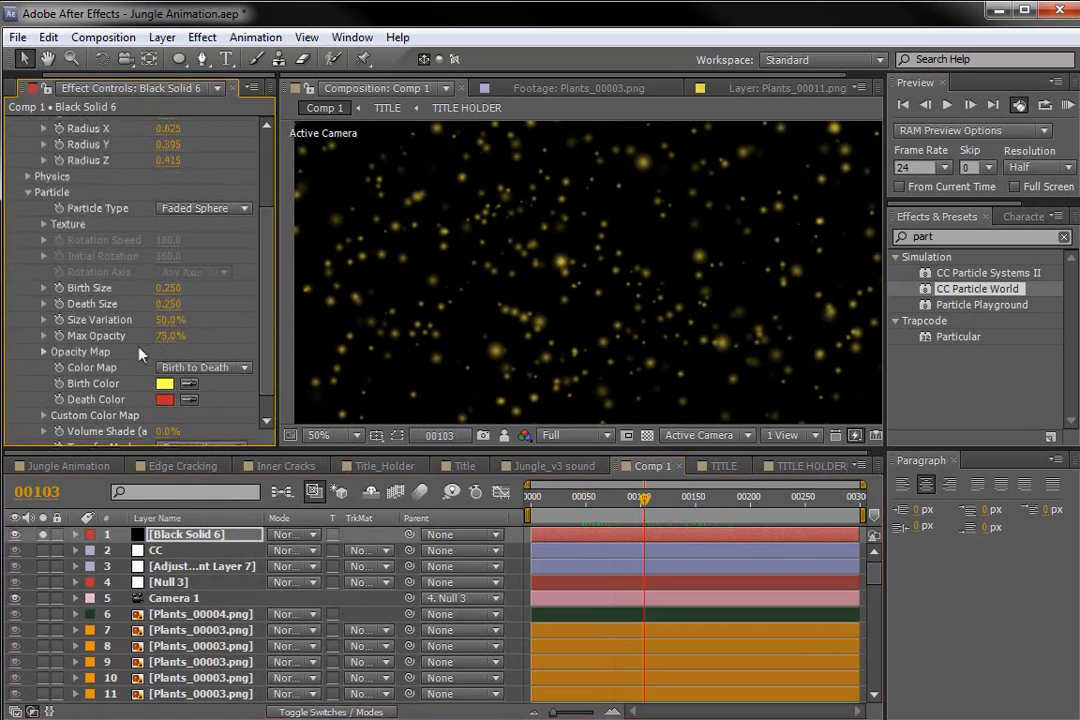
click(44, 353)
mouse_move(93, 374)
mouse_down()
mouse_move(67, 361)
mouse_move(145, 371)
mouse_up()
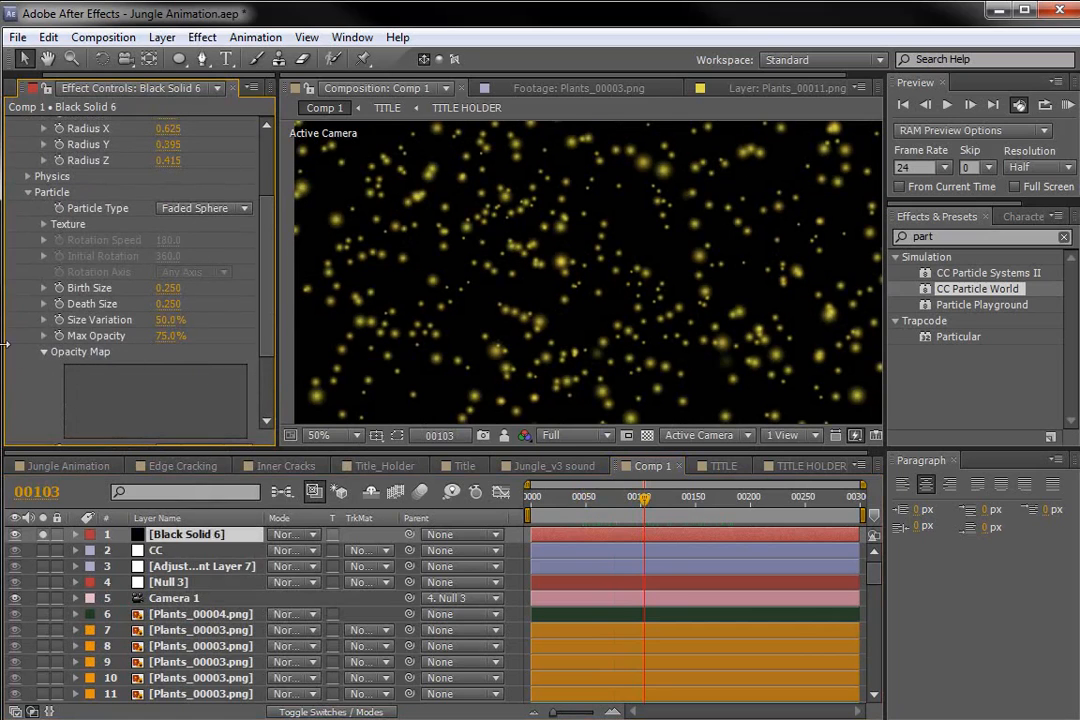
- Keyframe the particles' Birth Rate at 1.0 on frame 101 and 0 on frame 103
drag(641, 491, 645, 526)
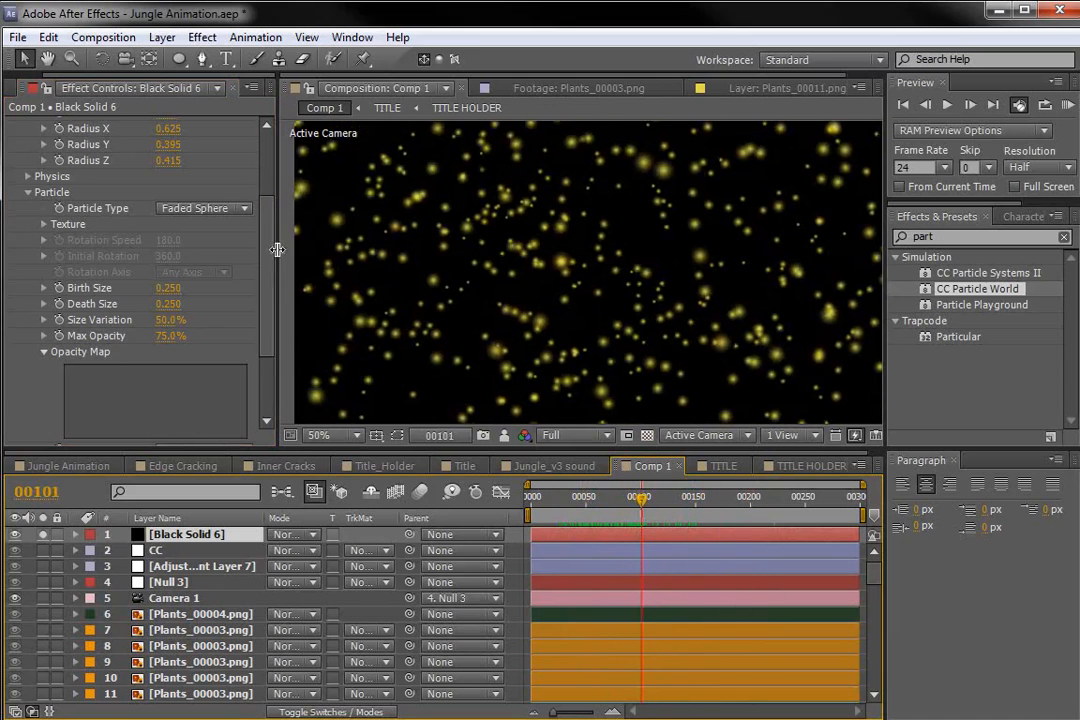
scroll(224, 142, up, 5)
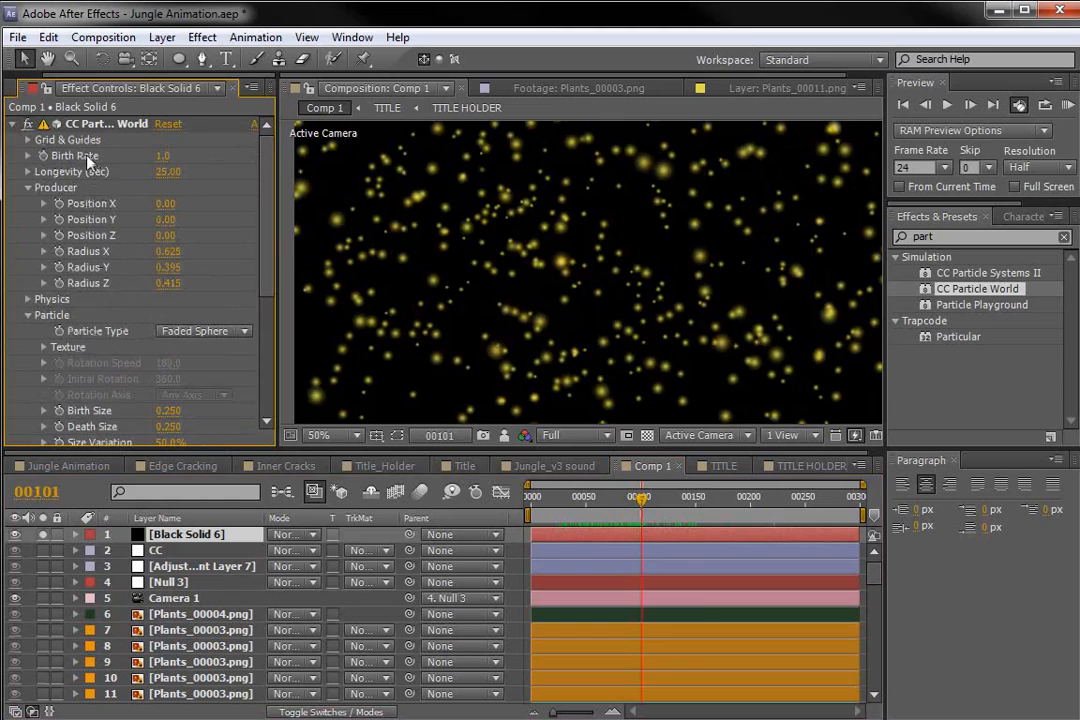
click(43, 156)
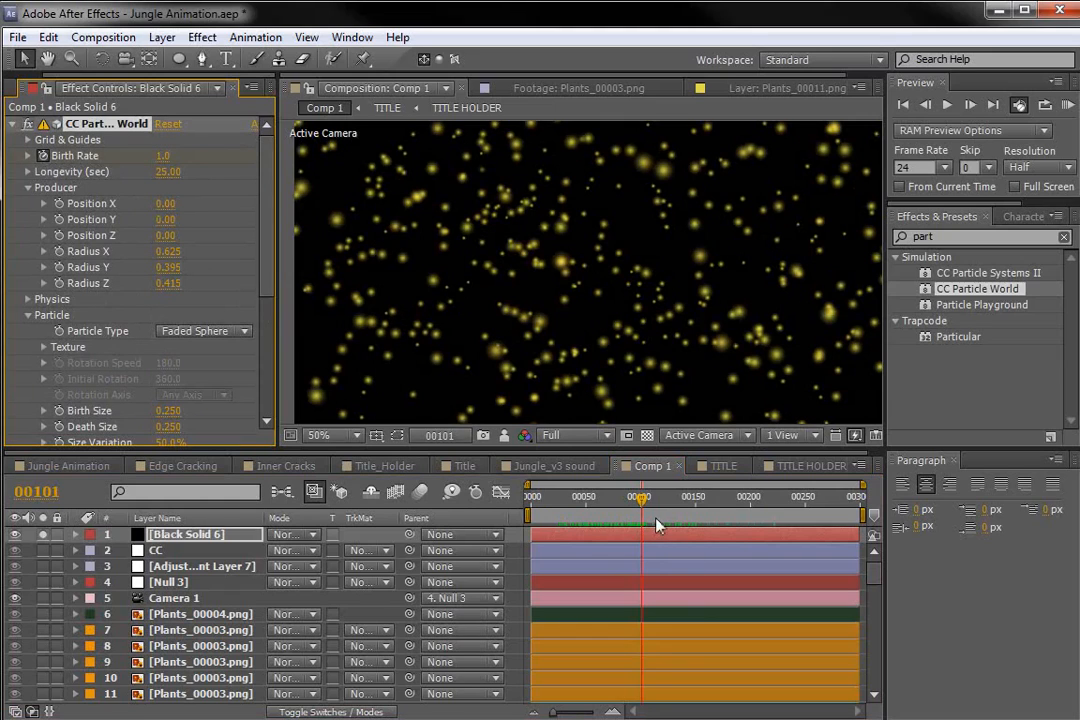
key(u)
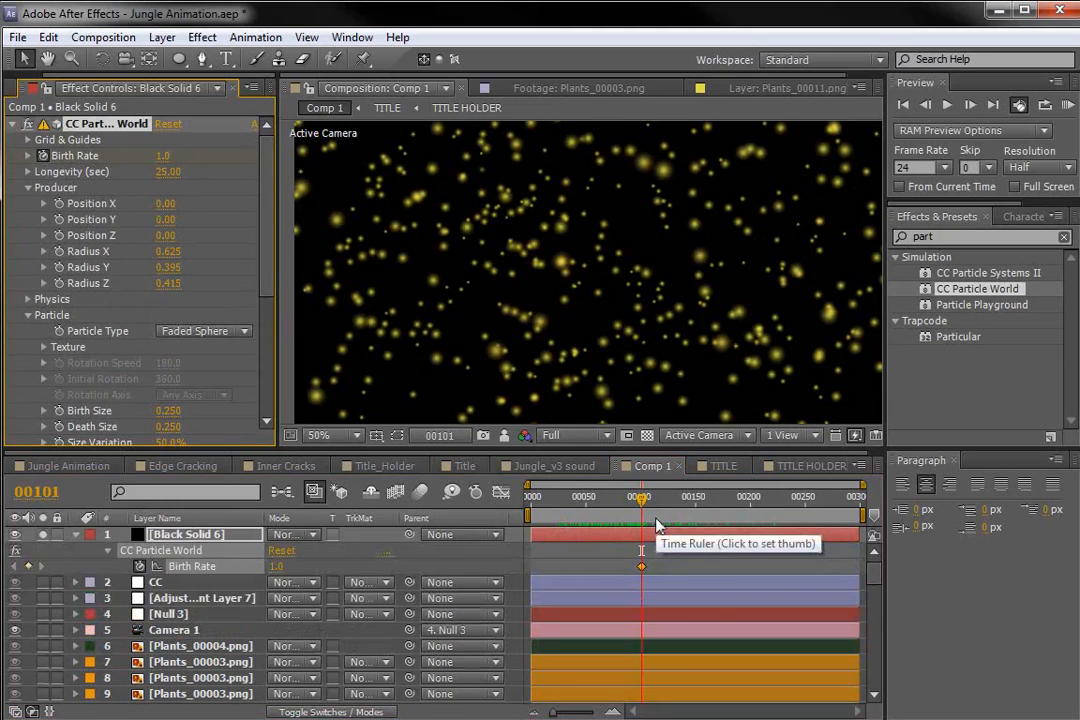
key(Page_Down)
key(Page_Down)
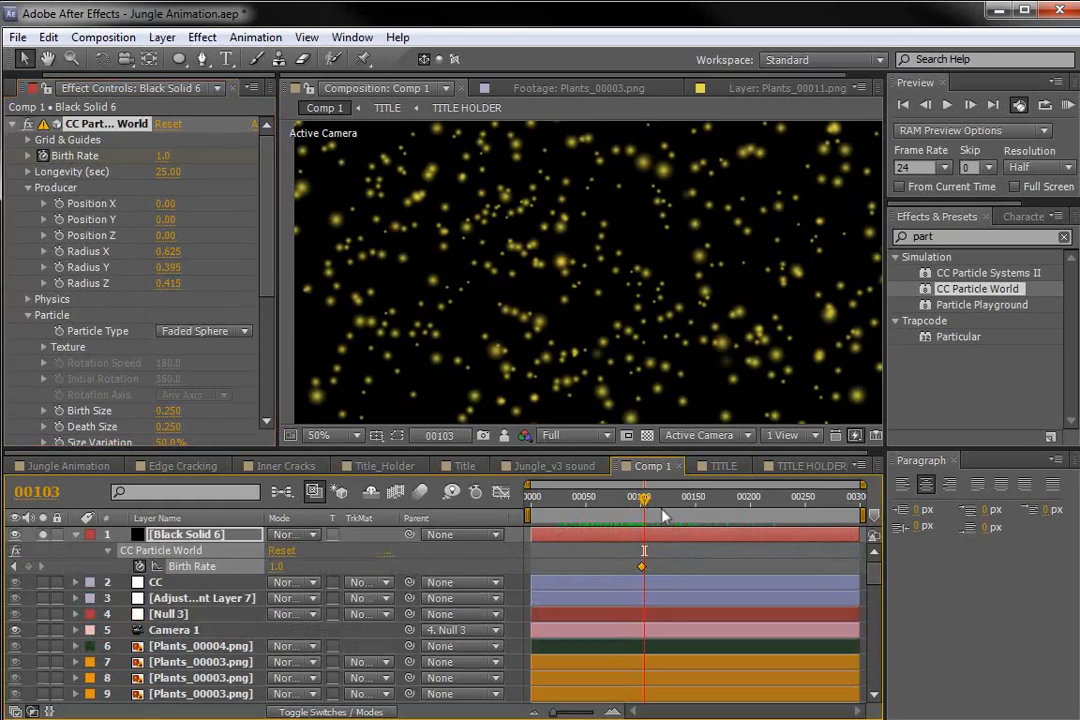
click(160, 156)
text(0)
key(Return)
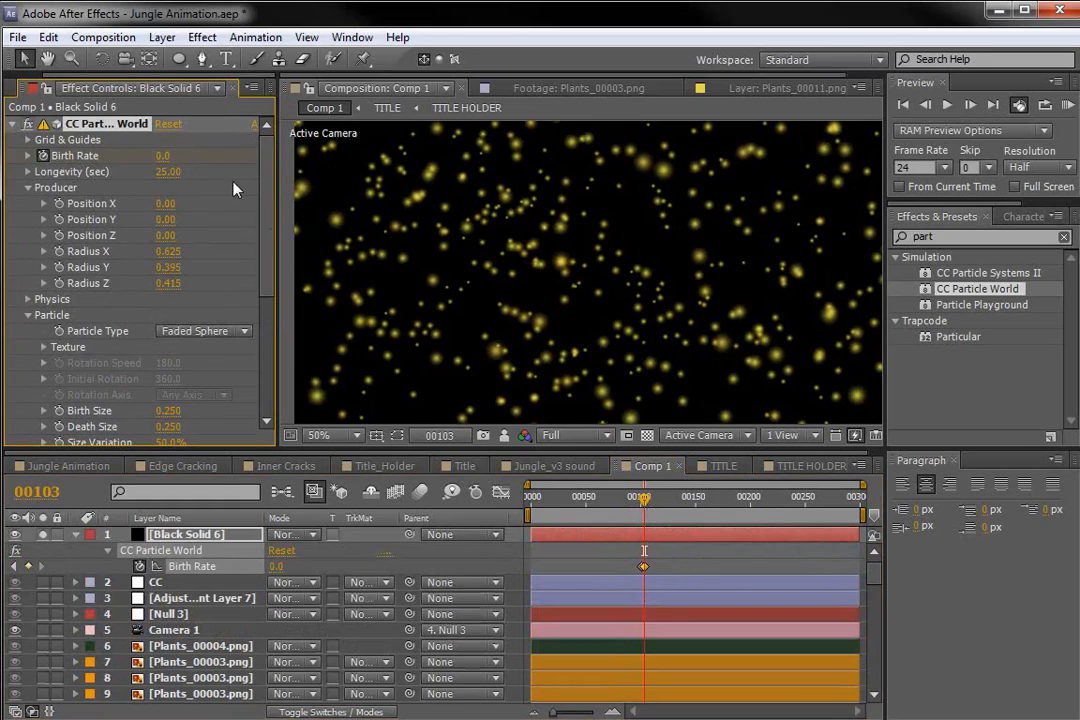
- Slide the particle layer earlier so its Birth Rate keyframes sit at the composition start, extend its end past the last frame, and preview around frame 36
drag(644, 506, 720, 535)
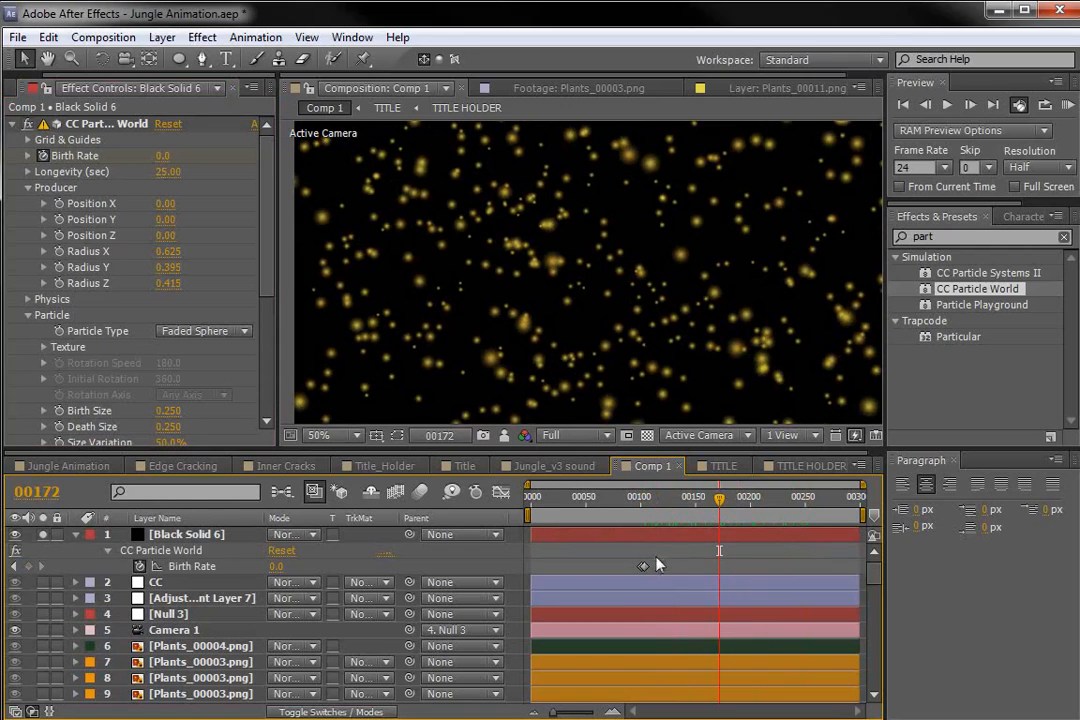
drag(692, 538, 579, 540)
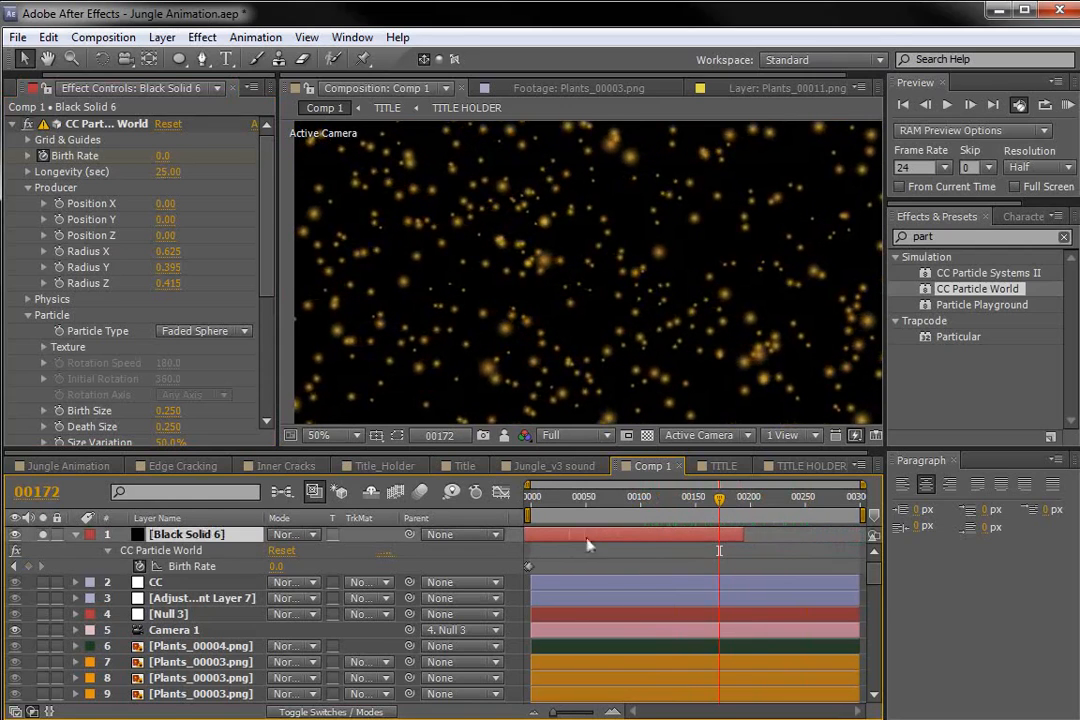
drag(741, 536, 871, 537)
drag(640, 507, 570, 500)
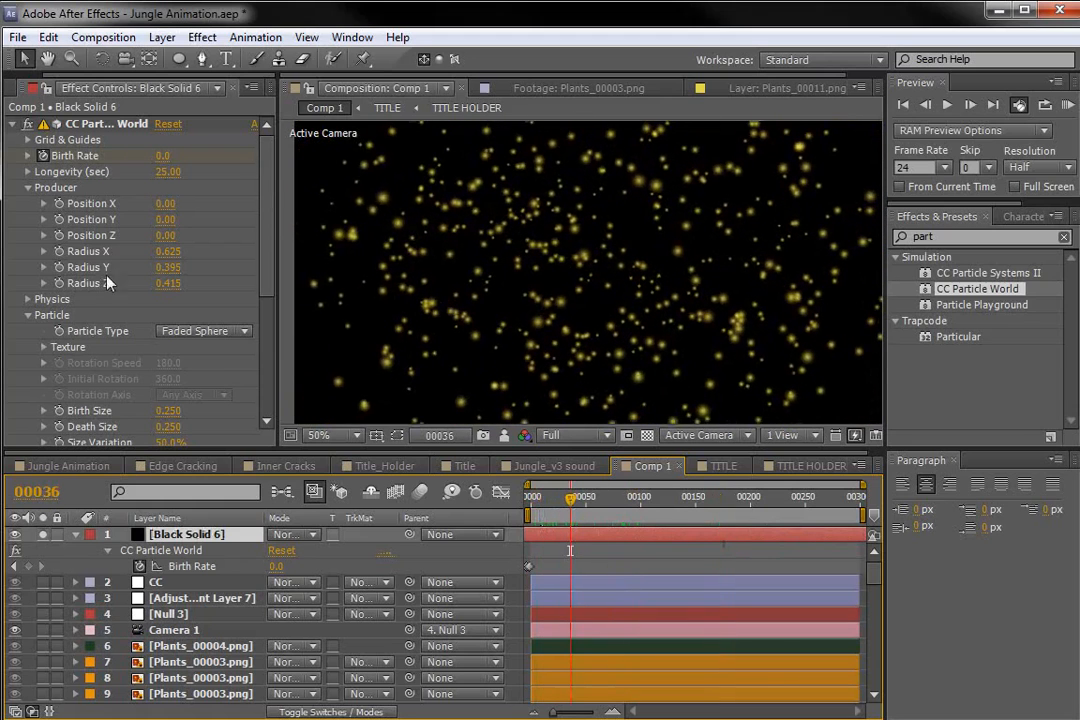
- Set the particles' producer Radius X, Y and Z to 1.025, 0.655 and 1.755, Birth Size to 0.090 and Death Size to 0.100
drag(168, 267, 226, 215)
scroll(226, 215, down, 3)
mouse_move(168, 345)
mouse_down()
mouse_move(143, 340)
mouse_move(166, 356)
mouse_move(155, 357)
mouse_up()
- Unsolo the particle layer, set its blending mode to Add and preview it over the scene up to frame 225
click(292, 534)
click(362, 457)
drag(569, 497, 777, 505)
- Set the particle physics Extra to 0.61 and Extra Angle to 1x +10.0°, and preview up to frame 237
scroll(605, 327, up, 2)
scroll(223, 240, down, 3)
scroll(223, 244, up, 3)
scroll(223, 164, up, 3)
click(30, 305)
scroll(30, 305, down, 1)
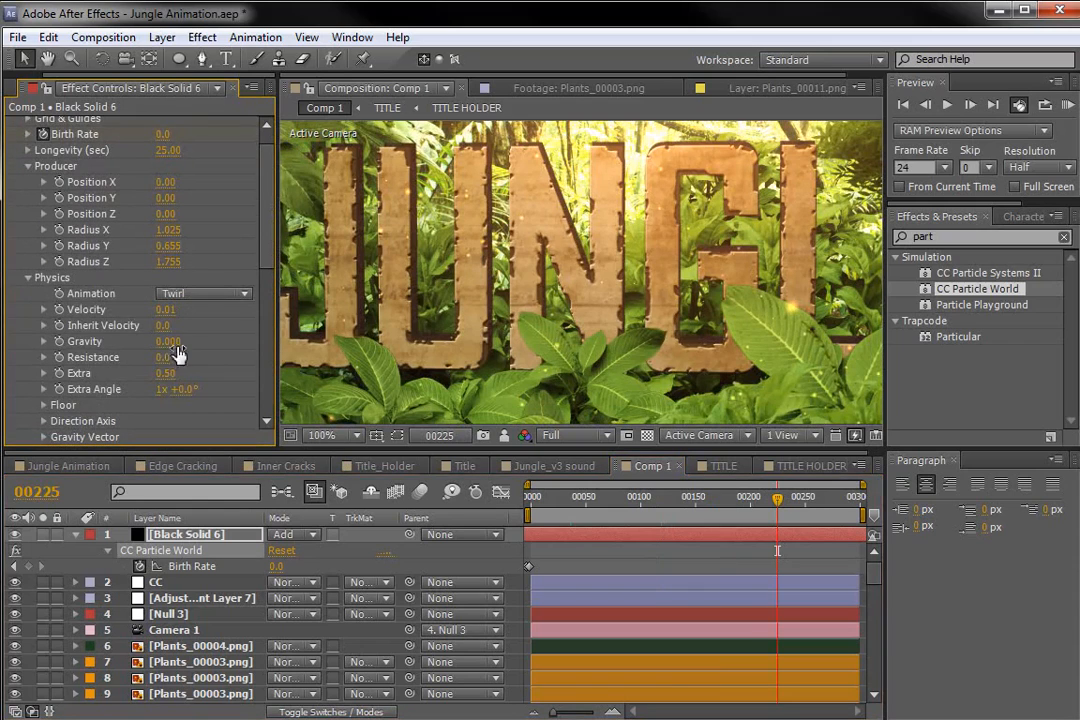
drag(172, 373, 166, 336)
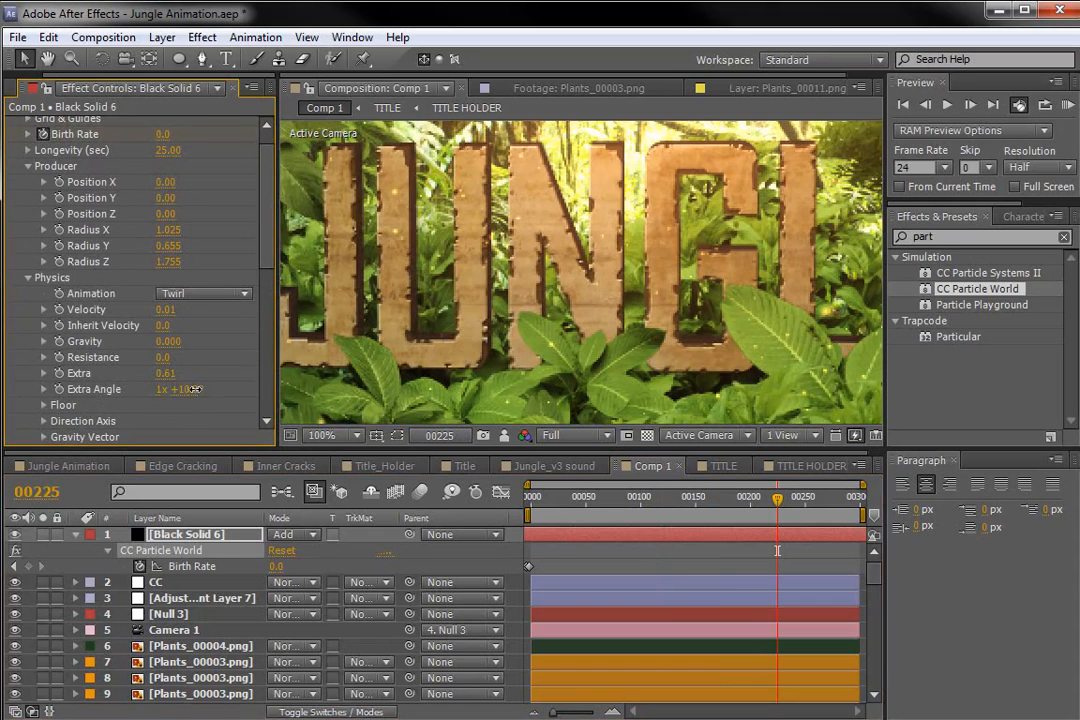
click(689, 497)
drag(690, 506, 790, 506)
- Set the particle physics Velocity to 0.05 and preview the motion up to frame 260
click(160, 311)
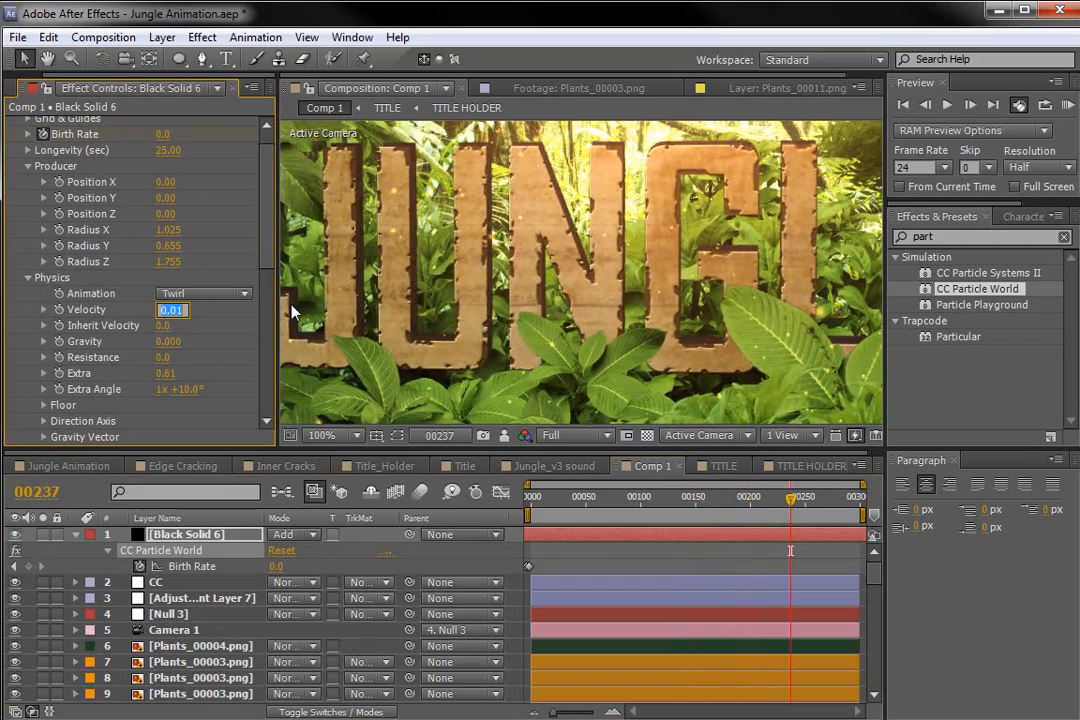
text(0.05)
key(Return)
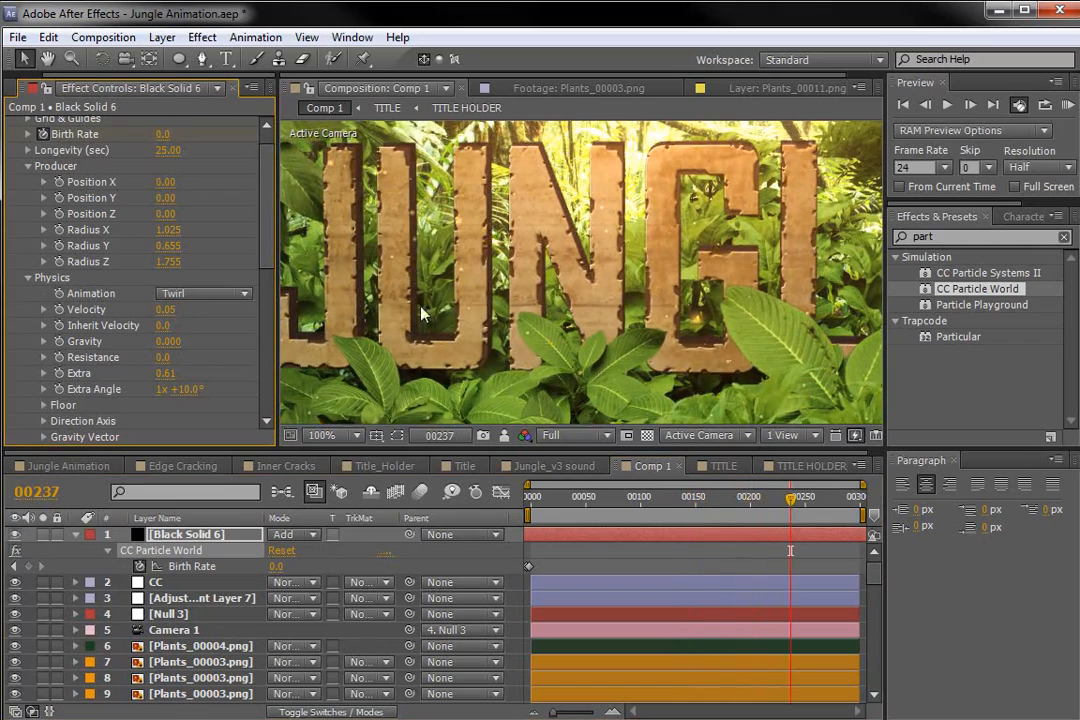
drag(640, 506, 816, 500)
scroll(467, 278, down, 2)
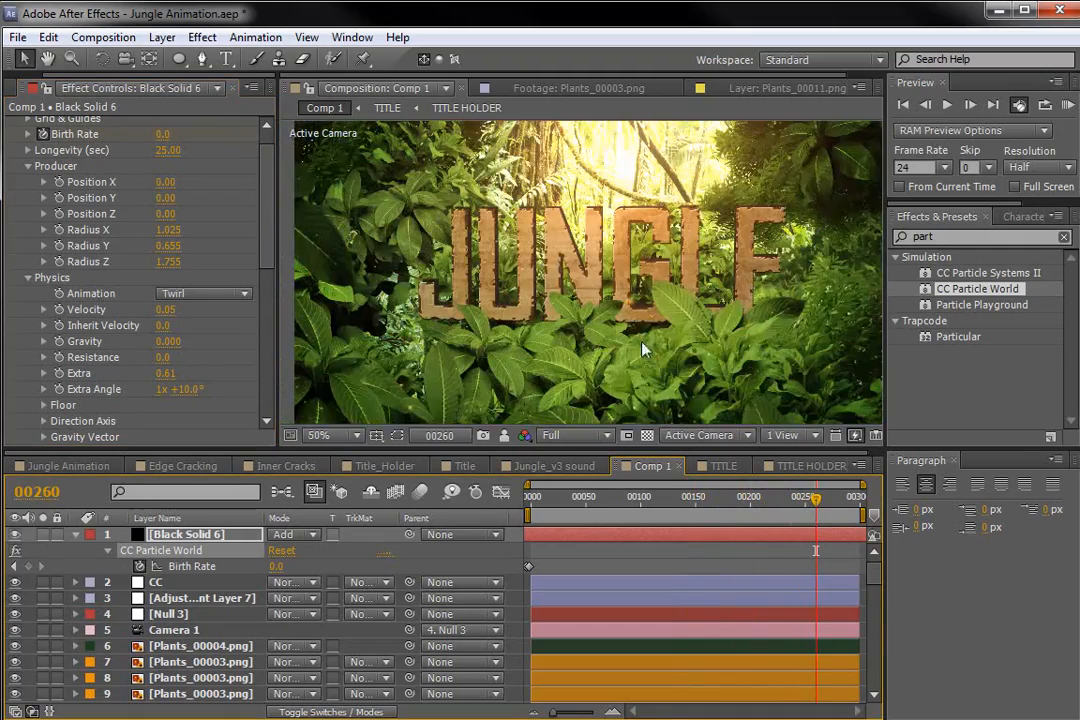
- Set the particles' Death Size to 0.350 at frame 204 and check the result back at frame 56
key(h)
drag(541, 288, 597, 305)
key(v)
drag(686, 505, 753, 505)
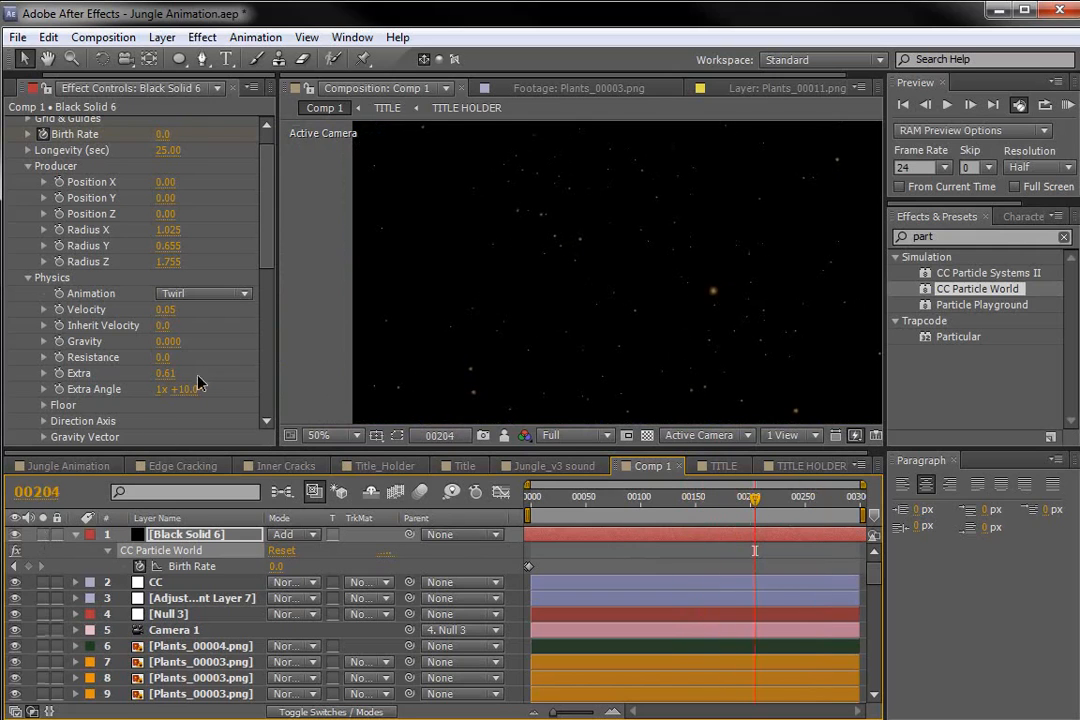
scroll(258, 369, down, 5)
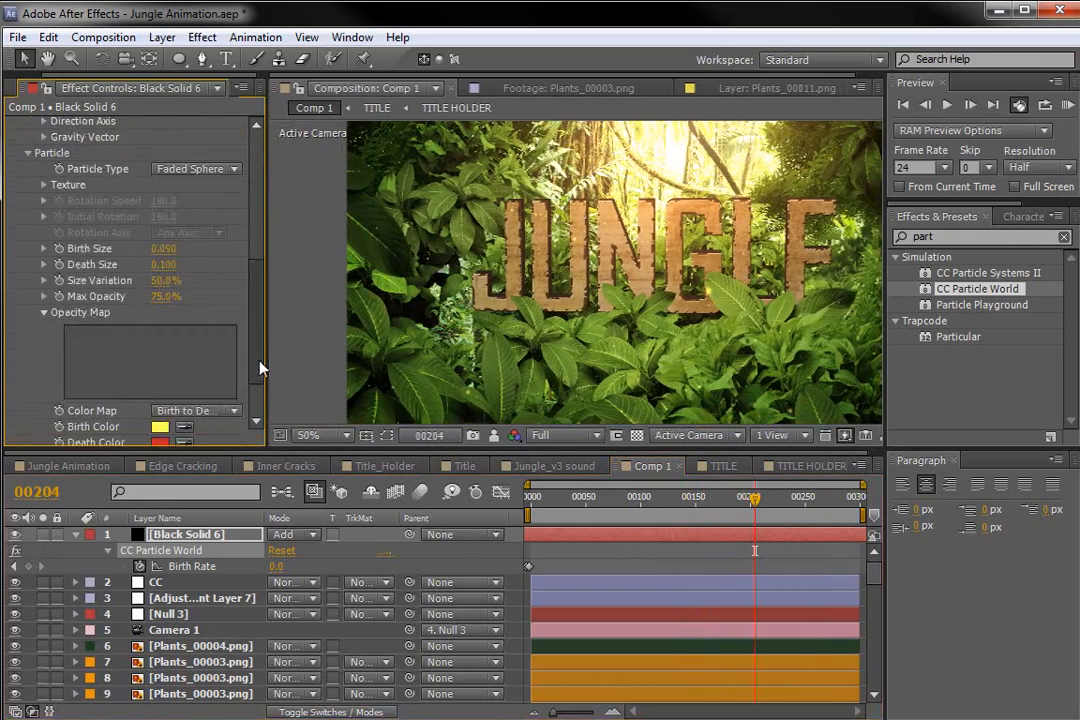
scroll(258, 369, up, 3)
drag(166, 340, 178, 338)
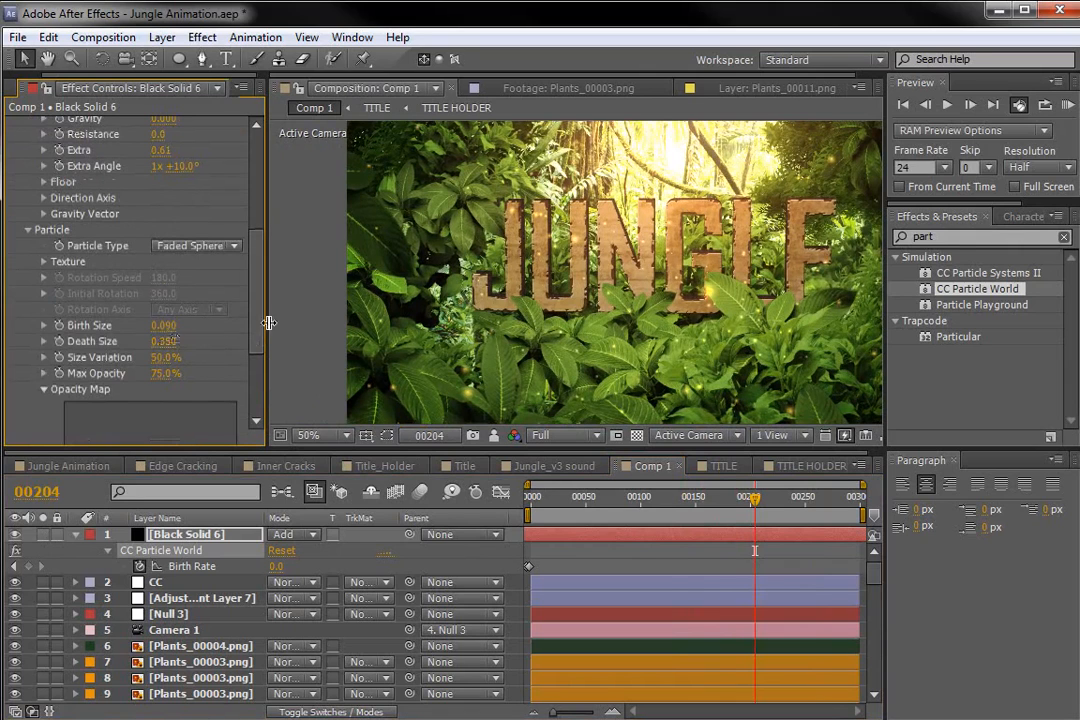
drag(656, 497, 716, 498)
click(592, 497)
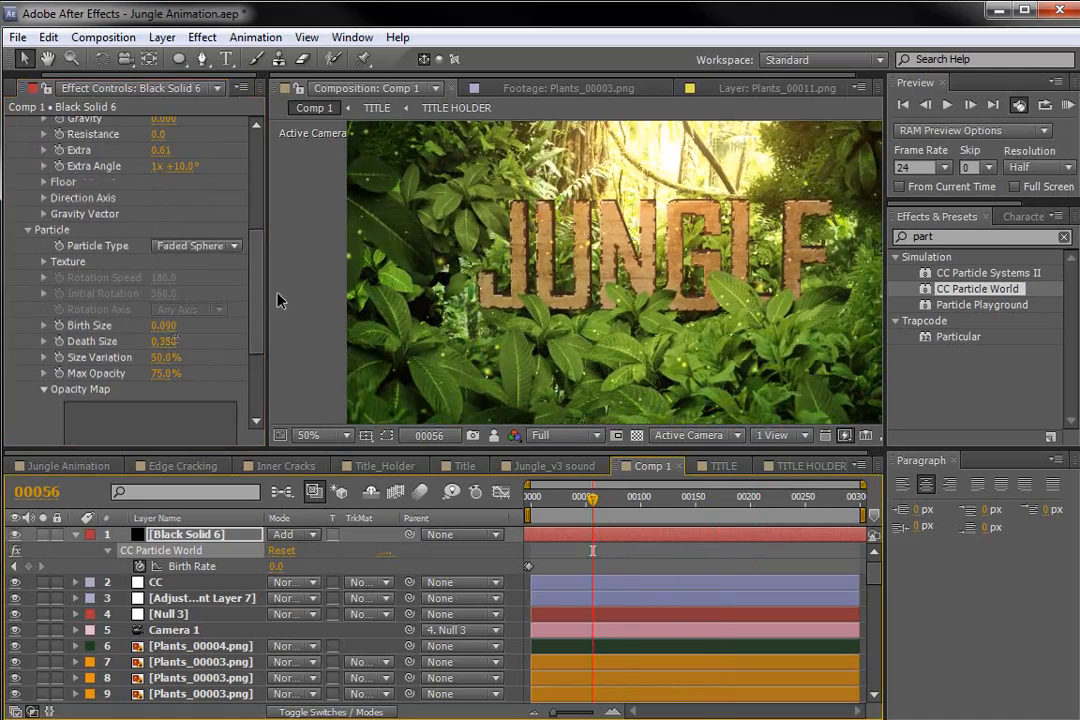
- Set the particle producer's Position Y to -0.49 and preview up to frame 232
scroll(216, 200, up, 10)
drag(158, 219, 100, 190)
drag(593, 498, 784, 522)
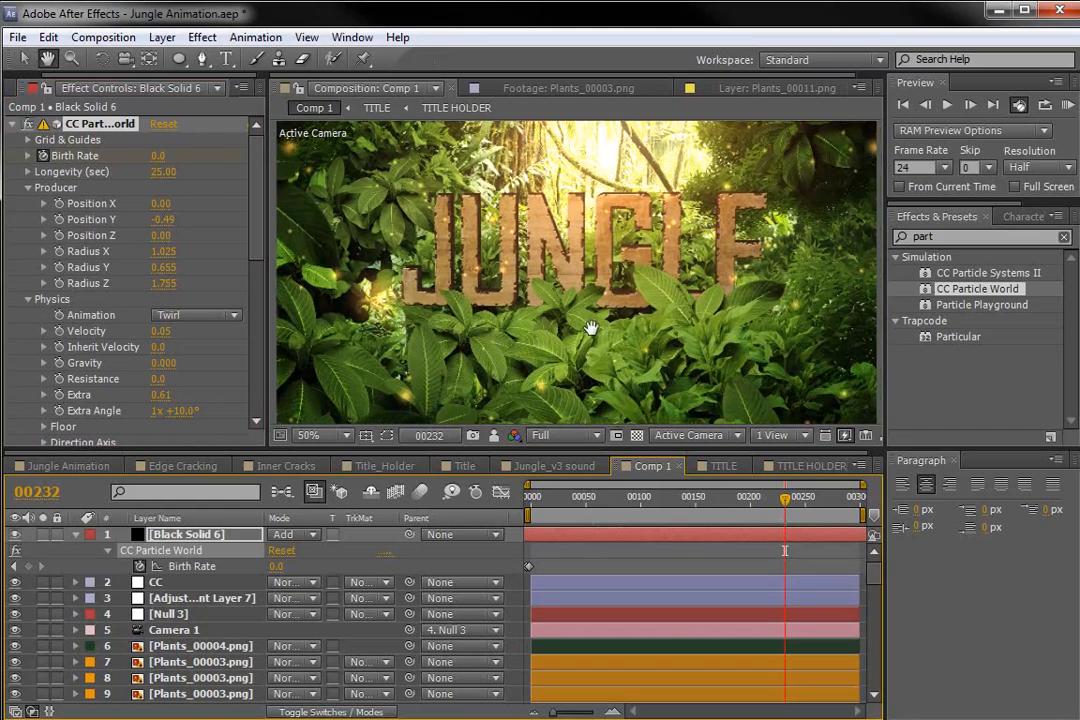
- Shift the Extended BG layer to cover the empty left edge of the picture at frame 0, and preview up to frame 86
drag(650, 498, 530, 500)
drag(874, 575, 873, 694)
click(690, 697)
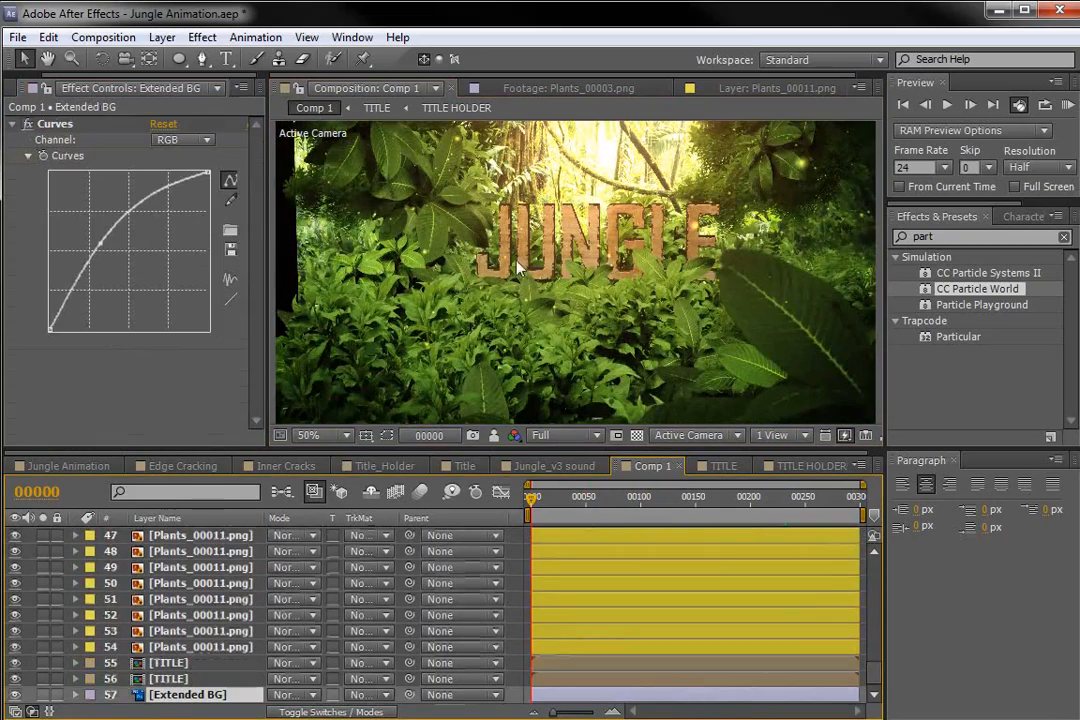
key(comma)
key(comma)
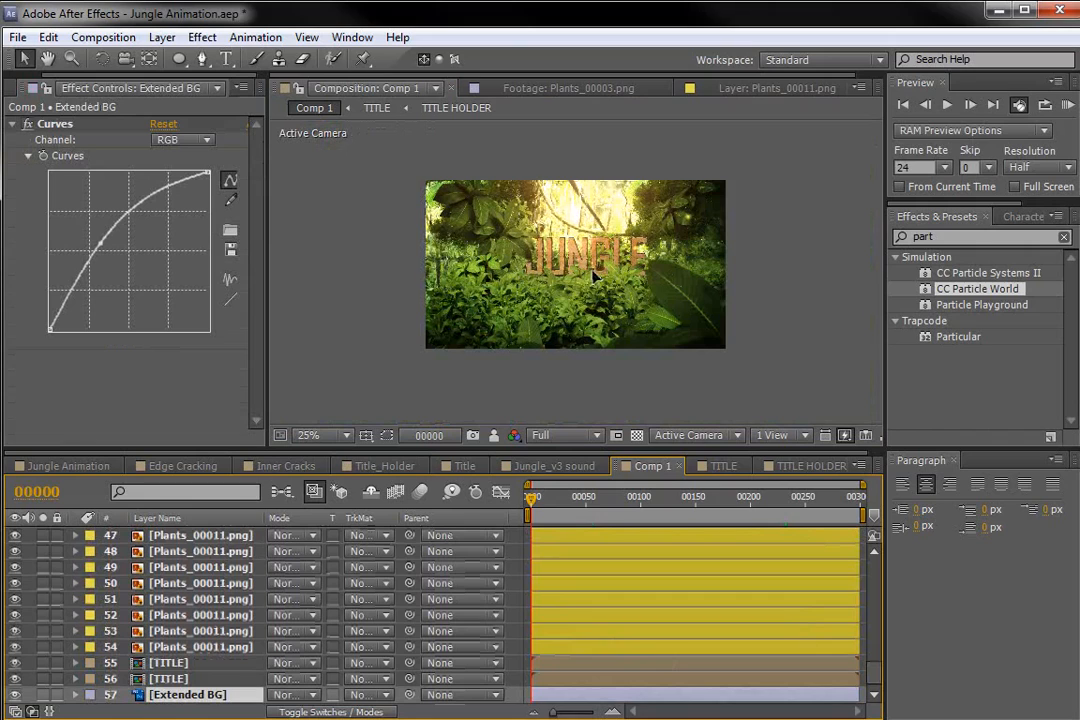
key(period)
key(period)
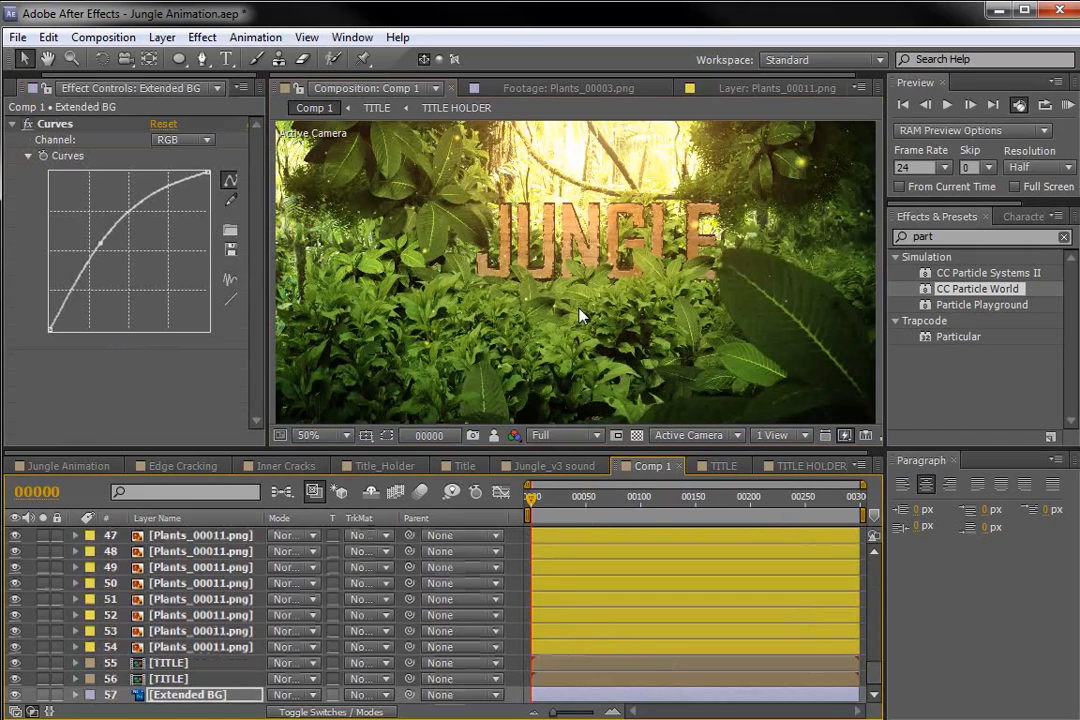
drag(543, 511, 626, 500)
- Examine the opening camera move in the Jungle Animation composition from its first frame
click(97, 465)
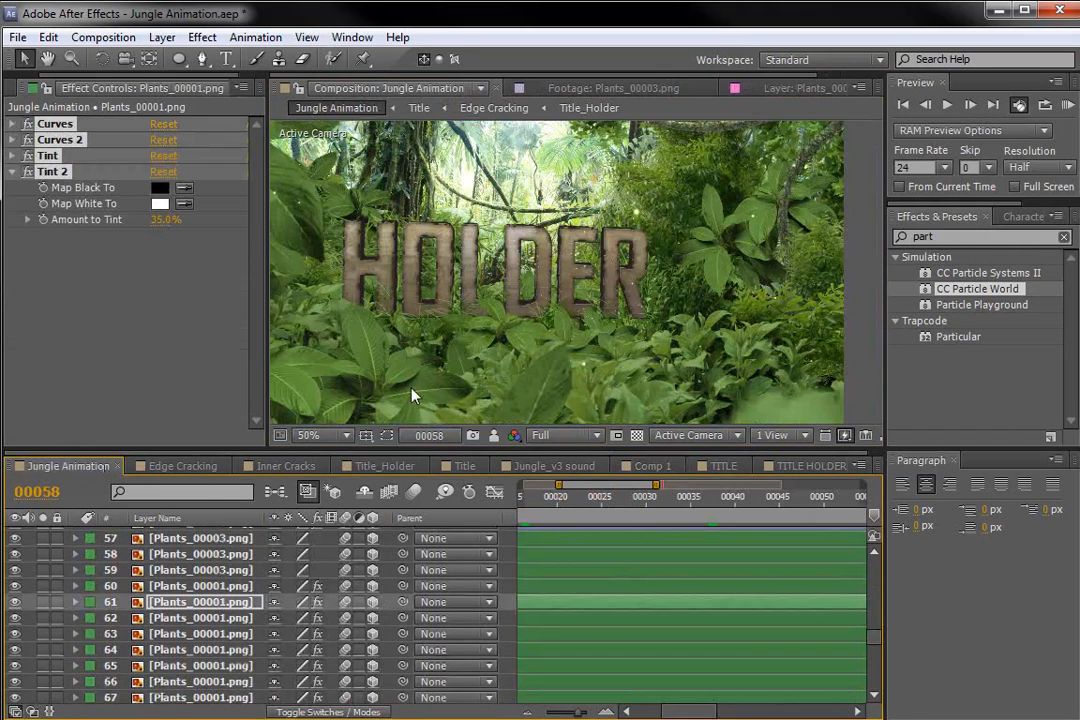
key(minus)
key(minus)
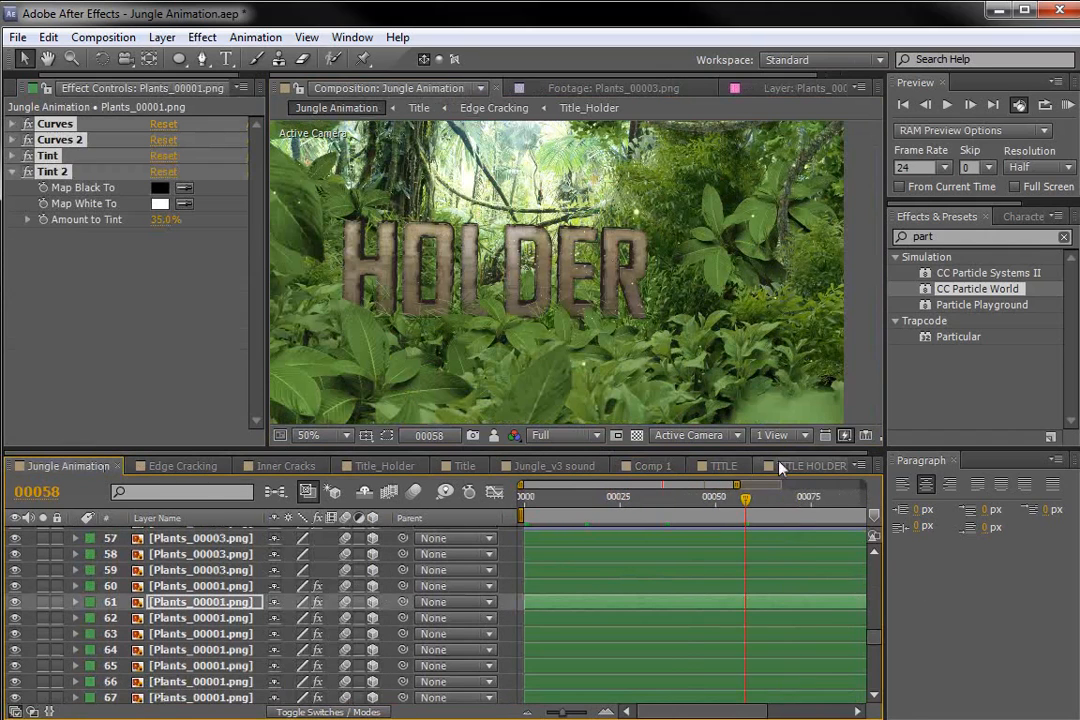
click(522, 496)
drag(523, 496, 750, 517)
- Return to Comp 1 and keyframe Camera 1's X, Y and Z Rotation at 0° on frame 54
click(650, 466)
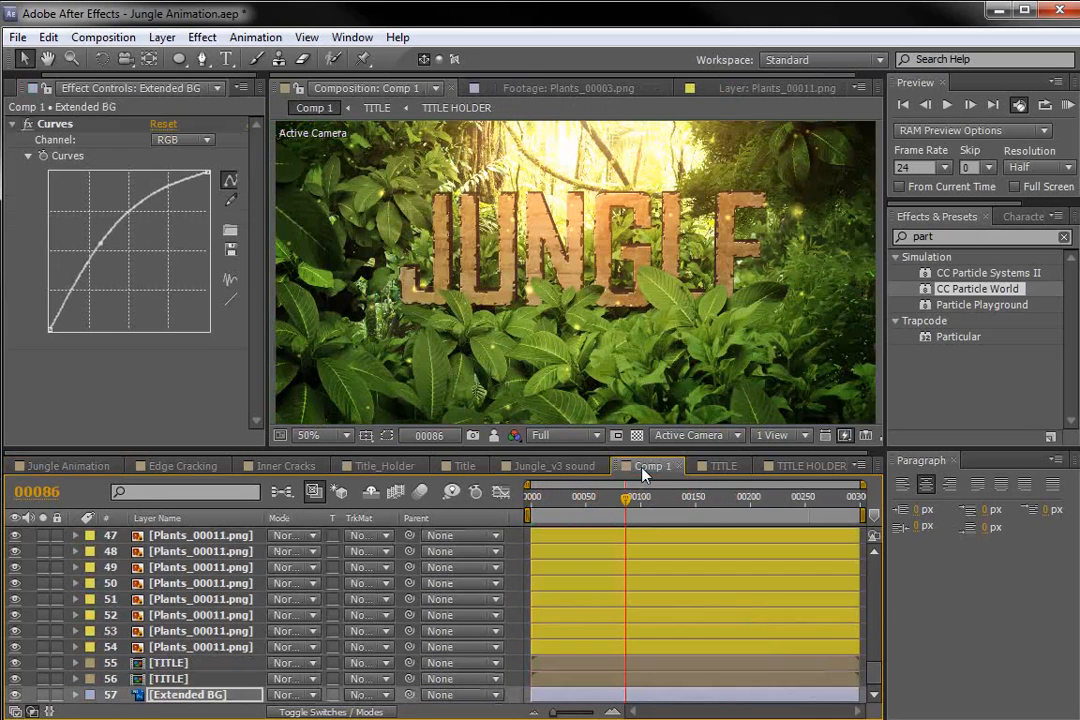
scroll(230, 600, up, 6)
drag(876, 642, 865, 572)
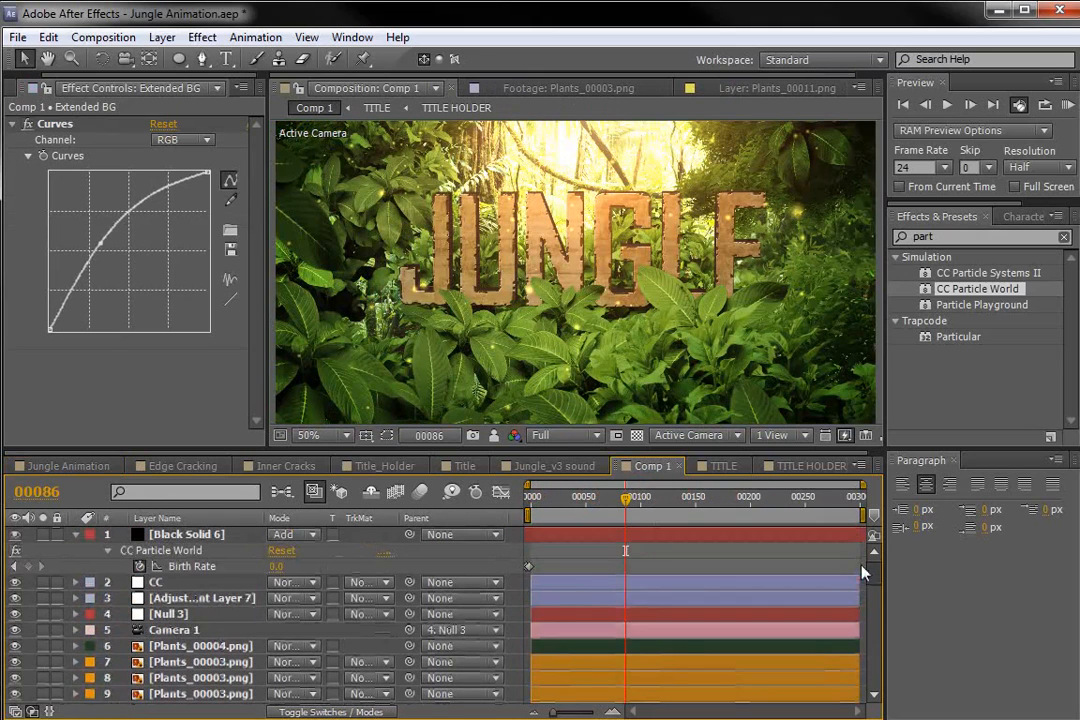
click(175, 630)
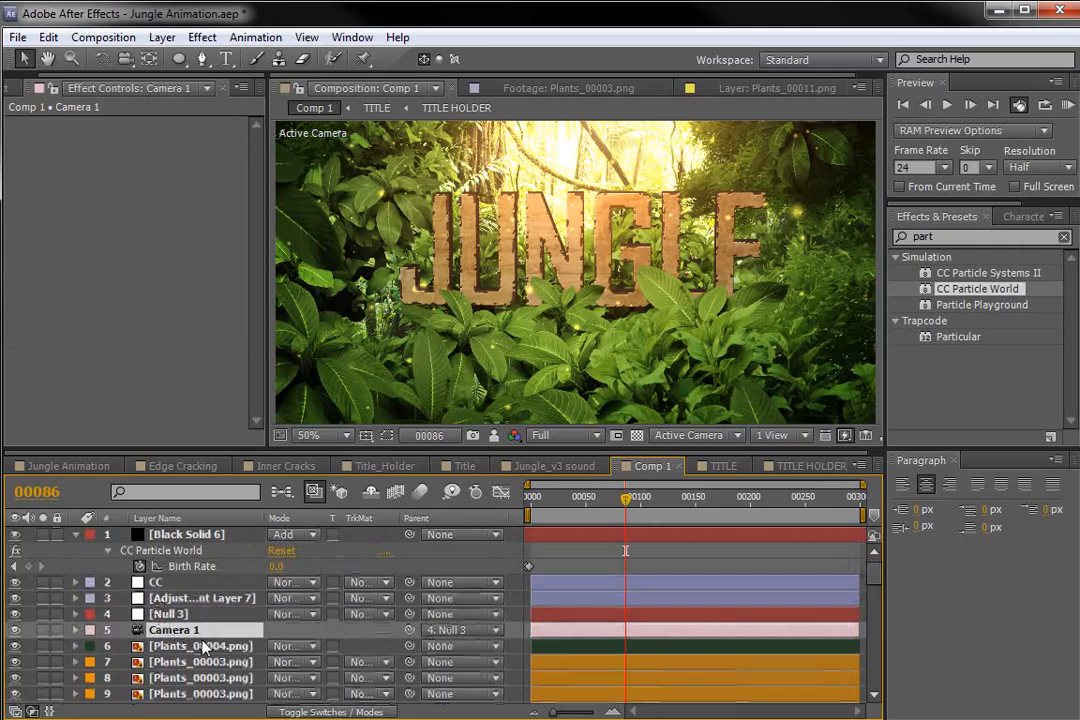
key(r)
scroll(560, 628, down, 1)
drag(145, 637, 152, 667)
click(124, 636)
drag(626, 497, 590, 528)
drag(628, 645, 596, 648)
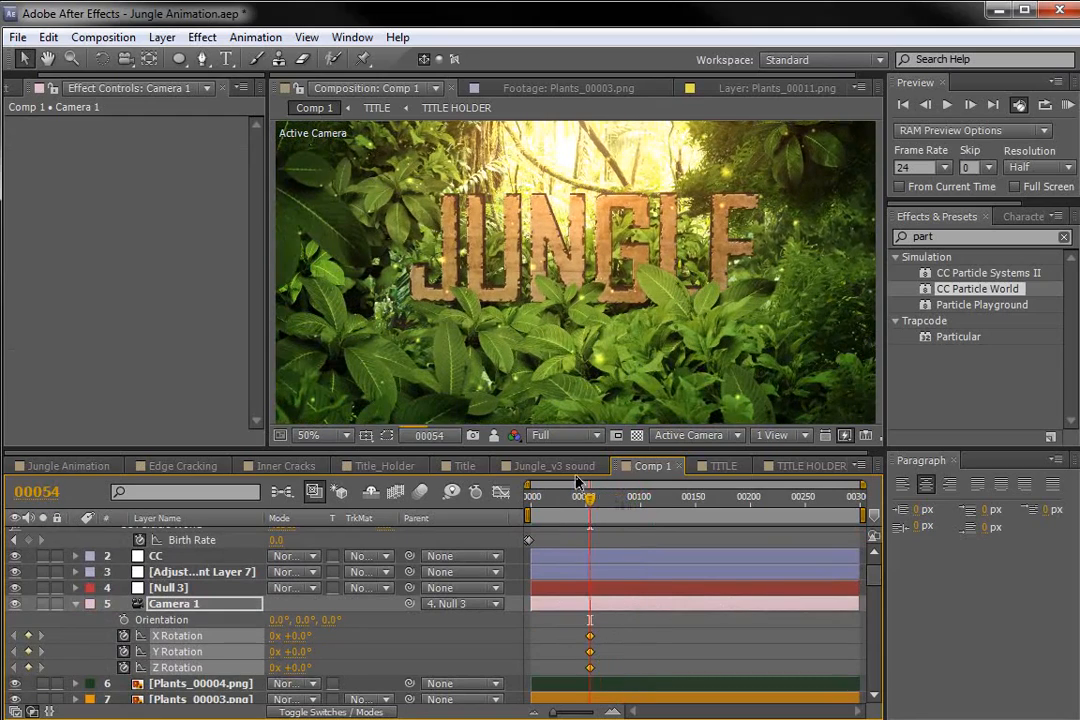
- Keyframe Camera 1's Y Rotation at 38° on frame 0
drag(593, 502, 521, 516)
drag(290, 651, 688, 642)
click(55, 690)
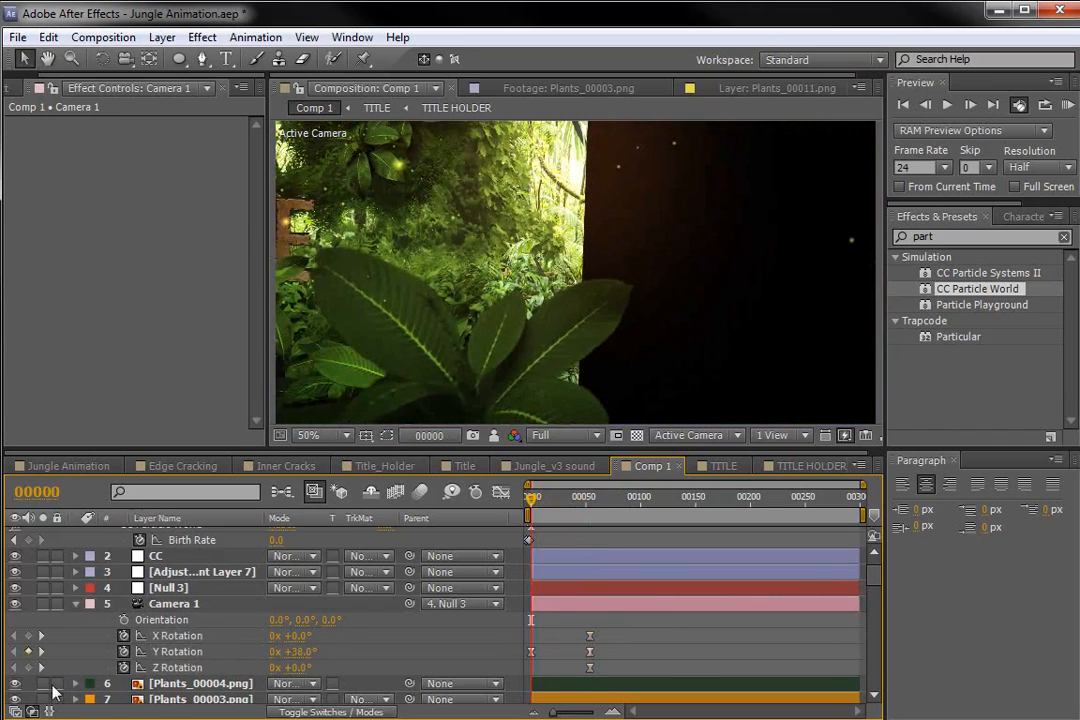
- Move the Extended BG layer to fill the black area exposed by the turned camera at frame 0
scroll(436, 668, down, 5)
drag(874, 614, 874, 678)
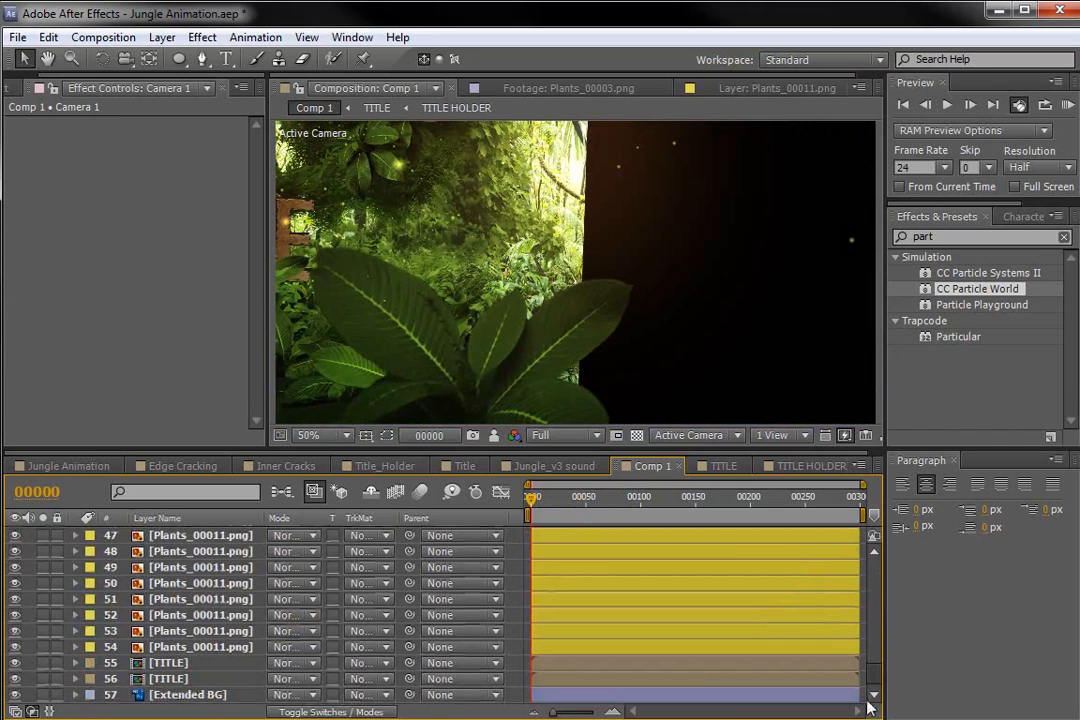
click(181, 694)
drag(563, 245, 718, 305)
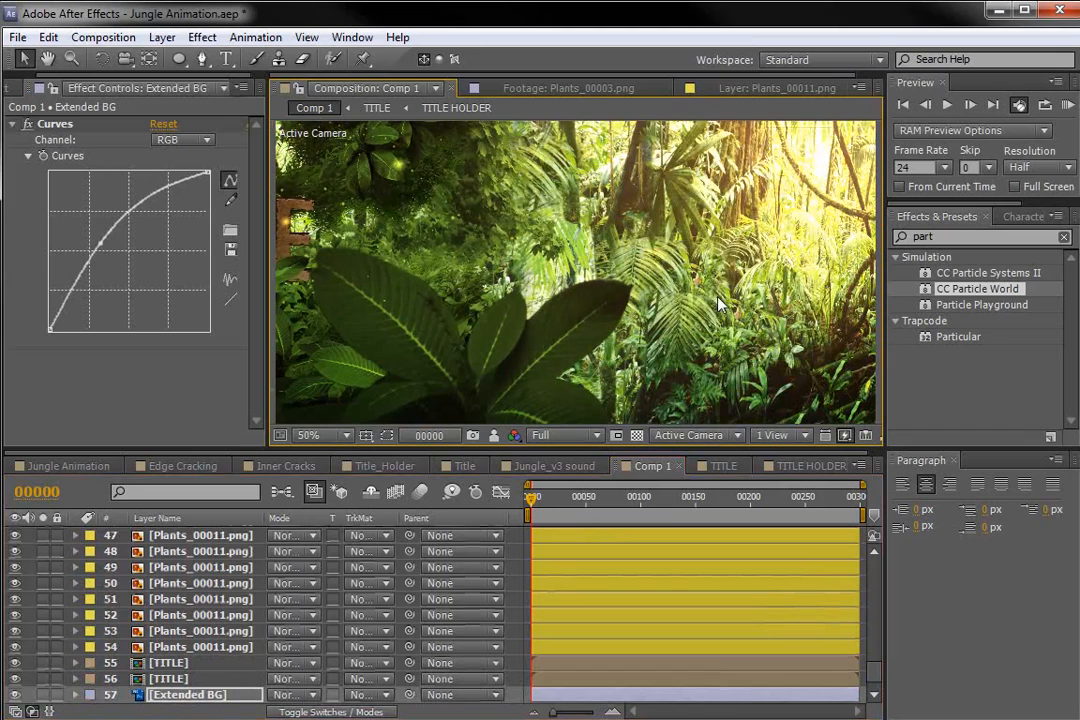
- Rotate the Extended BG layer in 3D so its bright backdrop fills the rotated camera's view at frame 0
key(comma)
key(comma)
key(w)
drag(644, 252, 730, 305)
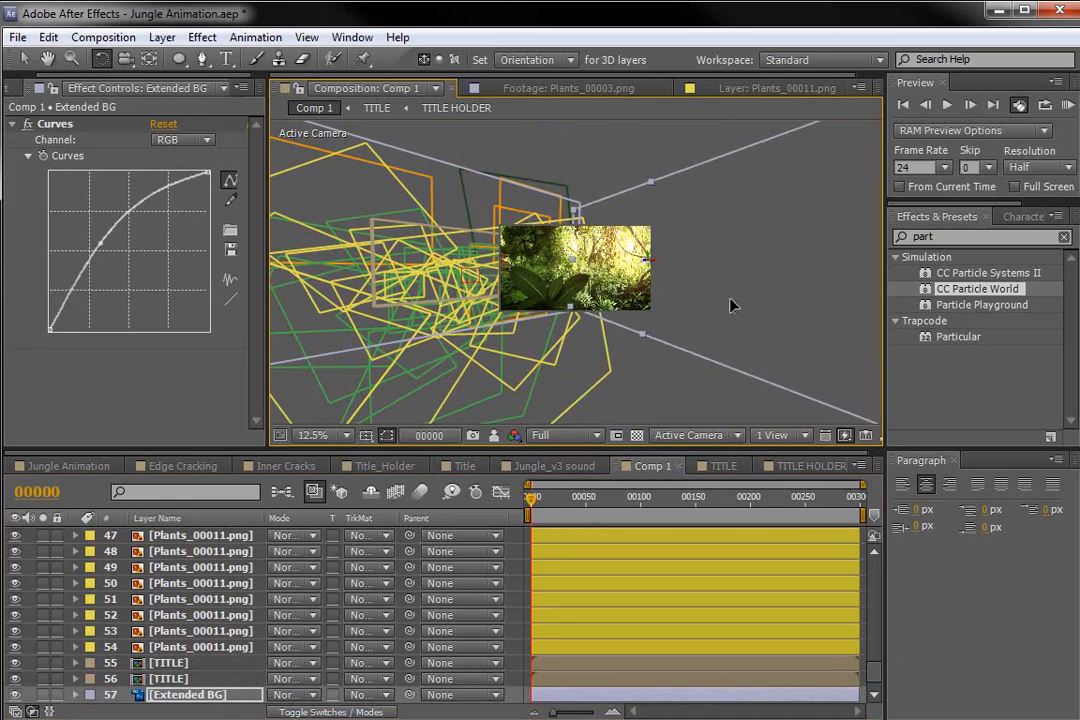
key(v)
key(period)
key(period)
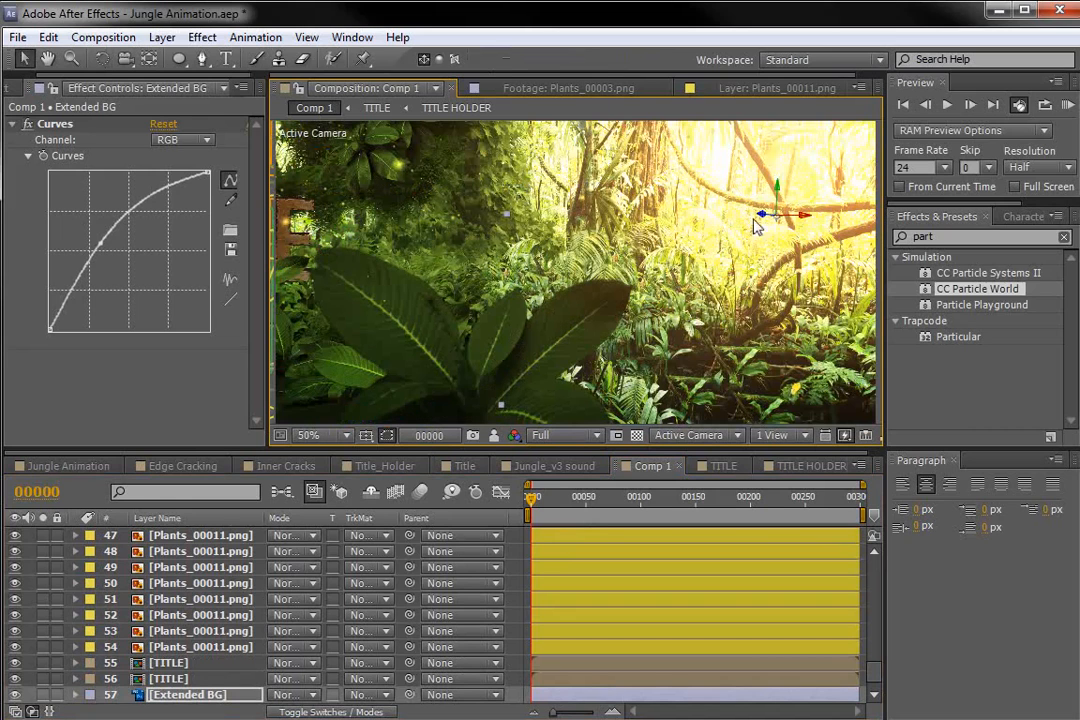
- Fine-tune the Extended BG layer's 3D rotation and shift it left so its bright glow sits behind the right-hand foreground leaves at frame 0
key(w)
mouse_move(760, 218)
mouse_down()
mouse_move(781, 196)
mouse_move(774, 219)
mouse_up()
key(v)
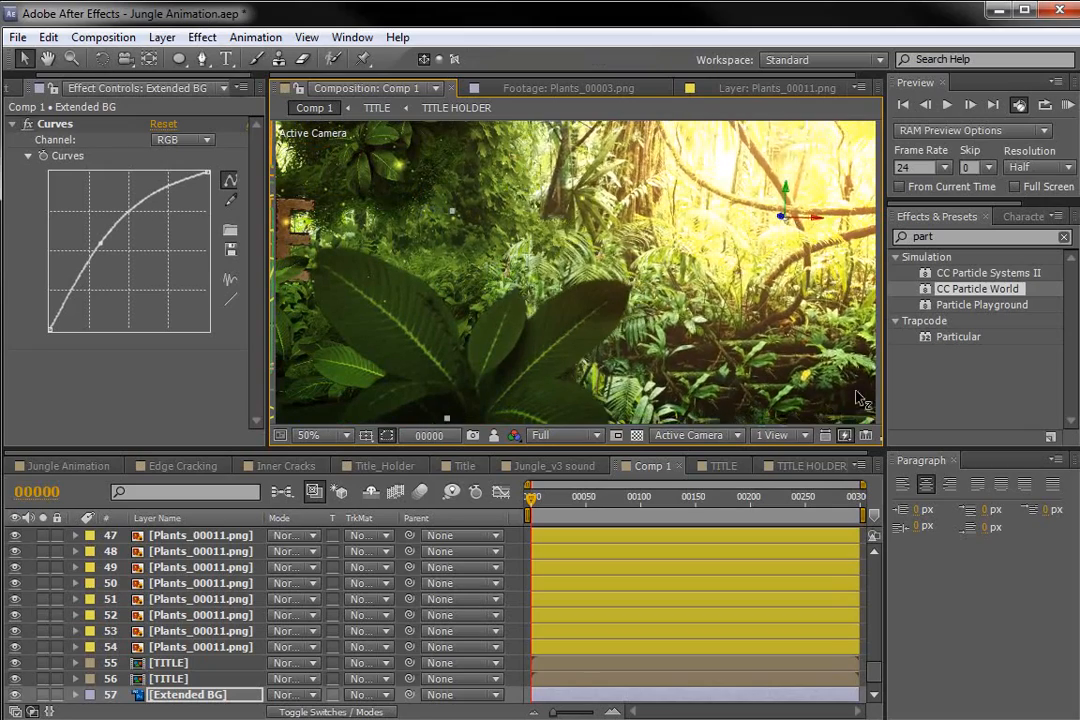
drag(663, 258, 613, 291)
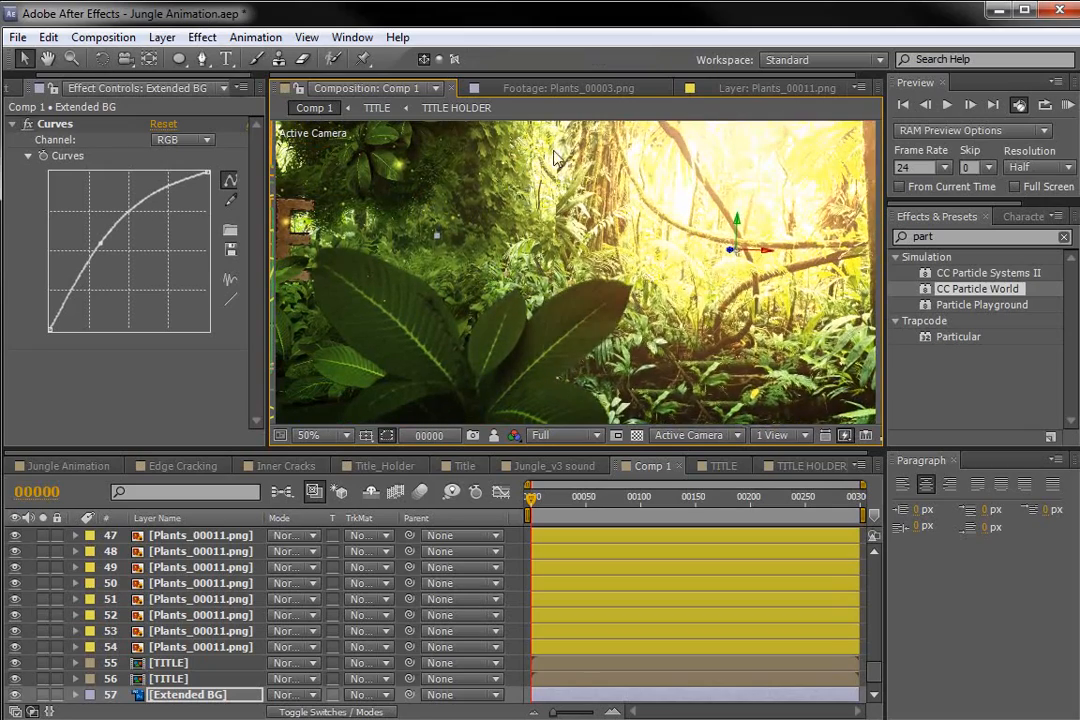
drag(685, 285, 521, 203)
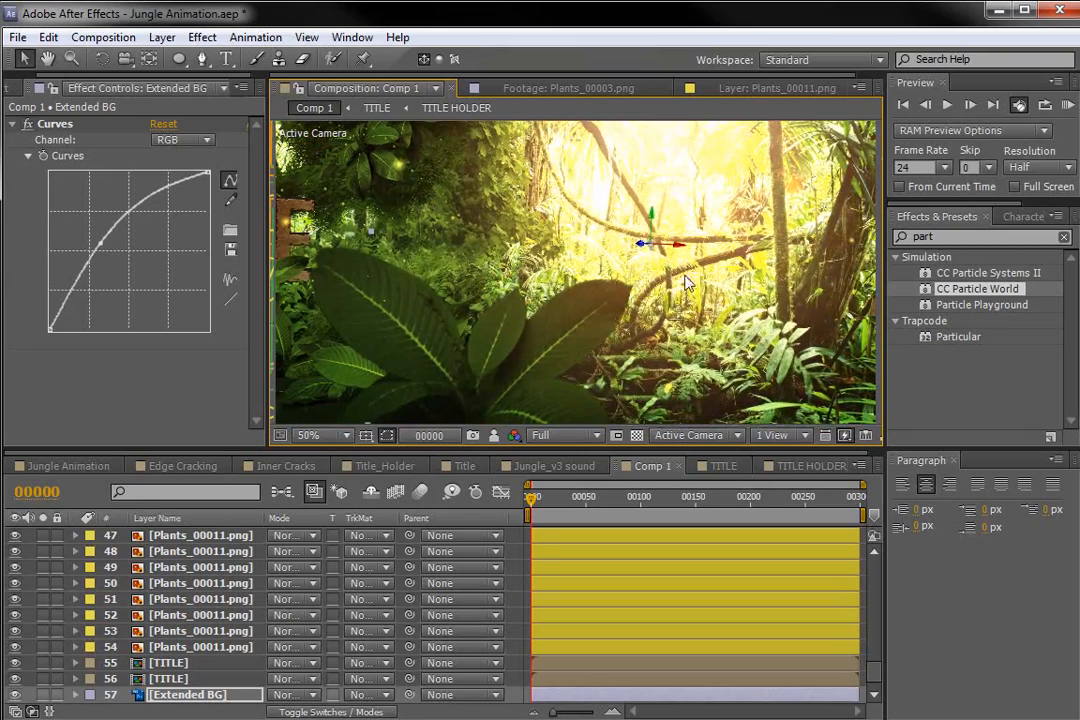
mouse_move(531, 500)
mouse_down()
mouse_move(603, 506)
mouse_move(528, 508)
mouse_up()
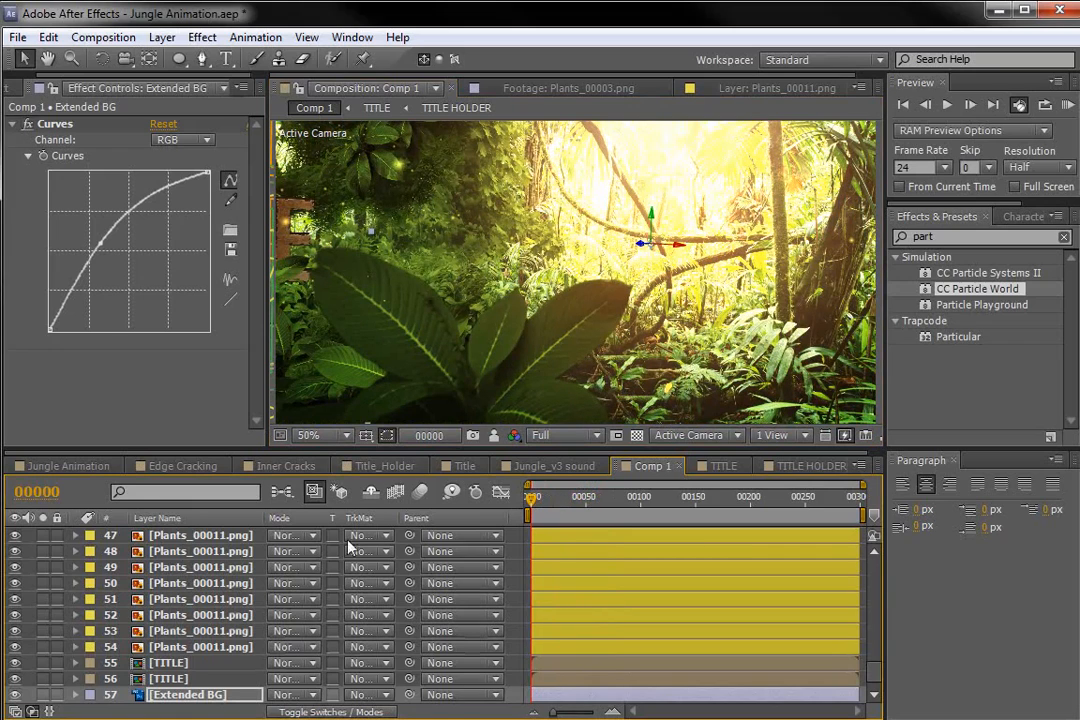
- Examine the camera move and foreground plant layering in the Jungle Animation composition between frames 0 and 82, with its Flare layer hidden
click(68, 466)
click(529, 500)
drag(531, 505, 550, 505)
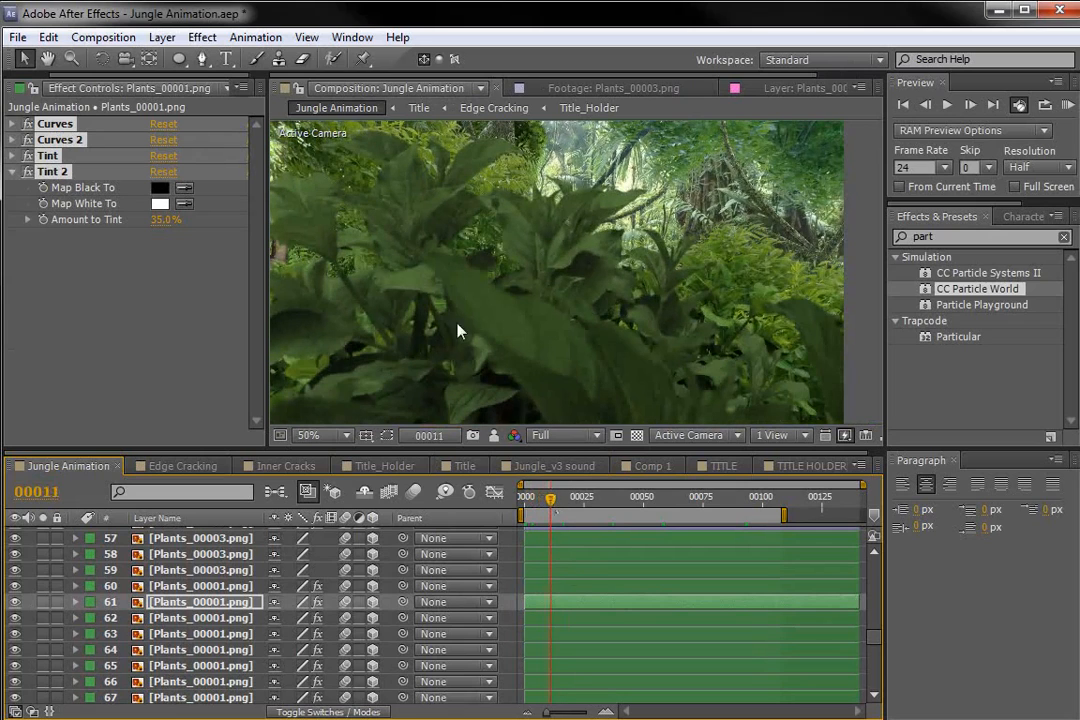
click(572, 497)
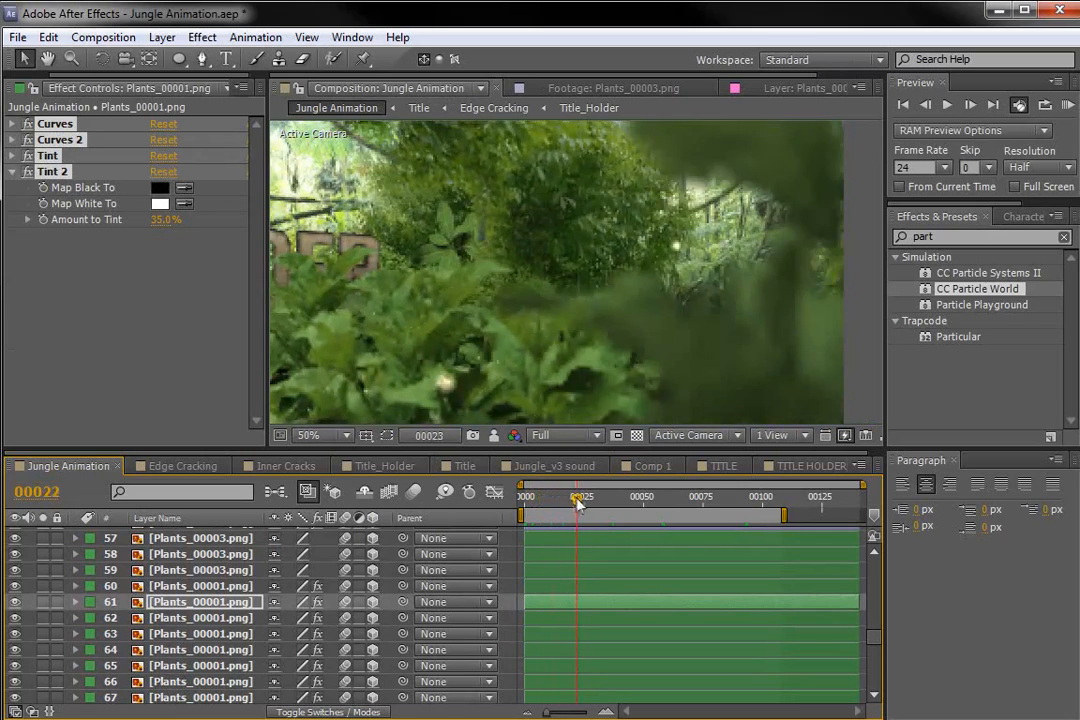
drag(872, 641, 874, 572)
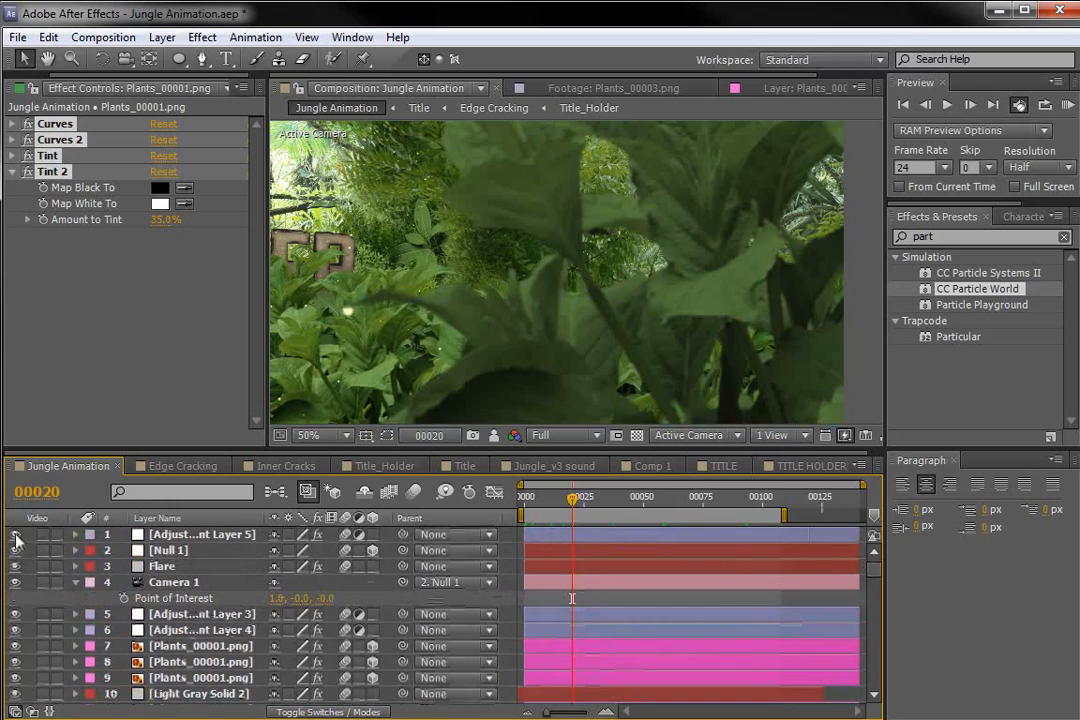
click(172, 582)
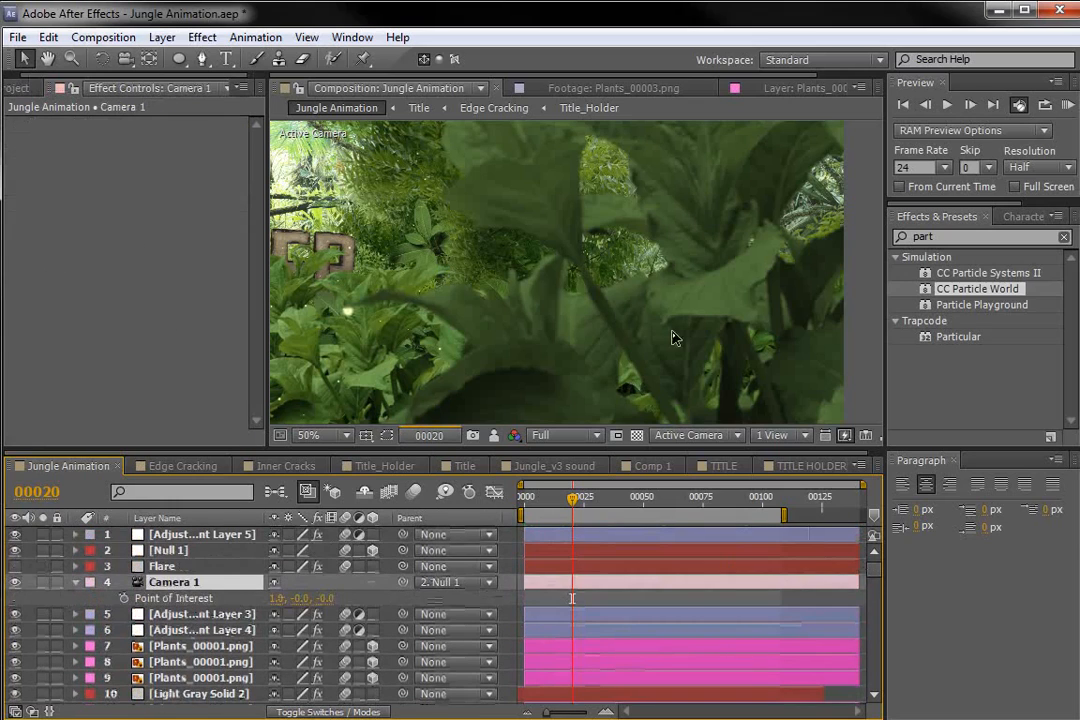
drag(570, 505, 725, 510)
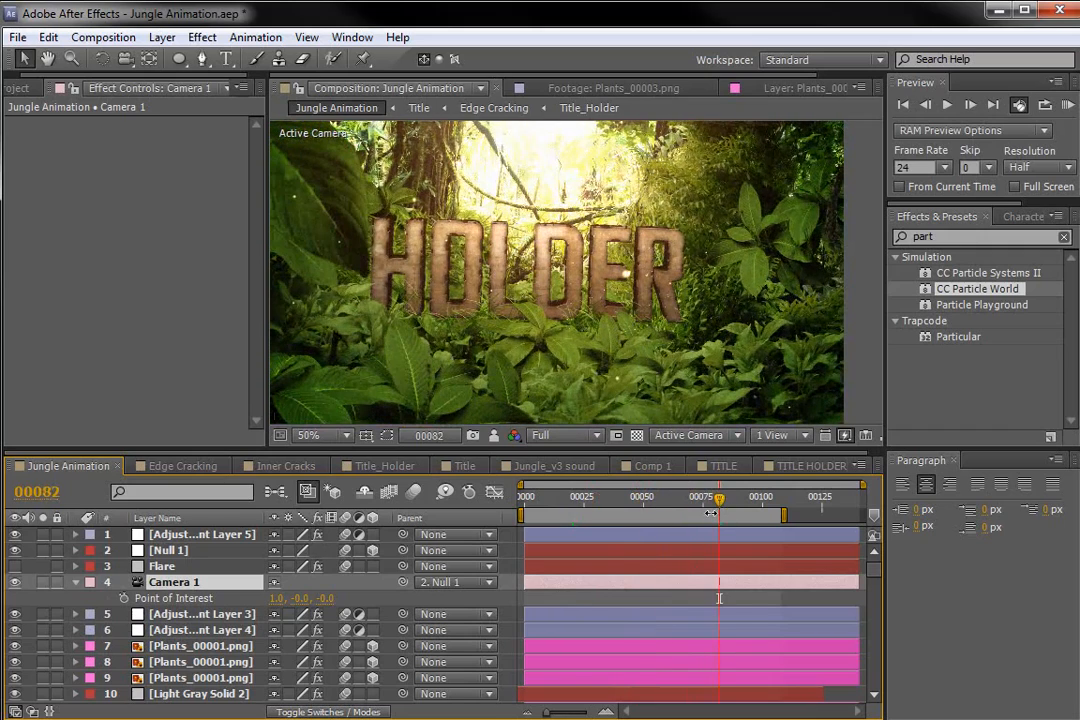
click(694, 497)
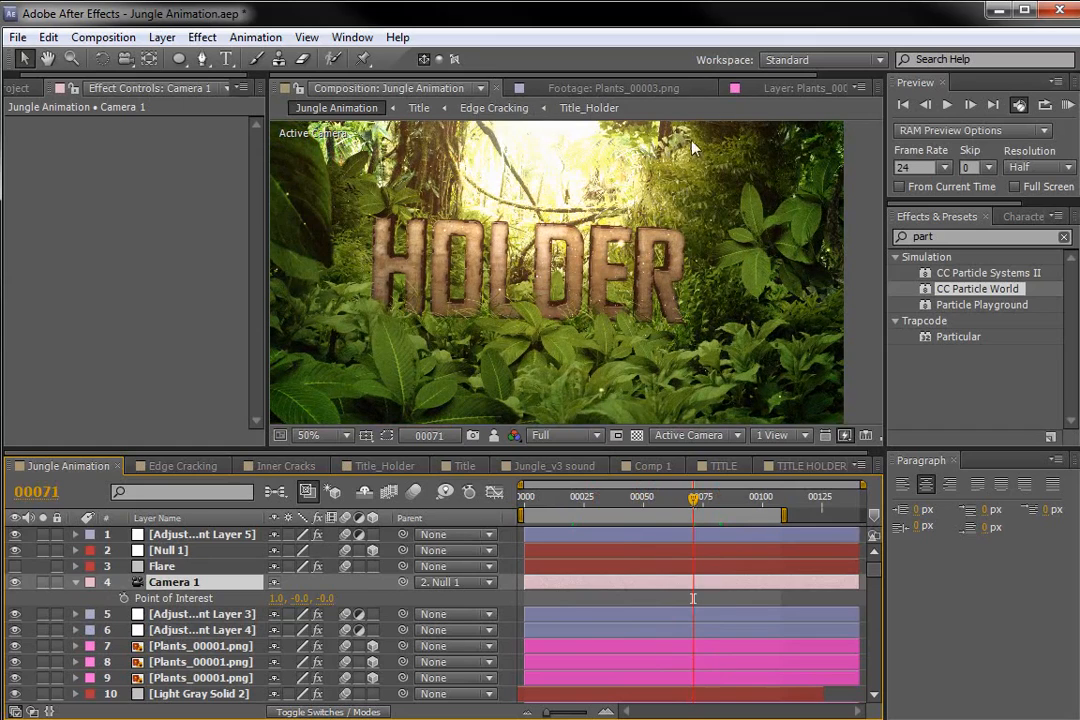
drag(665, 498, 636, 500)
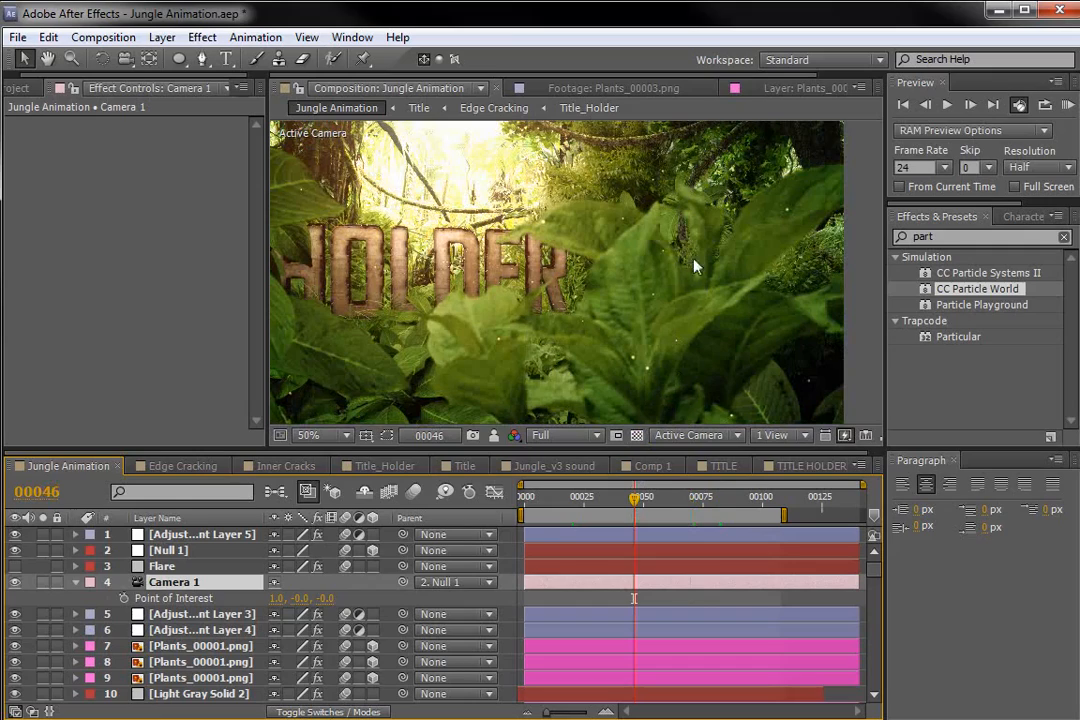
- Return to Comp 1 and preview its camera move toward the JUNGLE title up to about frame 57
click(652, 466)
key(space)
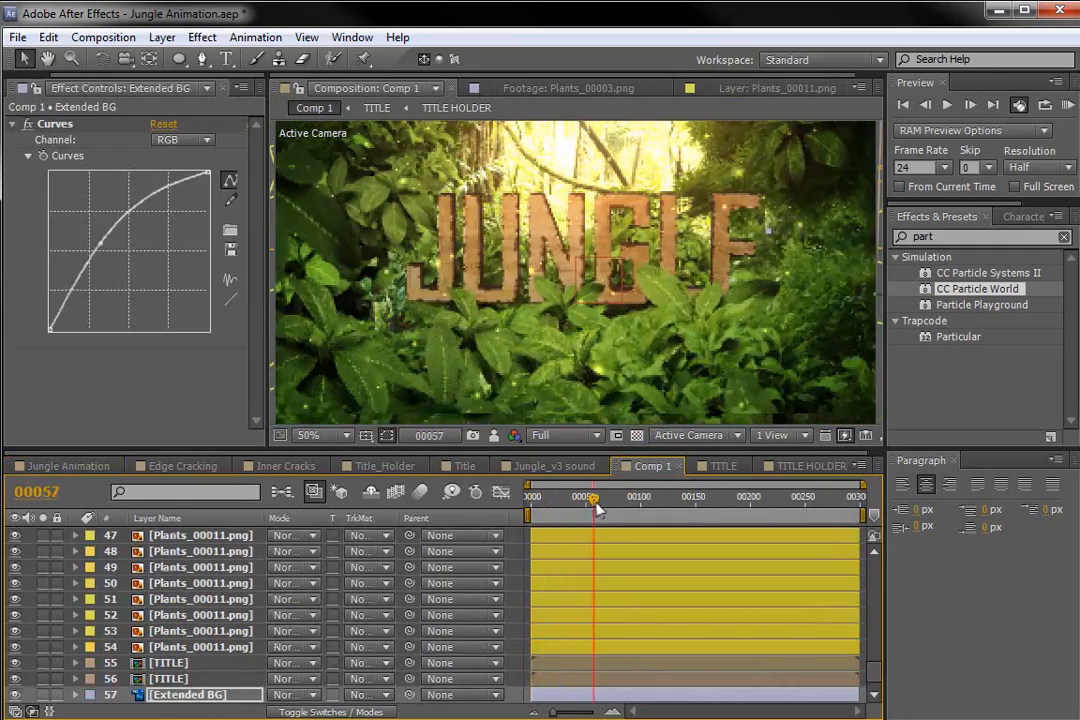